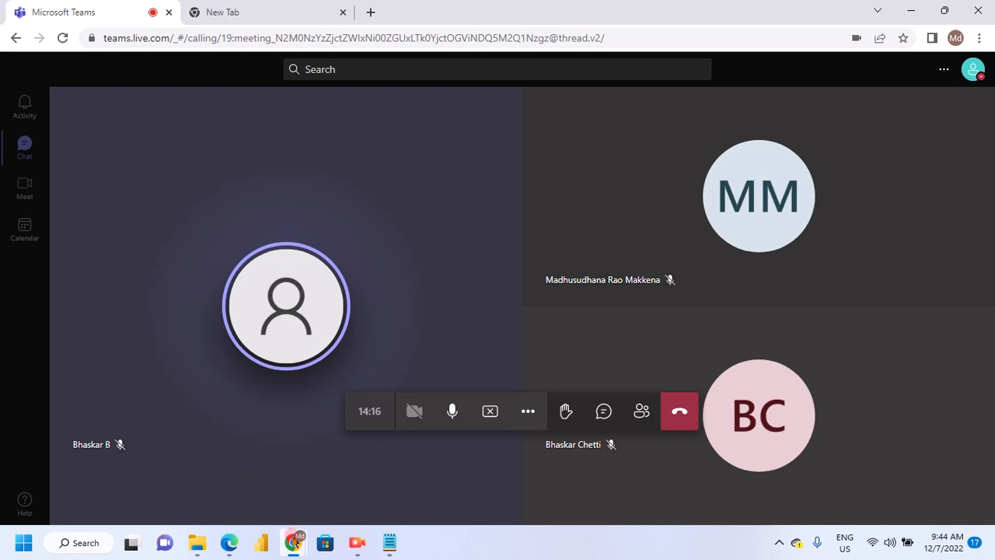
Switch to the Power Apps home page in Microsoft Edge and dismiss the promotion banner
mouse_move(293, 542)
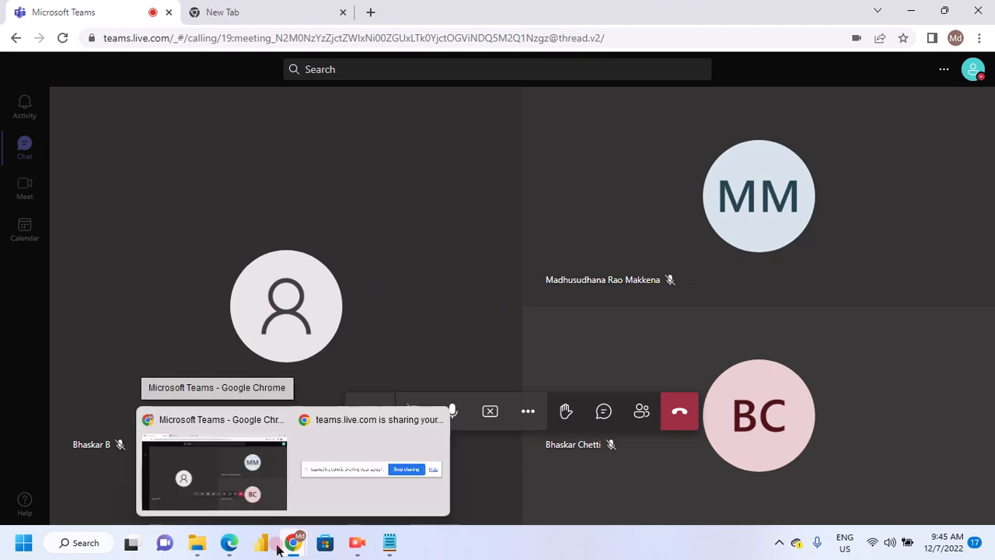
mouse_move(226, 548)
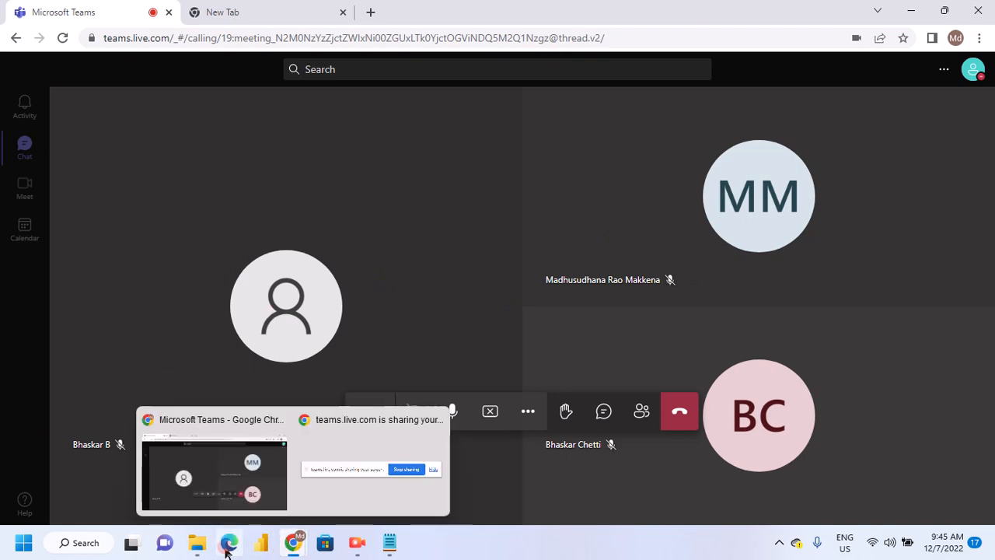
left_click(225, 459)
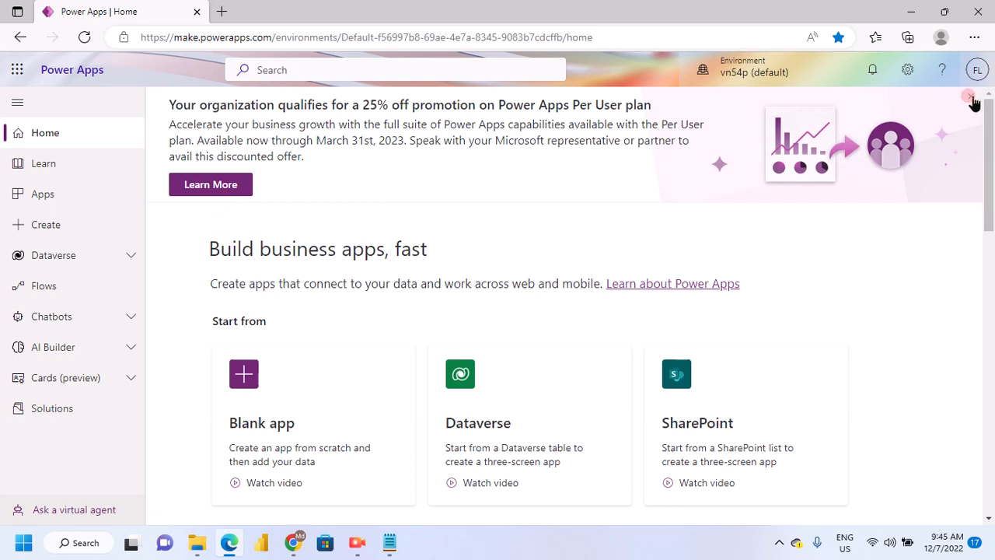
left_click(943, 139)
Examine the options on the home page for starting a new app, such as Blank app, Dataverse, SharePoint and Excel
scroll(342, 295, "down", 4)
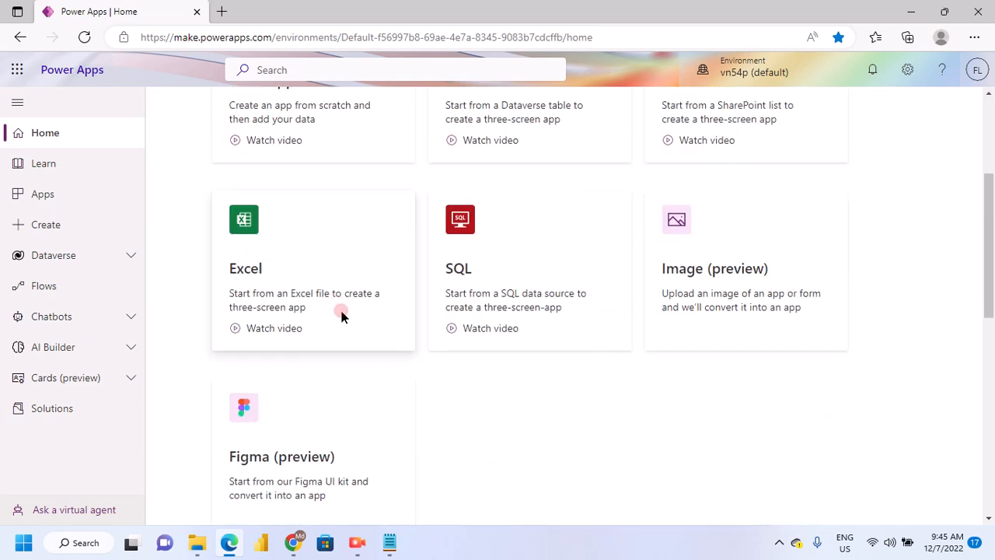
scroll(362, 317, "down", 6)
scroll(366, 317, "up", 9)
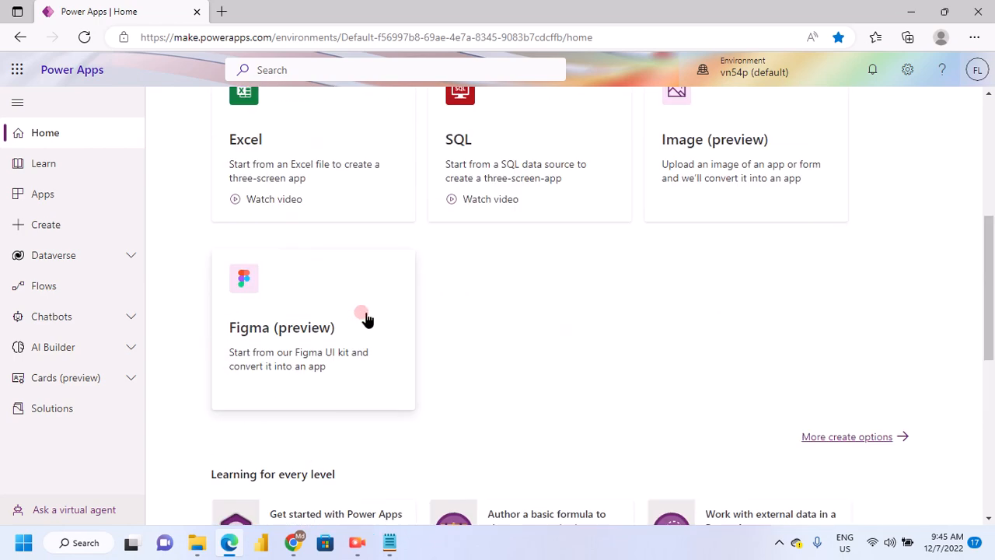
scroll(366, 317, "up", 2)
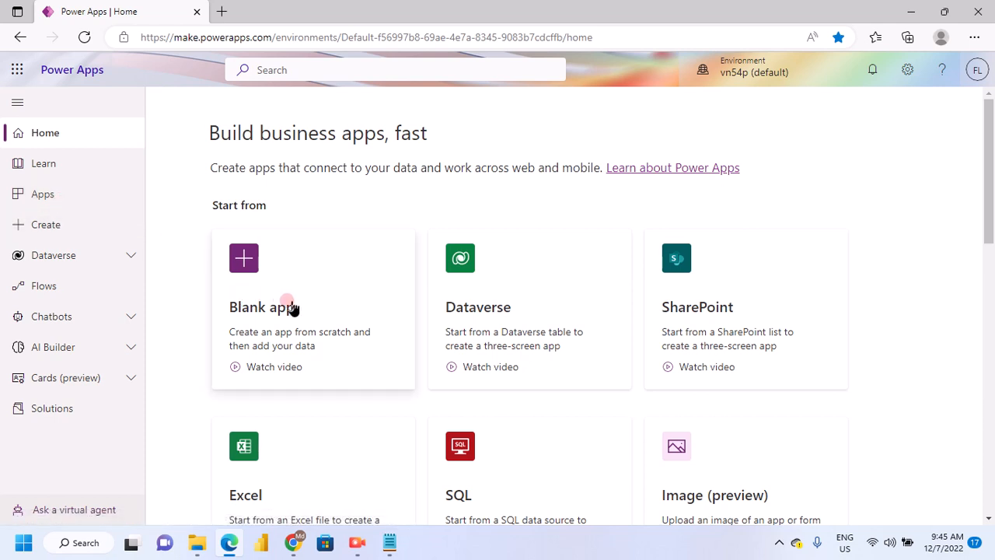
scroll(292, 308, "down", 1)
scroll(292, 309, "down", 2)
scroll(290, 308, "up", 3)
Open the list of existing apps and review their types and the kinds of new app on offer
left_click(59, 195)
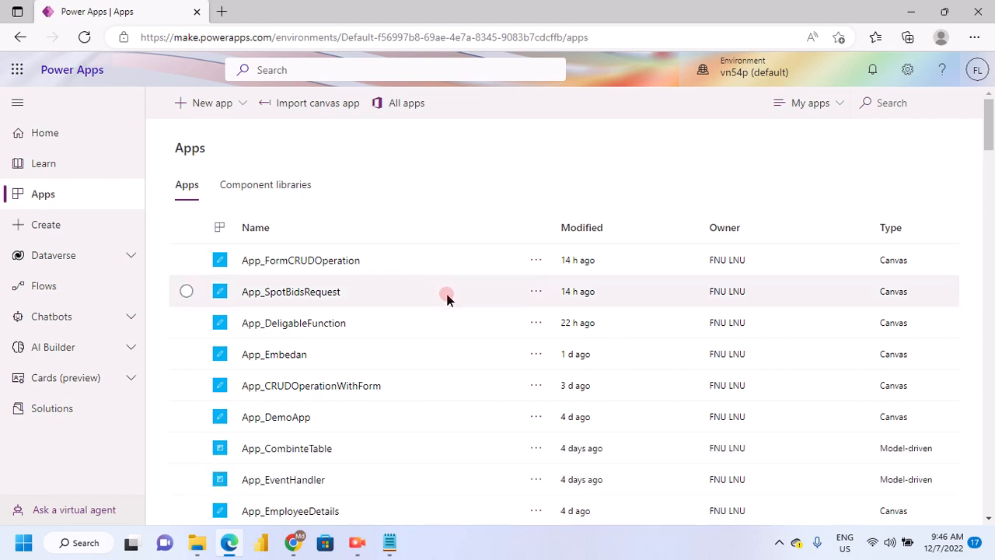
scroll(444, 294, "down", 5)
scroll(446, 297, "up", 5)
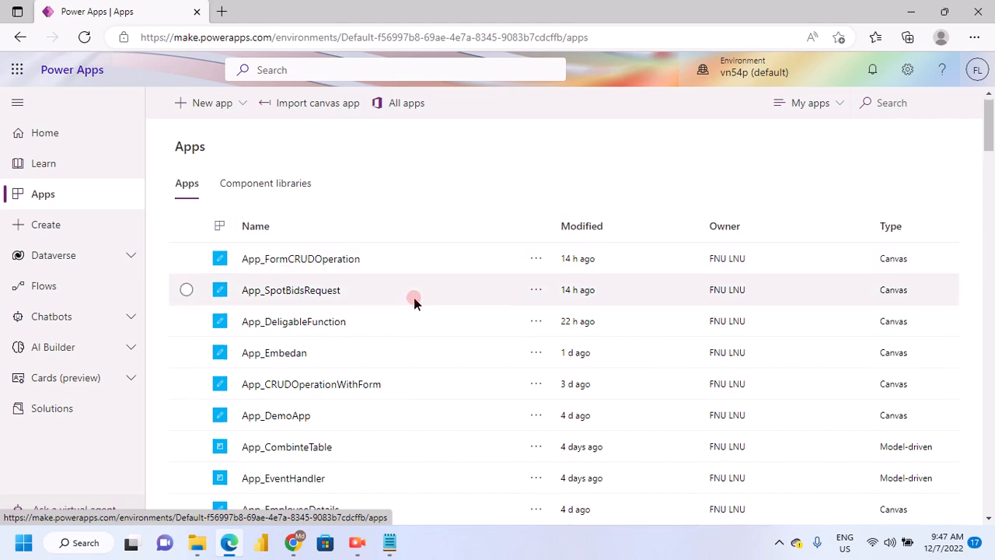
scroll(311, 303, "down", 4)
scroll(262, 260, "up", 5)
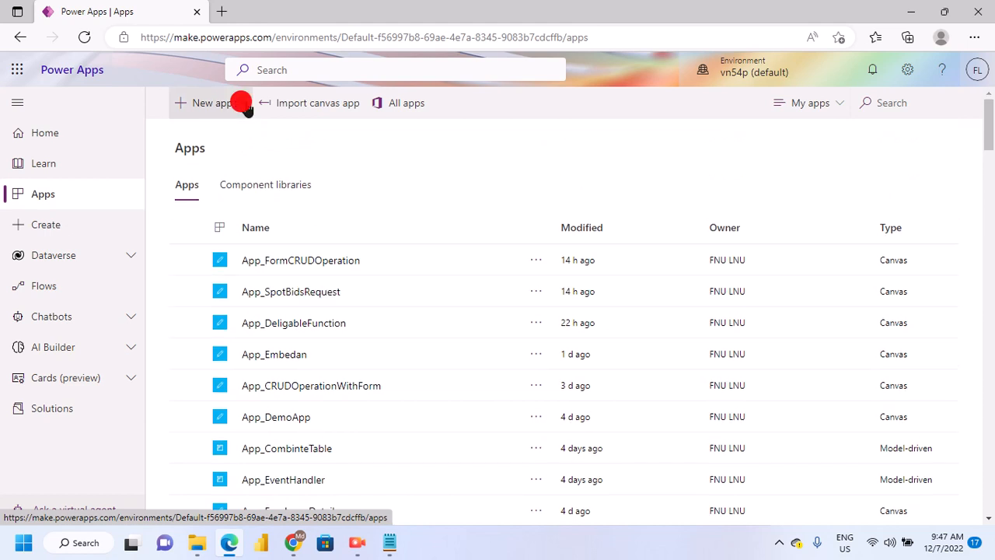
left_click(243, 104)
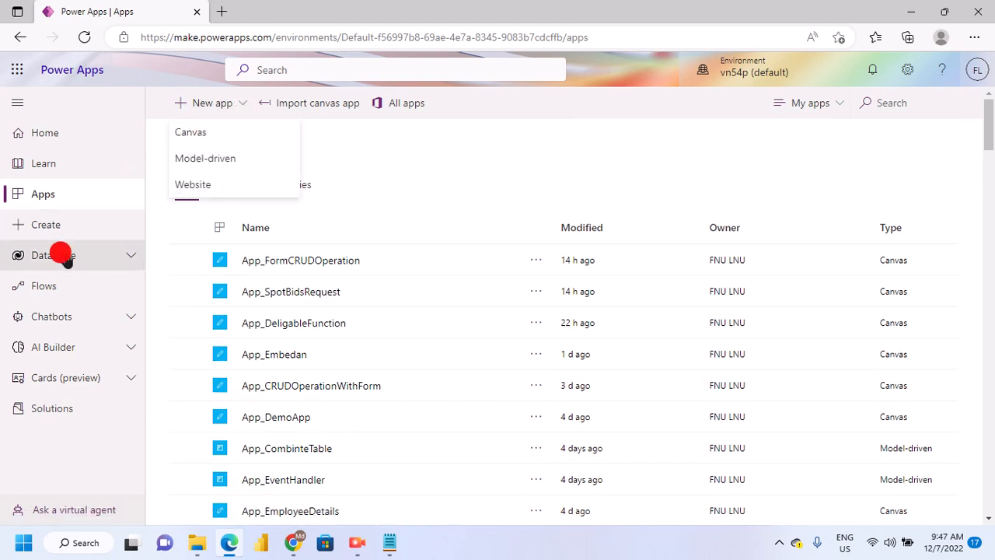
Open the Dataverse tables and examine the recommended tables with their types, managed status and tags
left_click(116, 259)
left_click(53, 286)
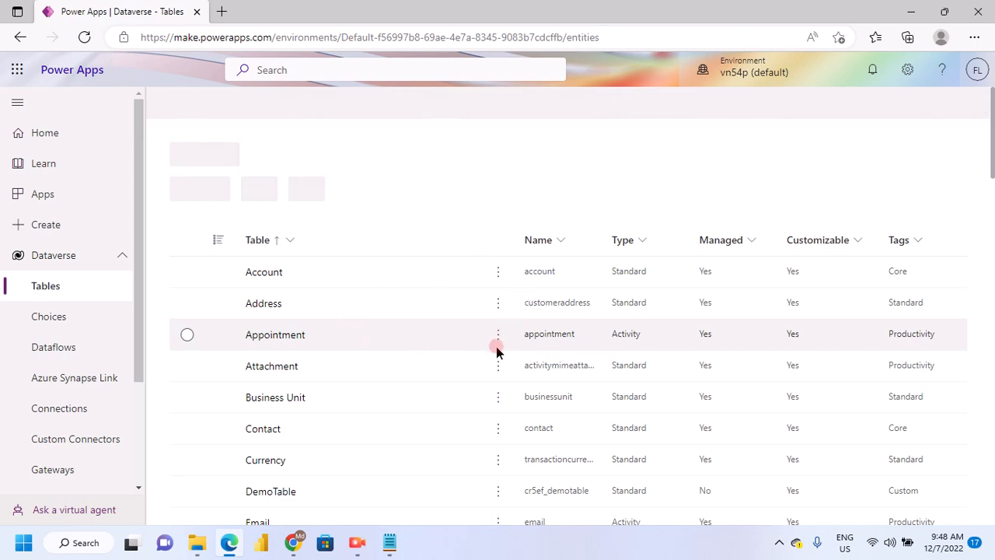
scroll(495, 355, "down", 4)
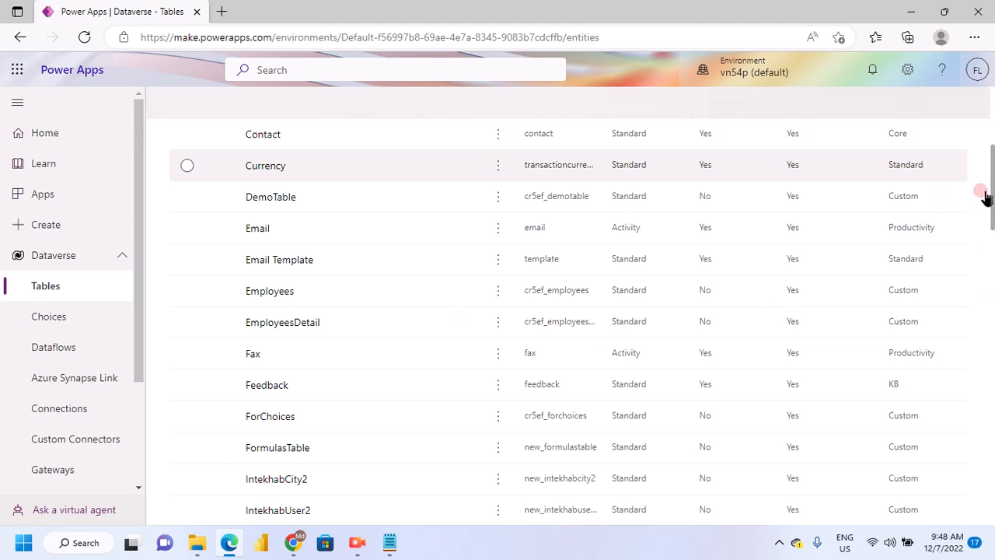
scroll(540, 350, "down", 2)
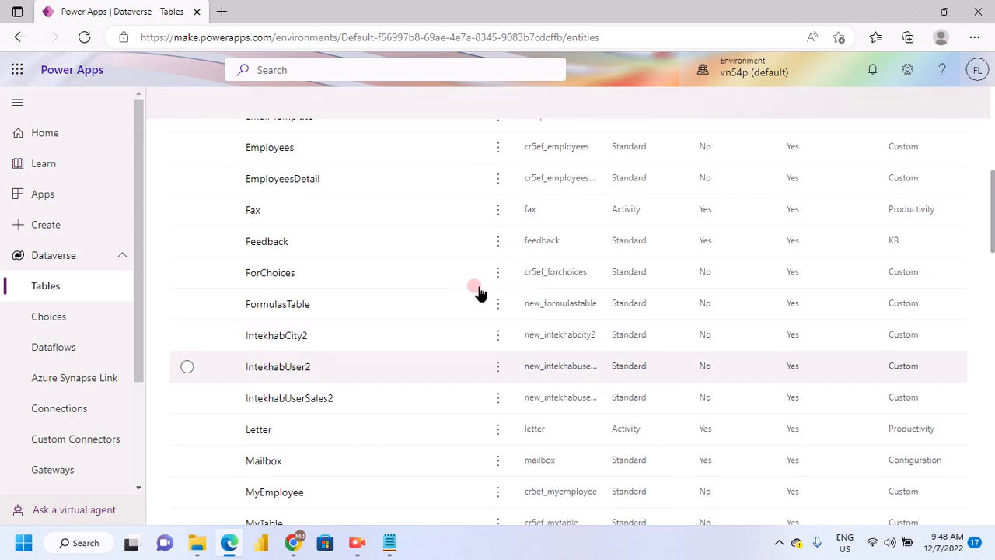
scroll(854, 296, "up", 1)
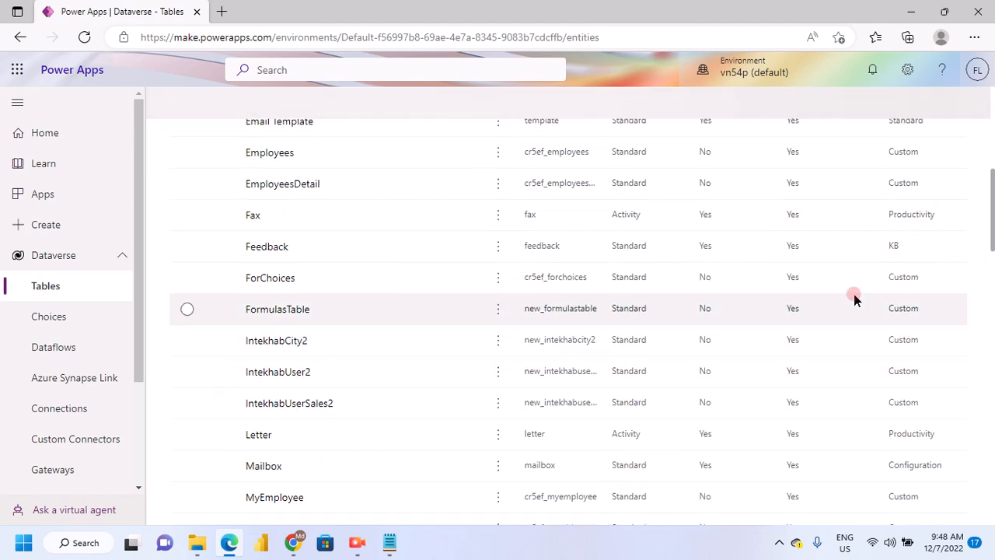
scroll(854, 299, "up", 3)
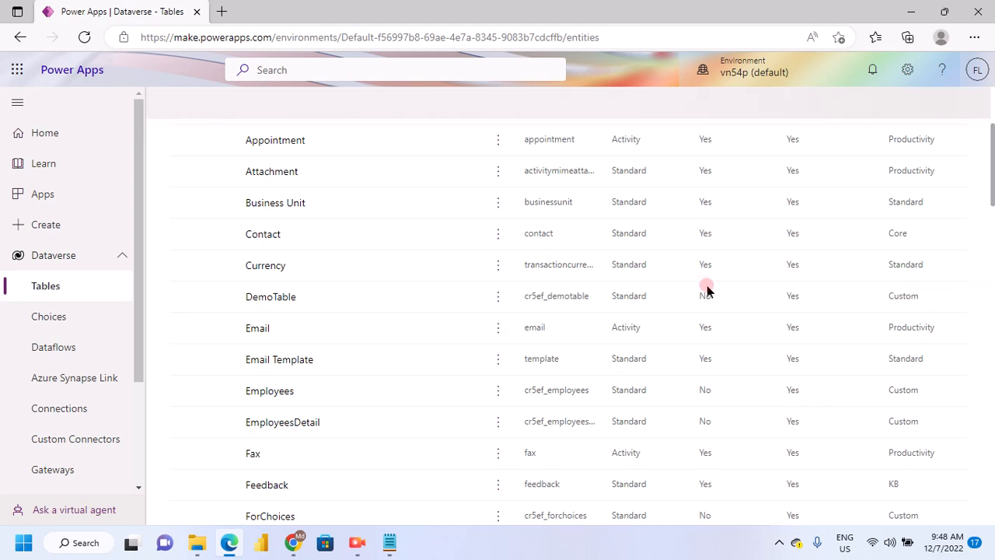
scroll(704, 302, "up", 3)
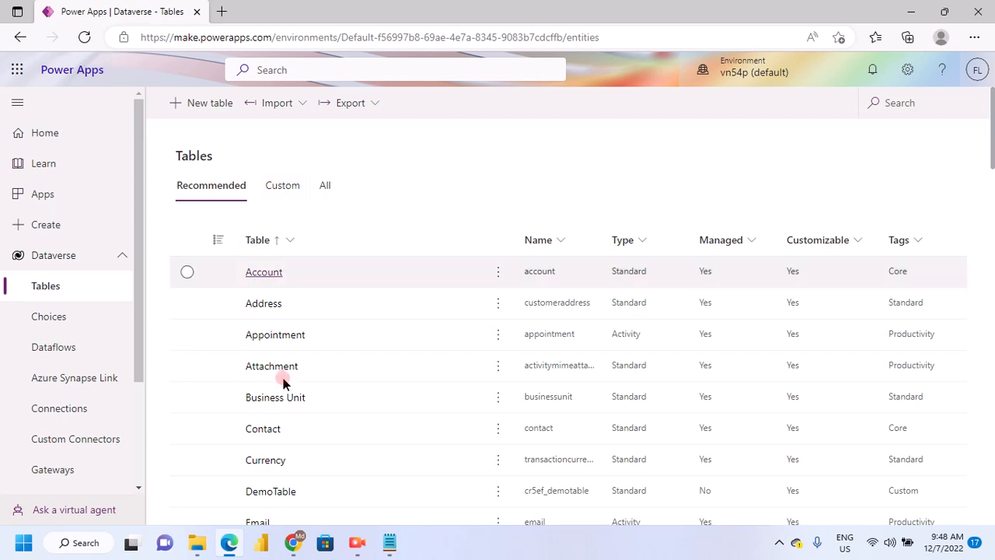
scroll(334, 379, "down", 10)
scroll(335, 375, "up", 4)
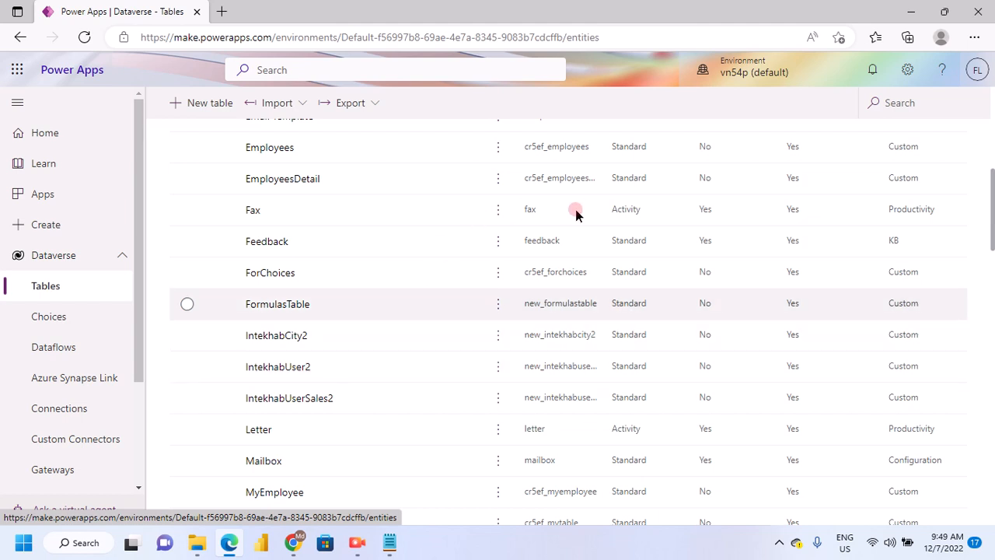
scroll(469, 226, "up", 1)
scroll(469, 225, "up", 5)
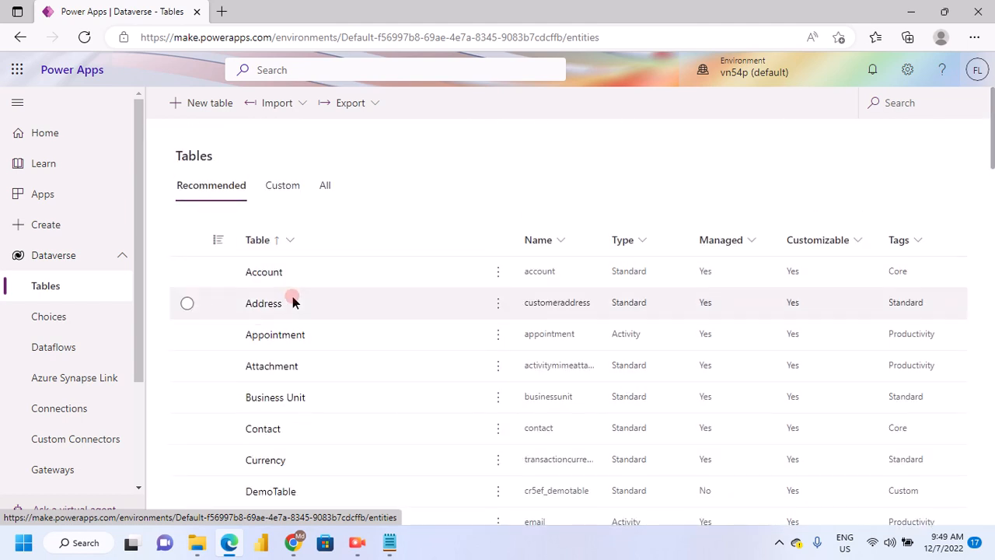
scroll(291, 298, "down", 3)
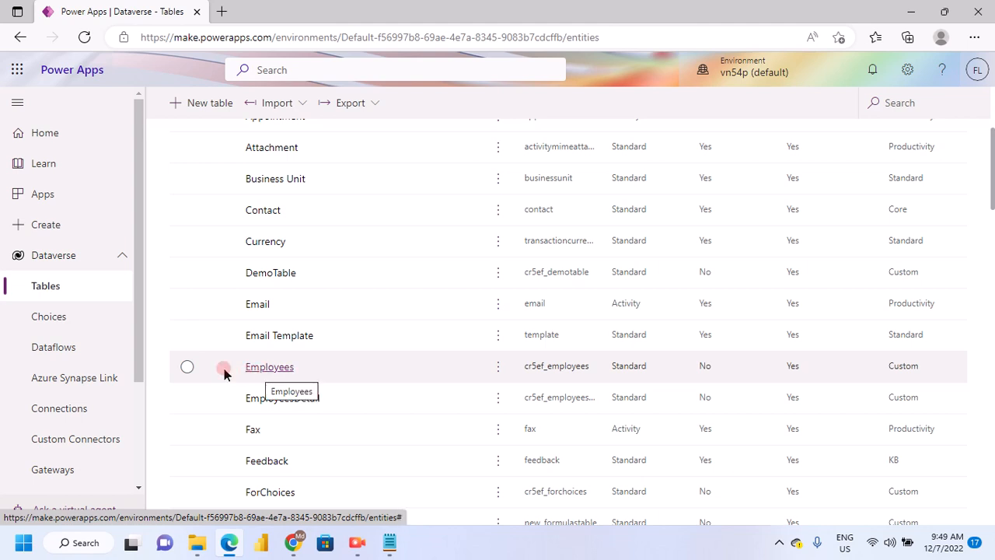
Return to the list of apps and start a new model-driven app
left_click(67, 204)
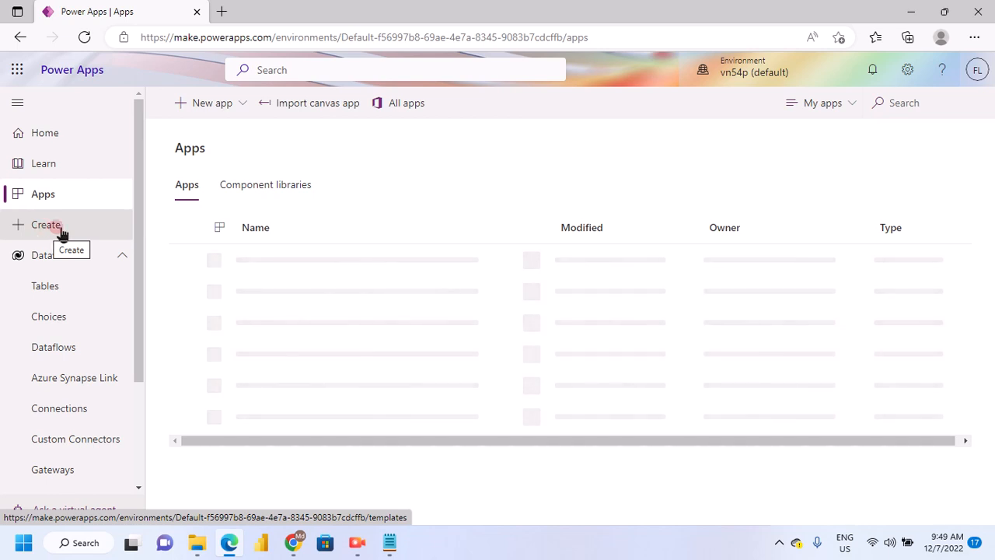
left_click(55, 227)
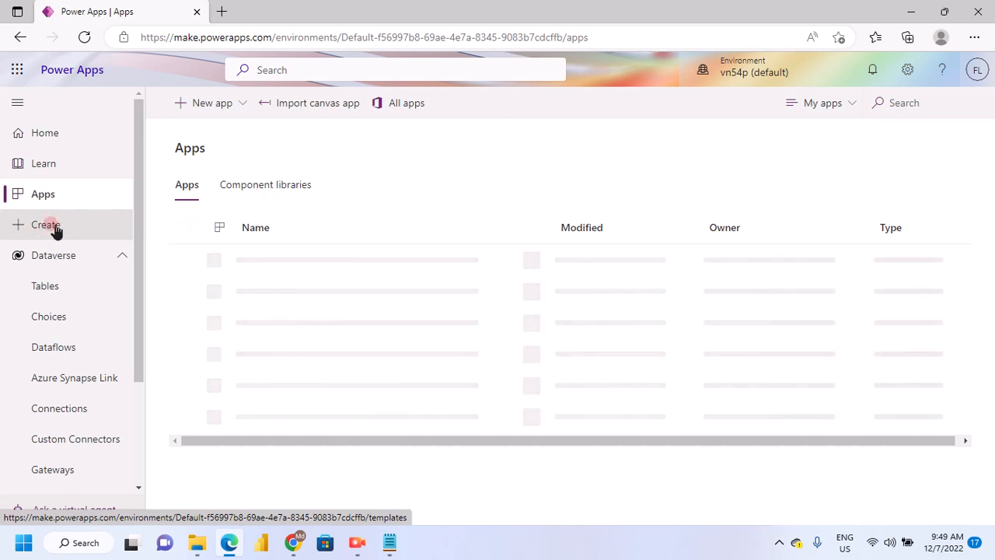
left_click(231, 104)
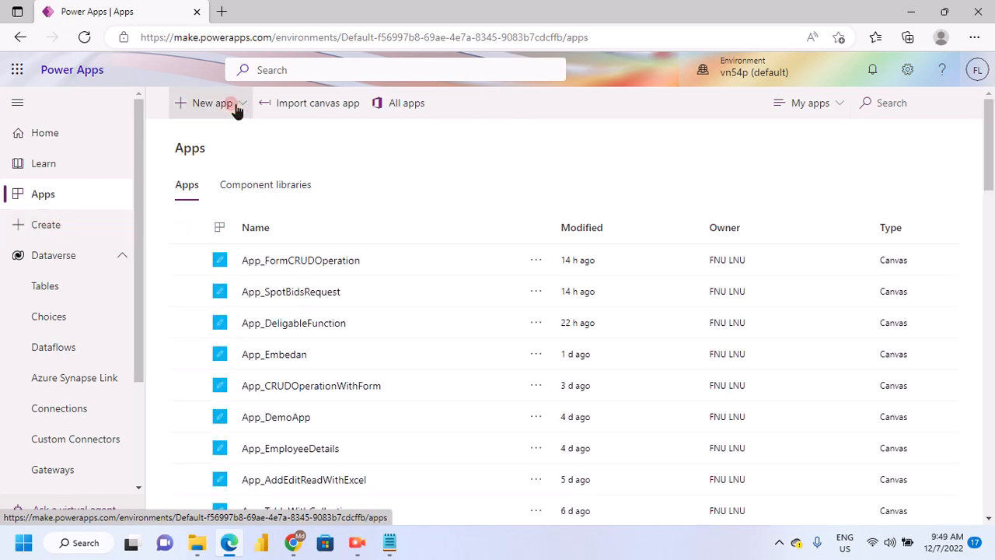
left_click(217, 155)
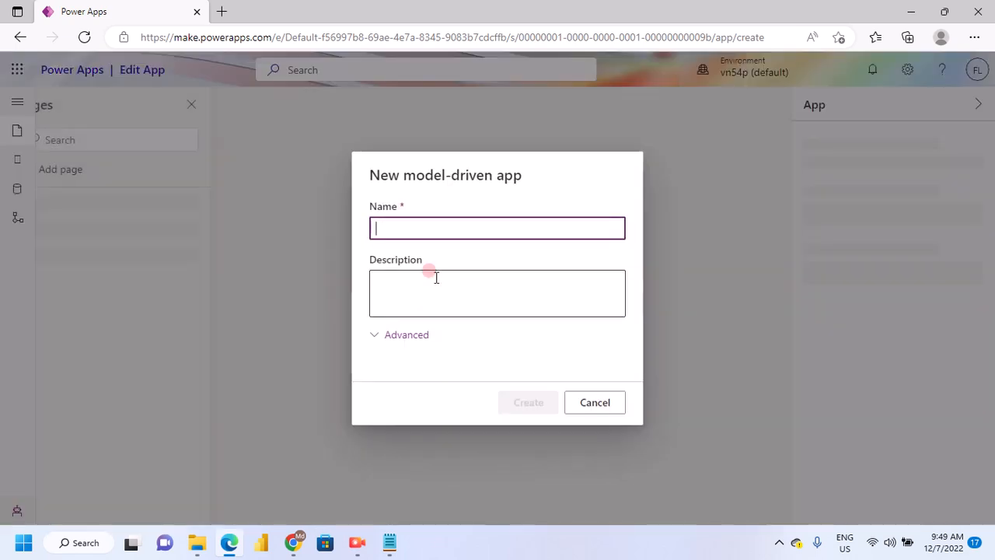
Name the new model-driven app ModelApp_First and create it
left_click(412, 229)
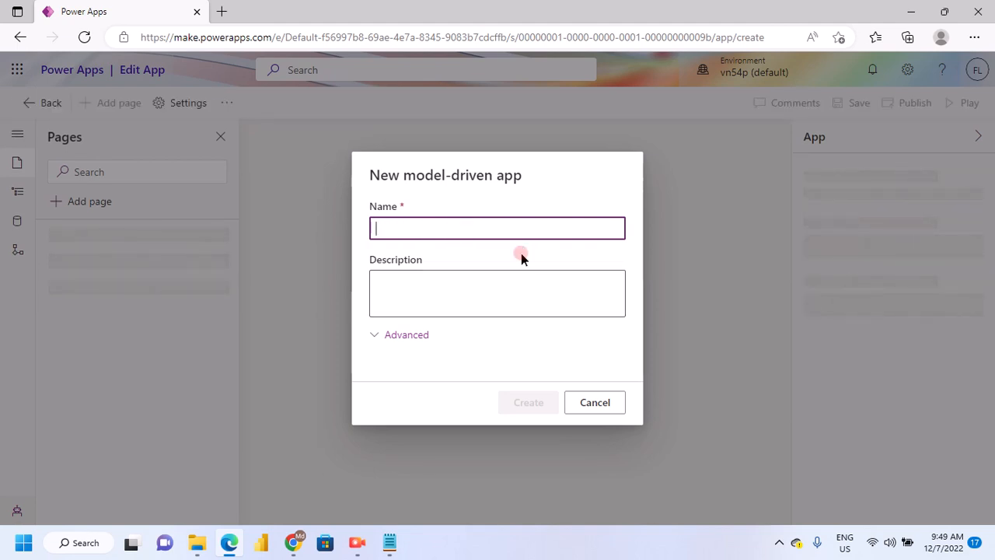
type("App")
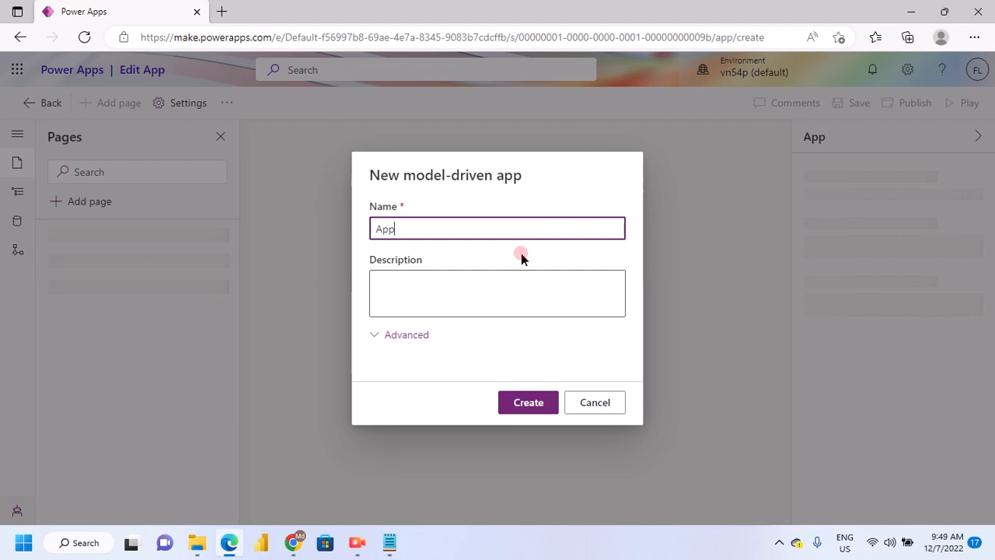
type("_")
key("Home")
type("D")
key("BackSpace")
type("Model")
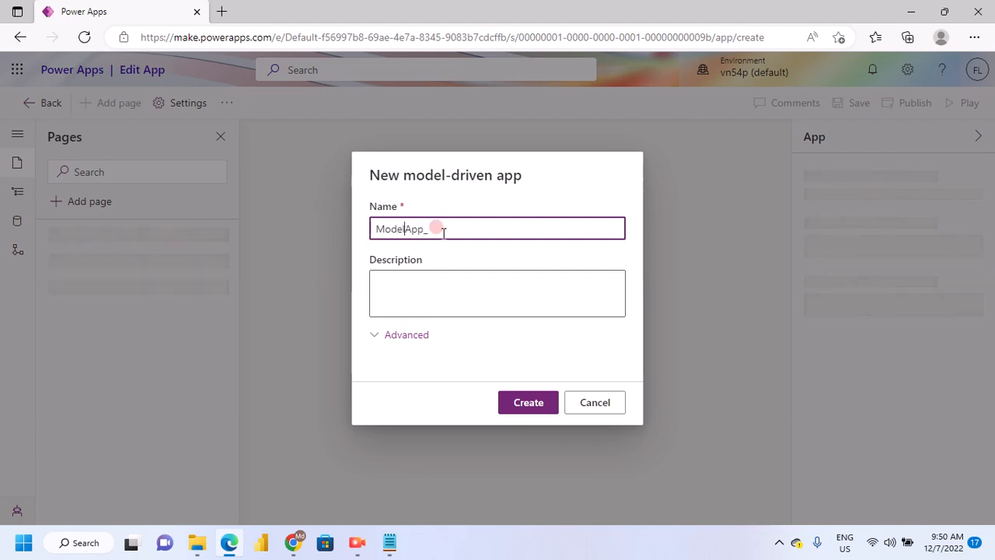
left_click(527, 228)
type("First")
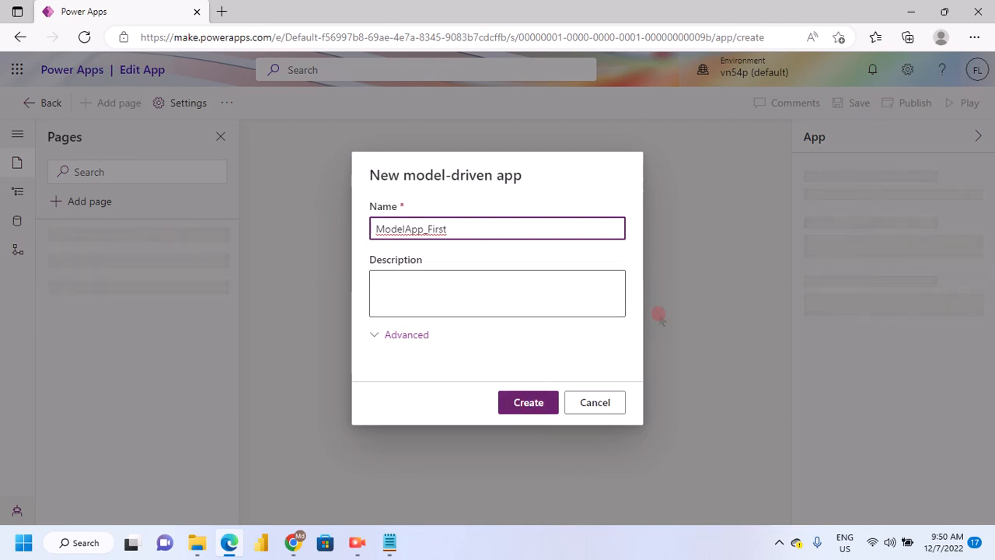
key("Return")
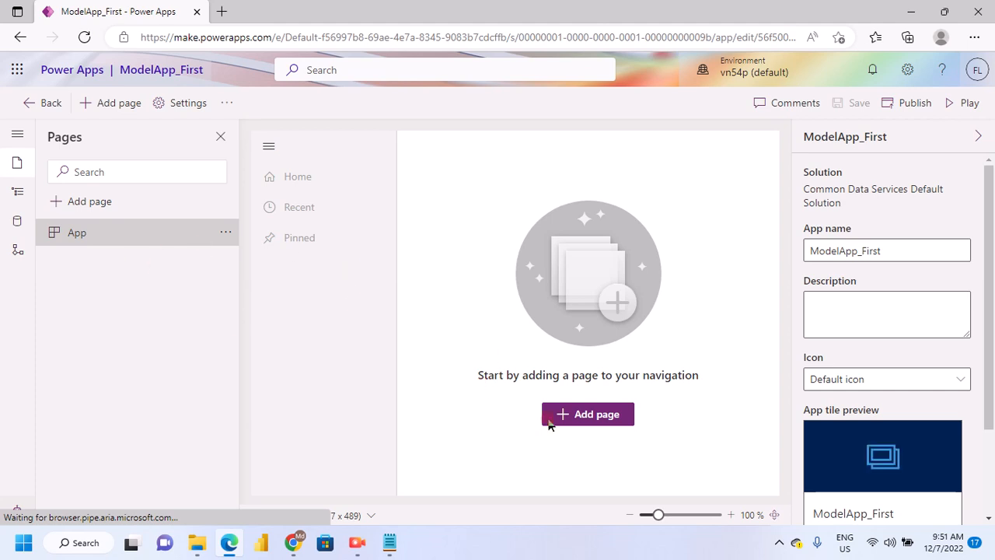
Start a new page based on a Dataverse table and browse the list of existing tables
left_click(593, 420)
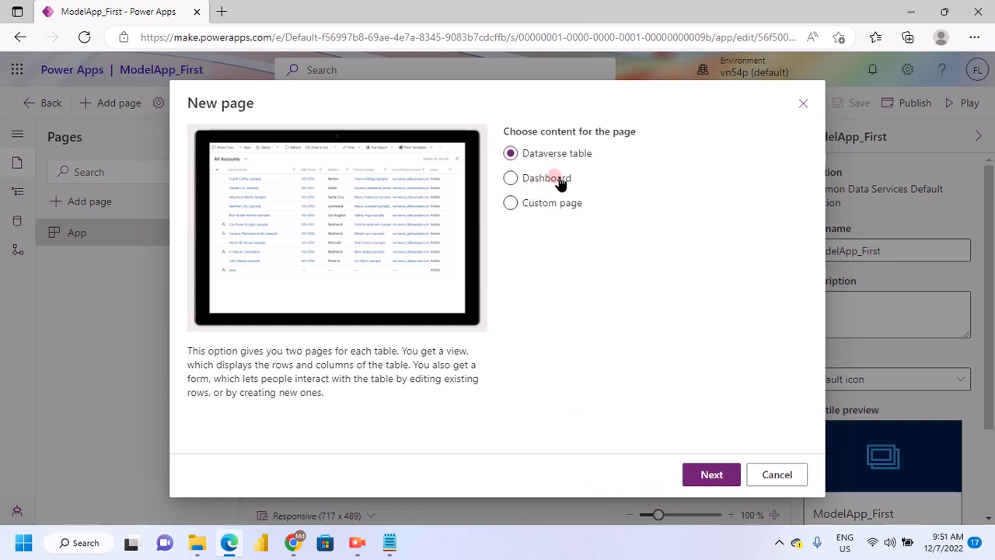
left_click(709, 479)
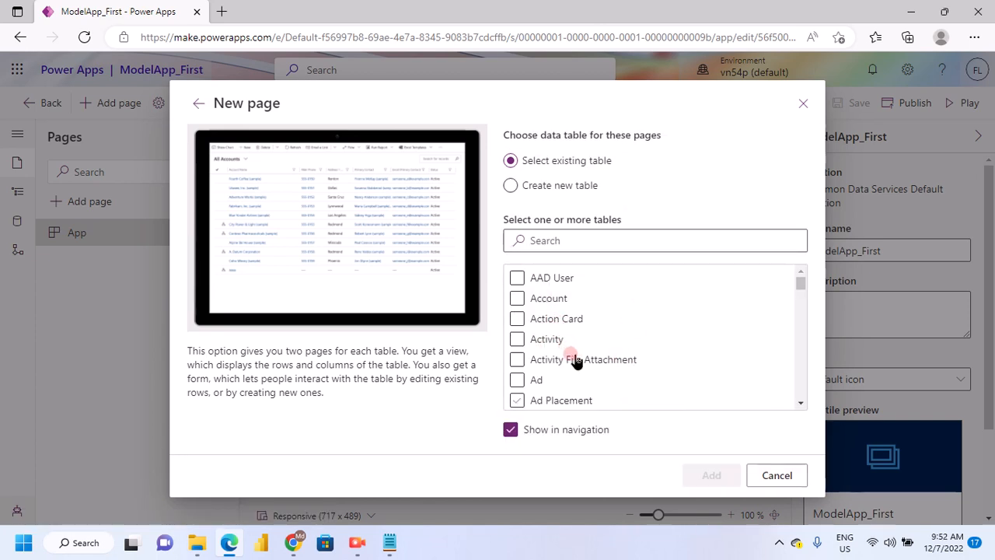
scroll(595, 364, "down", 3)
scroll(599, 367, "down", 3)
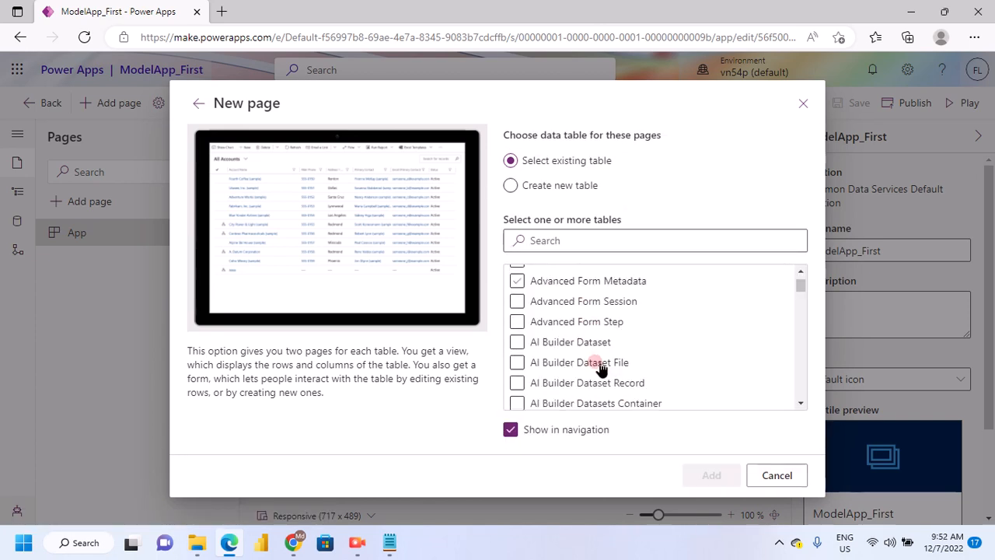
scroll(603, 369, "up", 1)
scroll(605, 370, "down", 10)
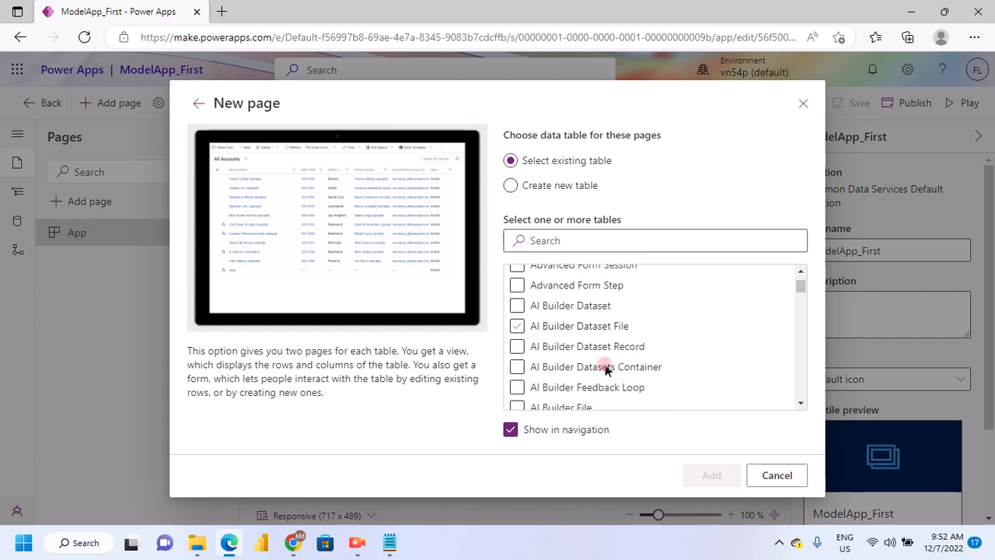
scroll(638, 350, "down", 5)
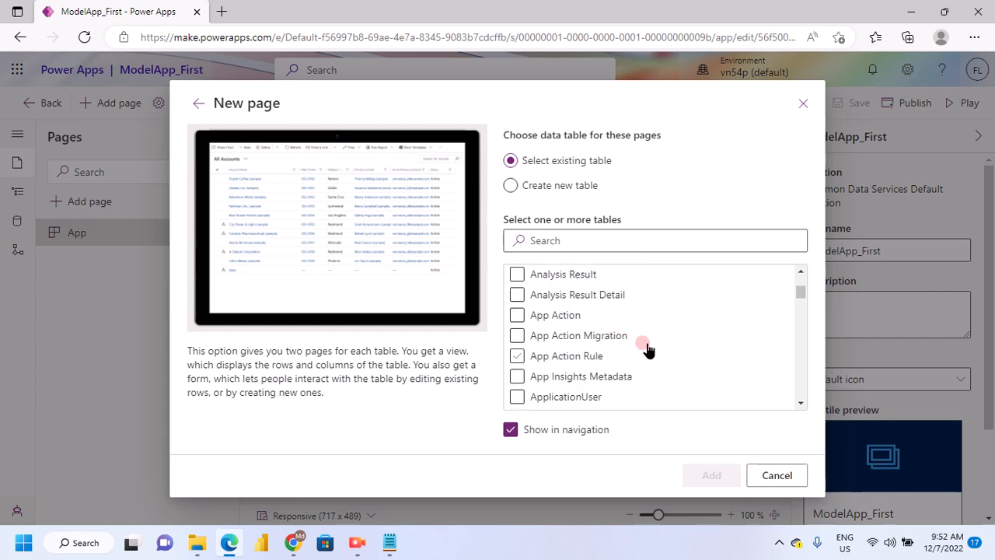
scroll(662, 346, "down", 10)
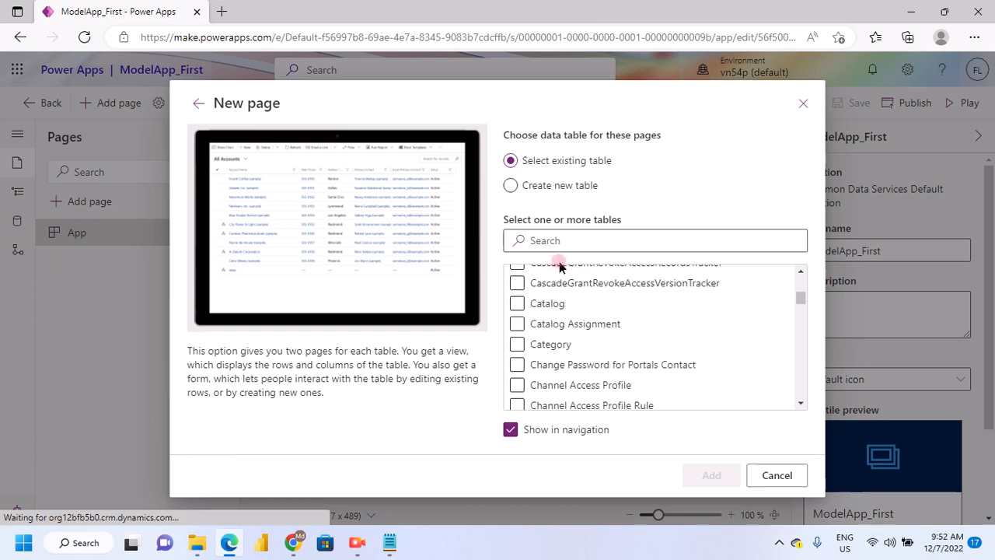
scroll(555, 246, "down", 1)
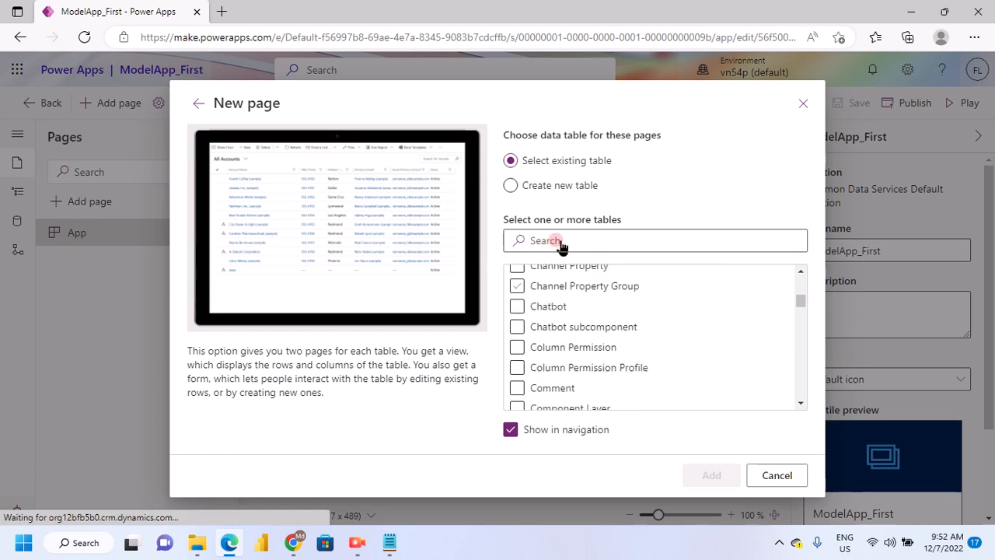
scroll(561, 244, "up", 5)
scroll(555, 246, "up", 10)
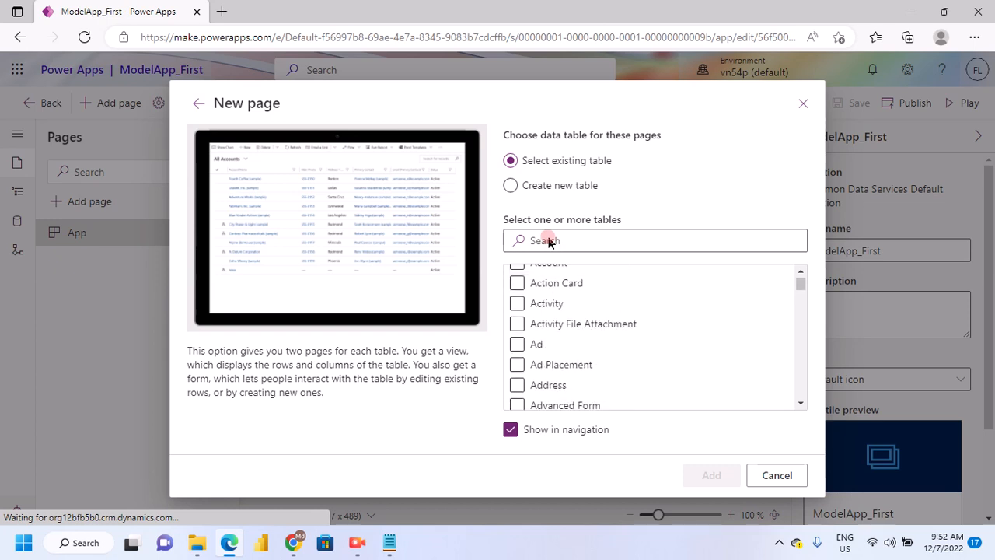
Search the existing tables for employee and add EmployeesDetail as a page shown in navigation
left_click(551, 241)
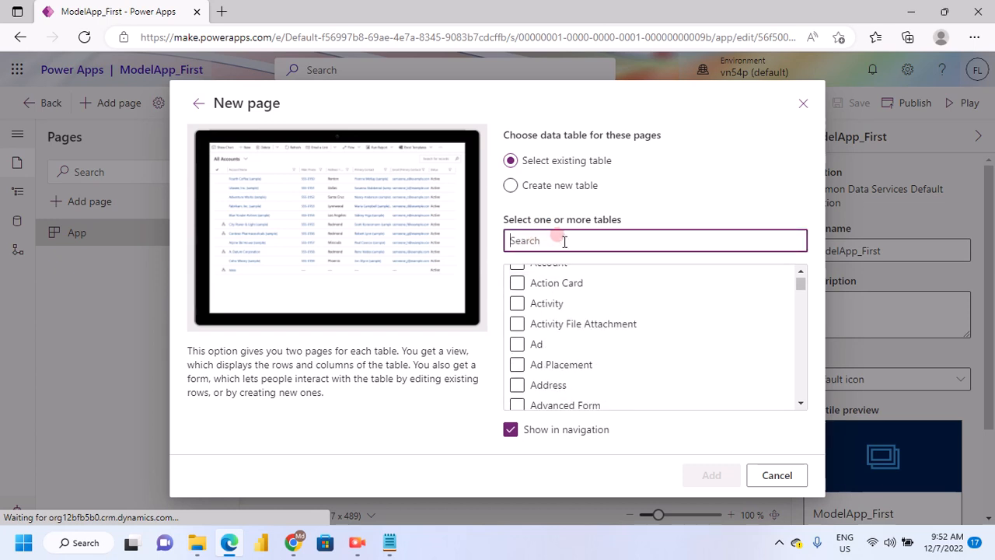
type("emp")
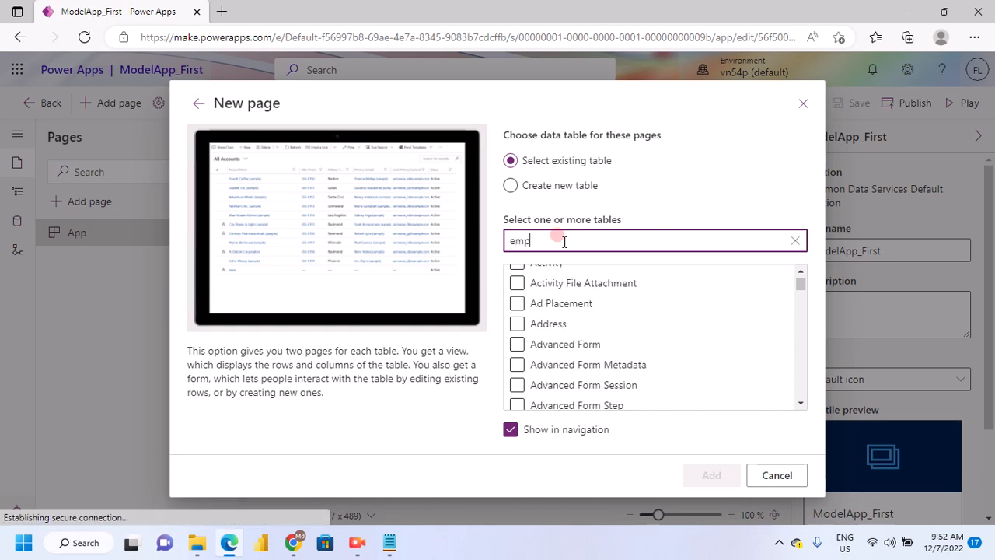
type("loyee")
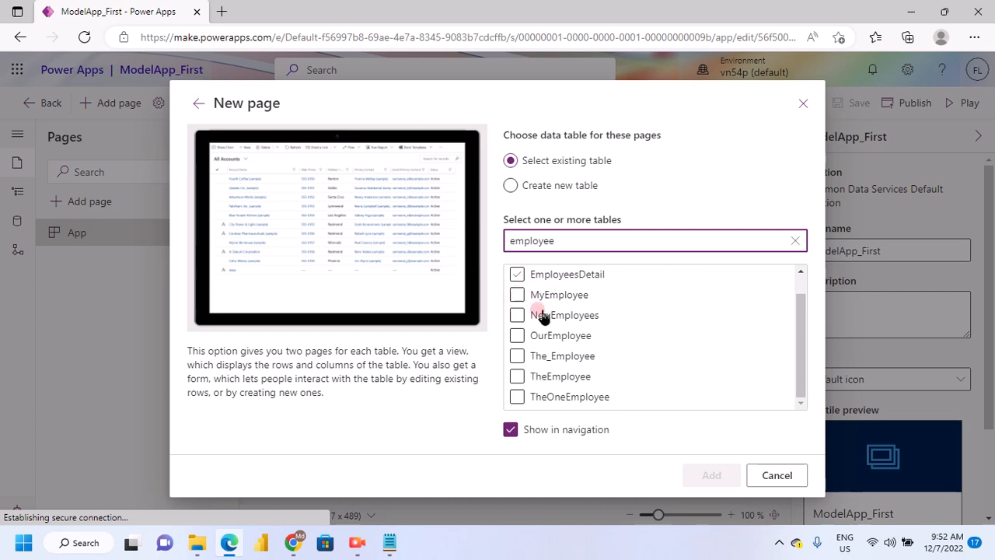
left_click(536, 336)
left_click(517, 274)
left_click(532, 315)
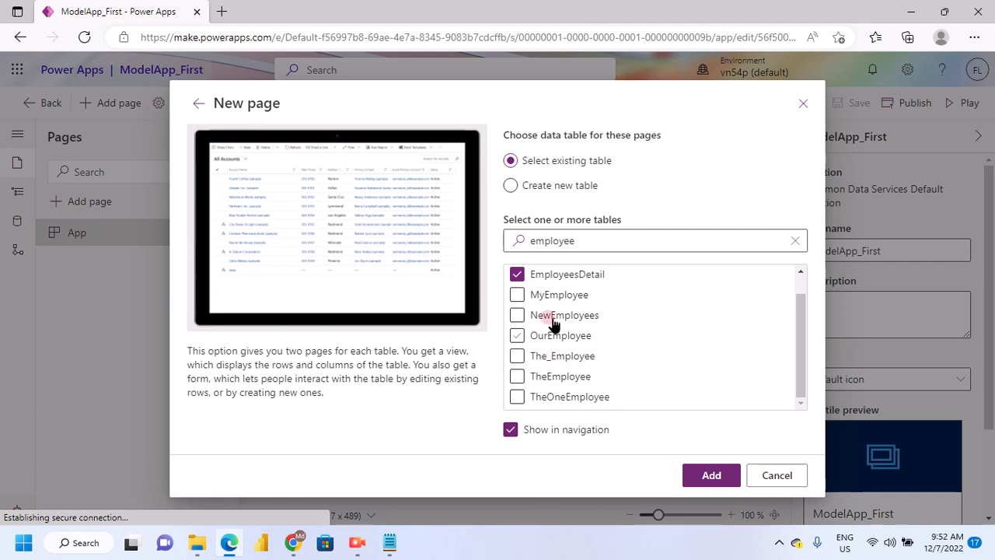
left_click(690, 481)
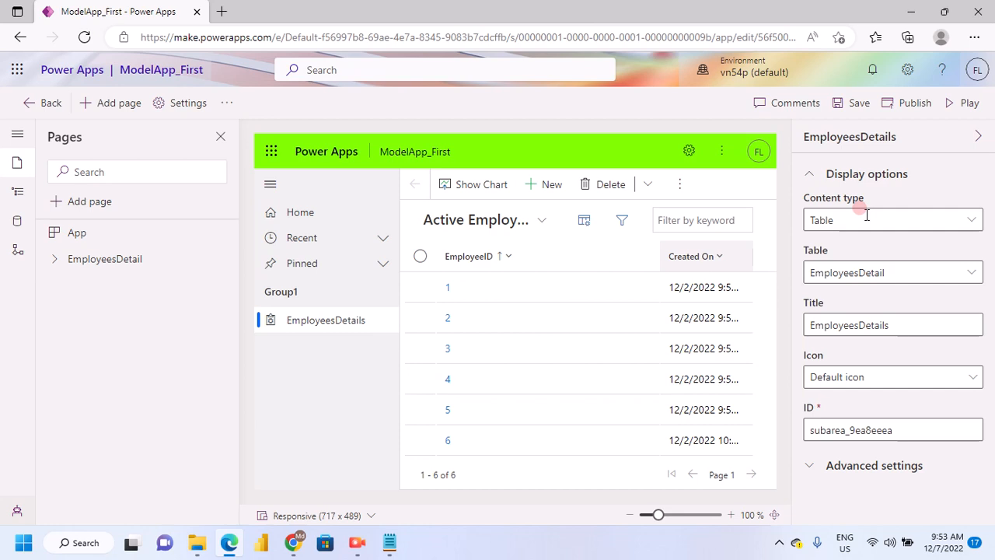
Save the app with its new EmployeesDetails page
left_click(887, 205)
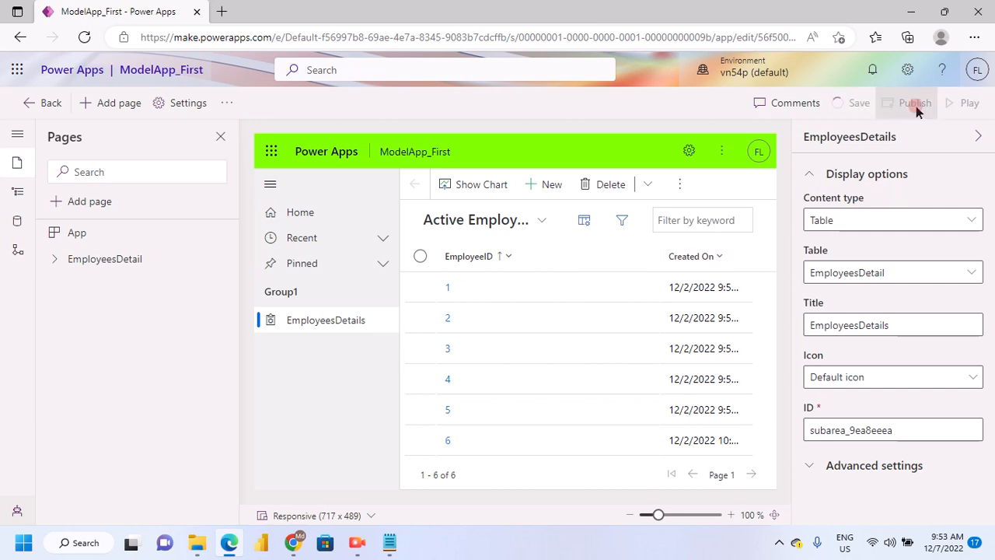
left_click(636, 268)
left_click(944, 149)
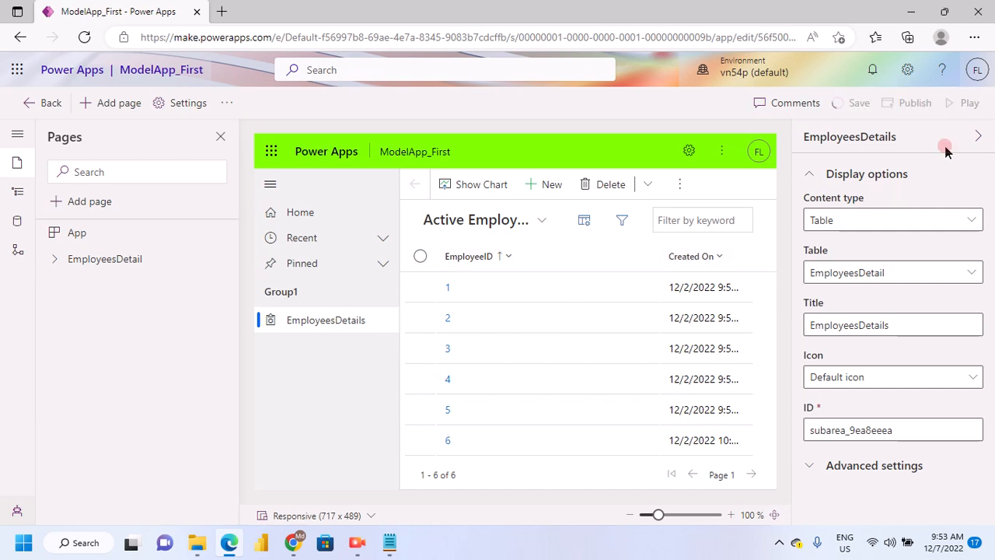
left_click(639, 289)
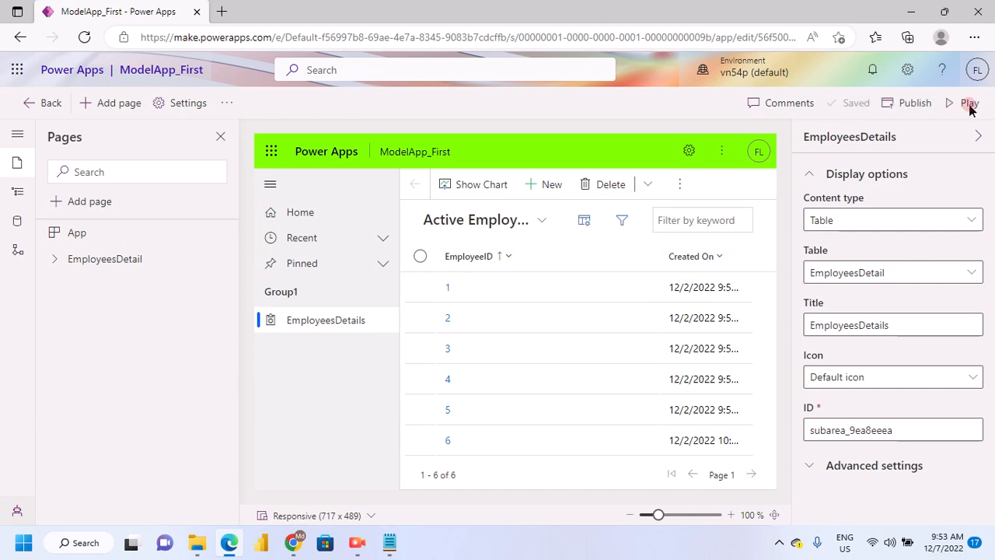
Play the app and open its EmployeesDetails page to display the active records
left_click(969, 106)
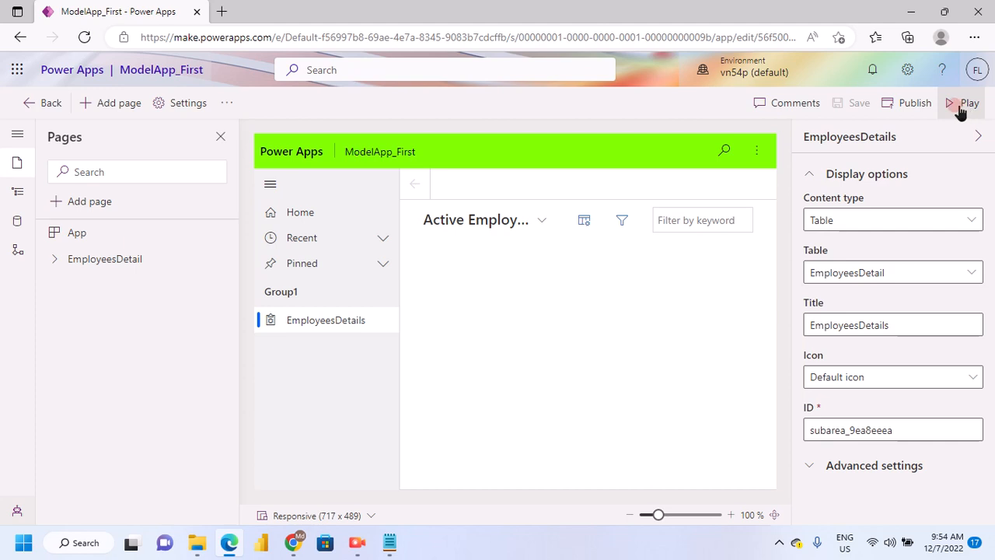
left_click(951, 107)
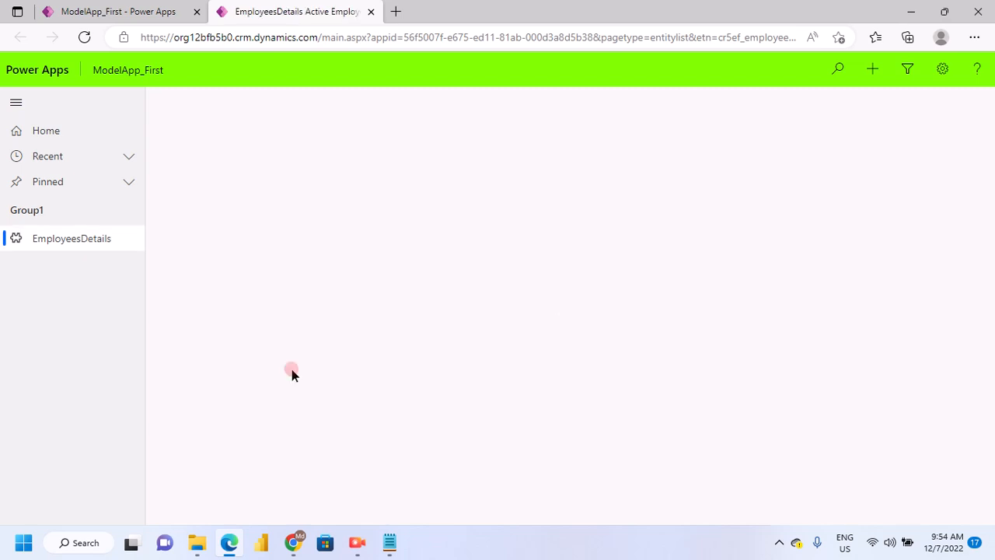
left_click(13, 101)
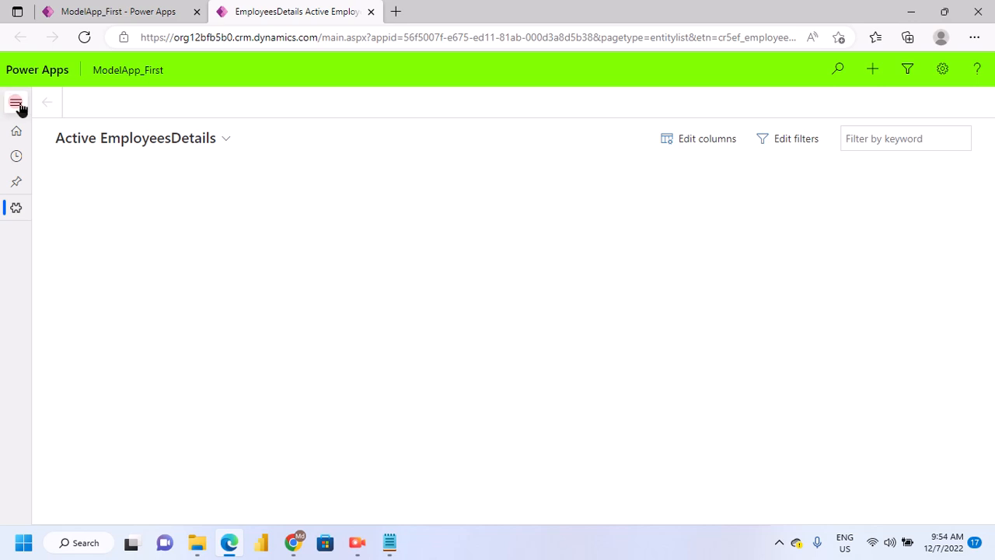
left_click(14, 102)
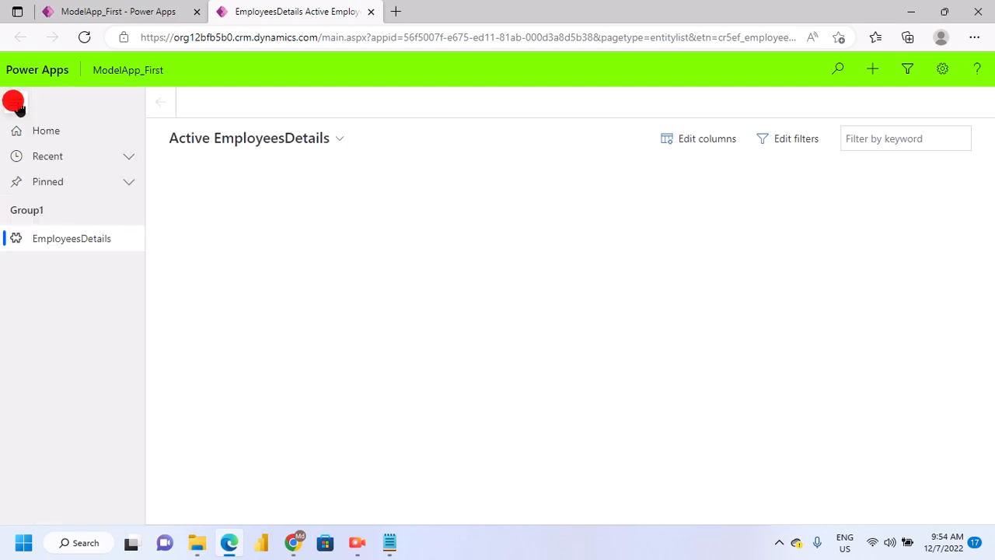
left_click(53, 244)
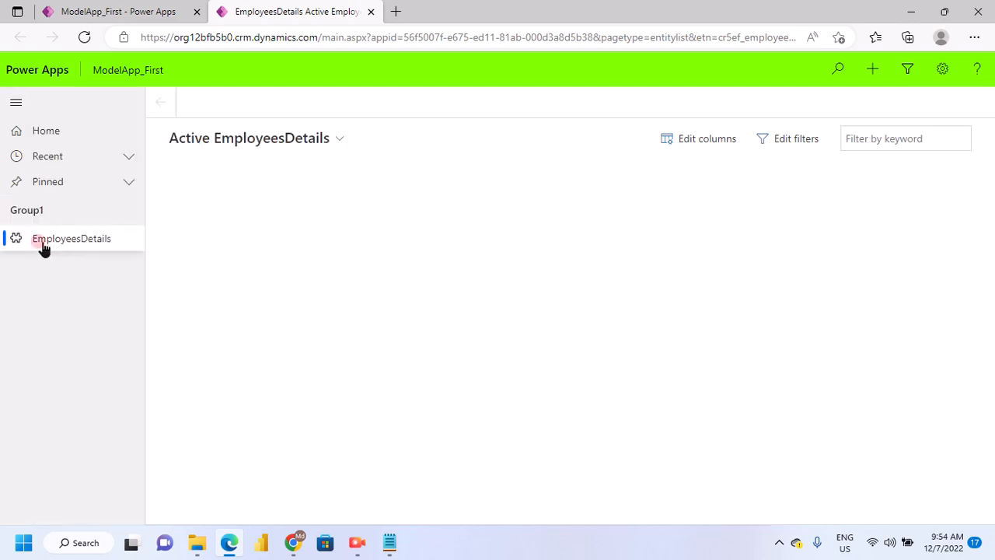
left_click(94, 246)
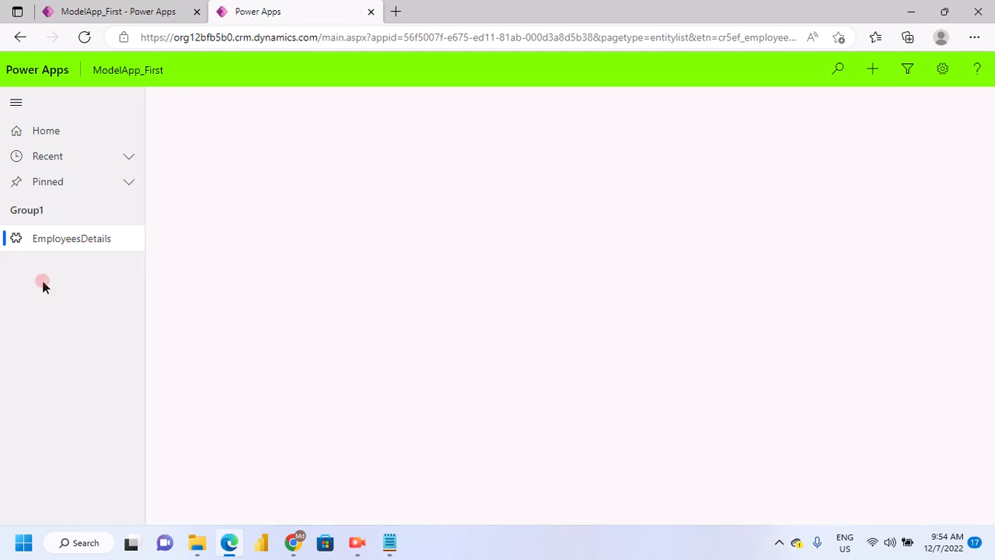
left_click(62, 242)
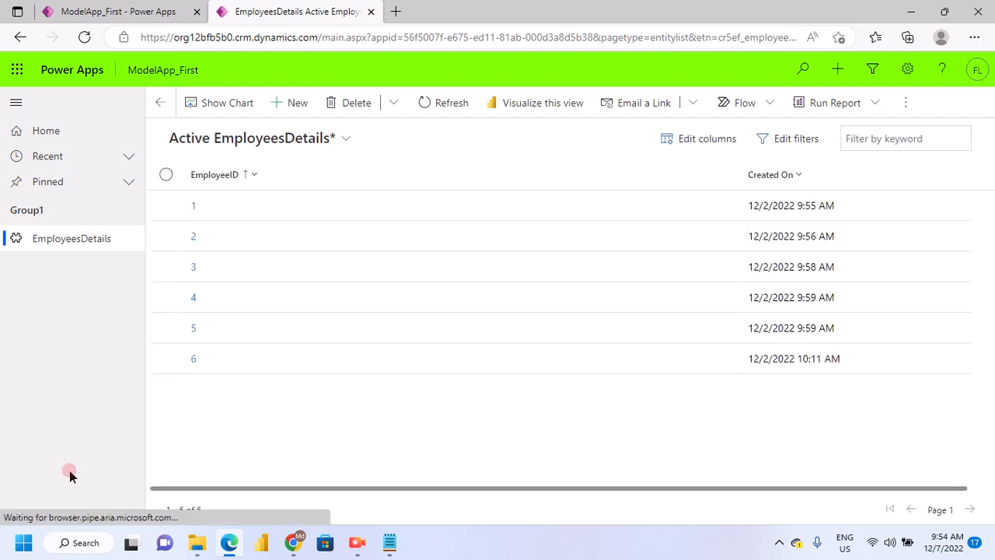
Select the first record in the Active EmployeesDetails view and narrow the EmployeeID column
left_click(164, 207)
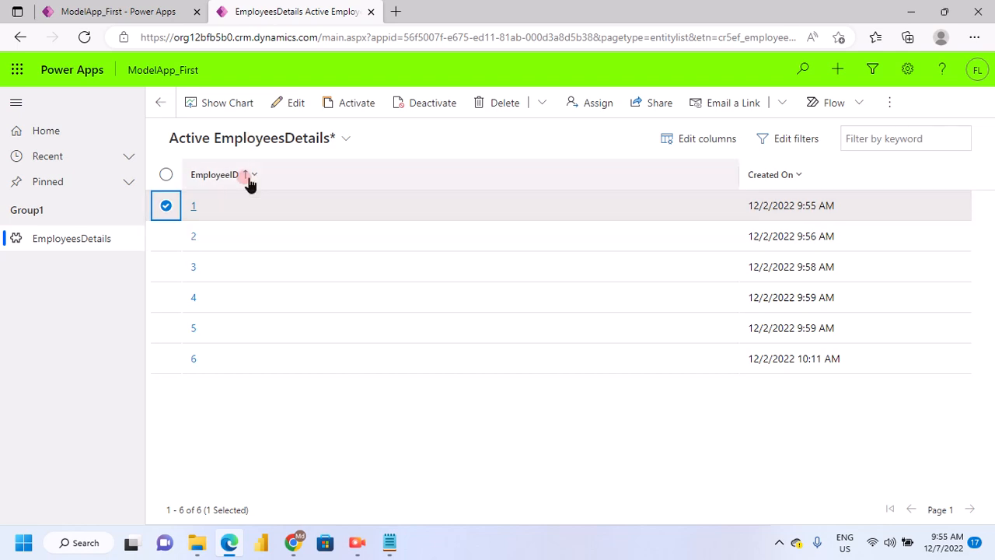
left_click_drag(740, 177, 420, 176)
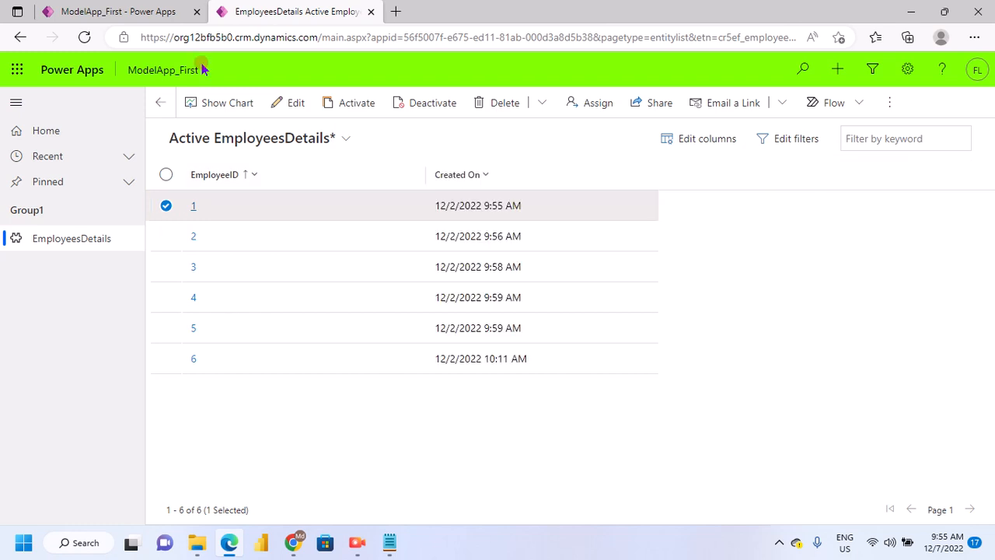
left_click(171, 11)
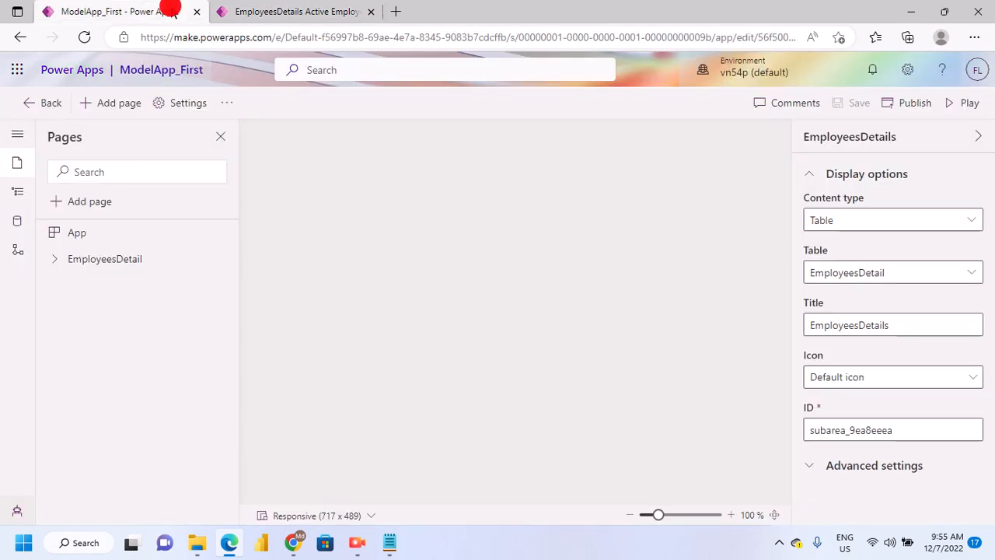
left_click(52, 102)
left_click(101, 231)
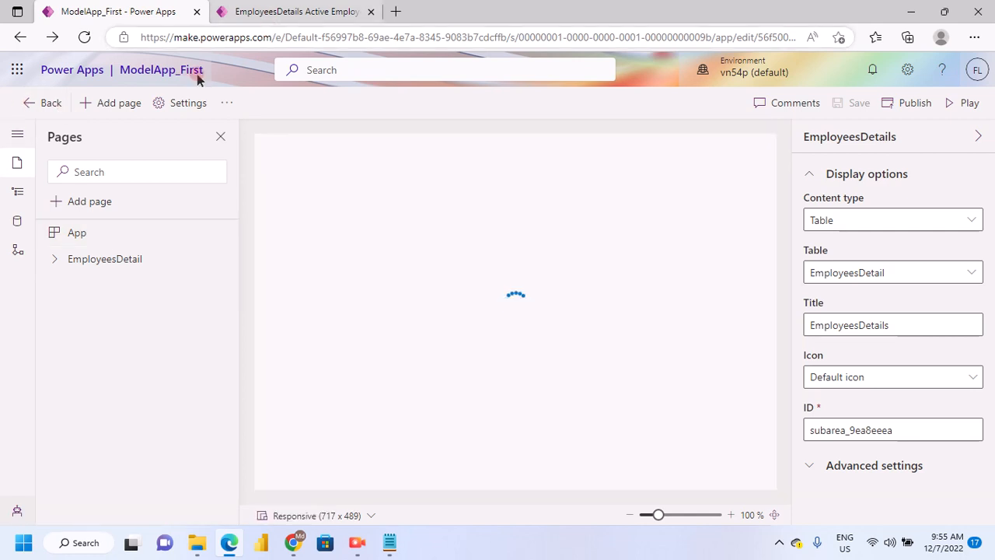
left_click(305, 15)
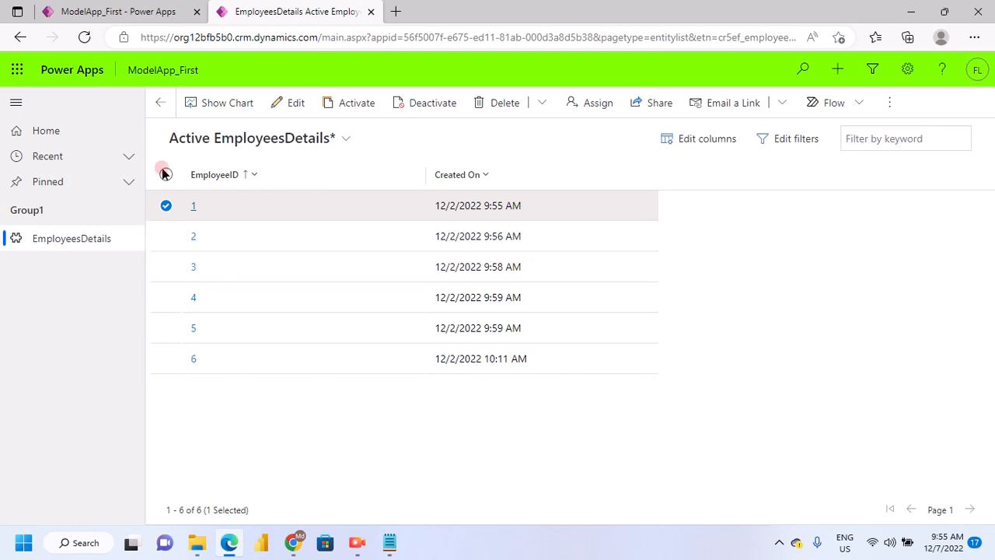
Clear the record selection, then create and save a new EmployeesDetail record with its EmployeeID filled in
left_click(199, 271)
left_click(195, 175)
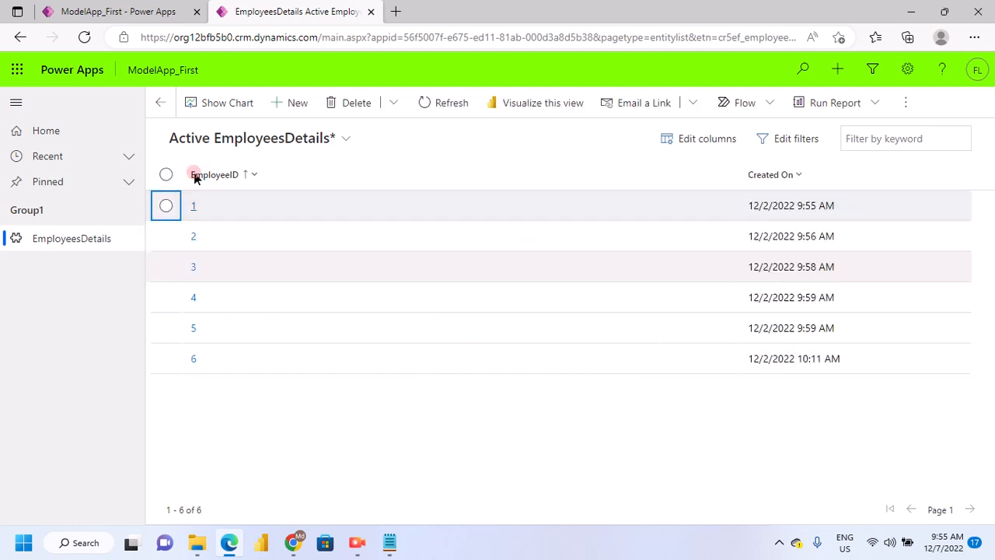
left_click(284, 140)
double_click(317, 268)
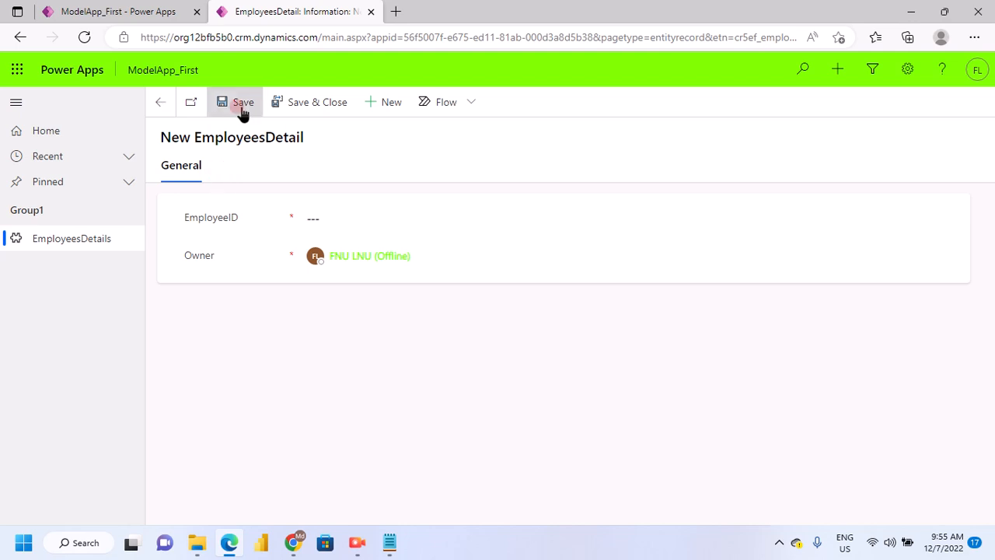
left_click(308, 346)
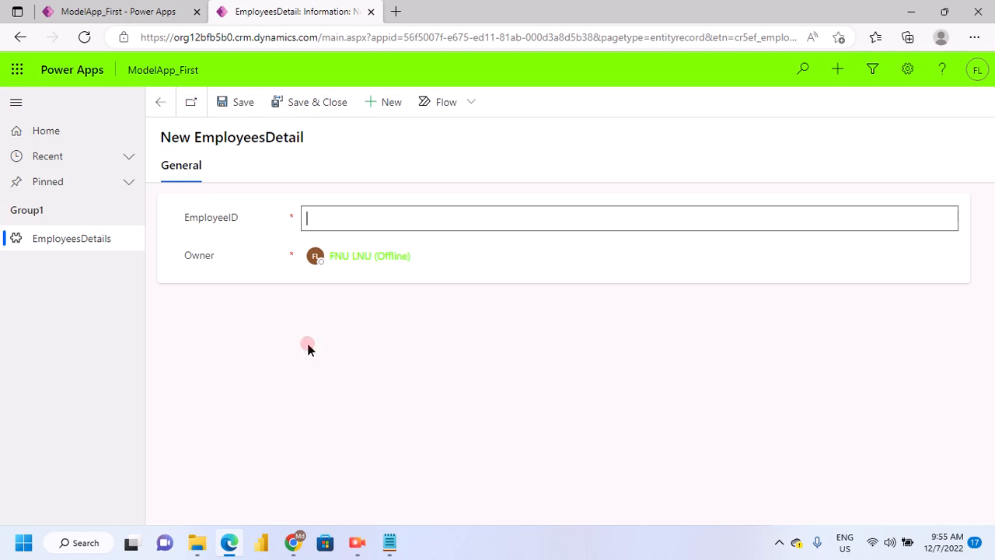
type("099")
left_click(315, 104)
left_click(240, 108)
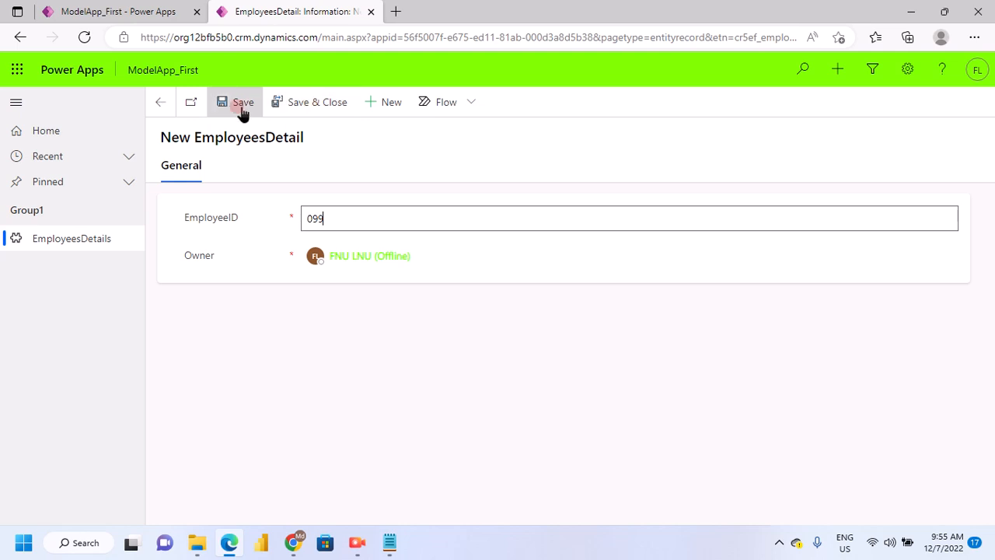
left_click(241, 109)
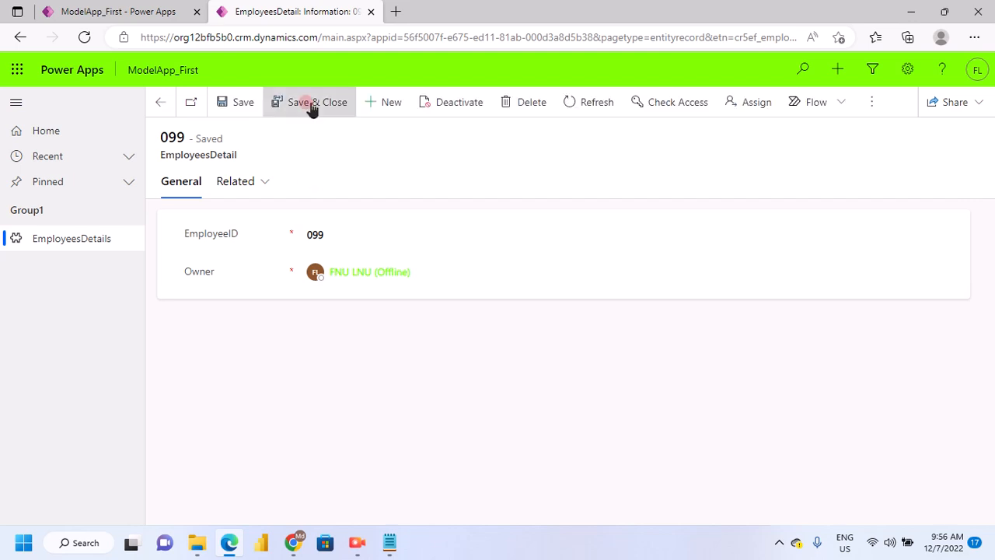
Return to the Active EmployeesDetails view and select the newly created record
left_click(164, 115)
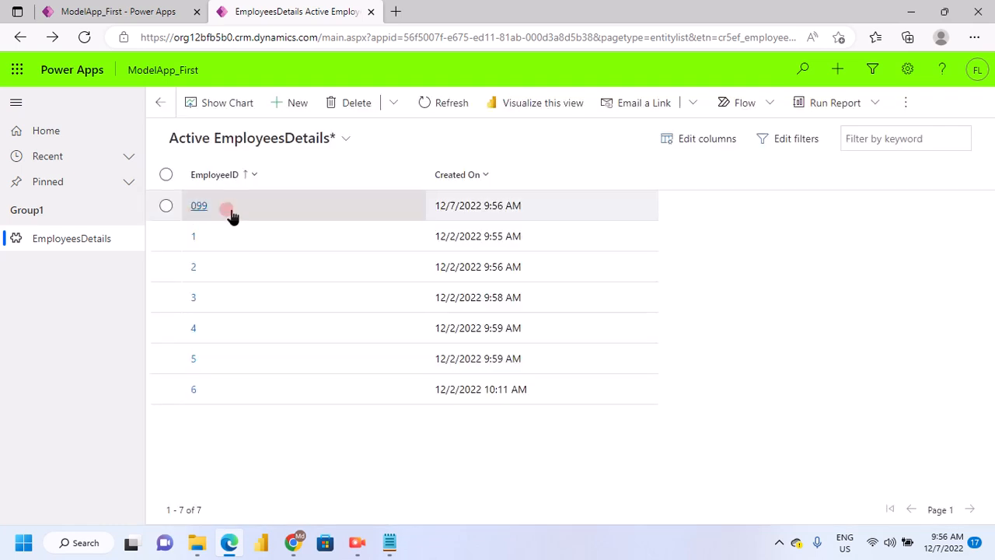
left_click(165, 209)
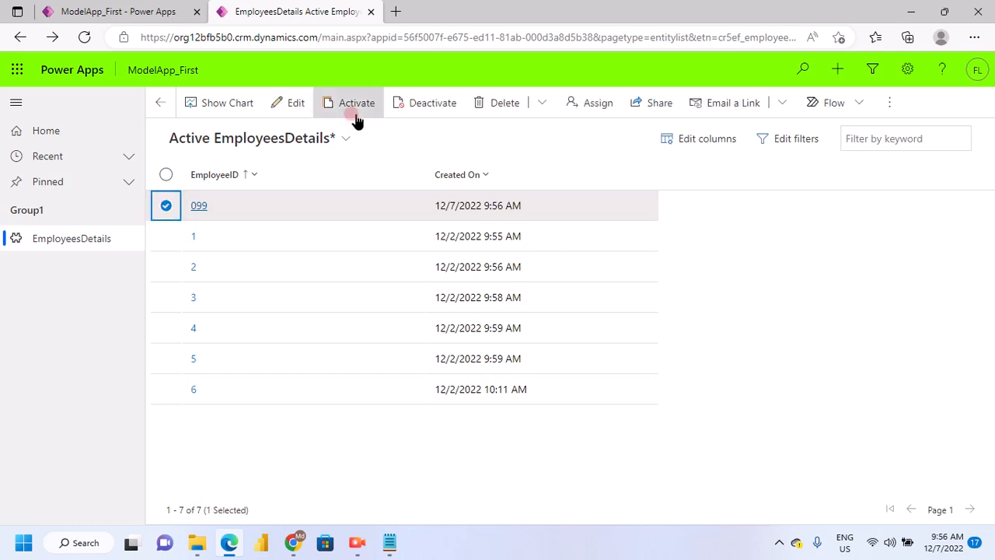
Delete the selected, newly created EmployeesDetail record and confirm the deletion
left_click(503, 113)
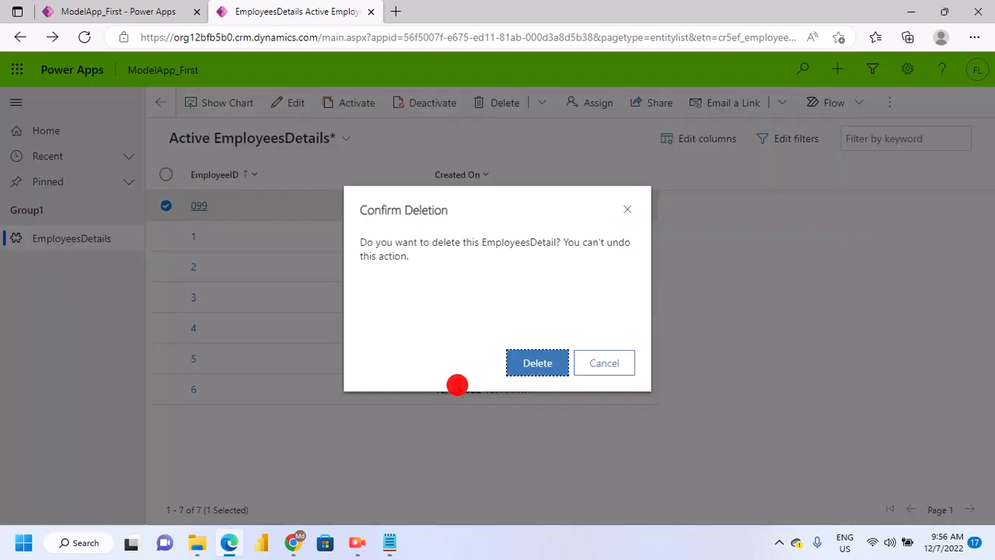
left_click(515, 371)
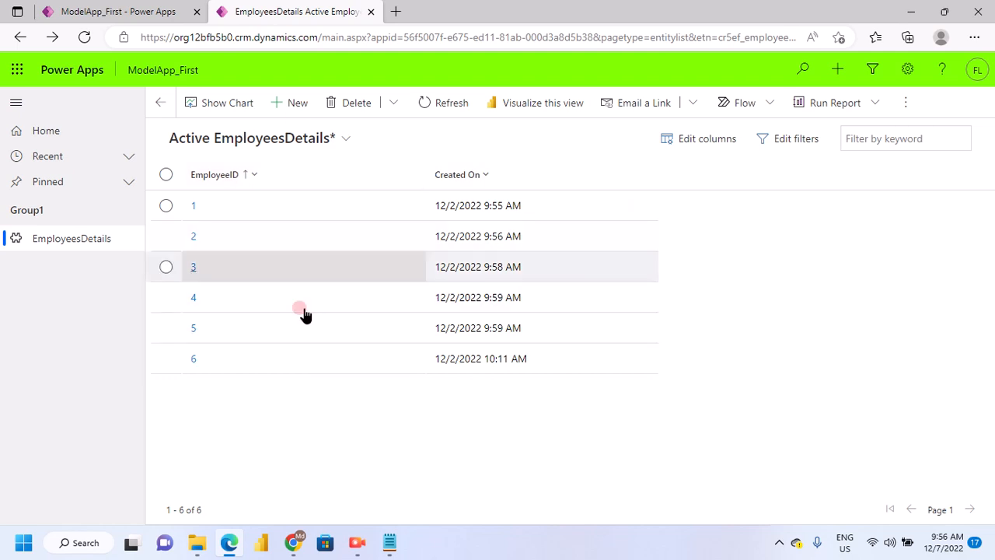
Leave the ModelApp_First app designer and open the list of Dataverse tables
left_click(128, 11)
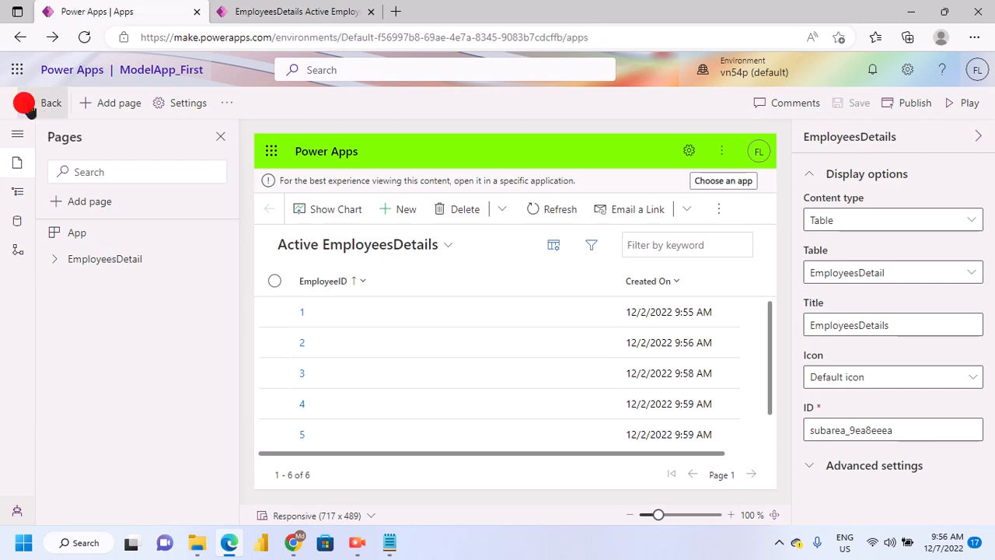
left_click(47, 103)
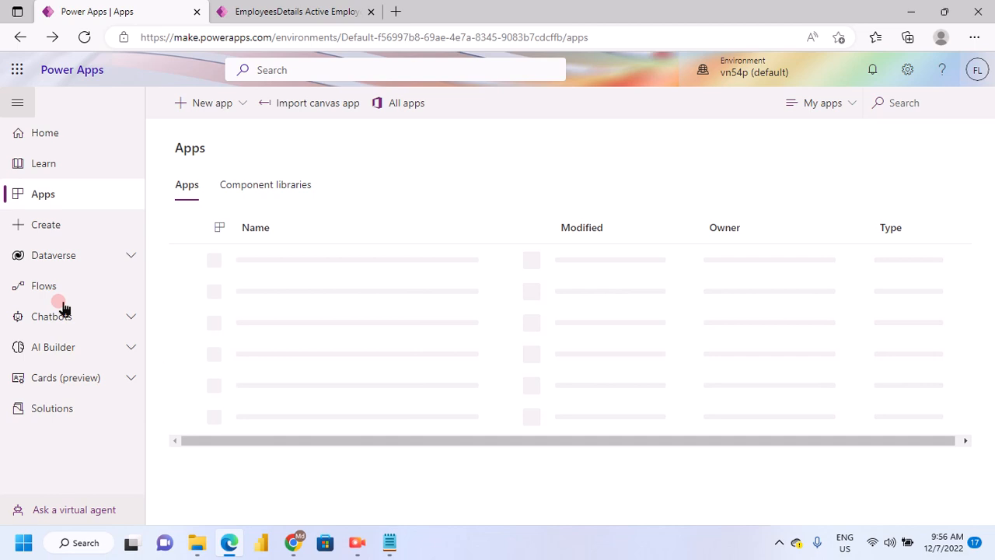
left_click(104, 290)
left_click(70, 261)
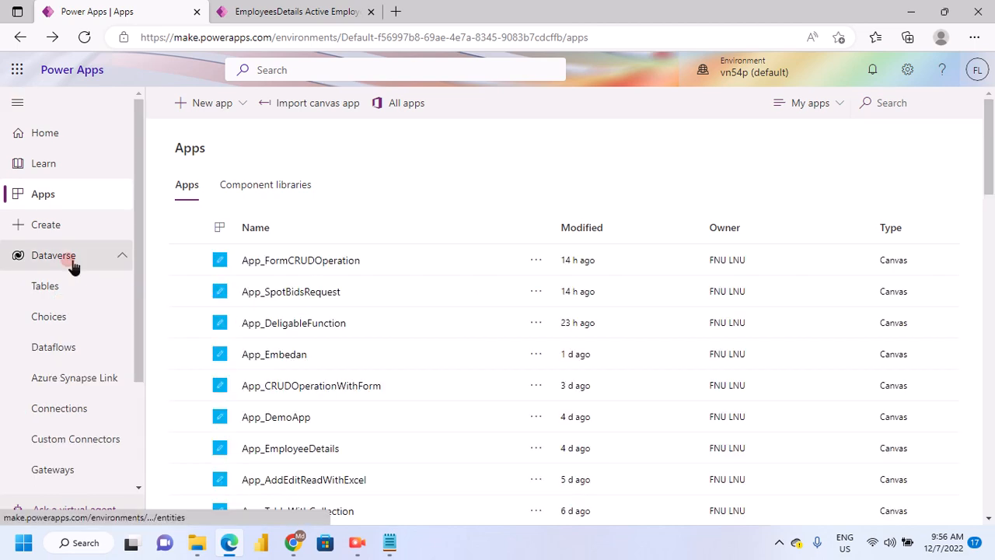
left_click(736, 269)
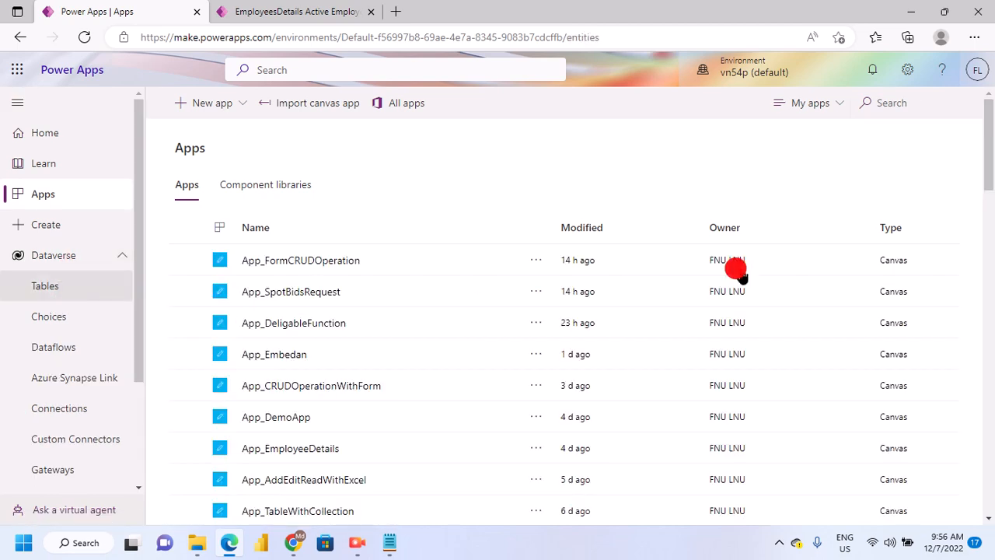
left_click(292, 17)
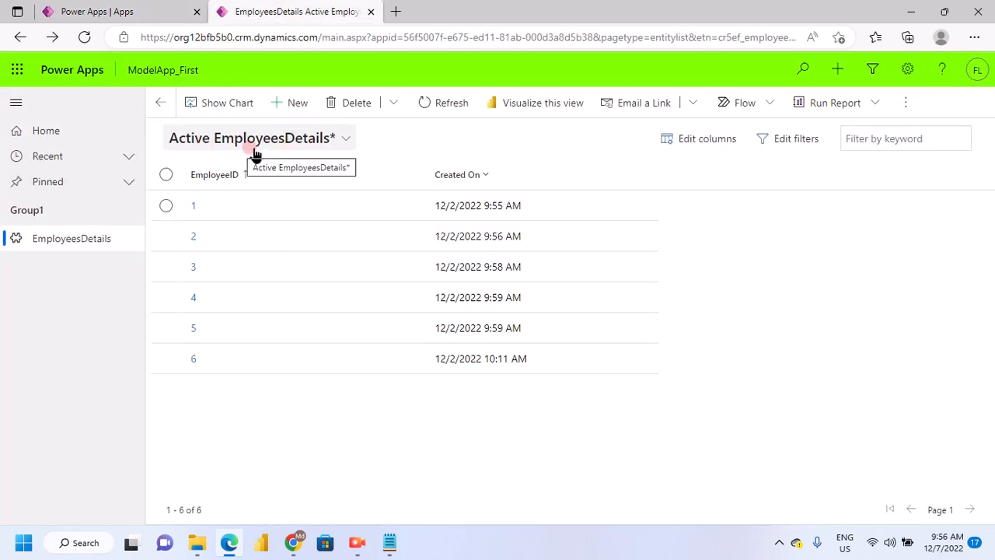
left_click(138, 11)
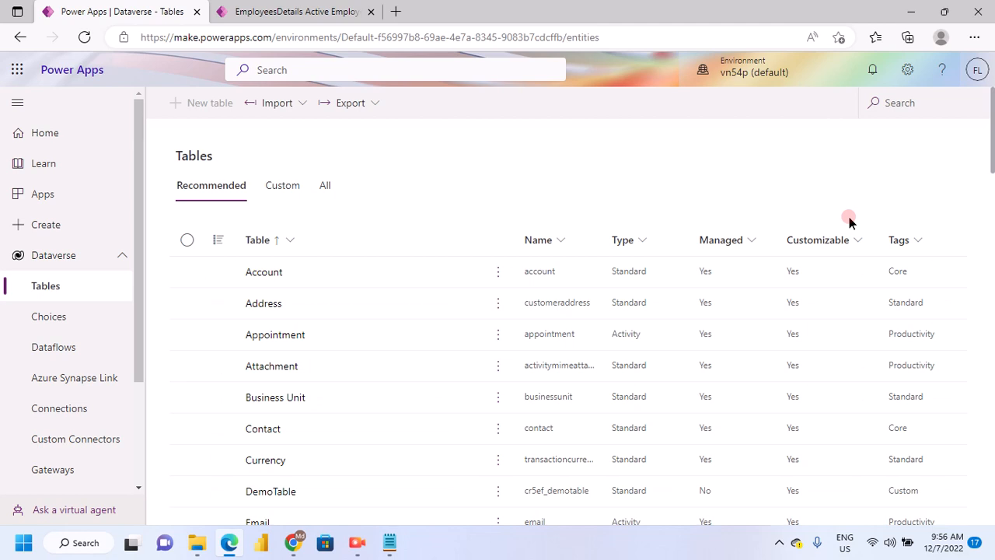
Search the Dataverse tables for "Employee" and open the EmployeesDetail table
left_click(871, 103)
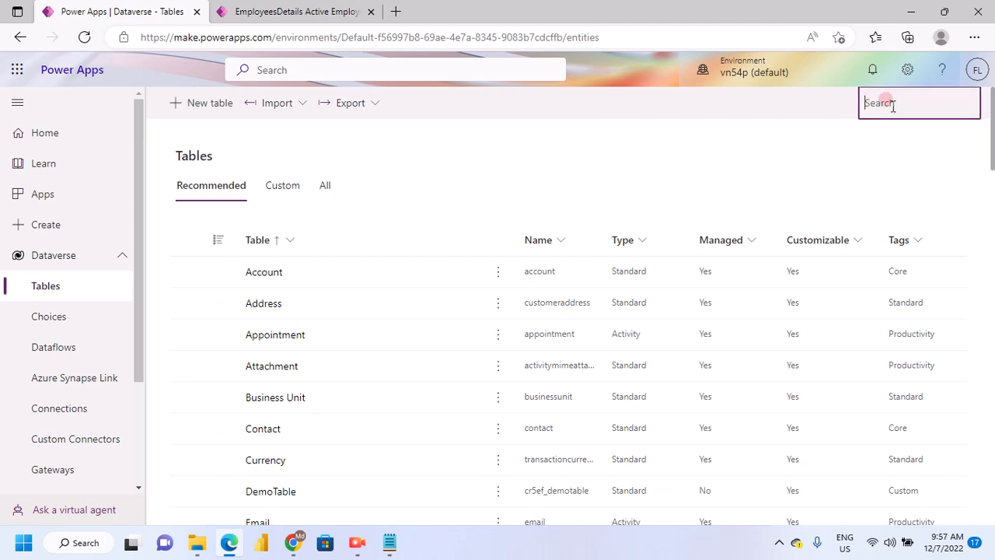
type("Employ")
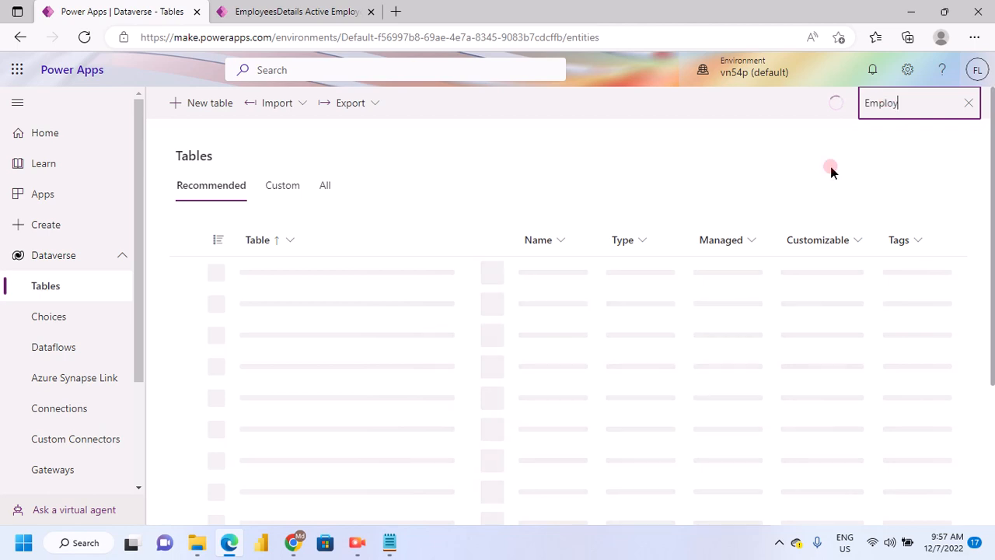
type("ee")
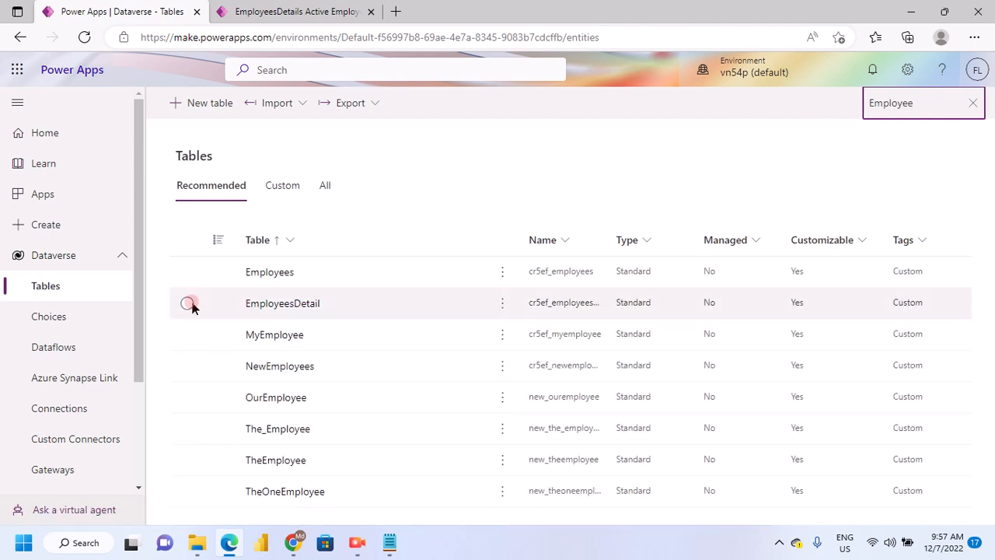
left_click(188, 304)
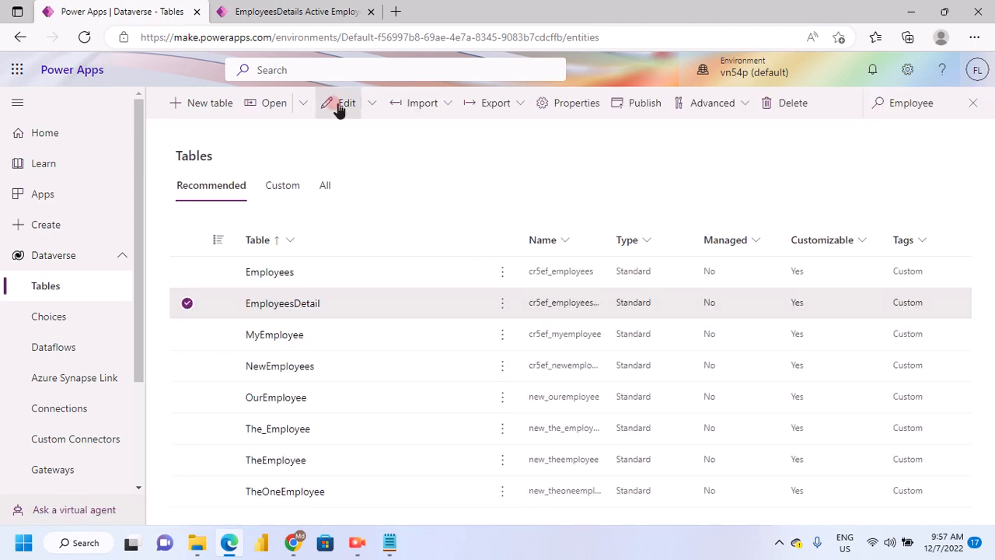
left_click(306, 310)
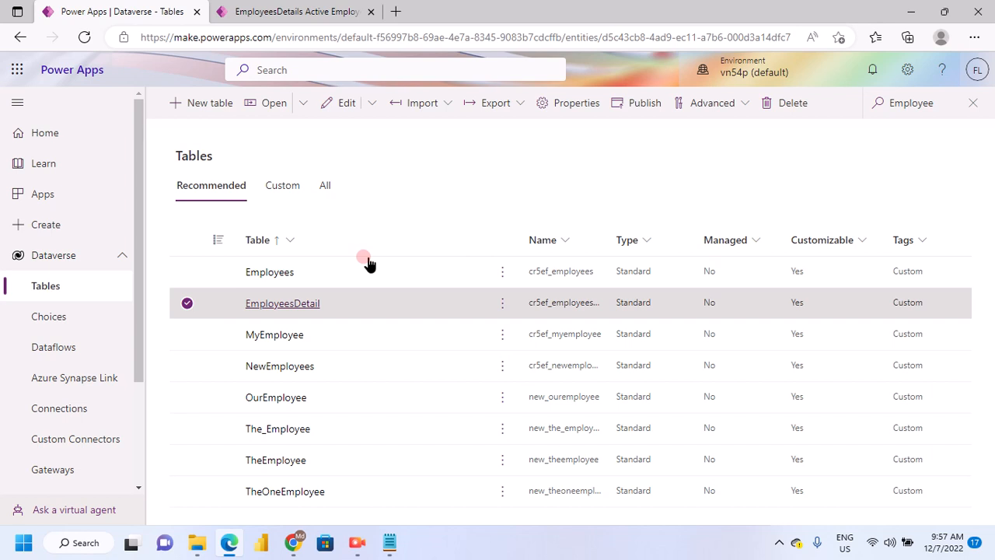
left_click(321, 308)
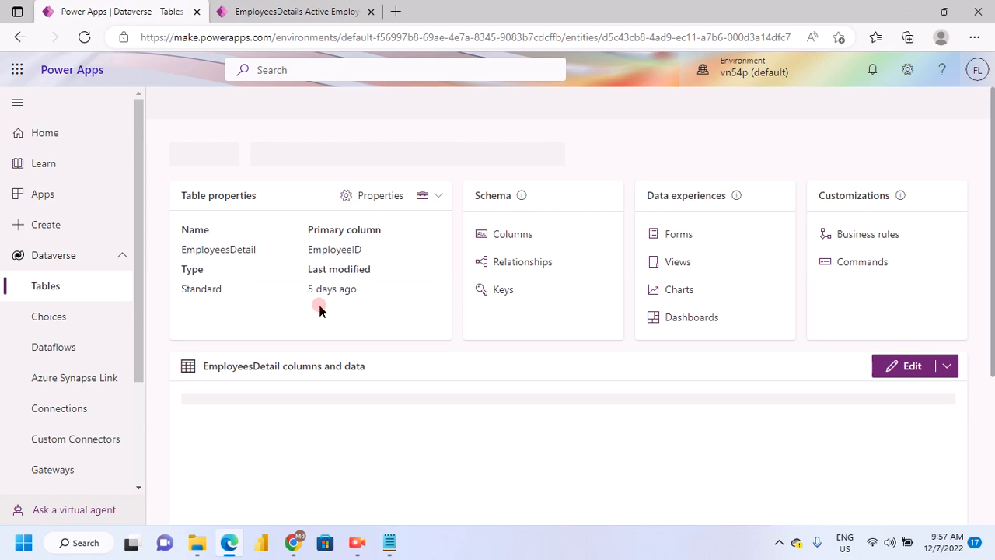
Look over the EmployeesDetail table's properties, schema, data experiences, and columns and data sections
scroll(470, 362, "down", 3)
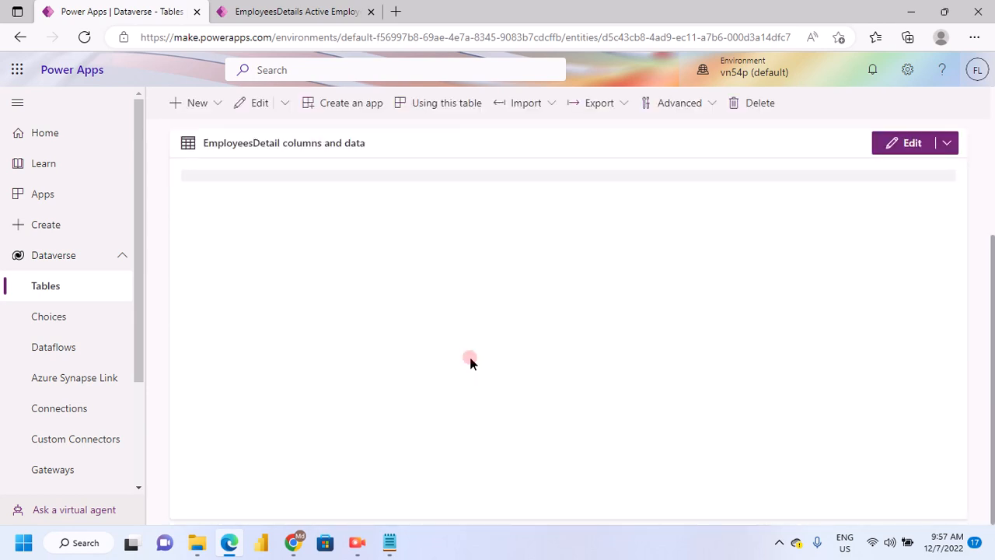
scroll(481, 353, "up", 3)
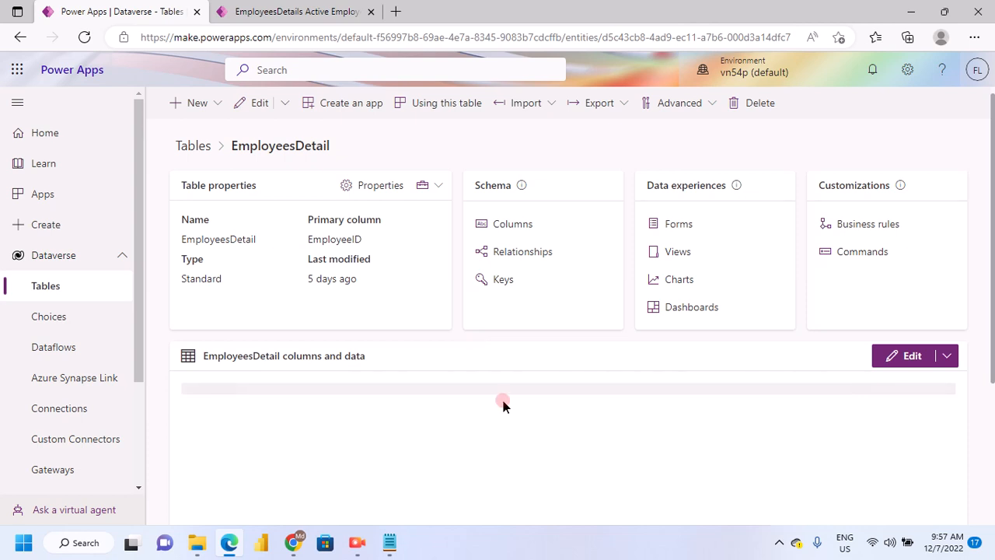
scroll(490, 396, "down", 3)
scroll(477, 395, "up", 3)
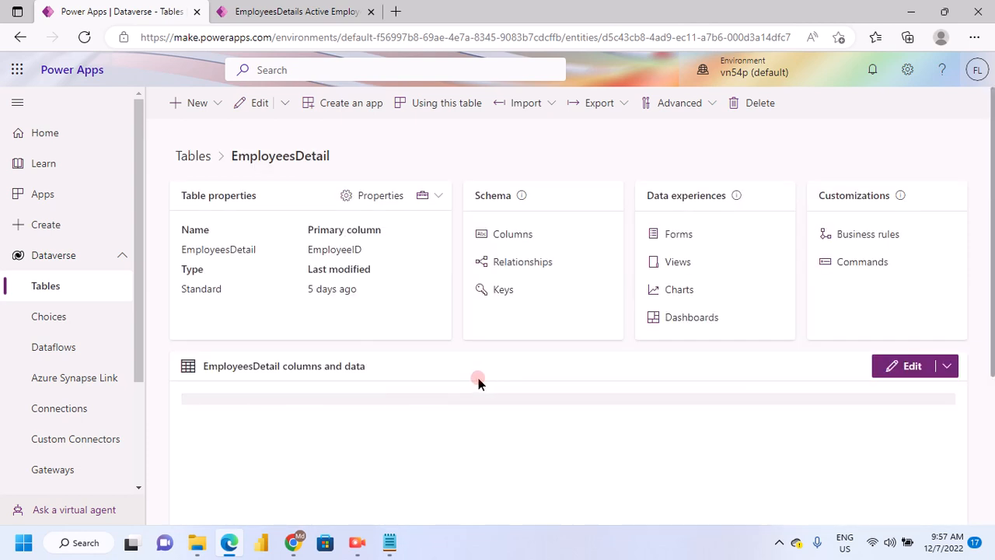
scroll(386, 386, "down", 3)
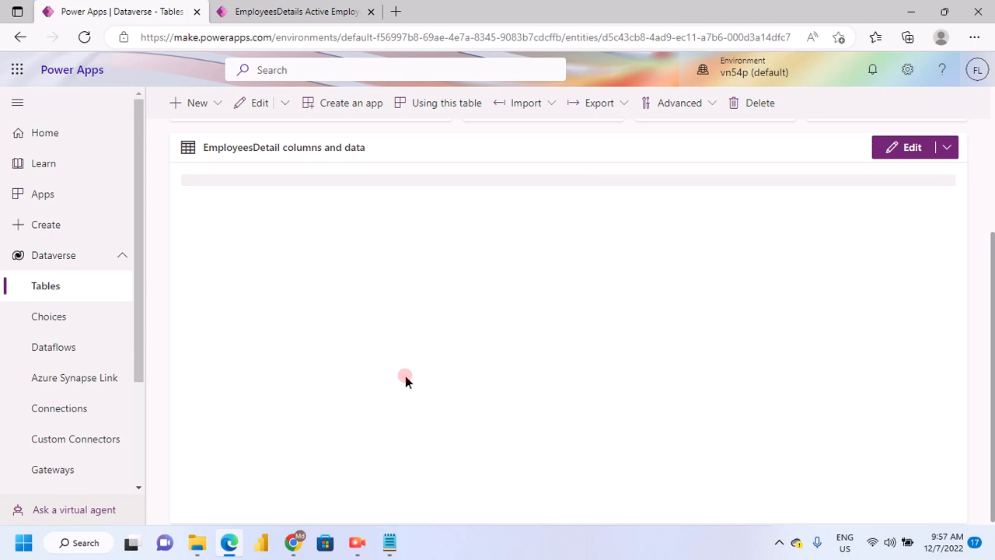
scroll(409, 377, "up", 3)
scroll(415, 378, "down", 2)
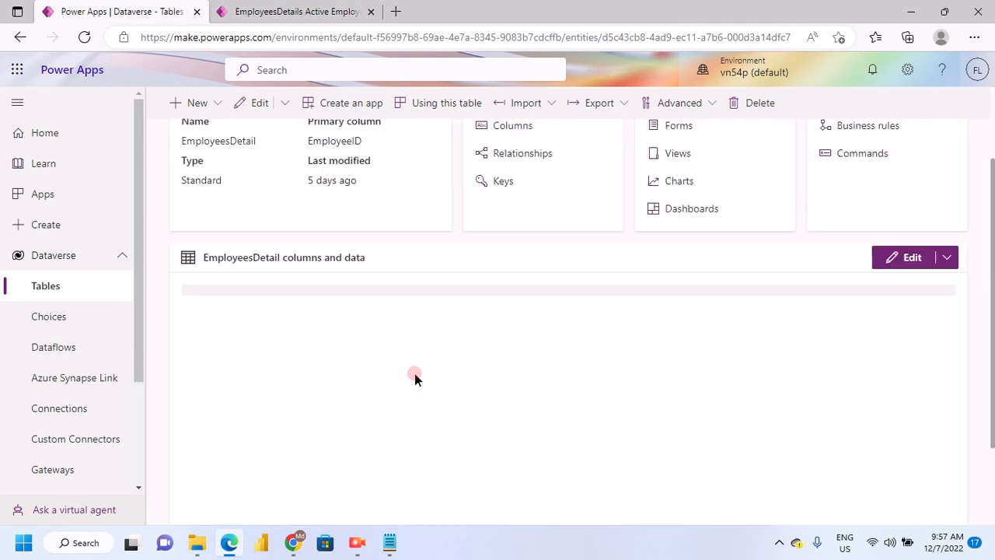
scroll(400, 313, "up", 2)
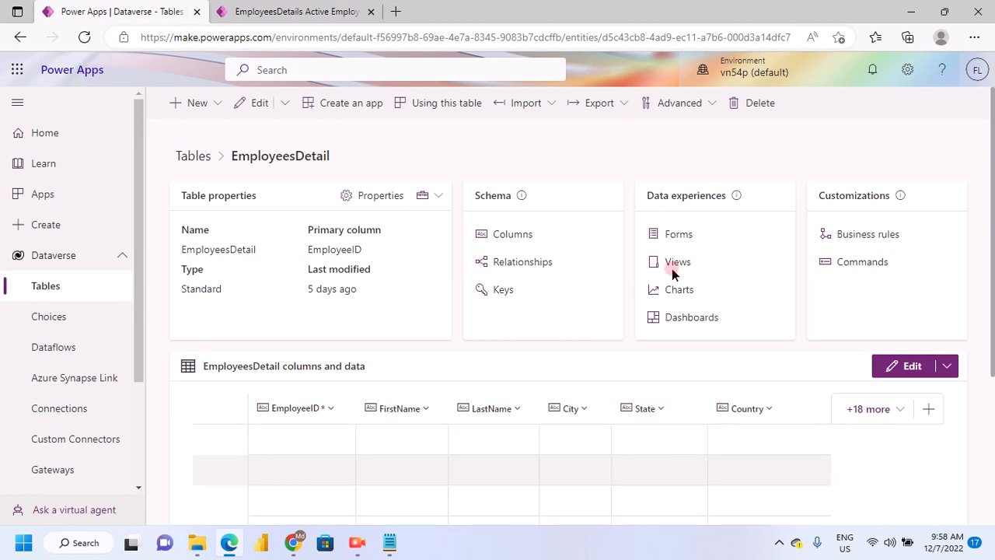
Compare the columns shown in the running app's Active EmployeesDetails view with the EmployeesDetail table's columns and records
left_click(327, 12)
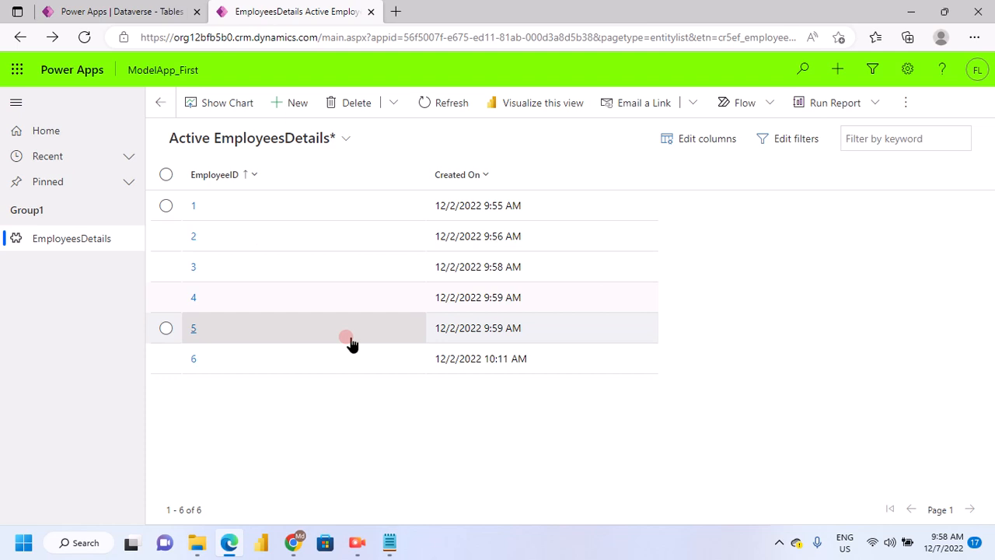
left_click(124, 11)
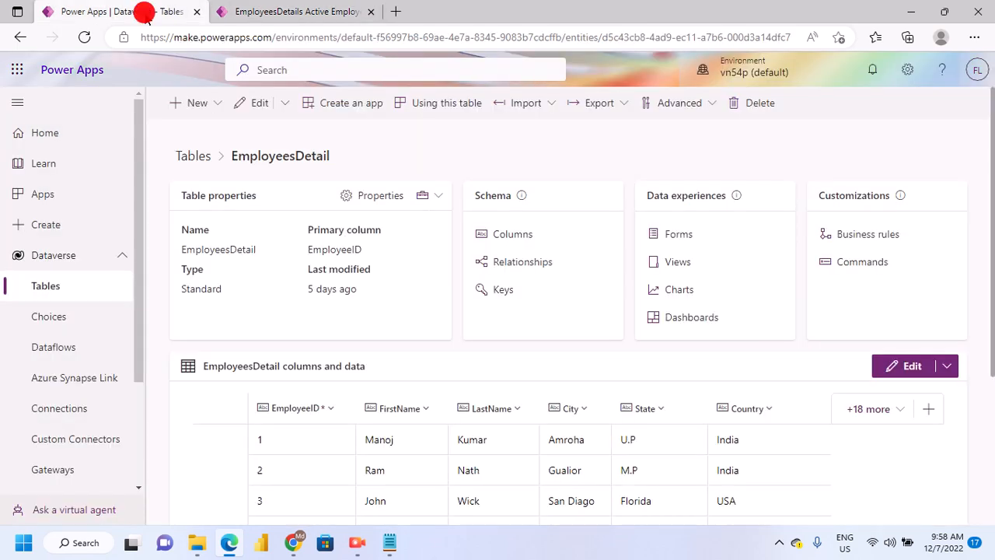
scroll(645, 289, "down", 1)
scroll(645, 289, "down", 3)
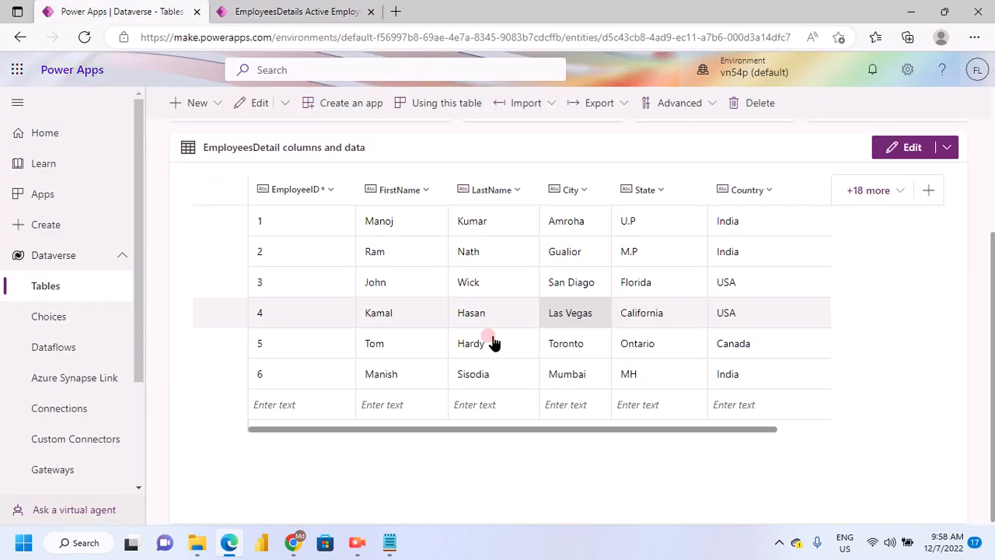
scroll(704, 396, "up", 1)
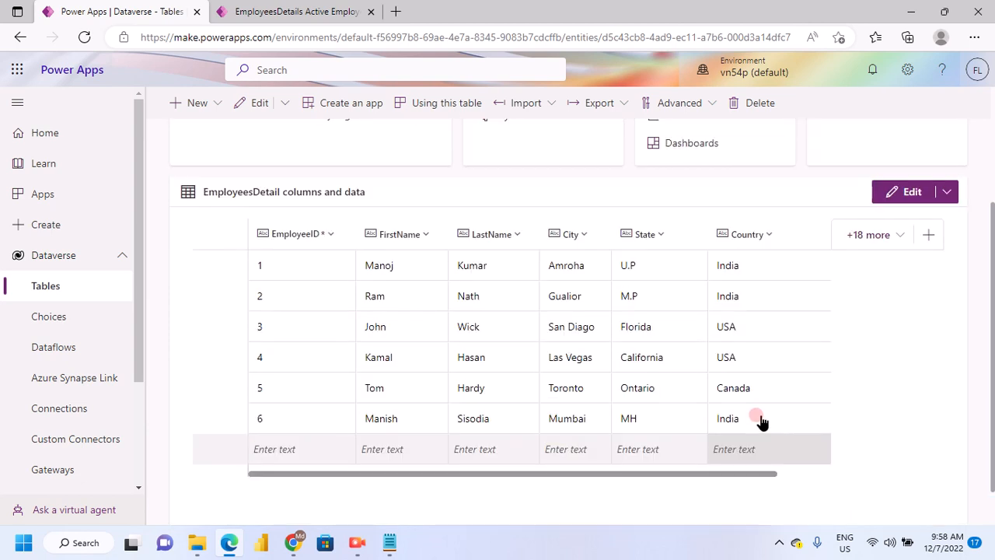
scroll(762, 421, "up", 3)
scroll(564, 452, "down", 4)
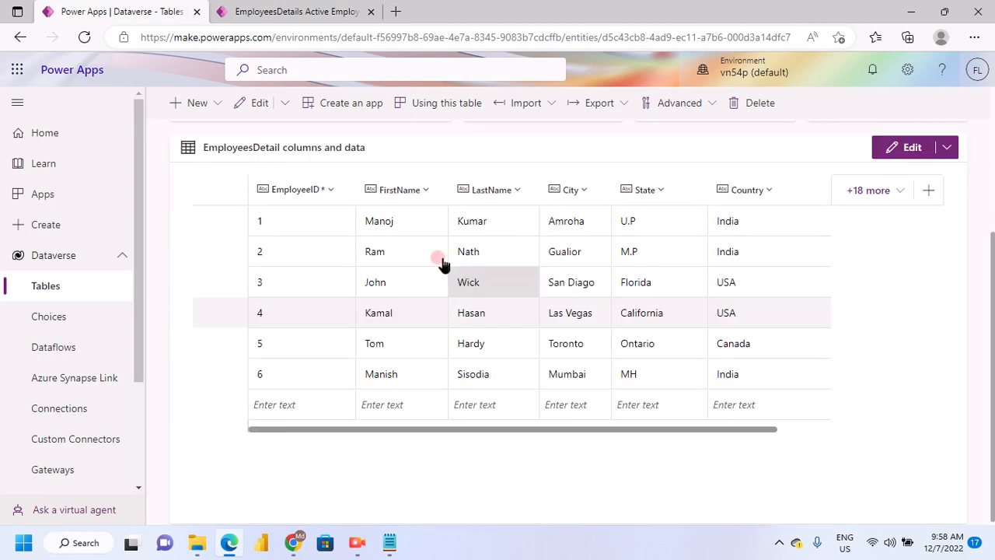
left_click(382, 263)
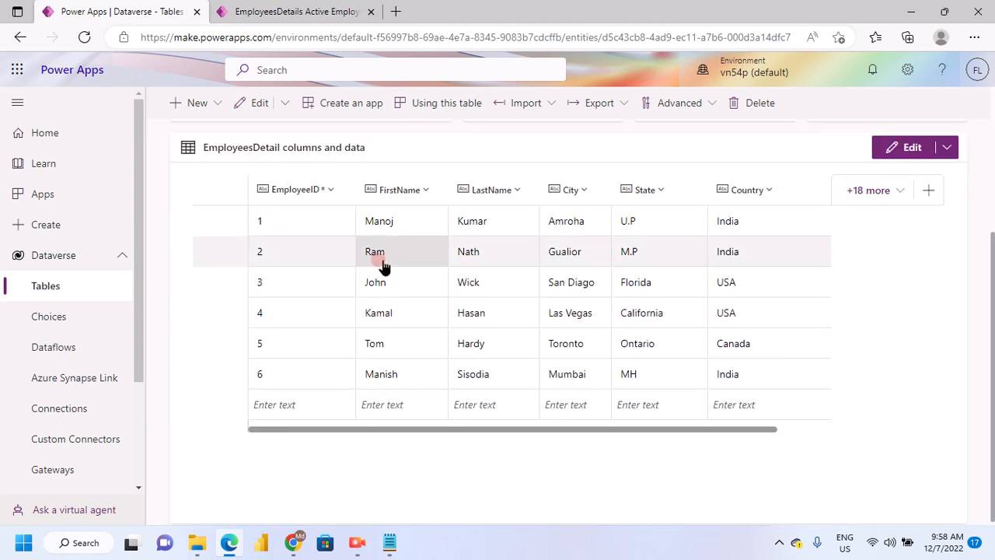
left_click(684, 232)
scroll(622, 261, "up", 1)
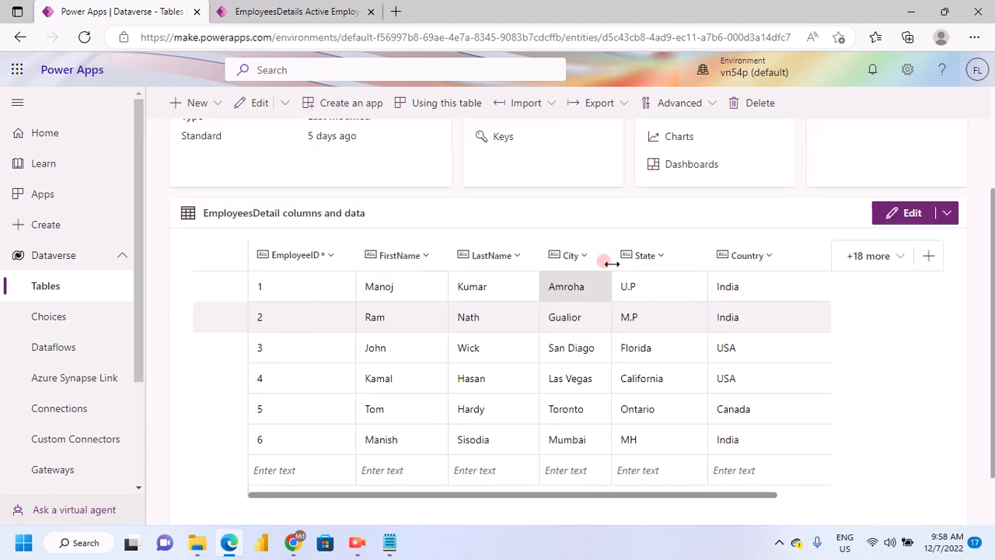
scroll(544, 288, "up", 1)
scroll(550, 342, "down", 2)
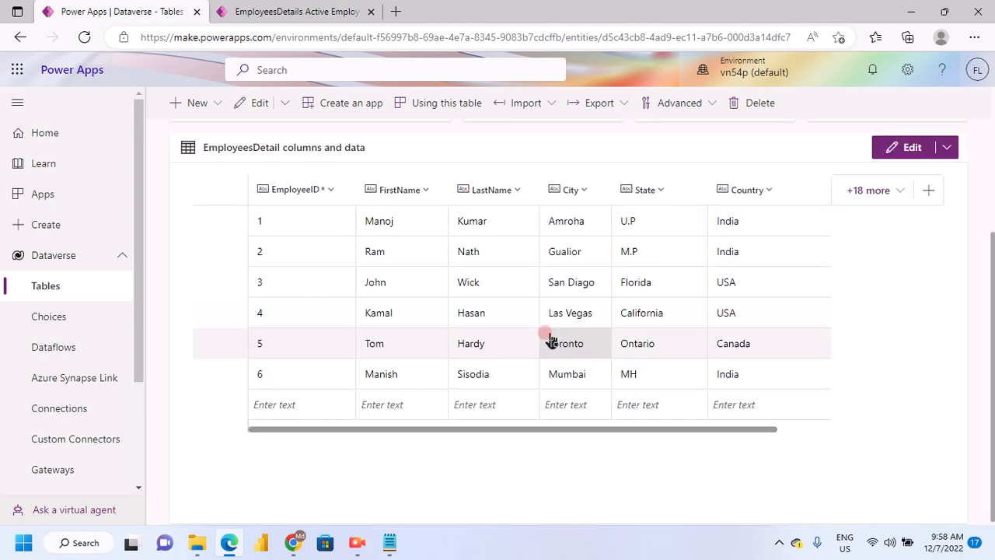
scroll(636, 281, "up", 4)
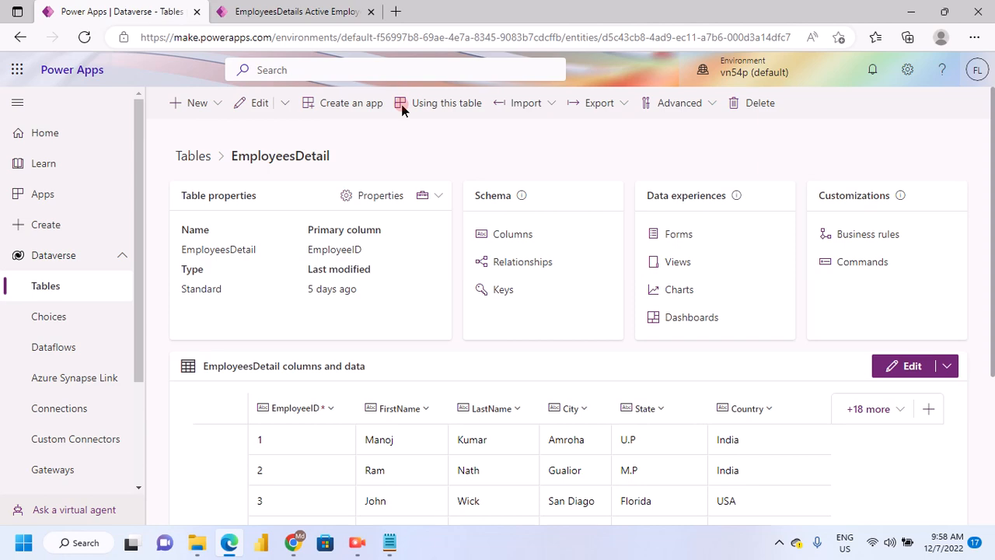
Check the running app's employee list once more, then open the list of views of the EmployeesDetail table
left_click(296, 11)
left_click(372, 272)
key("ctrl+shift+Tab")
left_click(679, 264)
left_click(516, 347)
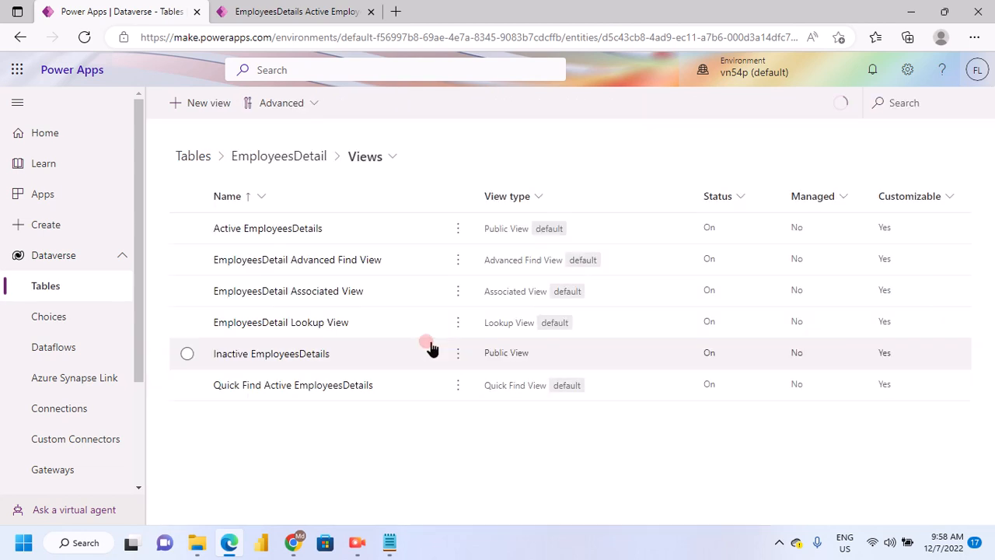
Open the Active EmployeesDetails view for editing and look through the available table columns
left_click(309, 237)
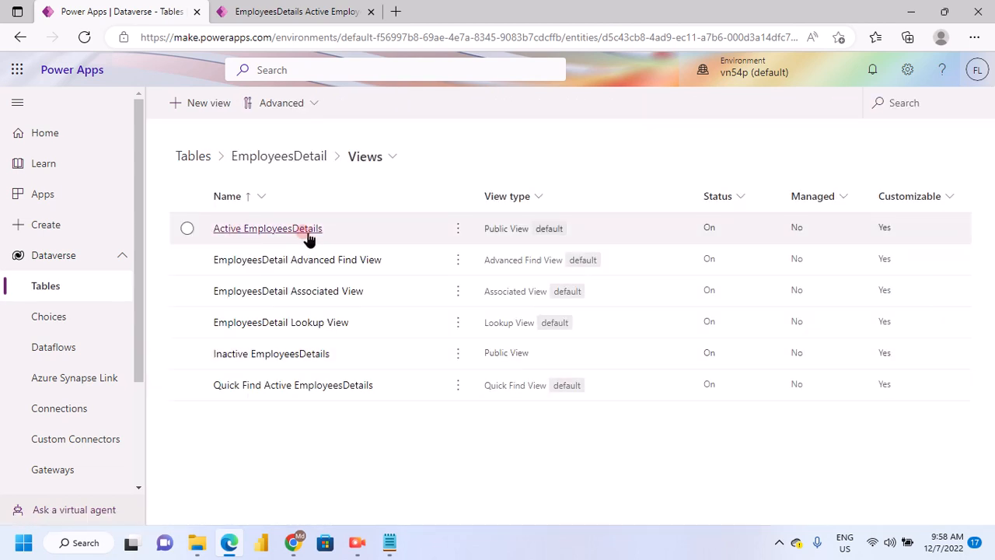
left_click(457, 230)
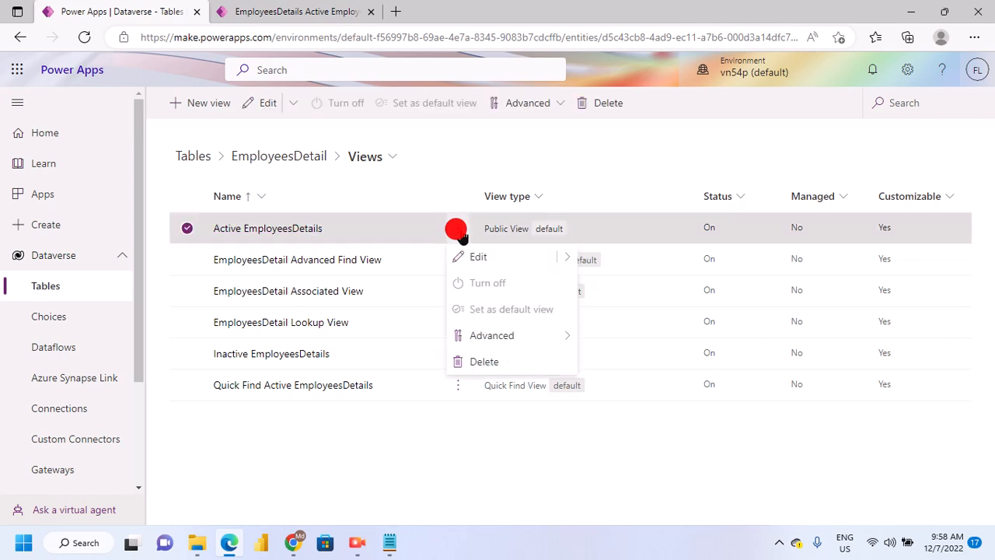
left_click(566, 258)
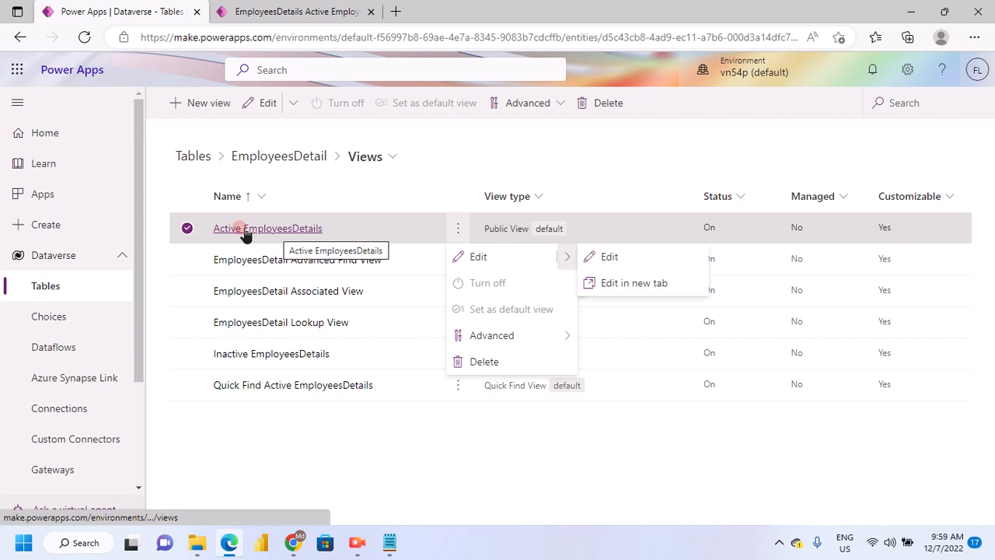
left_click(581, 261)
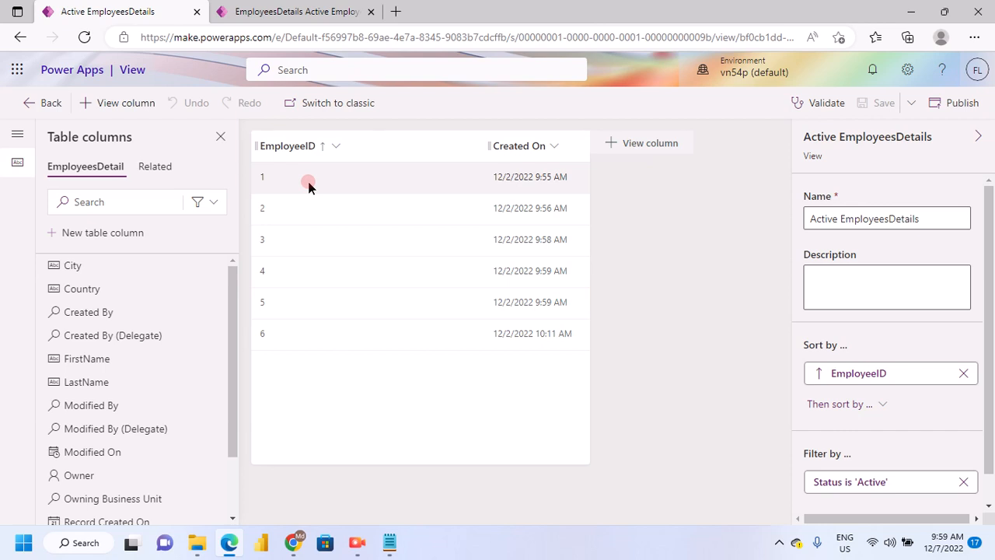
left_click_drag(231, 308, 235, 285)
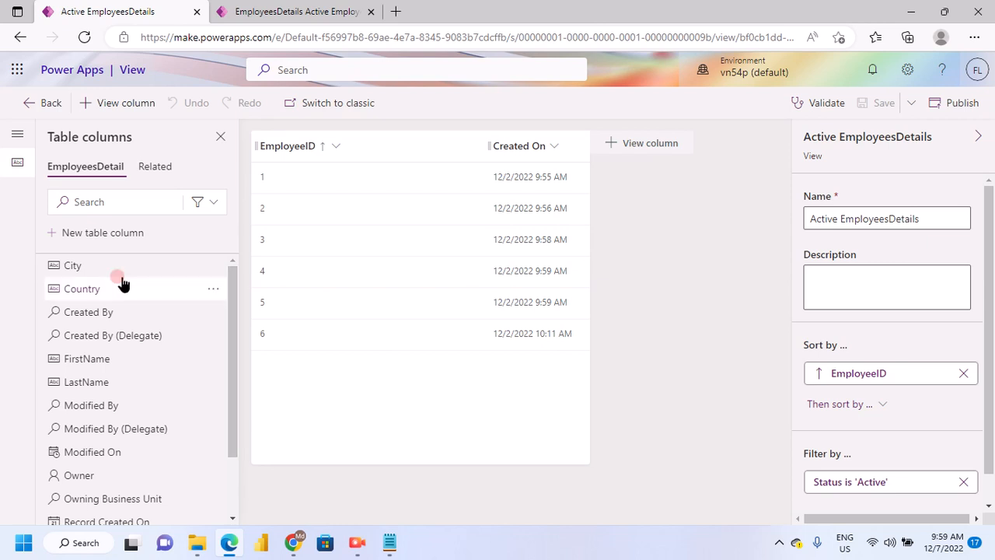
Check which columns the running app's Active EmployeesDetails view shows, then return to editing the view
mouse_move(104, 274)
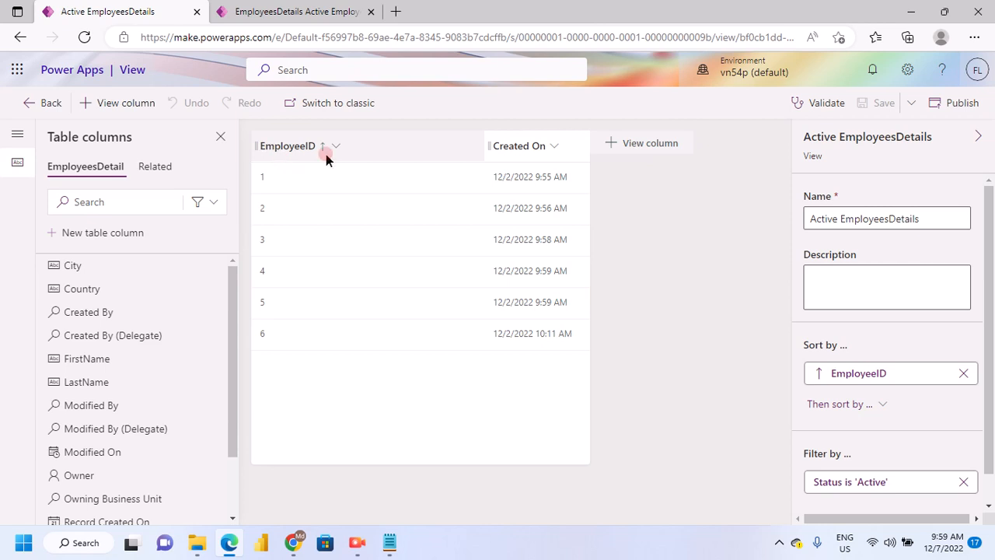
left_click(314, 12)
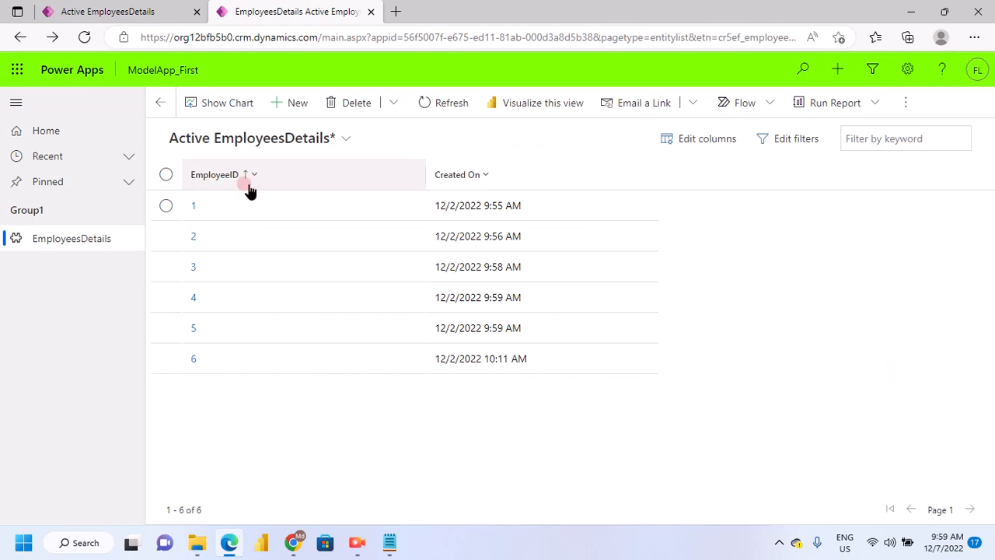
left_click(132, 11)
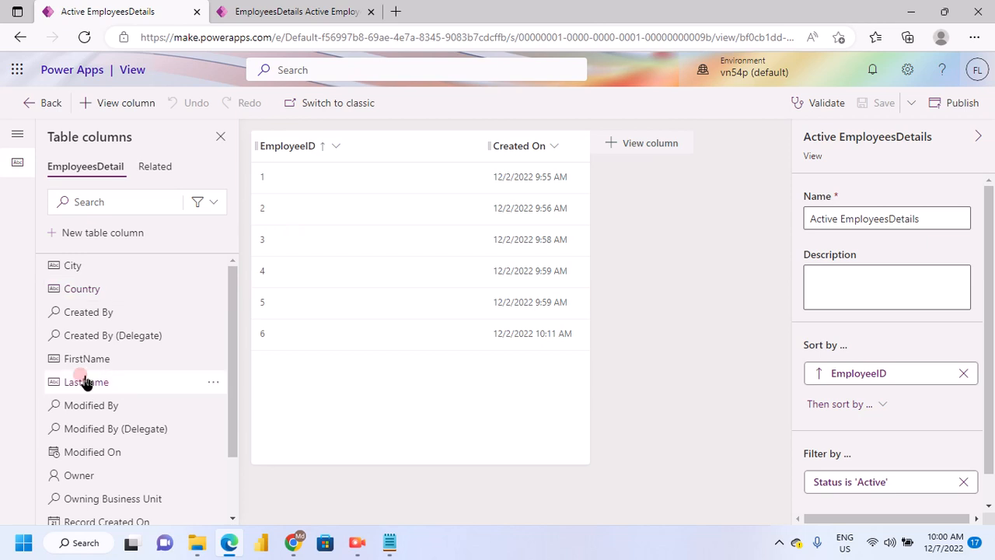
Add the FirstName column to the Active EmployeesDetails view and place it directly after EmployeeID
scroll(85, 380, "down", 2)
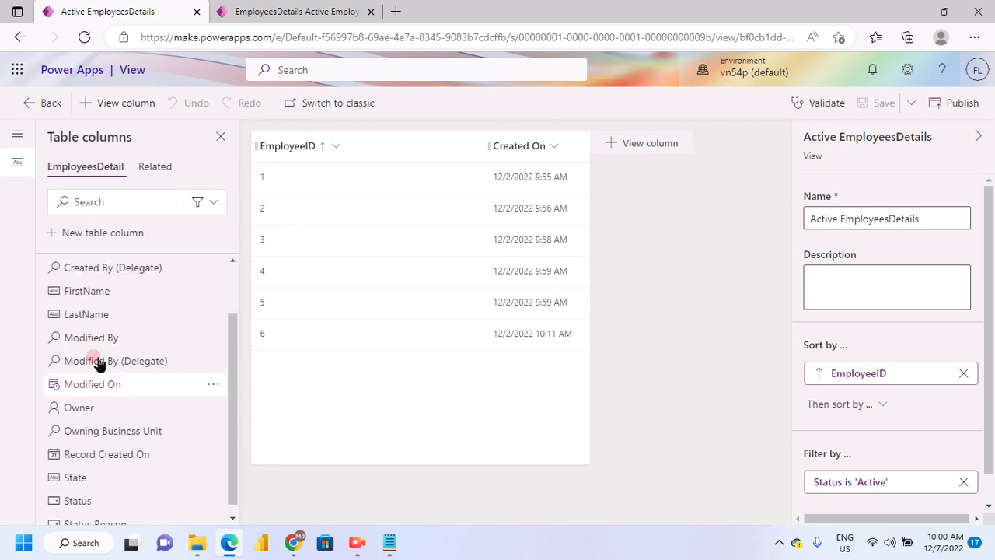
scroll(86, 365, "up", 2)
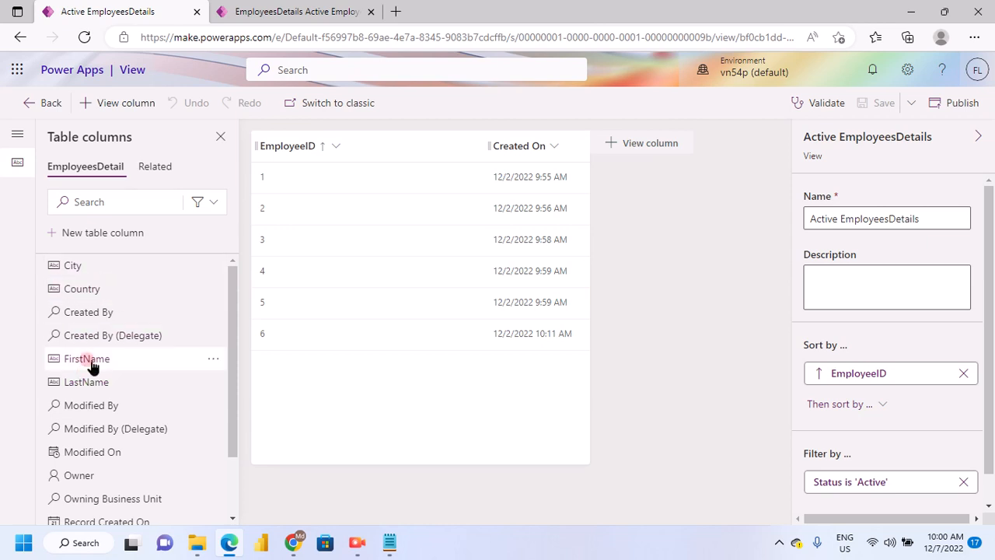
left_click_drag(91, 366, 621, 159)
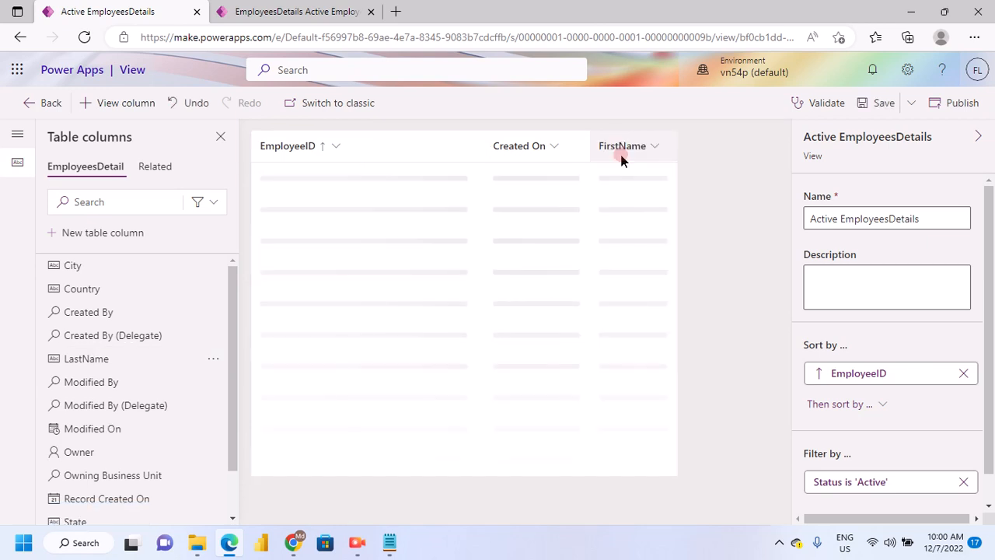
left_click(432, 151)
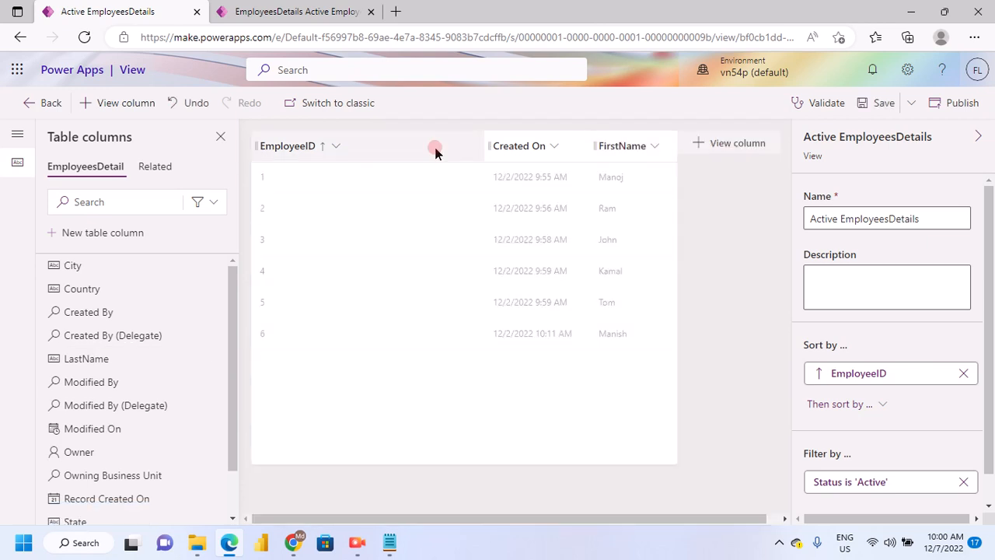
left_click(631, 148)
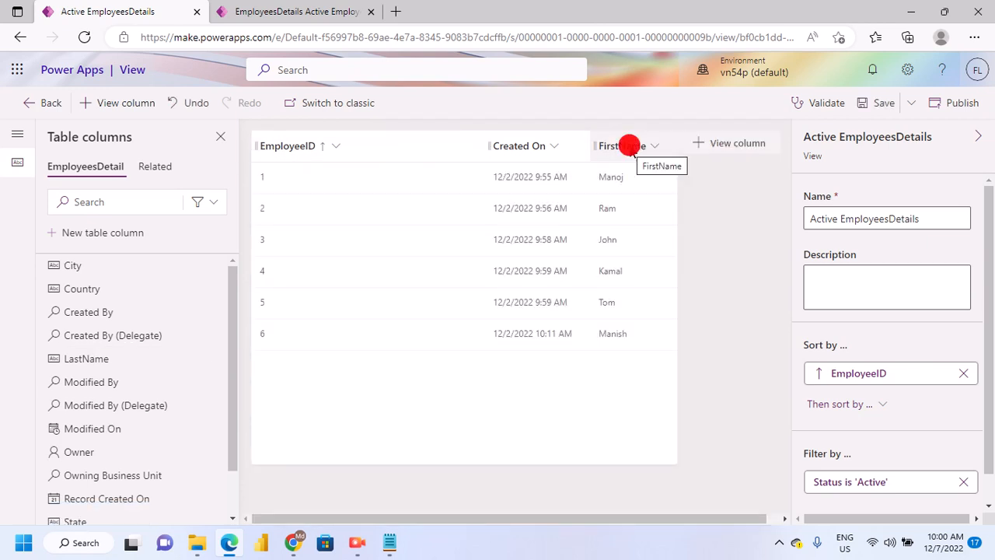
left_click_drag(631, 148, 358, 157)
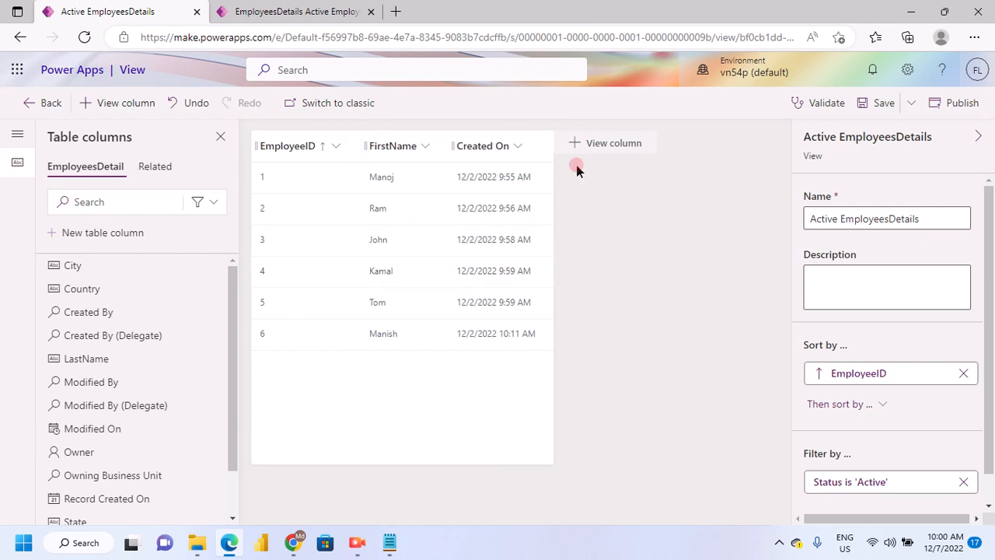
Remove the Created On column from the view and add the LastName column after FirstName
left_click(490, 146)
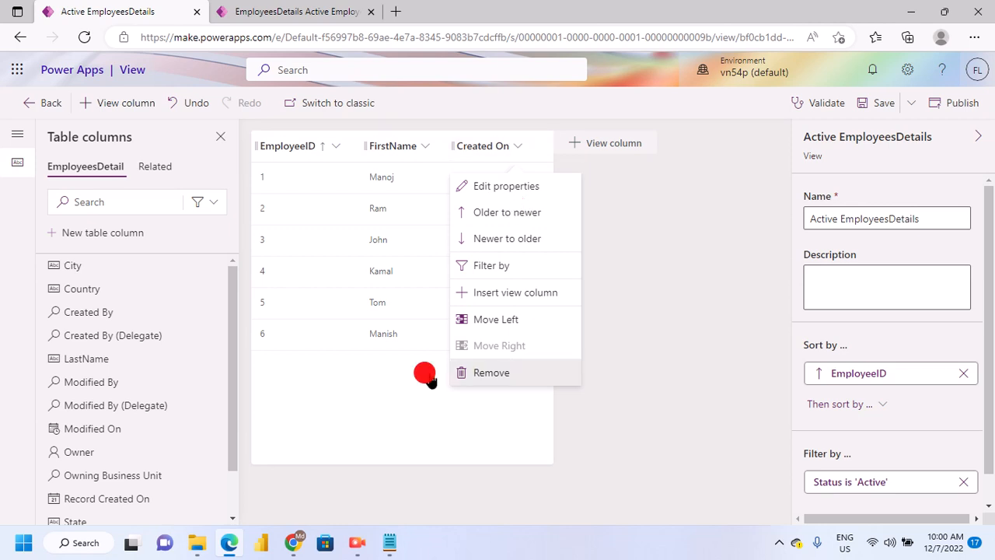
left_click(486, 374)
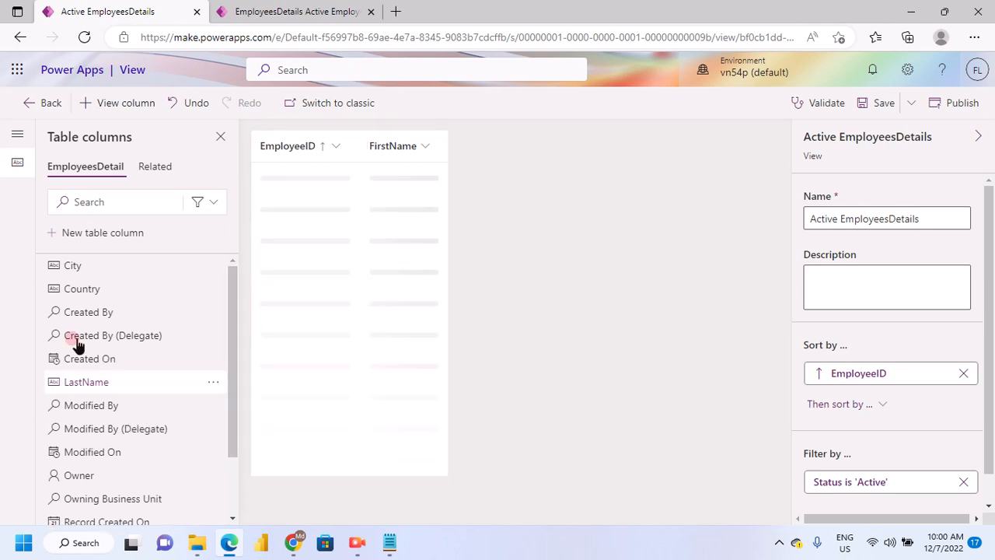
left_click(97, 390)
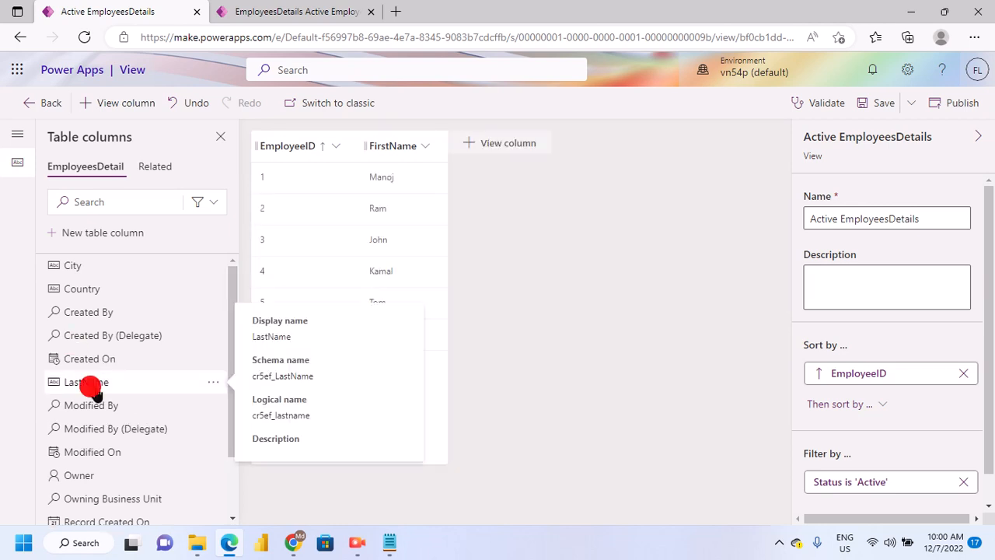
left_click(109, 452)
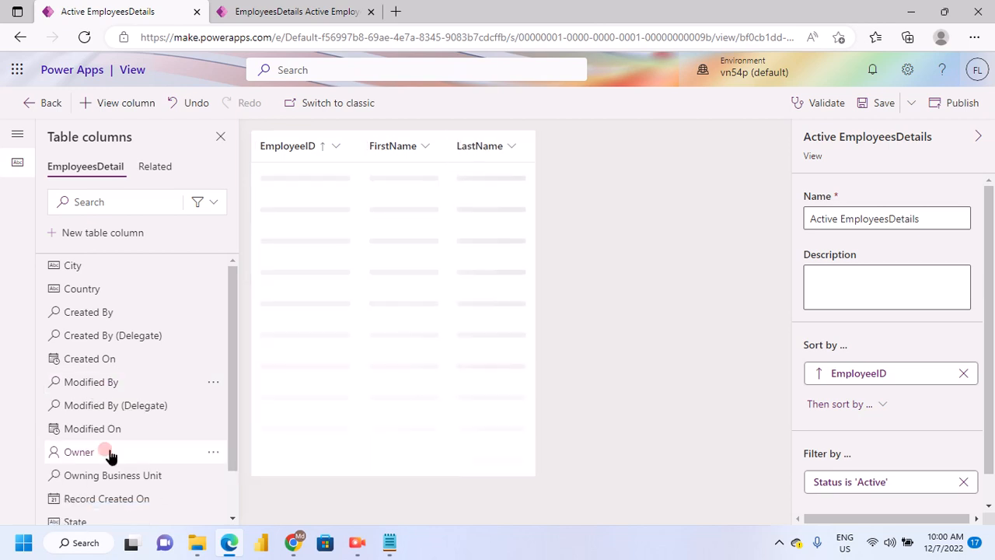
Add the City, State and Country columns to the view, in that order after LastName
scroll(109, 451, "down", 1)
mouse_move(134, 448)
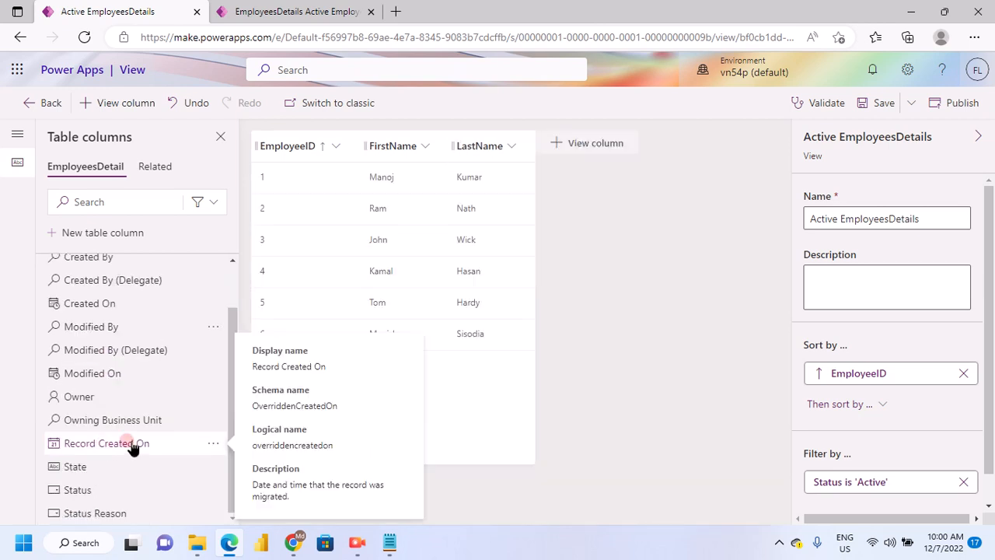
scroll(85, 411, "up", 1)
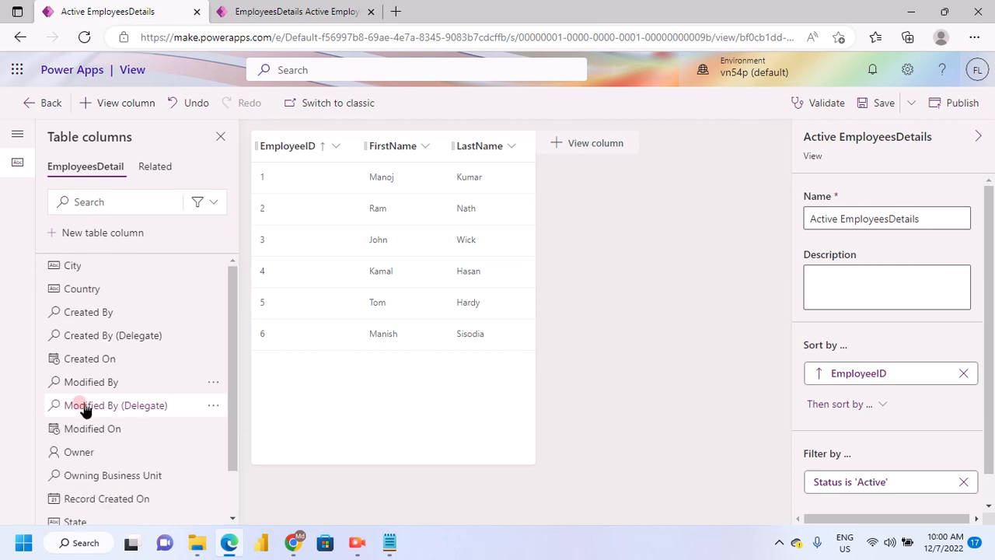
left_click(100, 293)
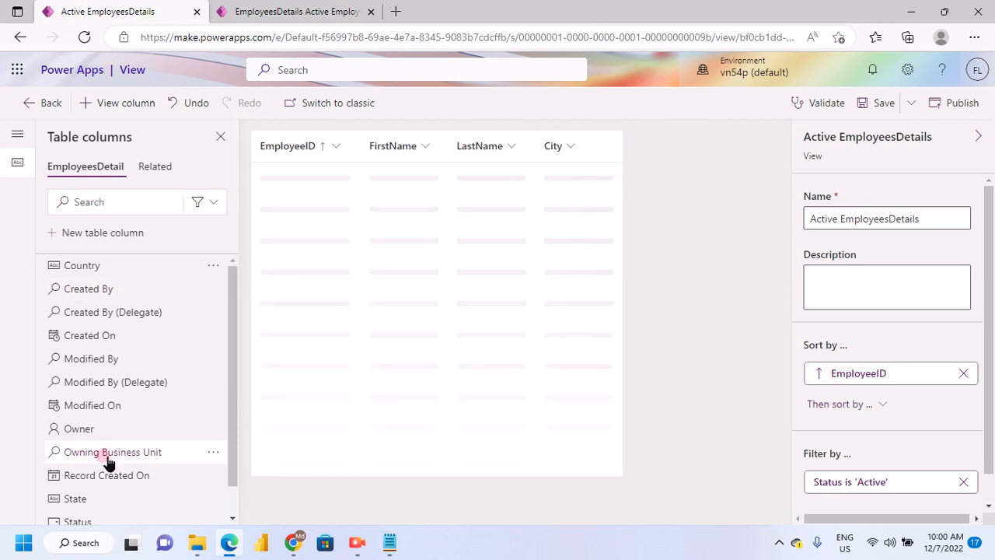
scroll(94, 482, "down", 1)
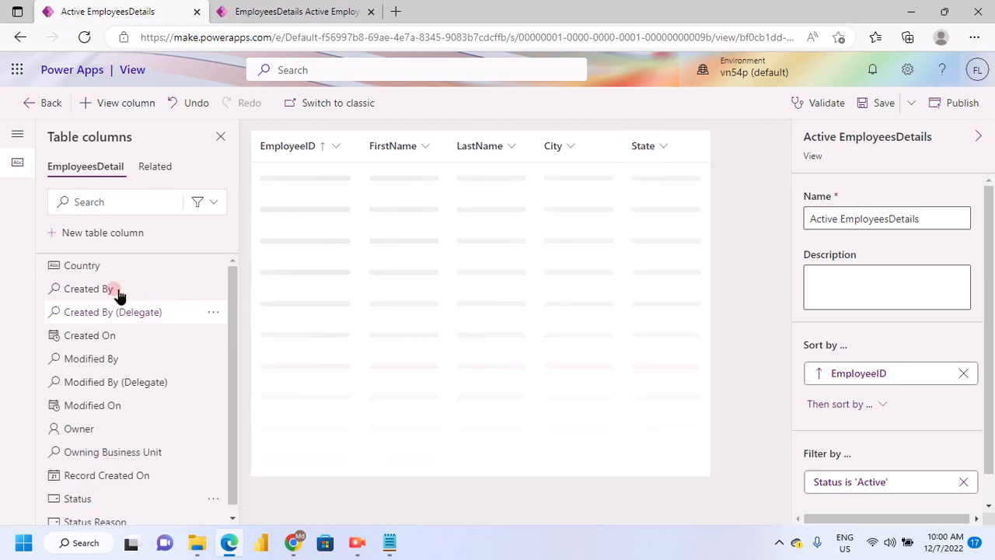
left_click(72, 267)
left_click(626, 325)
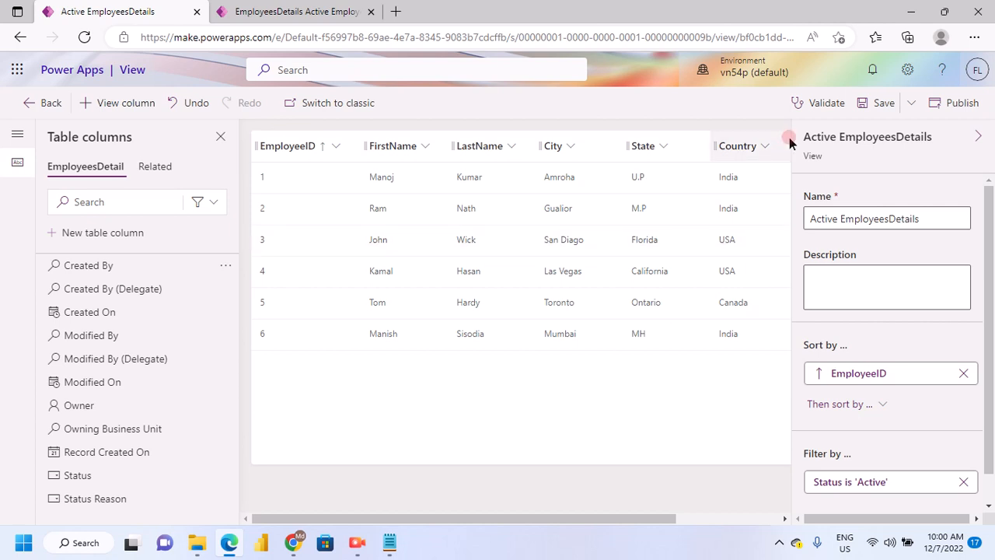
Save and publish the edited Active EmployeesDetails view
left_click(882, 107)
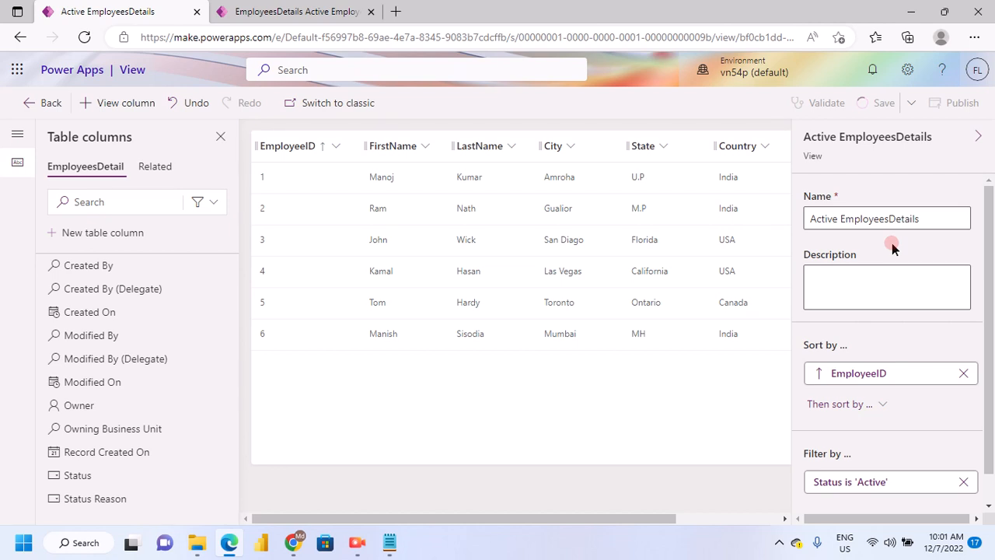
left_click(961, 103)
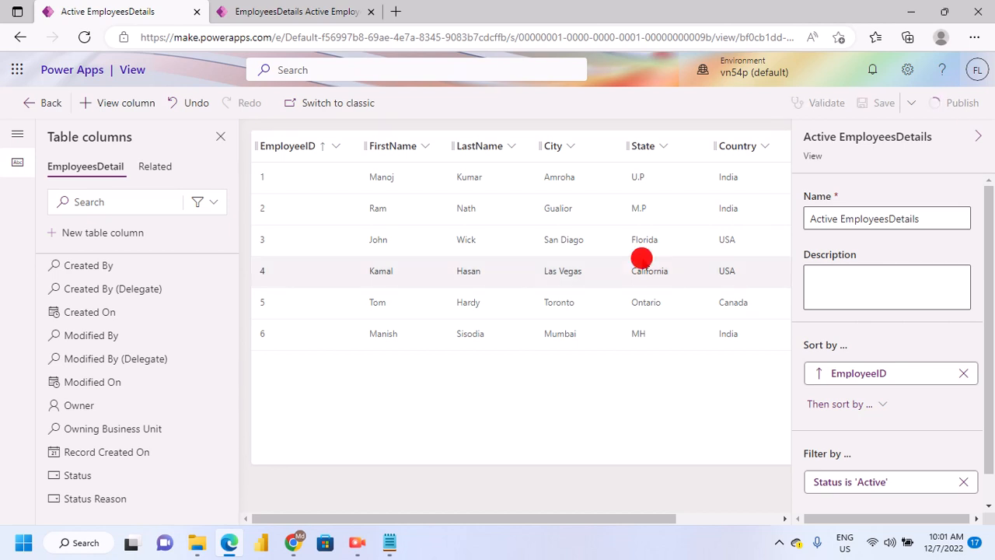
left_click(19, 201)
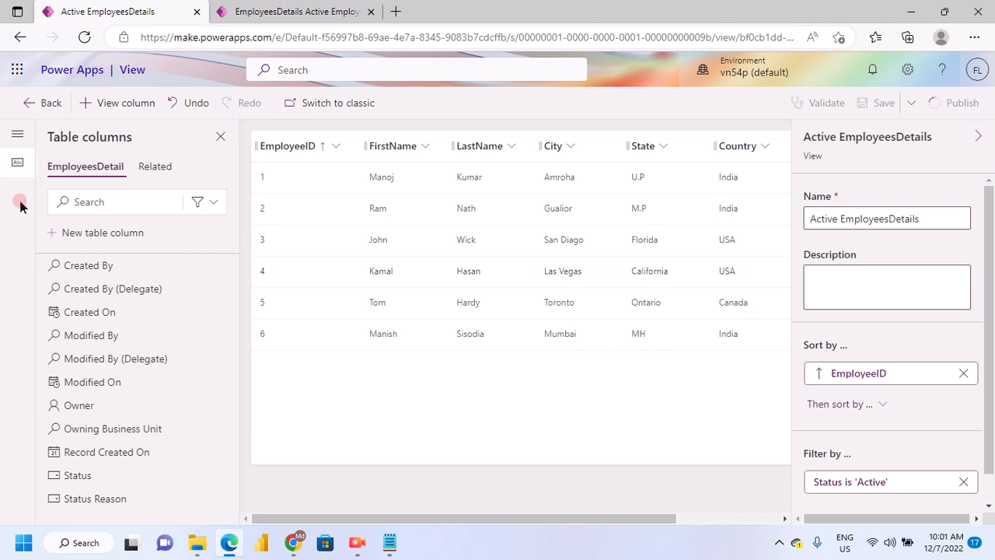
left_click(224, 257)
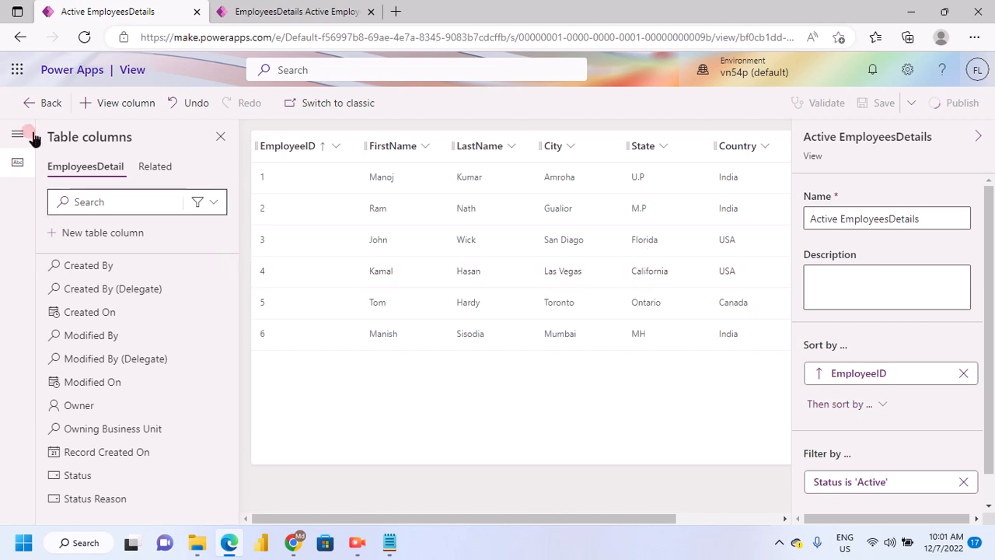
Leave the view editor for the list of views and go back to the EmployeesDetail table
left_click(27, 106)
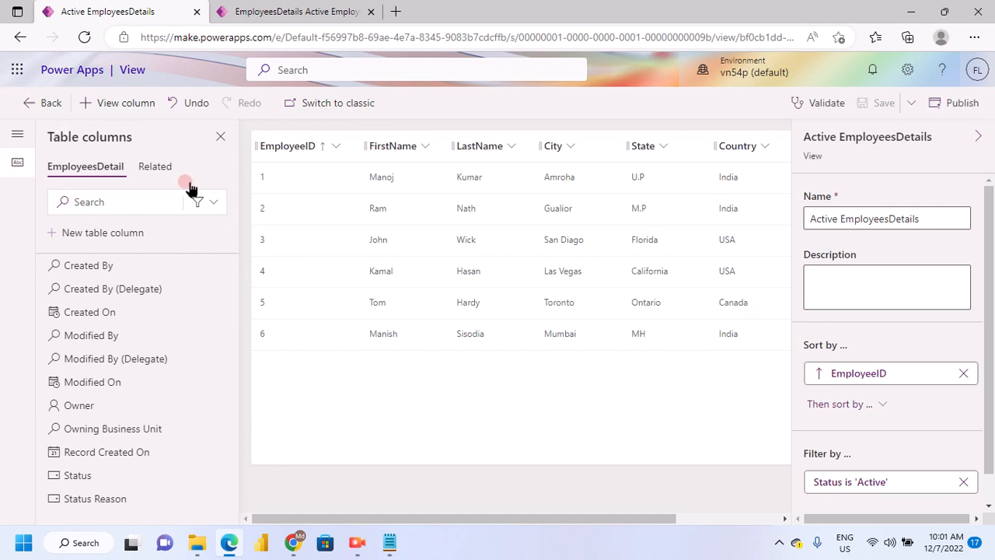
left_click(31, 107)
left_click(262, 232)
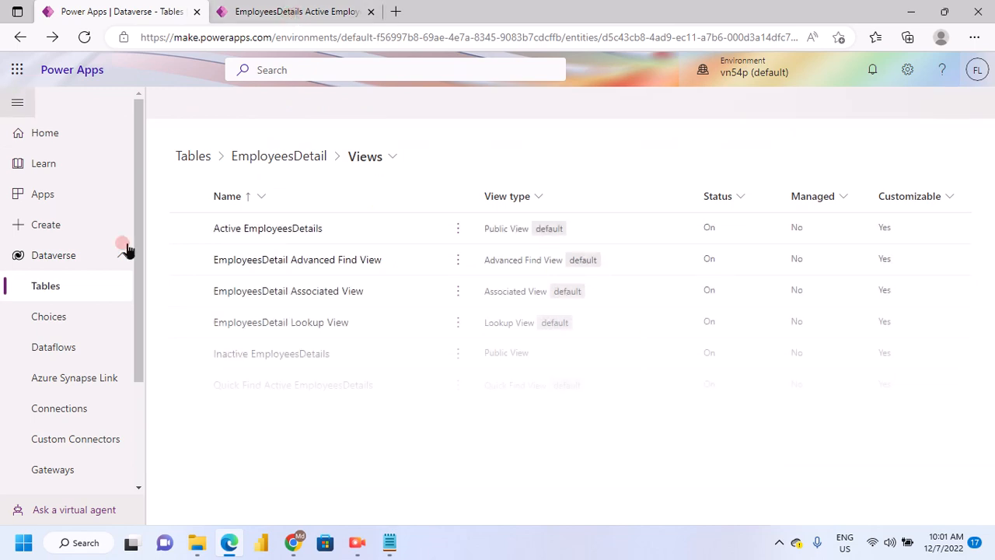
left_click(302, 163)
left_click(282, 161)
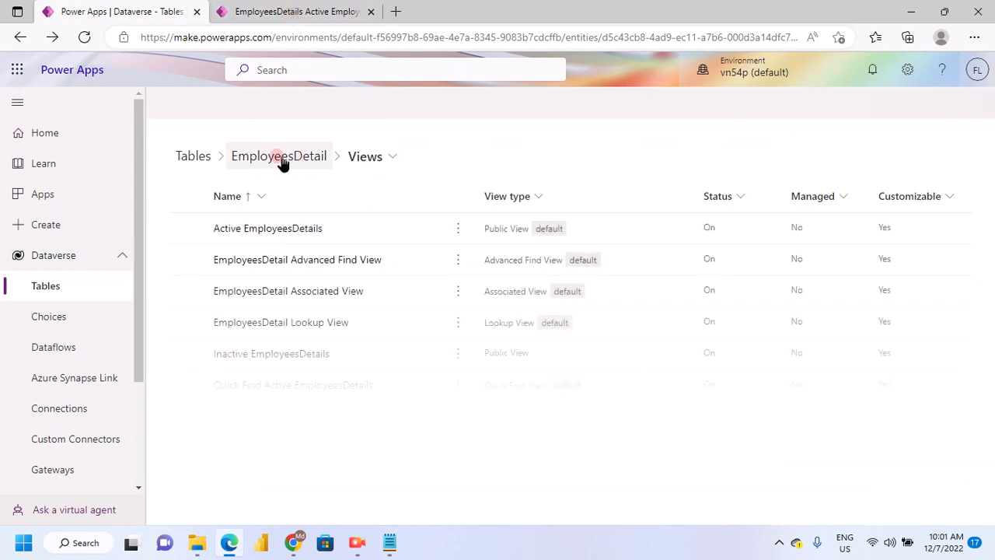
Switch to the running ModelApp_First app and reload its Active EmployeesDetails page
left_click(346, 295)
left_click(290, 14)
left_click(153, 176)
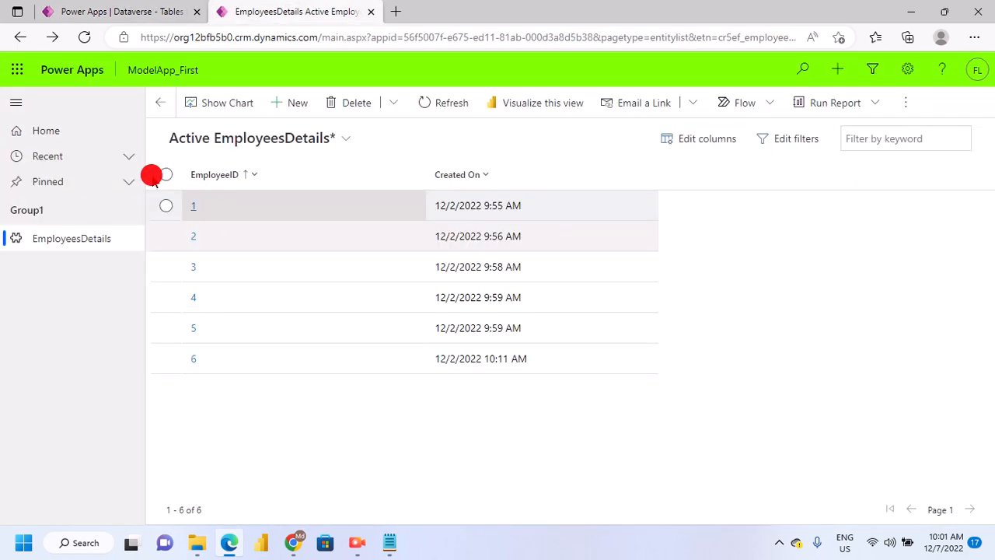
left_click(85, 37)
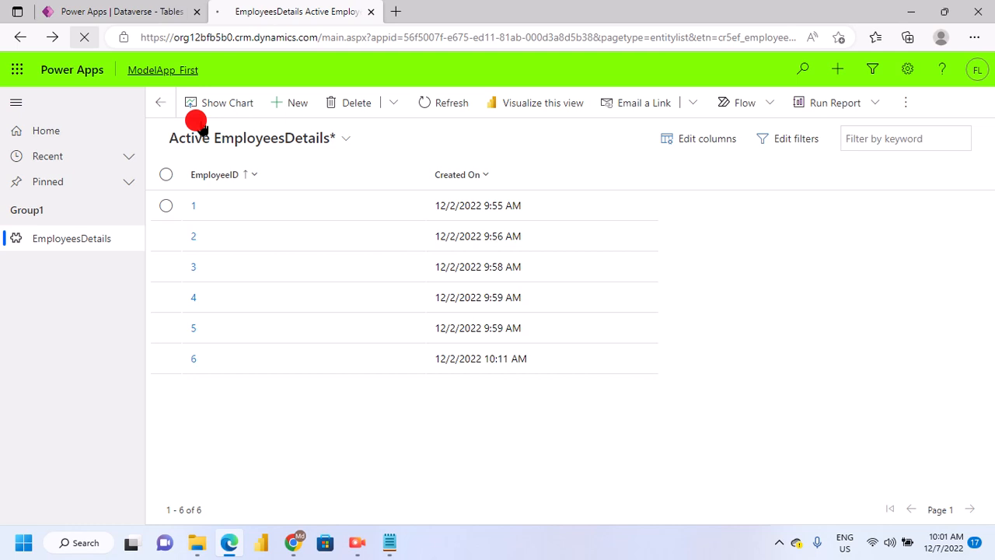
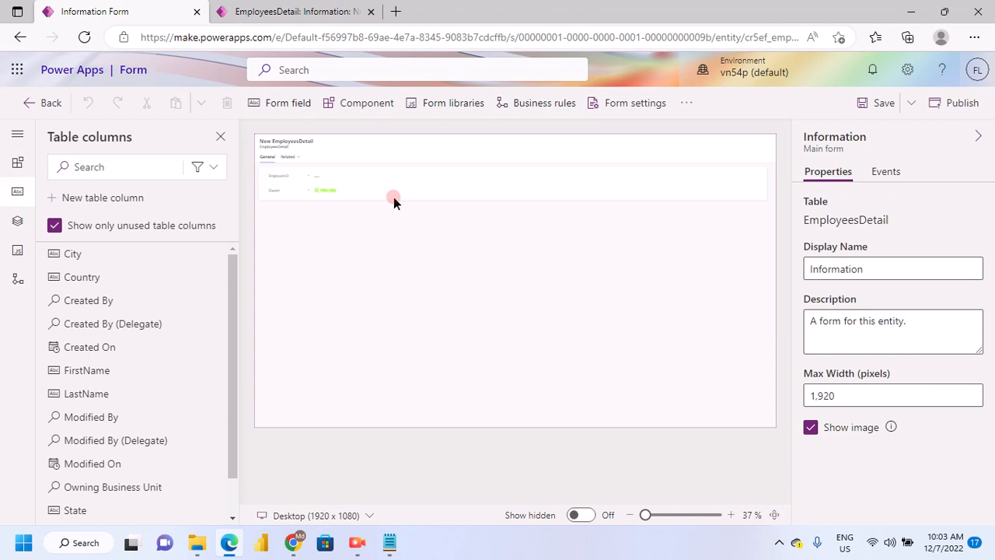
Compare the Information form's EmployeeID and Owner fields with the New EmployeesDetail page in the running app
left_click(388, 199)
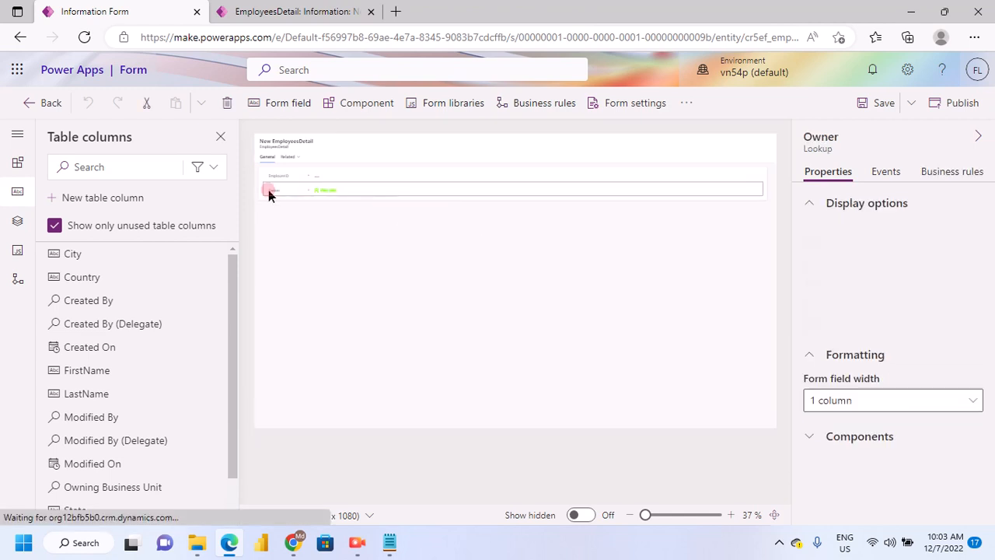
left_click(285, 9)
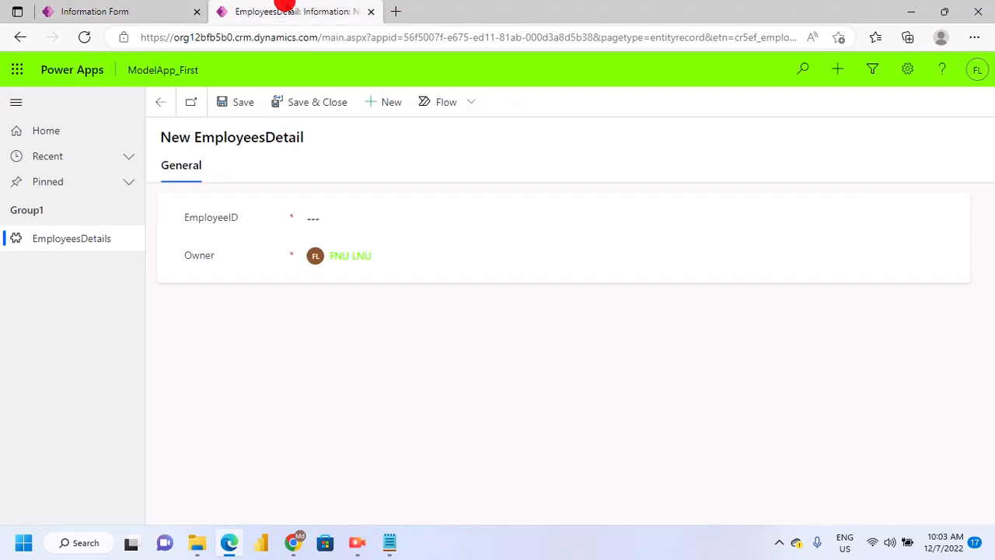
left_click(162, 9)
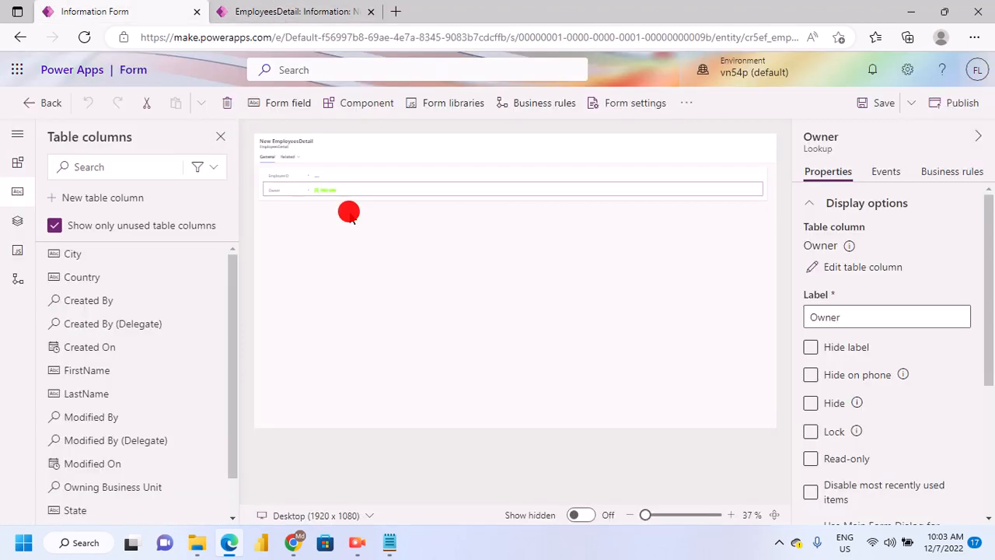
left_click(369, 176)
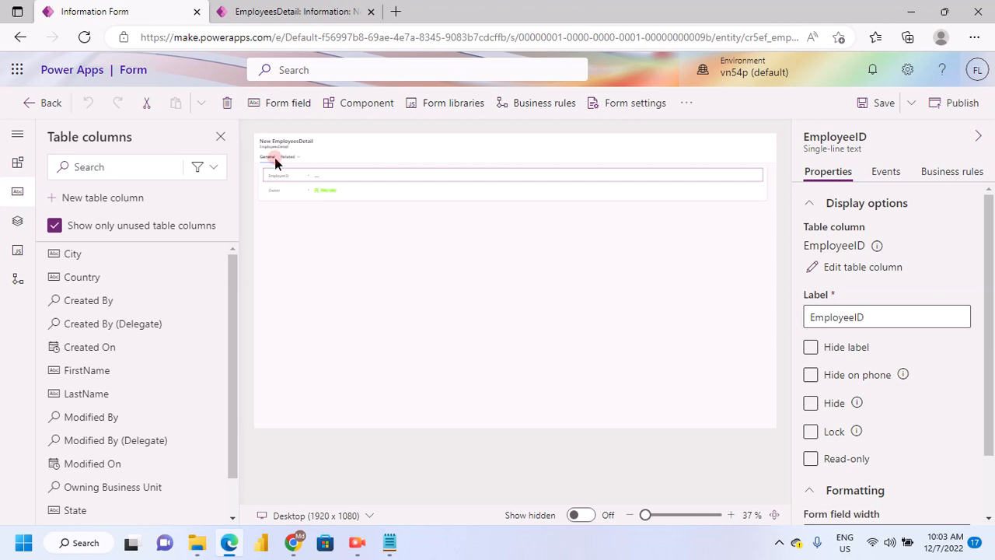
left_click(283, 191)
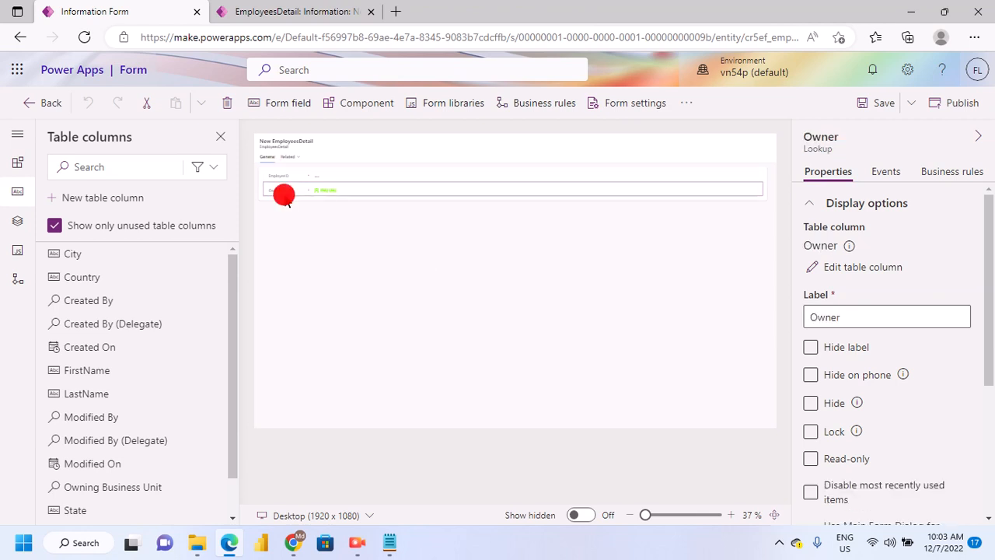
left_click(655, 515)
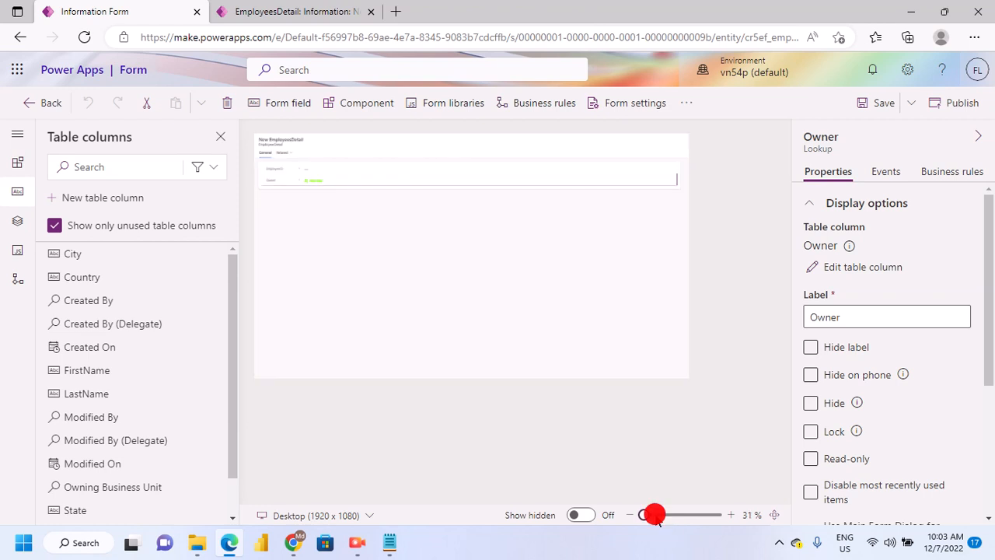
left_click_drag(655, 514, 675, 517)
left_click(767, 311)
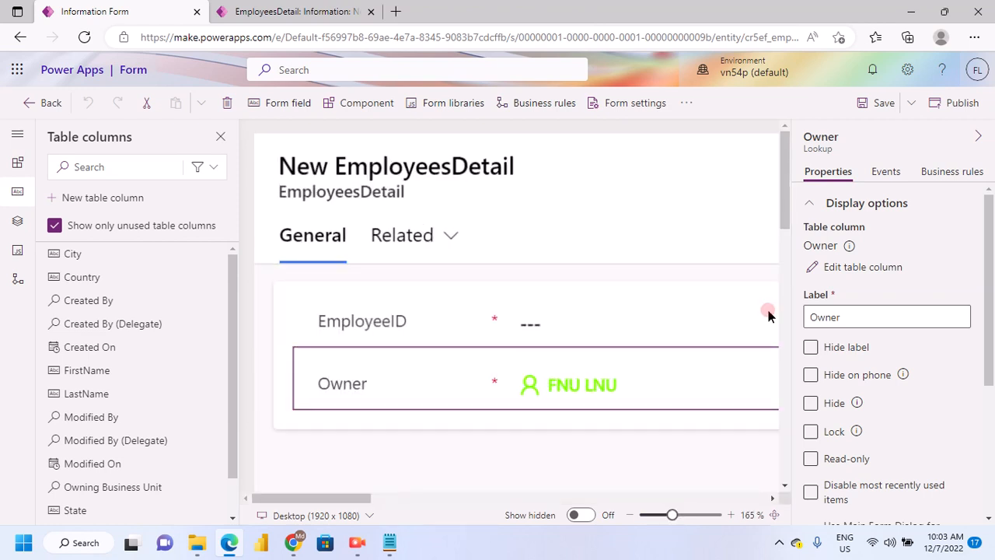
left_click_drag(791, 224, 387, 475)
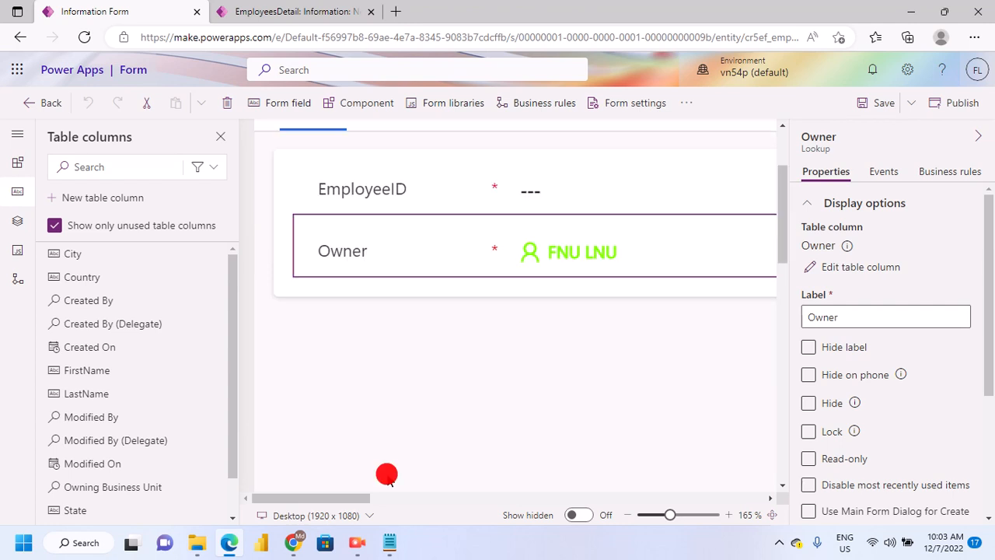
left_click_drag(670, 515, 652, 516)
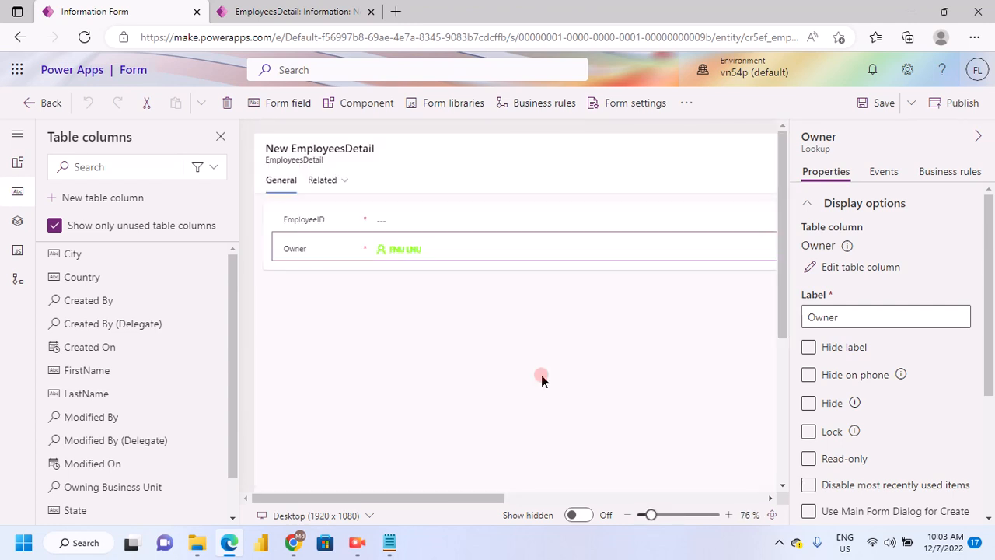
Hide the Owner field on the EmployeesDetail Information form
left_click(301, 236)
left_click(304, 222)
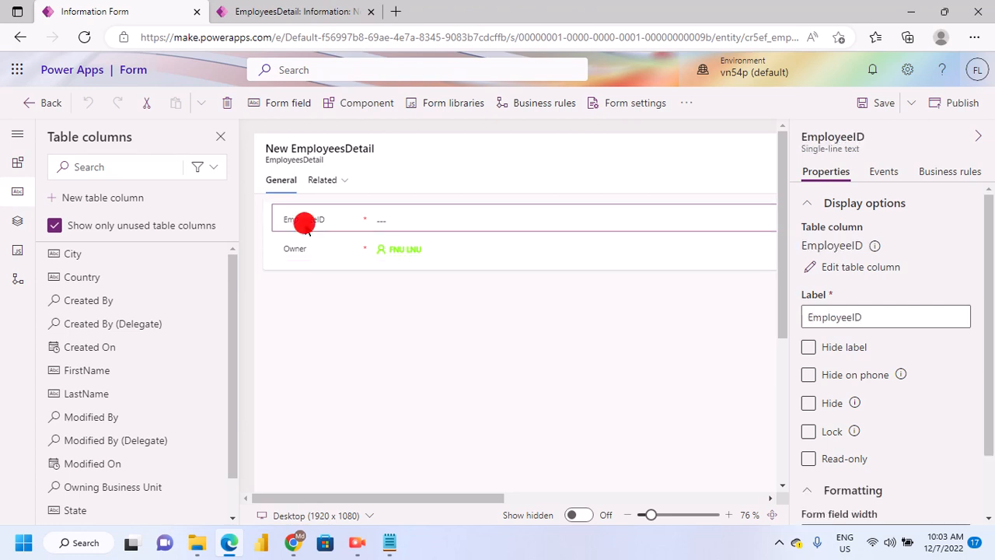
left_click(315, 252)
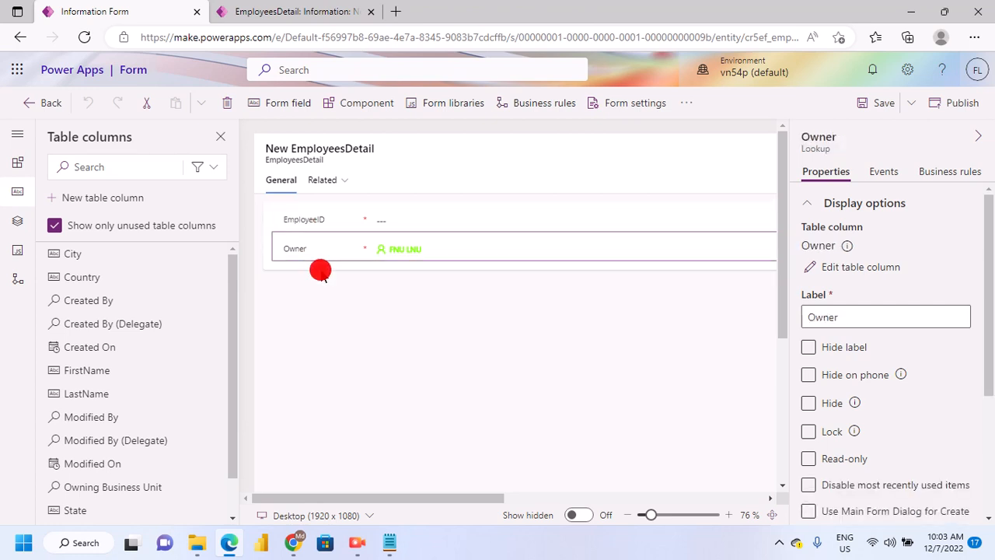
left_click(810, 403)
left_click(809, 403)
left_click(808, 403)
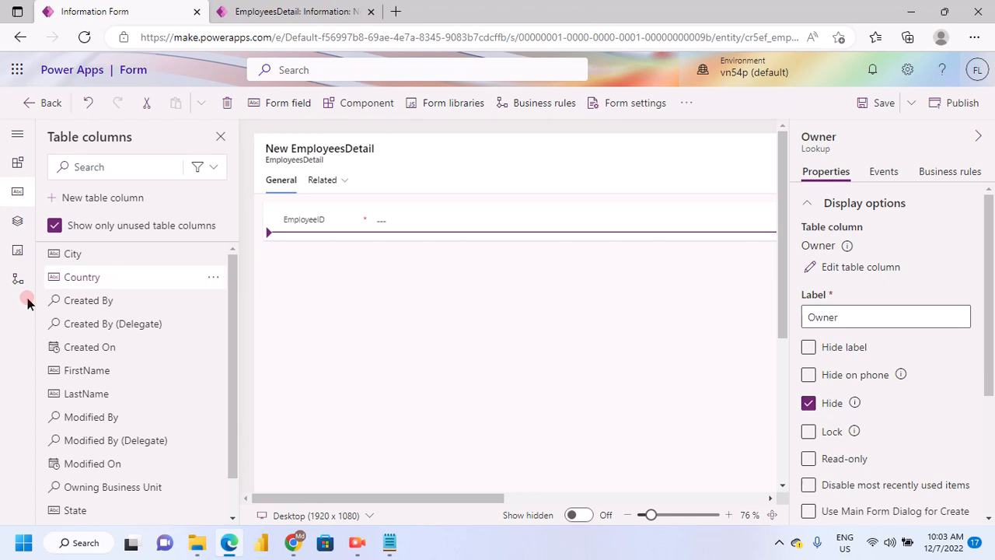
Add the FirstName, LastName and City columns to the form, in that order below EmployeeID
scroll(70, 326, "down", 1)
mouse_move(80, 335)
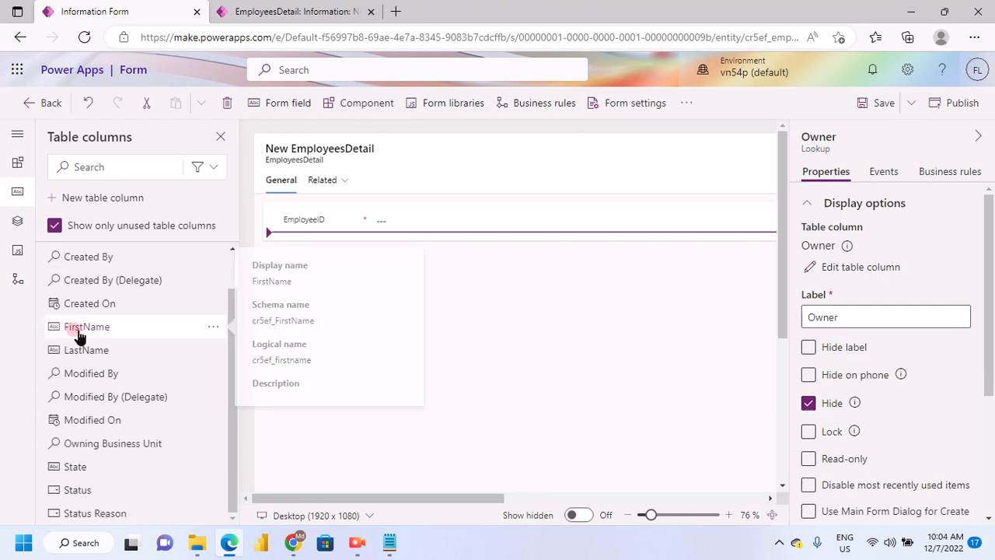
scroll(80, 330, "up", 1)
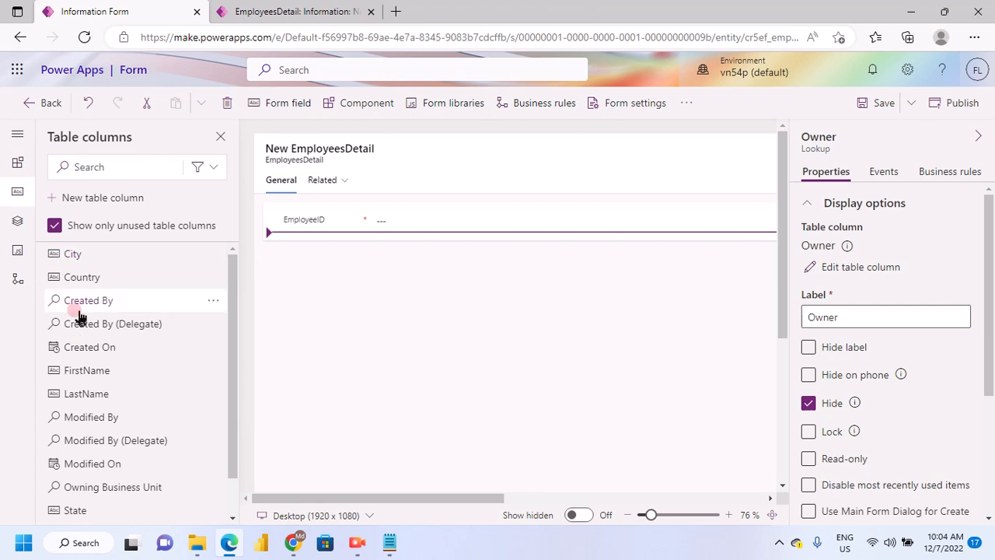
mouse_move(111, 395)
mouse_move(85, 375)
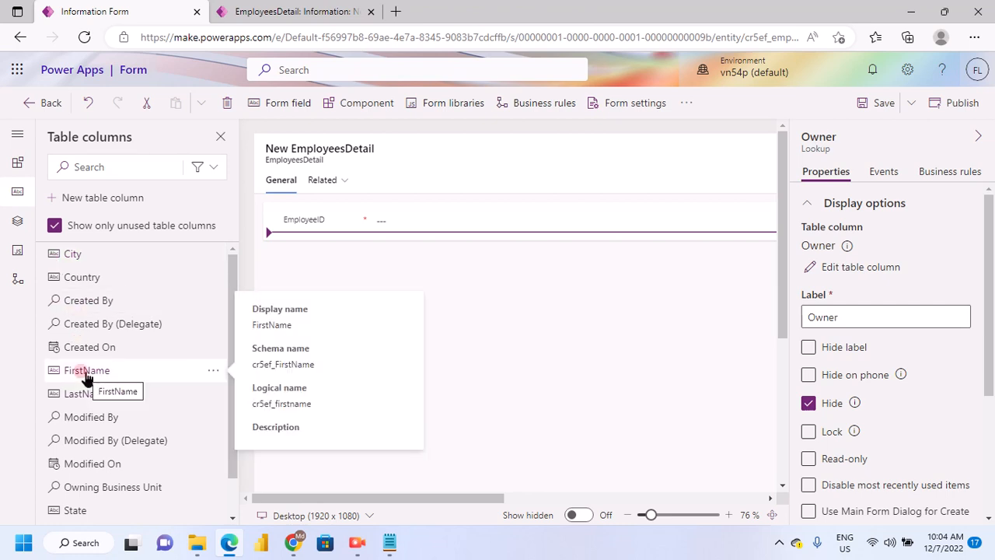
left_click(85, 375)
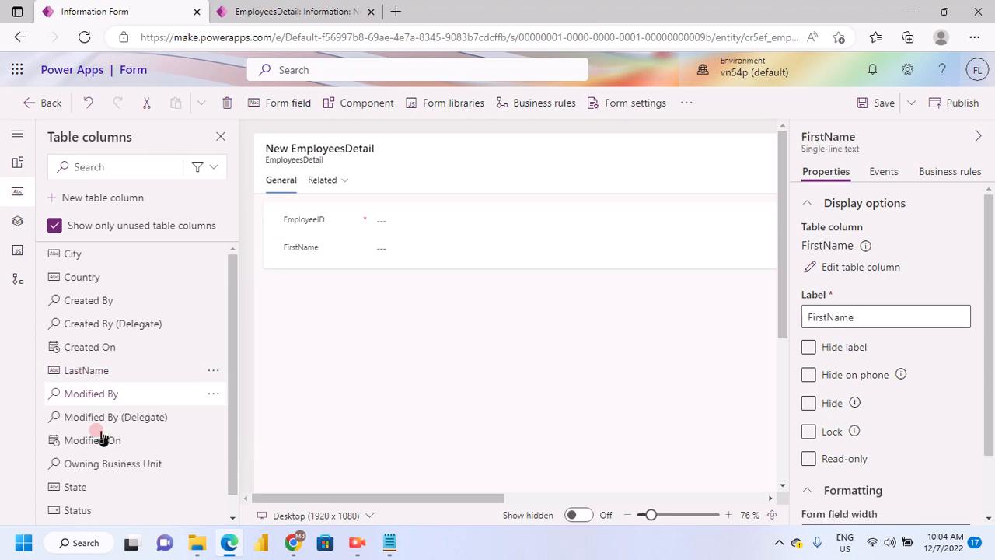
left_click(118, 421)
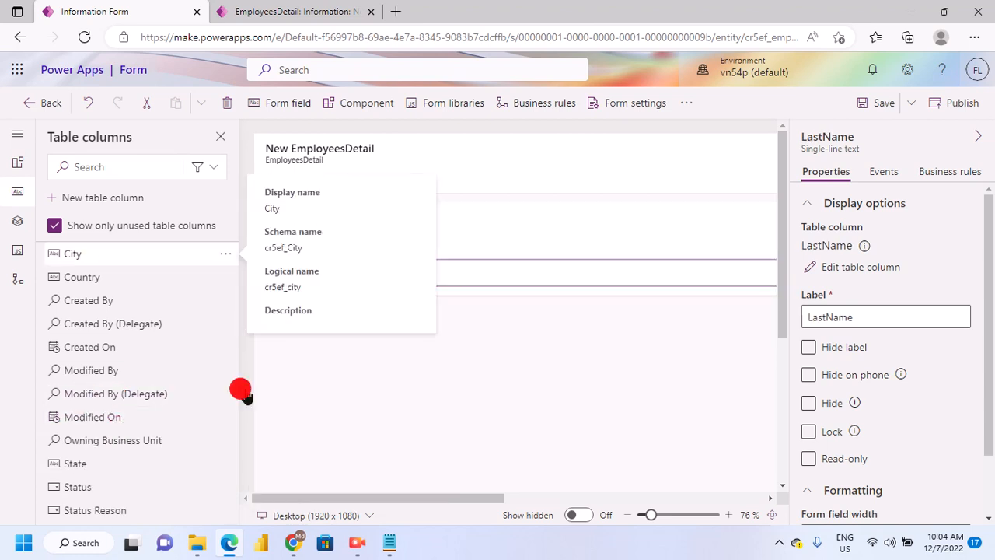
left_click_drag(241, 392, 468, 261)
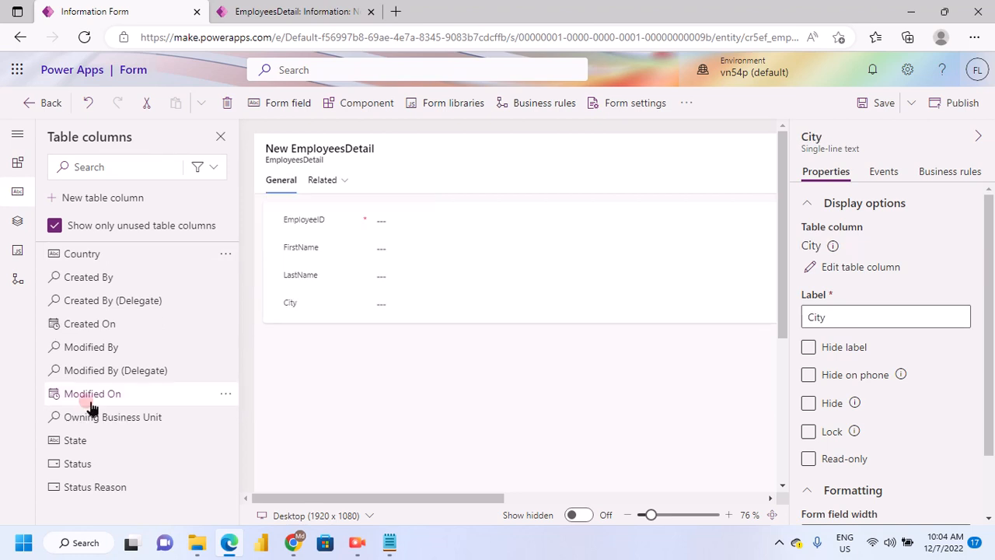
Add the Status column below City and try to delete it from the form
left_click(80, 464)
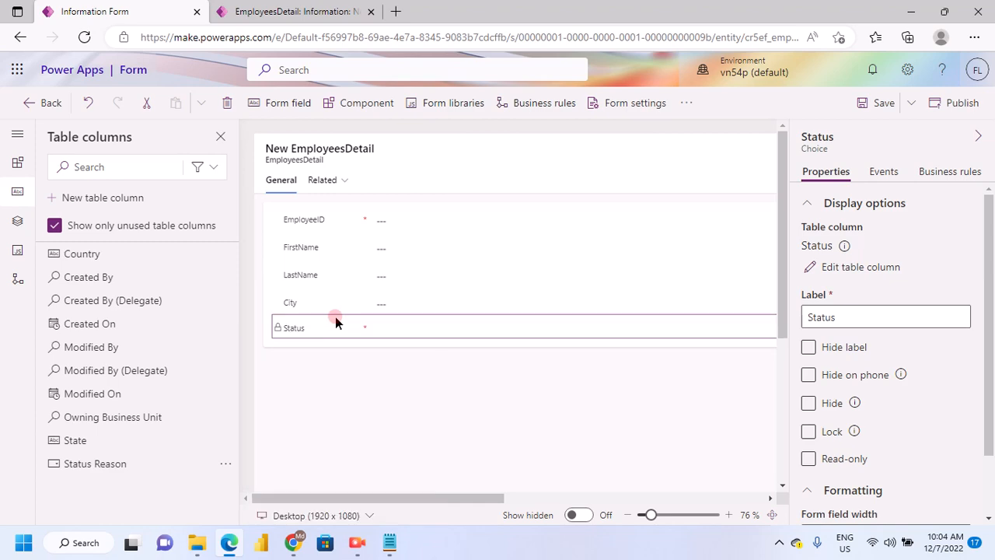
key("Delete")
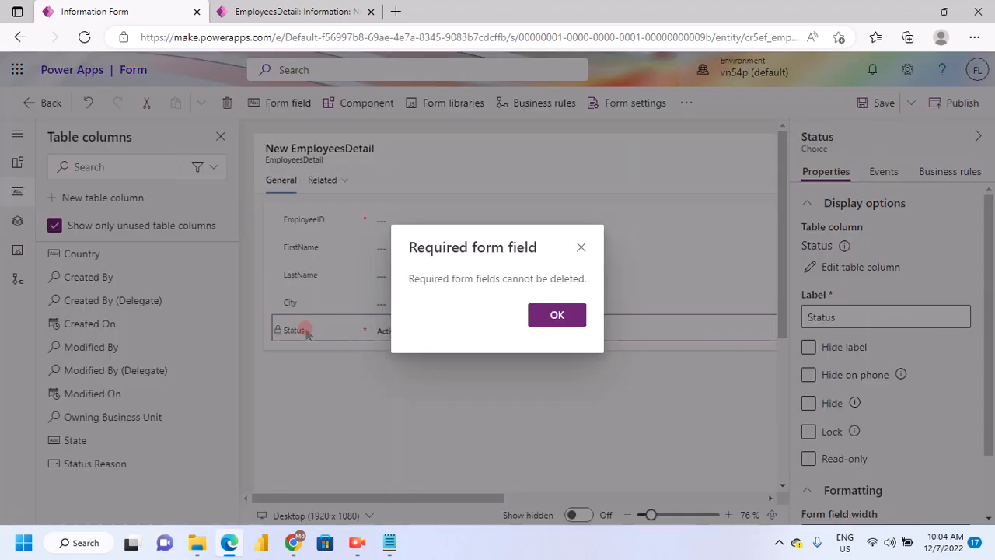
left_click(558, 315)
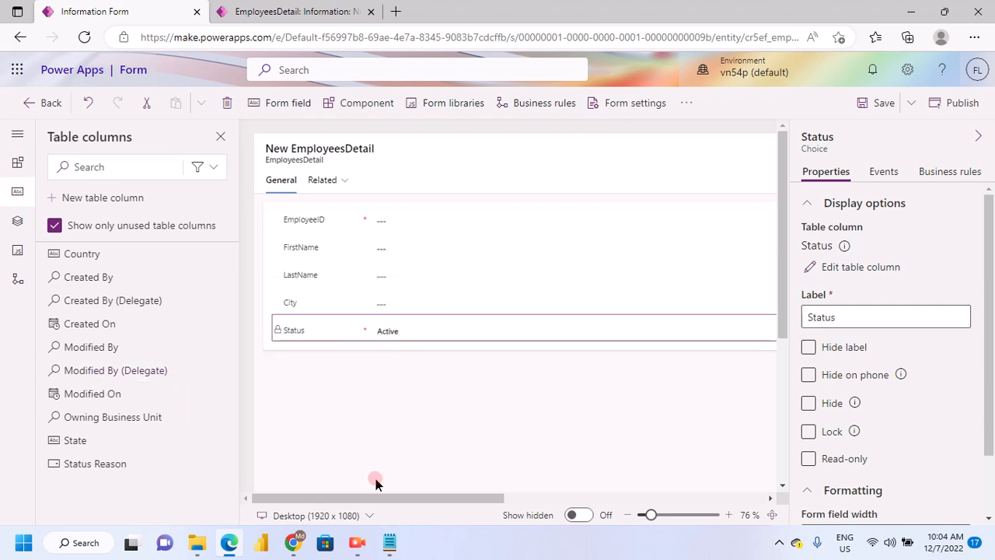
mouse_move(363, 498)
left_mouse_down()
mouse_move(423, 499)
mouse_move(363, 498)
left_mouse_up()
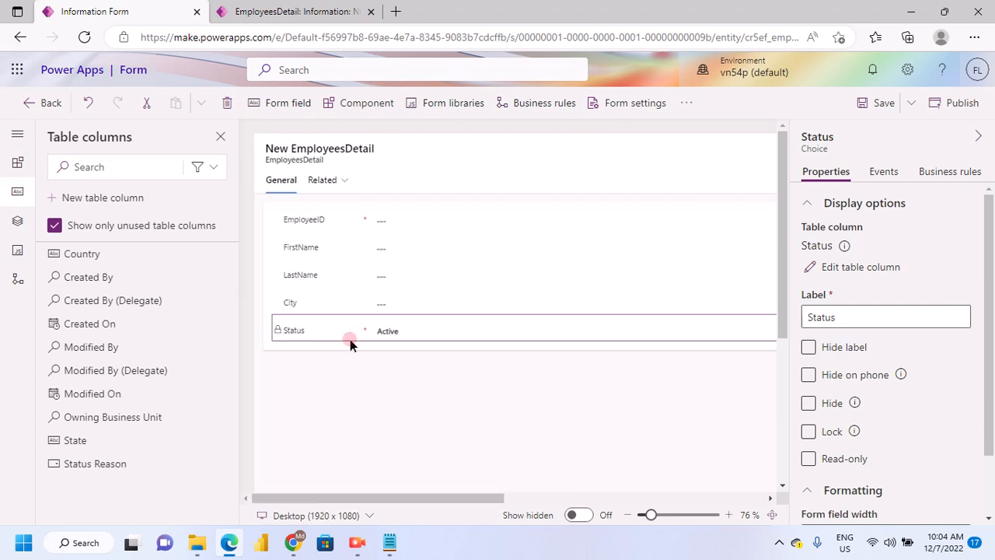
left_click(338, 341)
key("Delete")
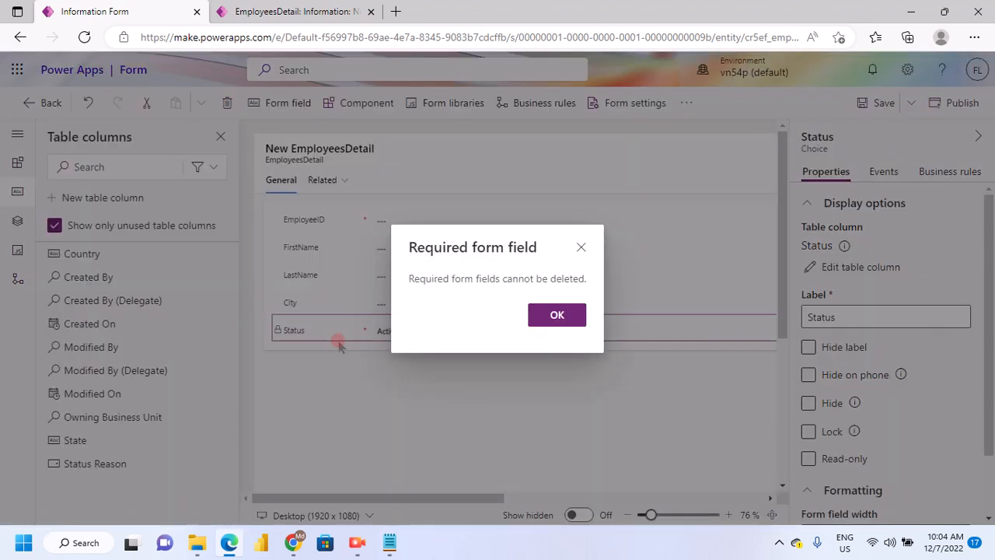
left_click(354, 371)
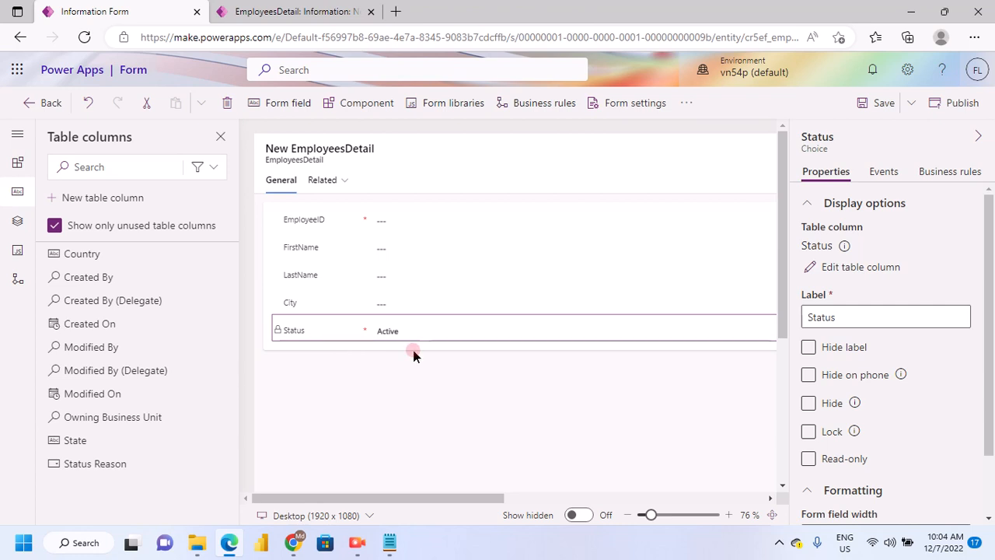
Hide the Status field on the form
left_click(805, 406)
left_click(496, 411)
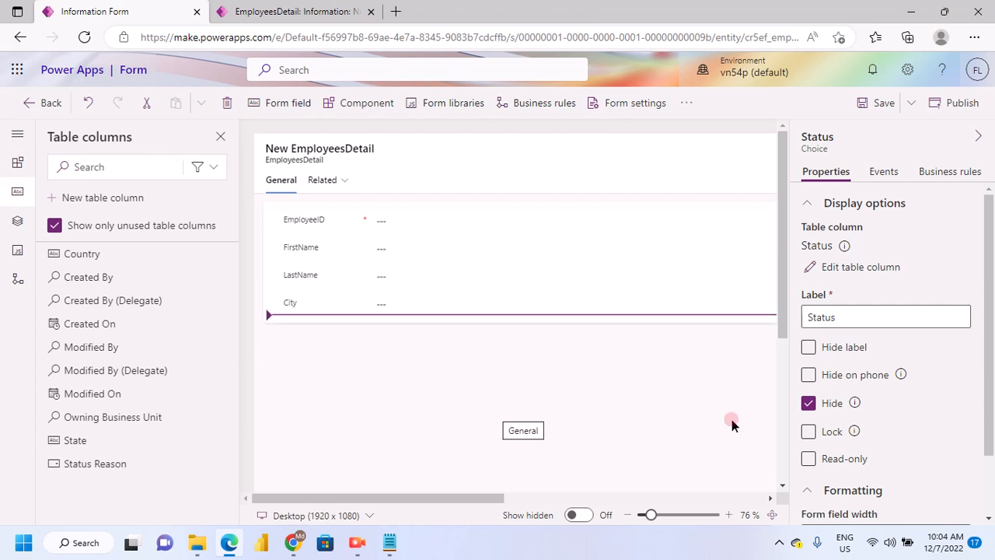
left_click(815, 182)
Add the State column to the form directly below City
left_click(90, 394)
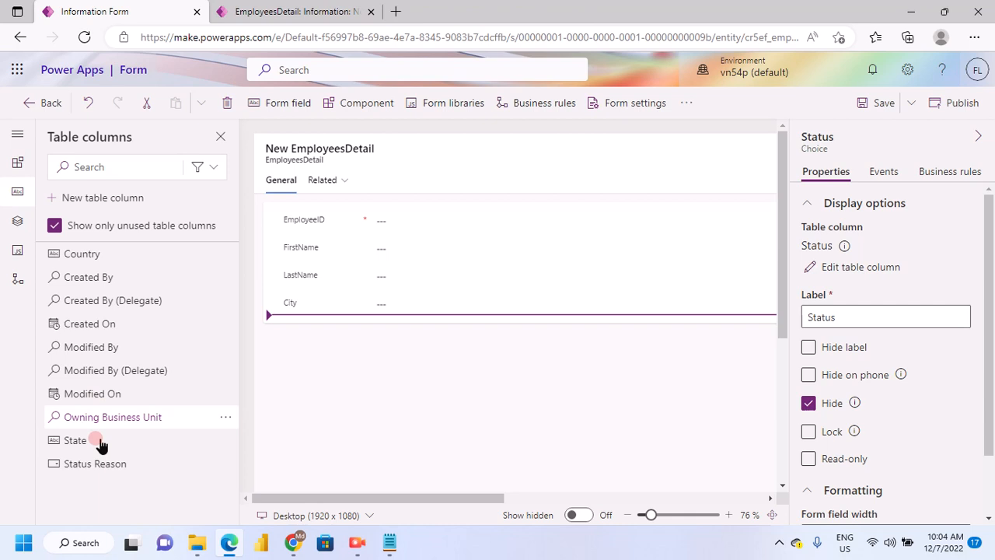
left_click(69, 444)
left_click_drag(69, 445, 380, 295)
right_click(380, 295)
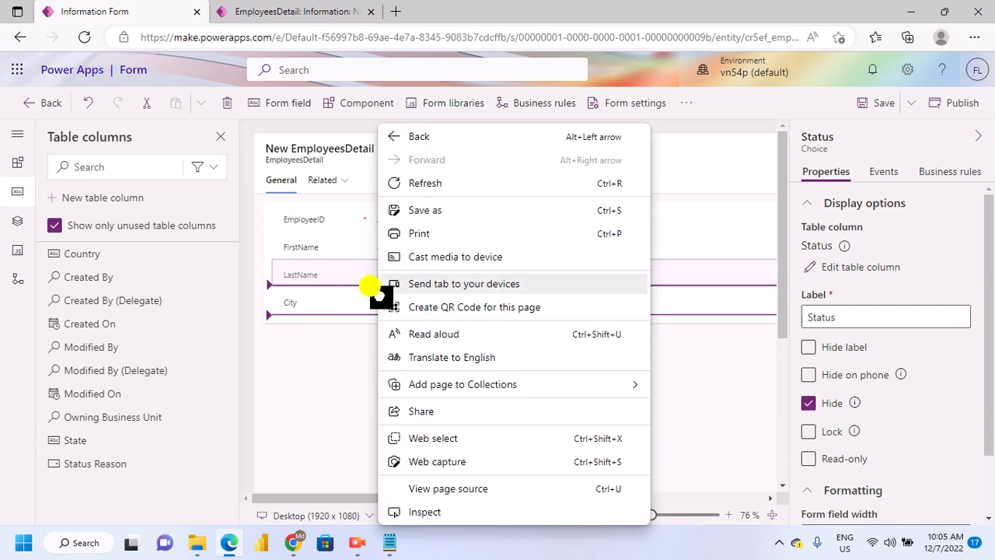
left_click(327, 315)
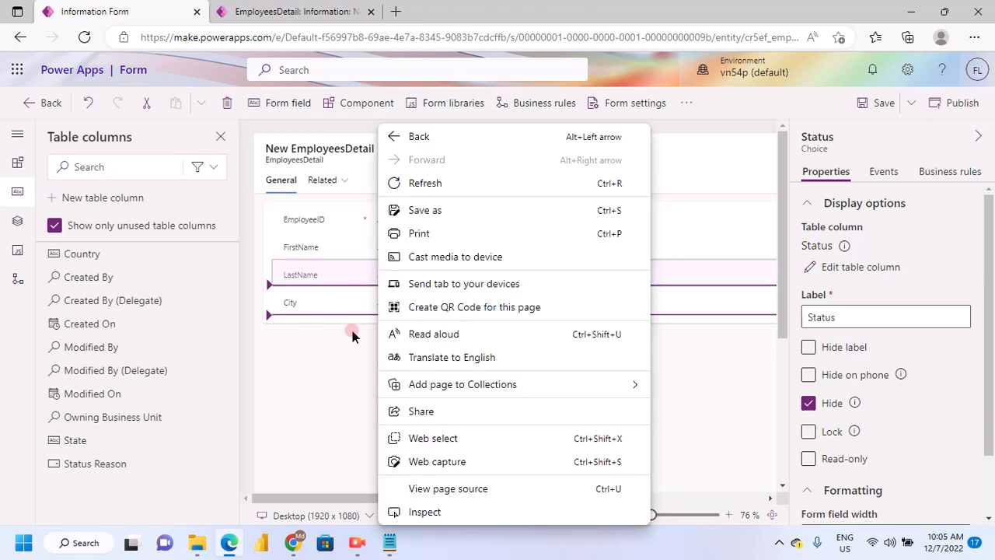
left_click(682, 265)
left_click_drag(682, 265, 293, 302)
left_click(292, 302)
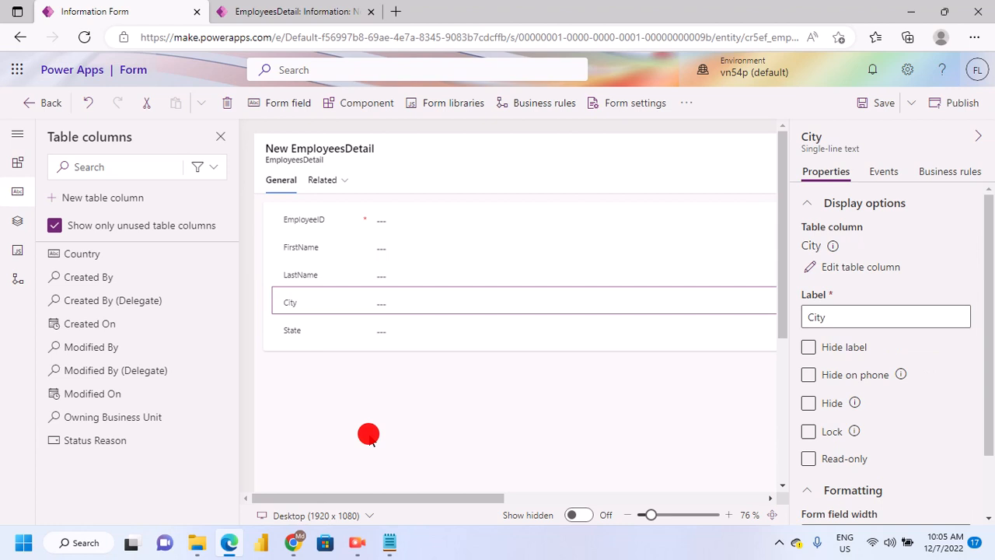
left_click(369, 435)
left_click(296, 332)
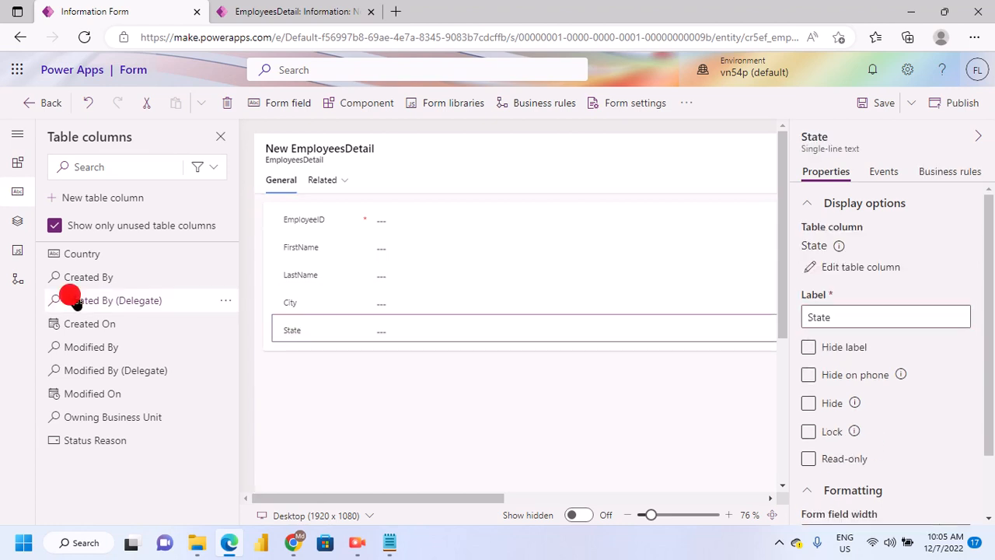
Add the Country column to the form directly below State
left_click_drag(100, 260, 332, 329)
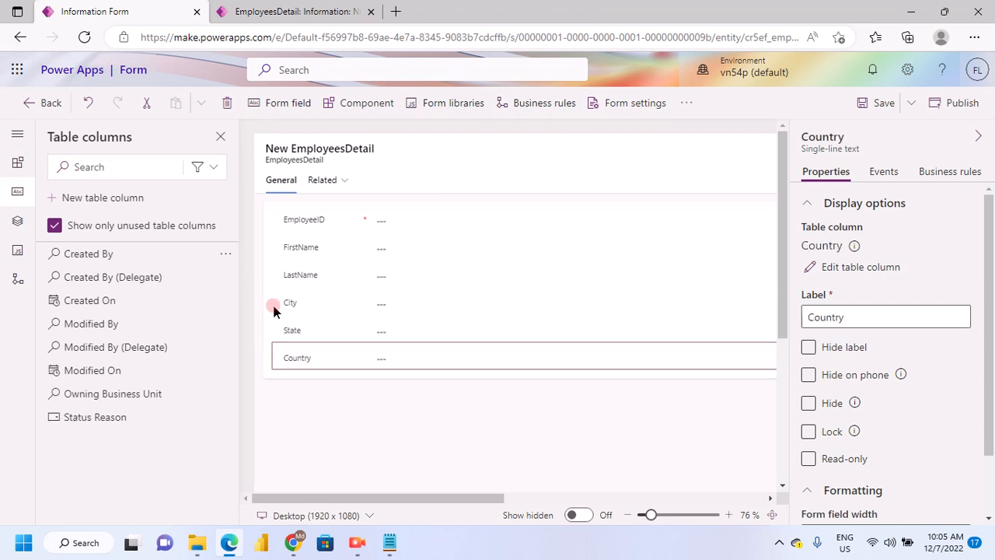
left_click(456, 426)
left_click(335, 273)
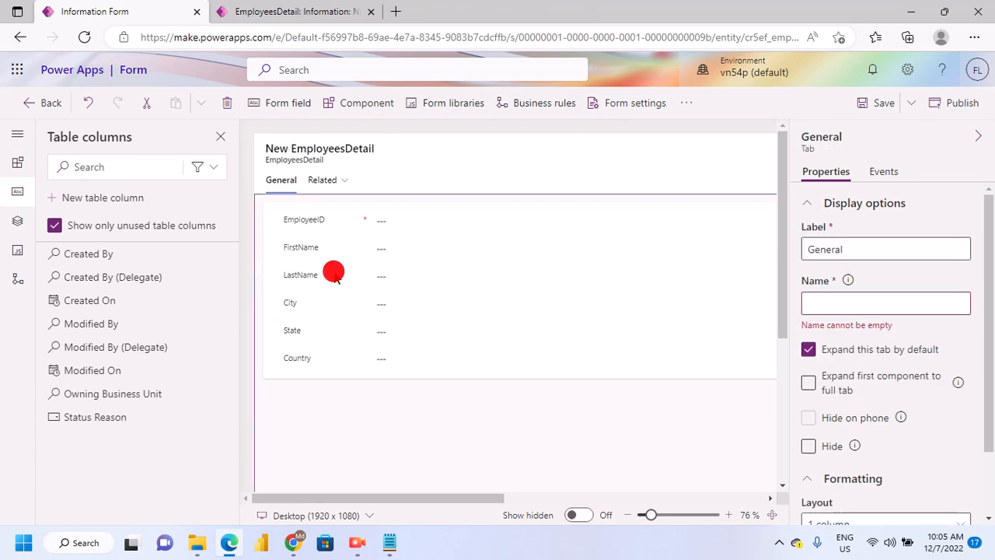
left_click(300, 360)
left_click(285, 354)
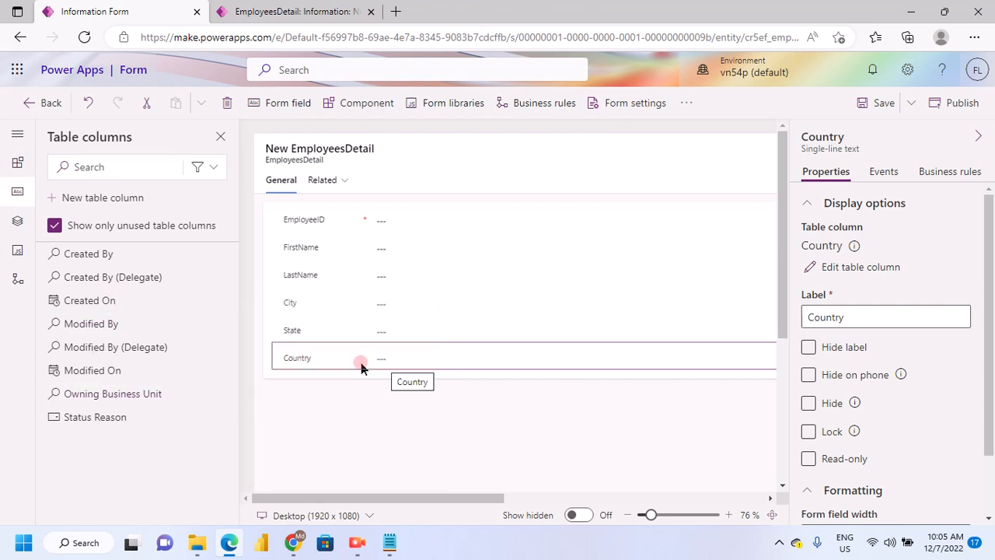
left_click_drag(381, 498, 299, 368)
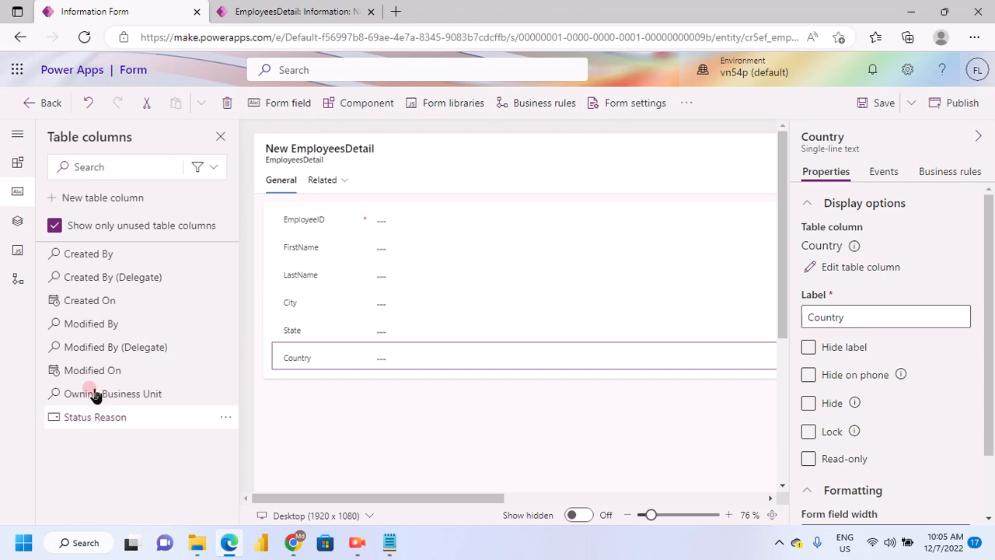
mouse_move(86, 314)
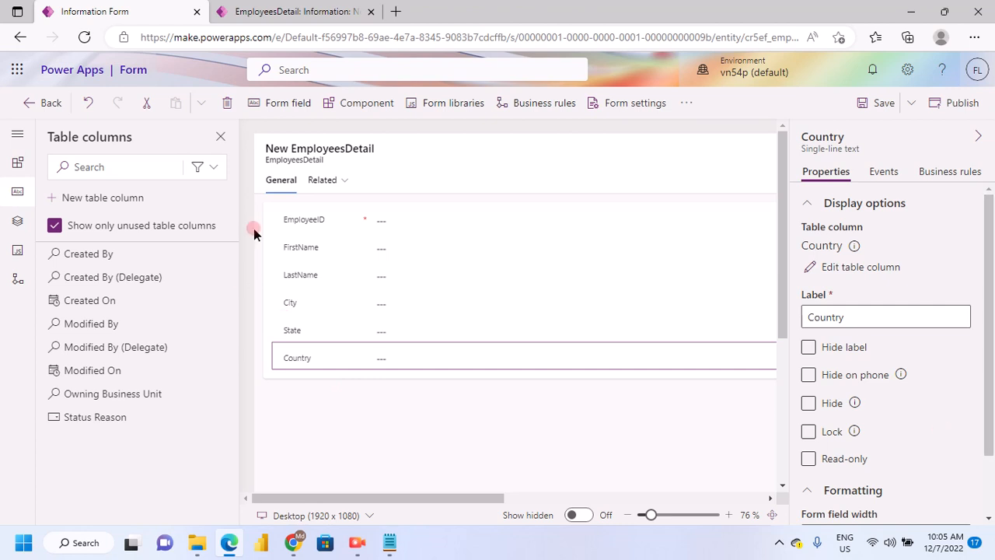
mouse_move(327, 189)
left_mouse_down()
mouse_move(377, 320)
mouse_move(314, 189)
left_mouse_up()
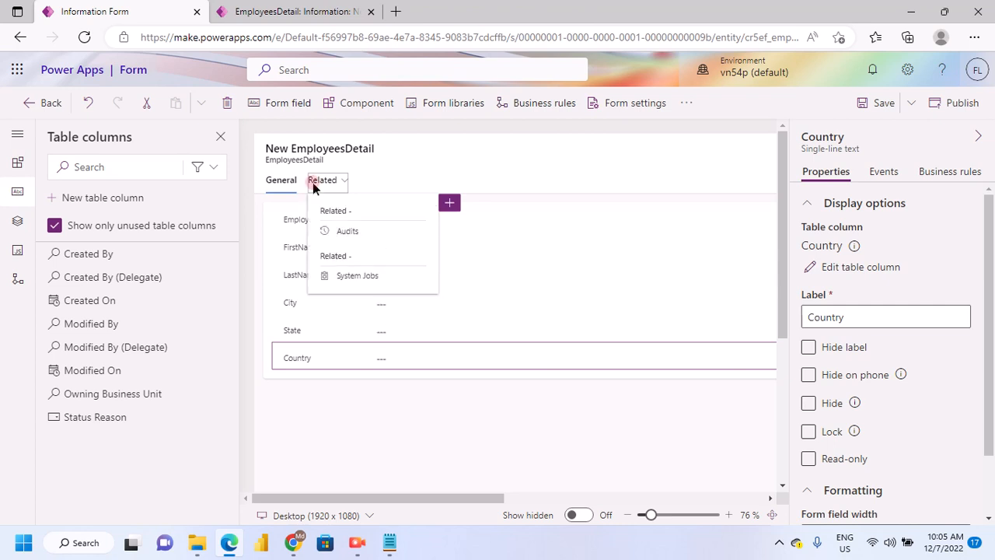
left_click_drag(238, 200, 243, 207)
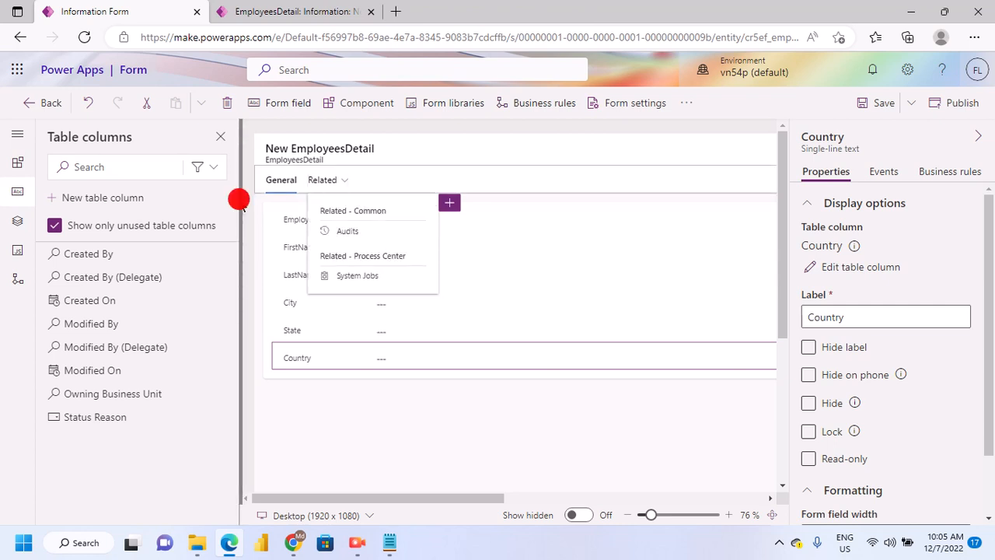
left_click(332, 340)
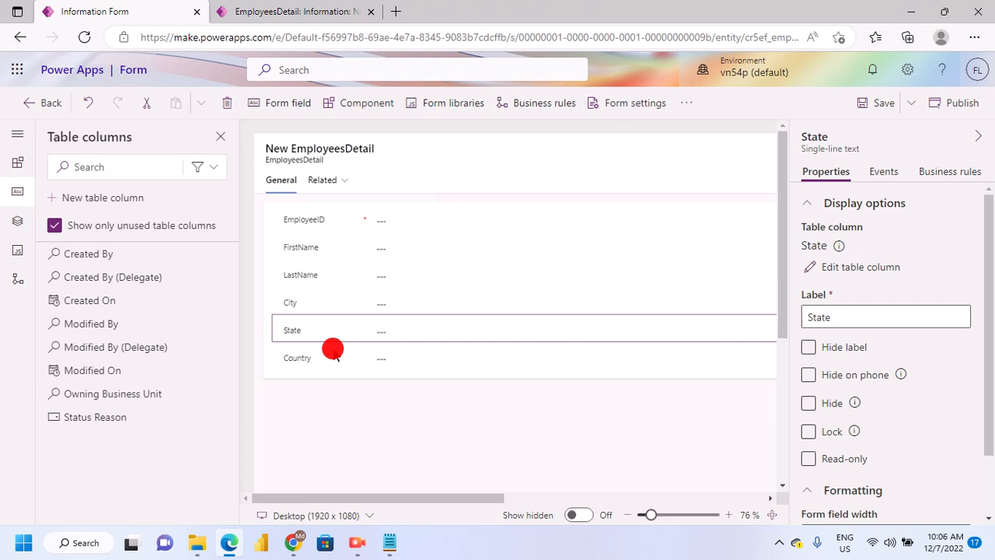
left_click(342, 367)
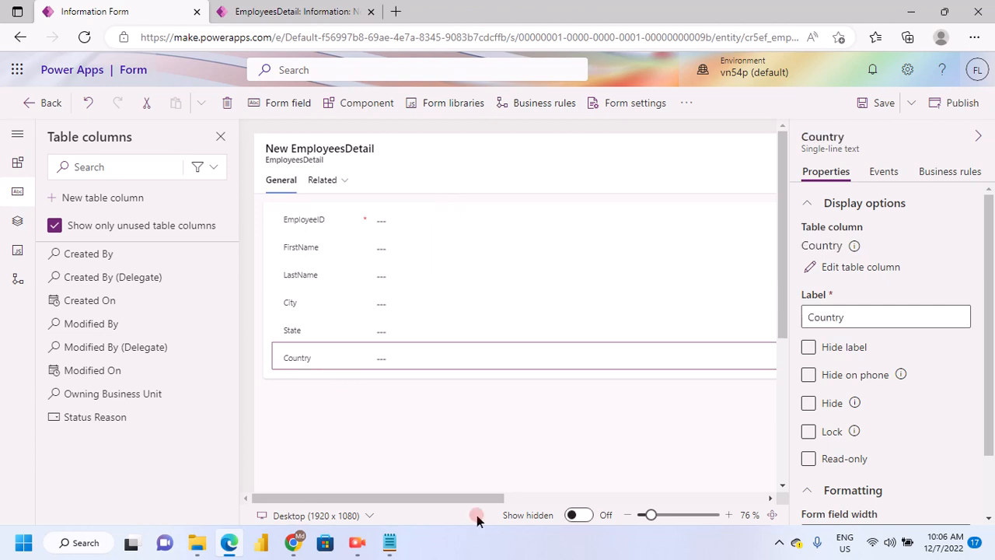
mouse_move(477, 516)
left_mouse_down()
mouse_move(756, 500)
mouse_move(355, 487)
left_mouse_up()
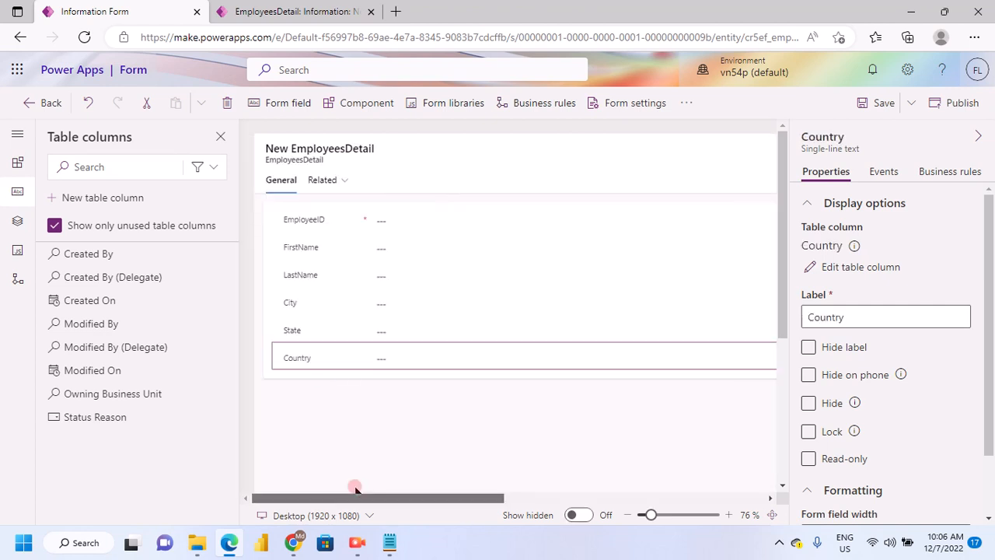
left_click(274, 228)
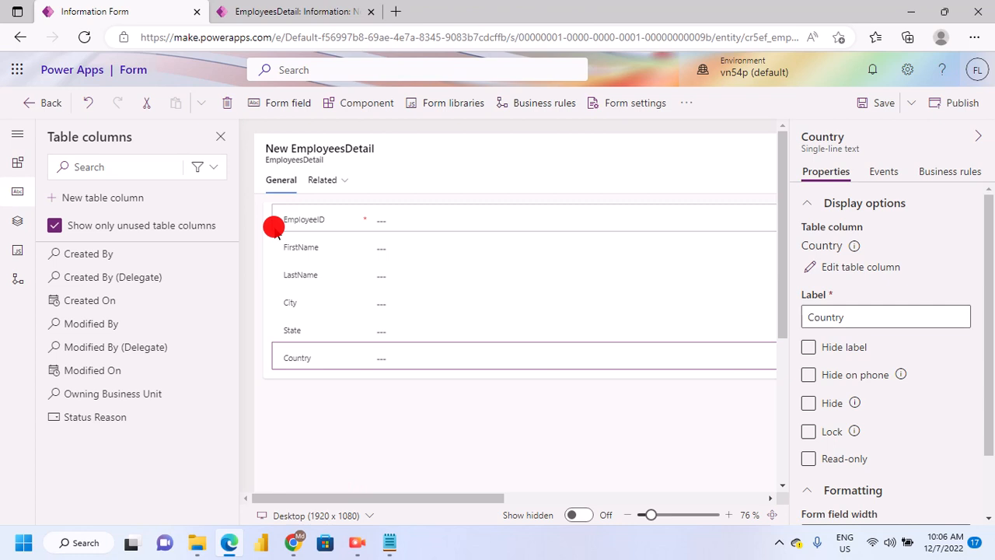
Set the General tab's layout to 2 columns
left_click(390, 419)
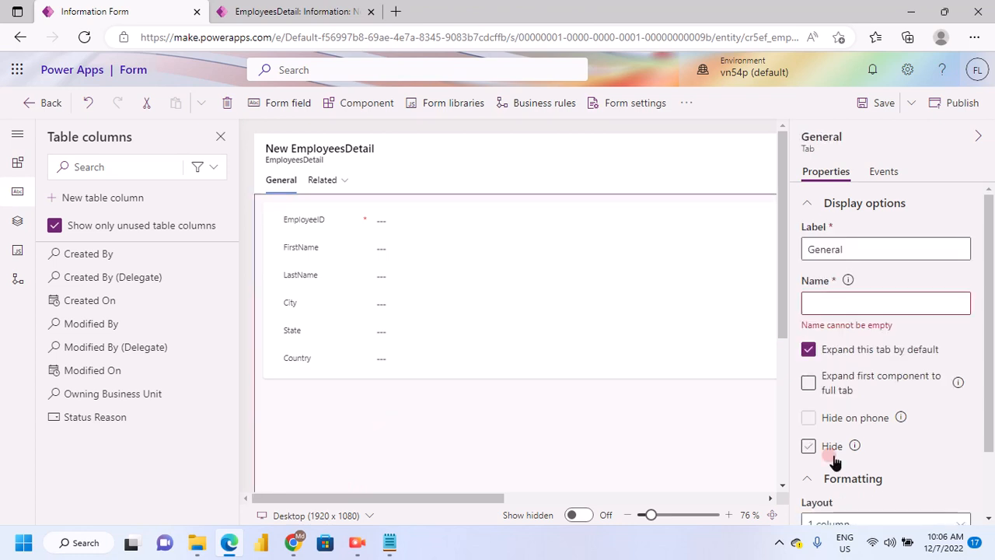
scroll(834, 461, "down", 1)
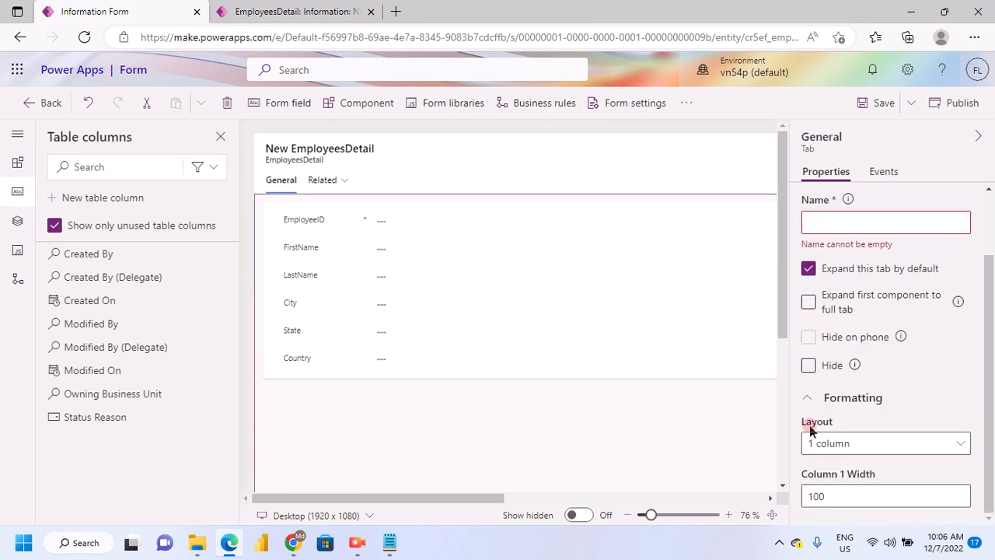
left_click(907, 451)
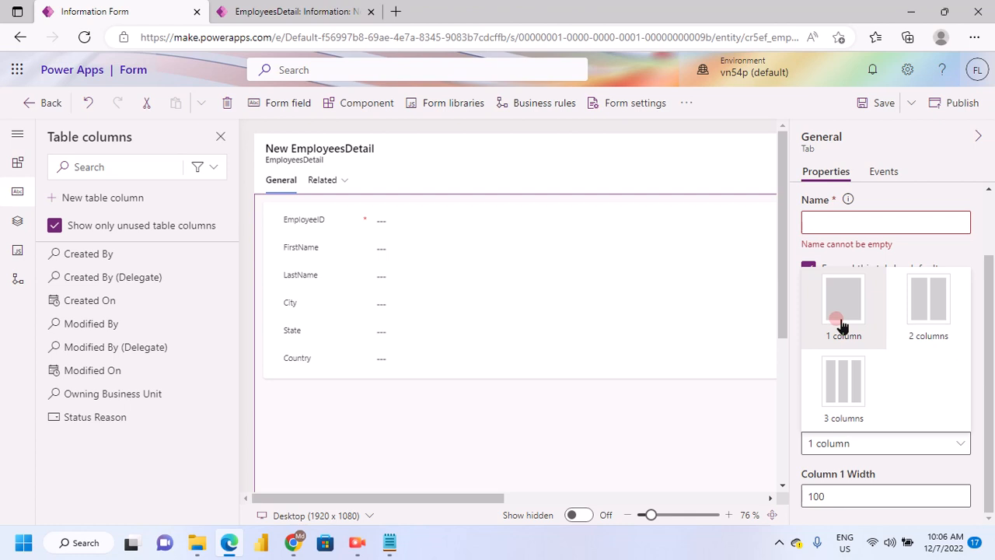
left_click(948, 323)
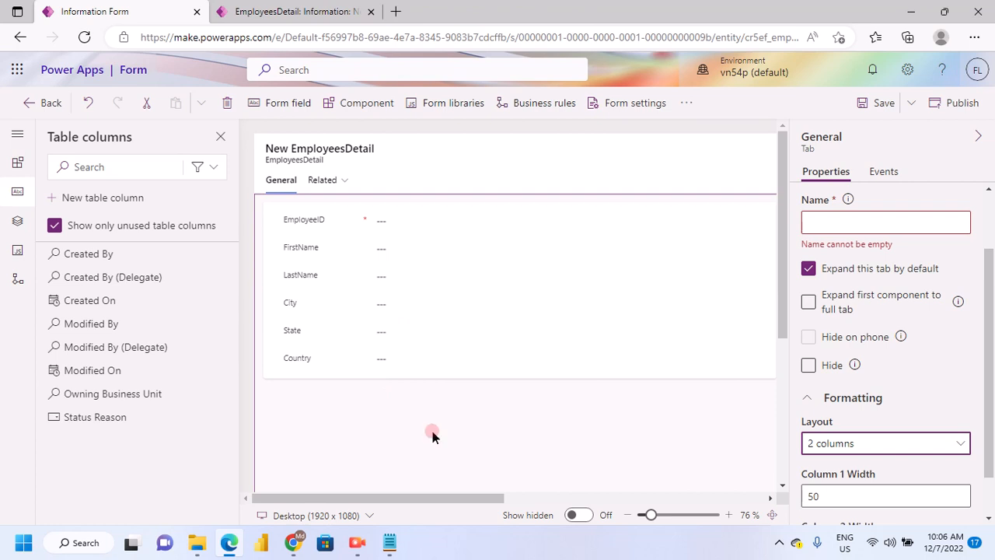
Inspect the empty New Section in the second column and review its display and formatting properties
left_click(418, 498)
left_click_drag(418, 498, 568, 499)
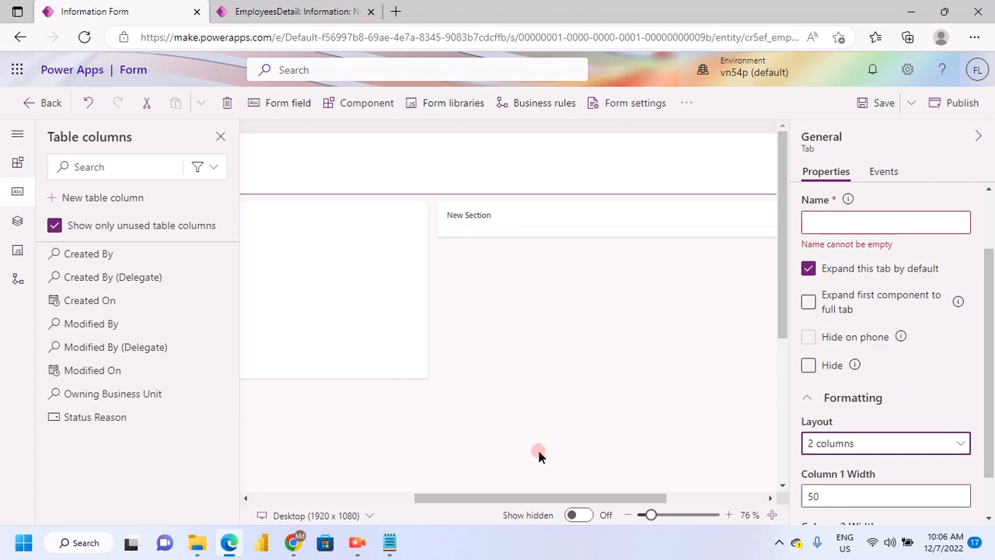
left_click_drag(537, 498, 430, 496)
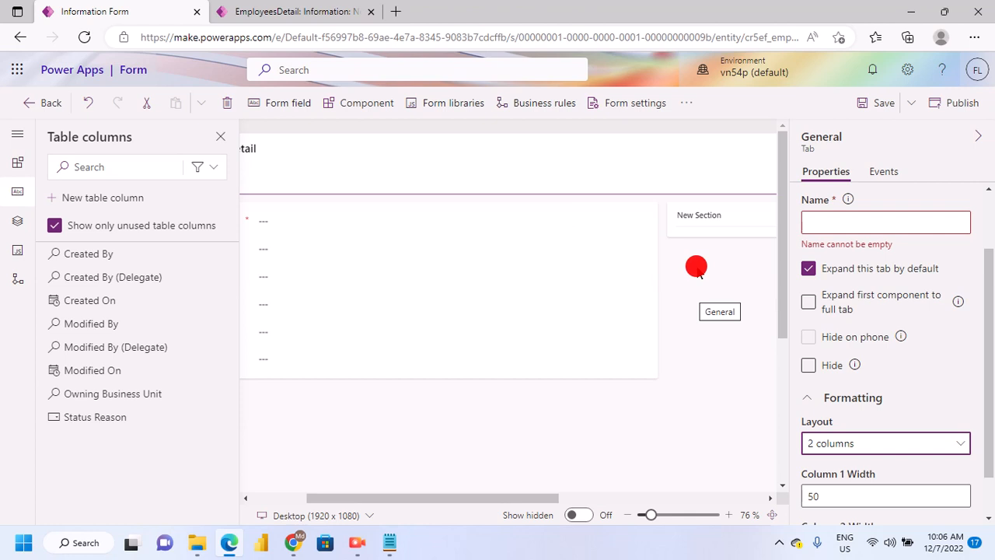
left_click(715, 246)
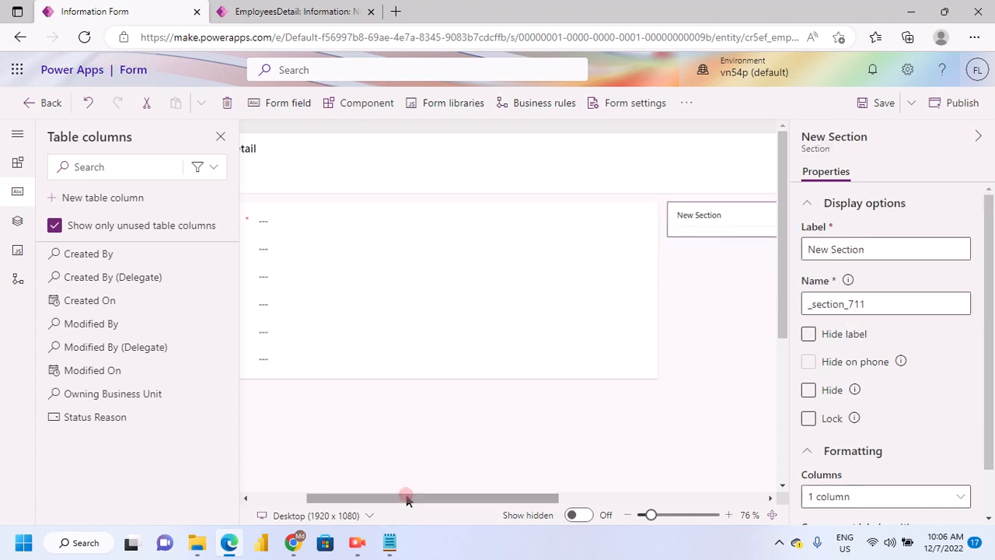
left_click_drag(406, 498, 628, 497)
left_click(387, 233)
left_click_drag(629, 498, 300, 470)
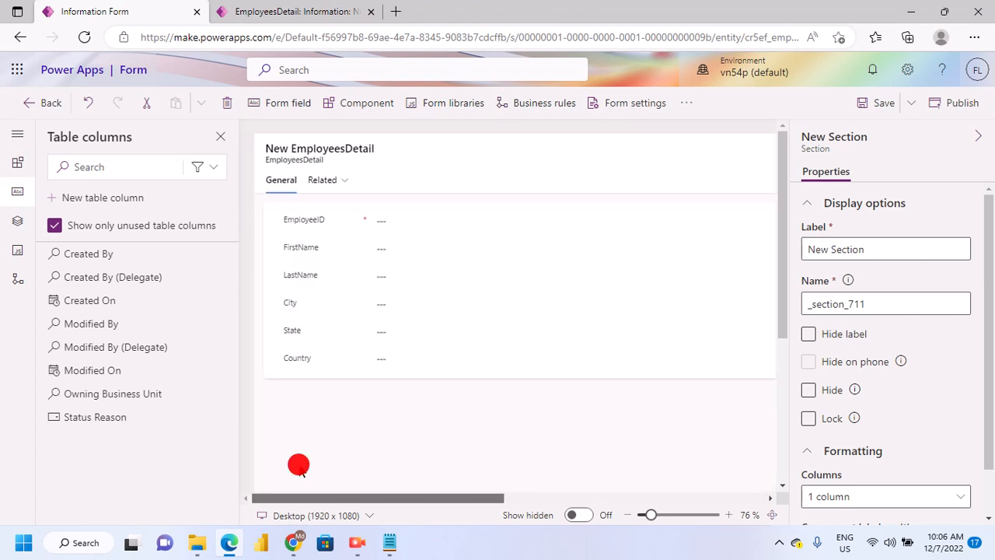
scroll(847, 466, "down", 2)
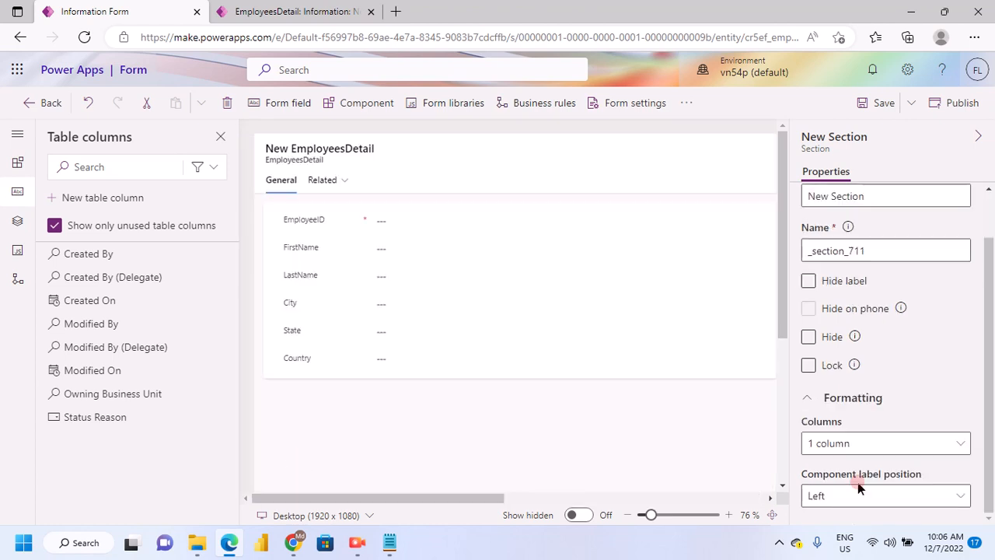
left_click(817, 496)
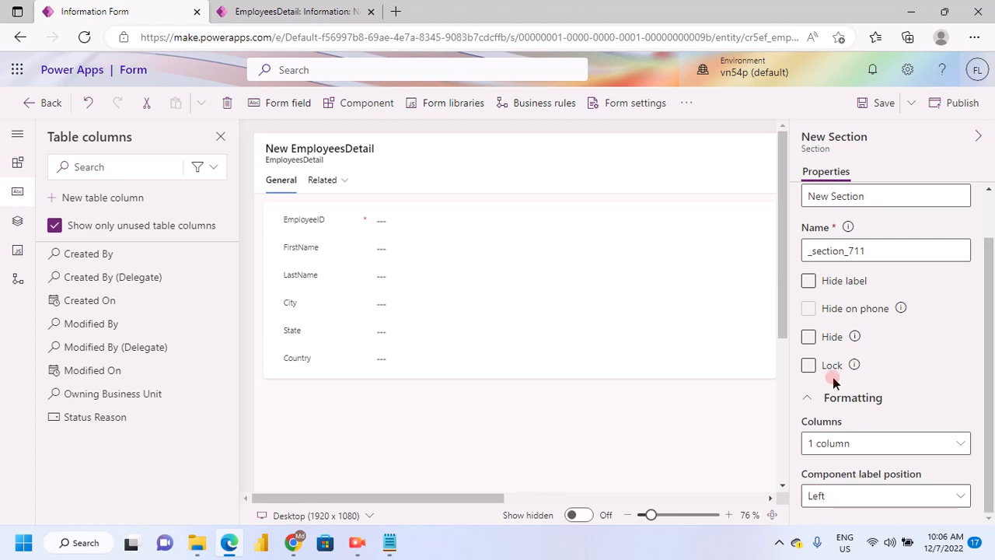
scroll(847, 385, "up", 1)
scroll(857, 390, "down", 1)
Set the component label position of the General section with the employee fields to Top
left_click(404, 384)
left_click(464, 436)
scroll(871, 466, "down", 3)
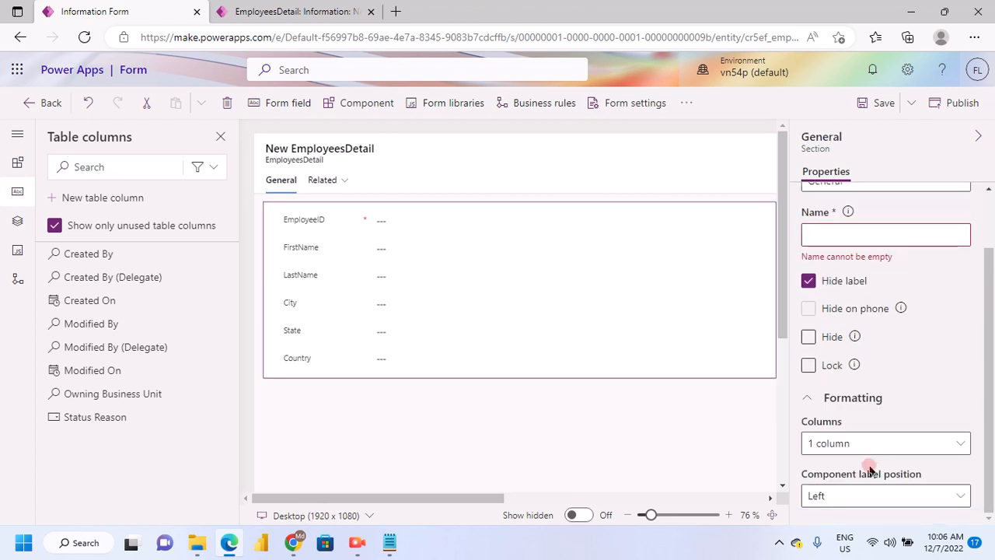
left_click(938, 496)
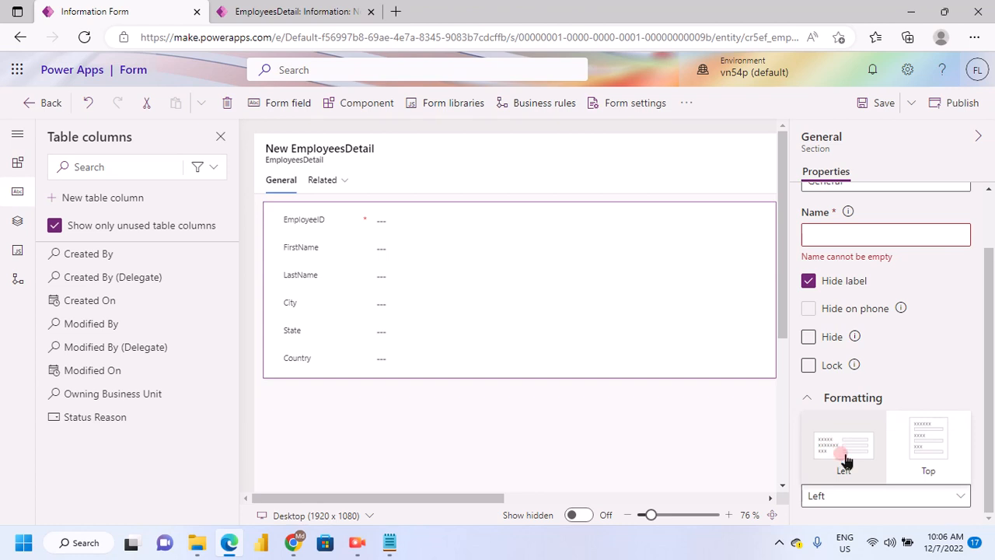
left_click(828, 456)
left_click(908, 487)
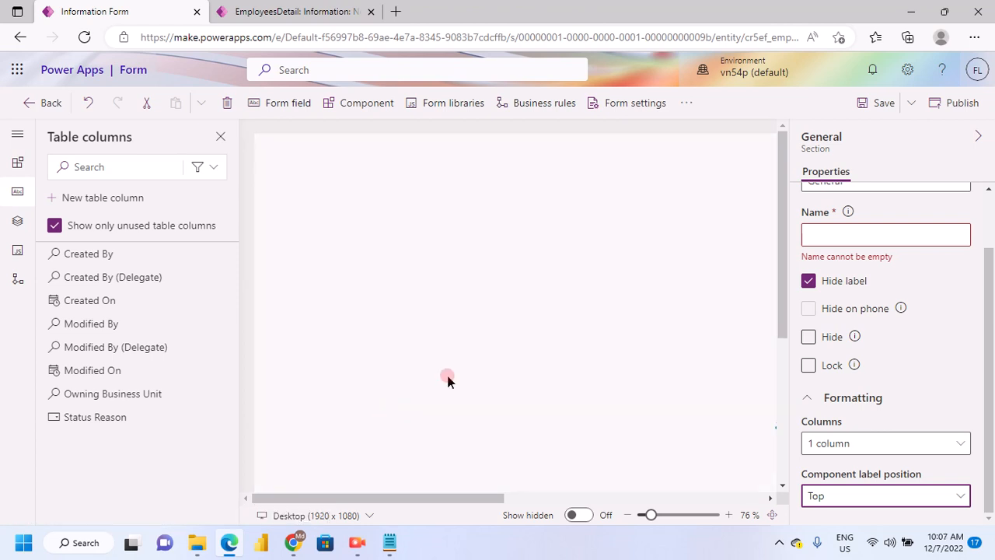
Zoom the form preview out to 55% and examine how the section's fields and labels are laid out
scroll(477, 445, "down", 5)
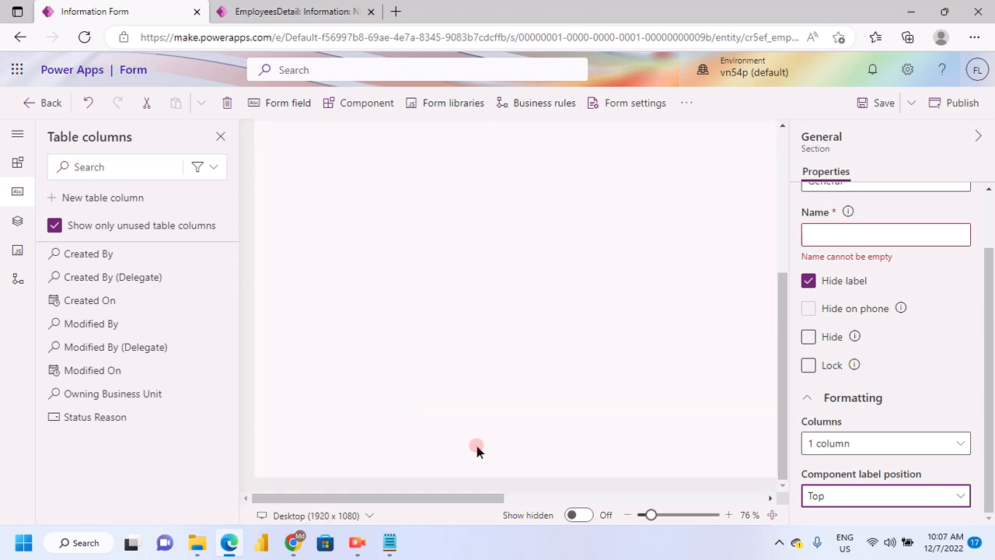
left_click(544, 496)
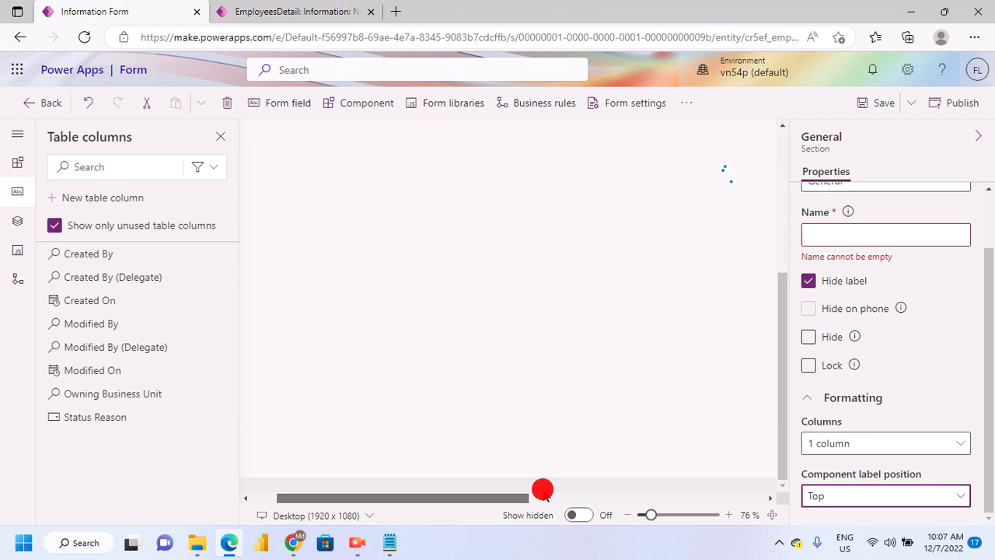
left_click(544, 497)
left_click_drag(537, 475, 331, 464)
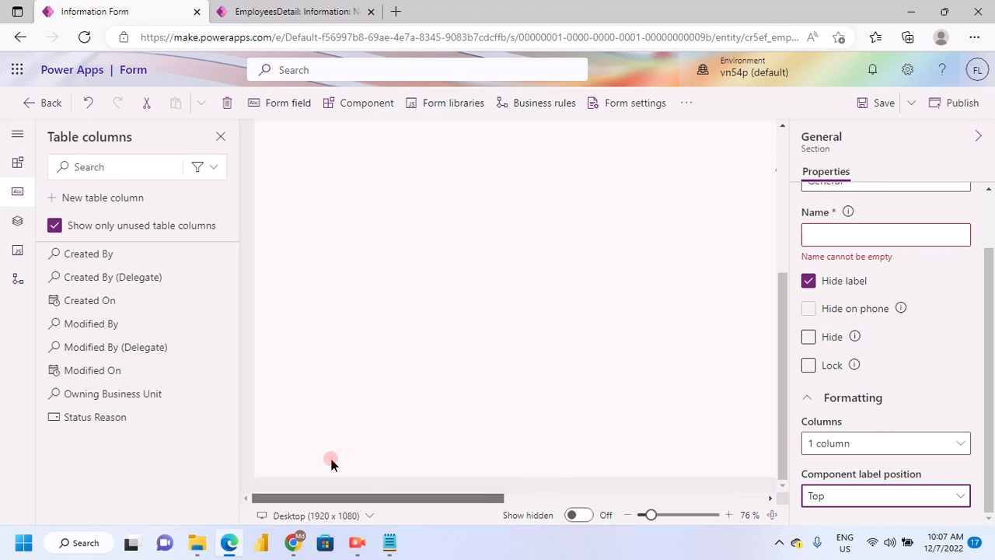
scroll(488, 381, "up", 5)
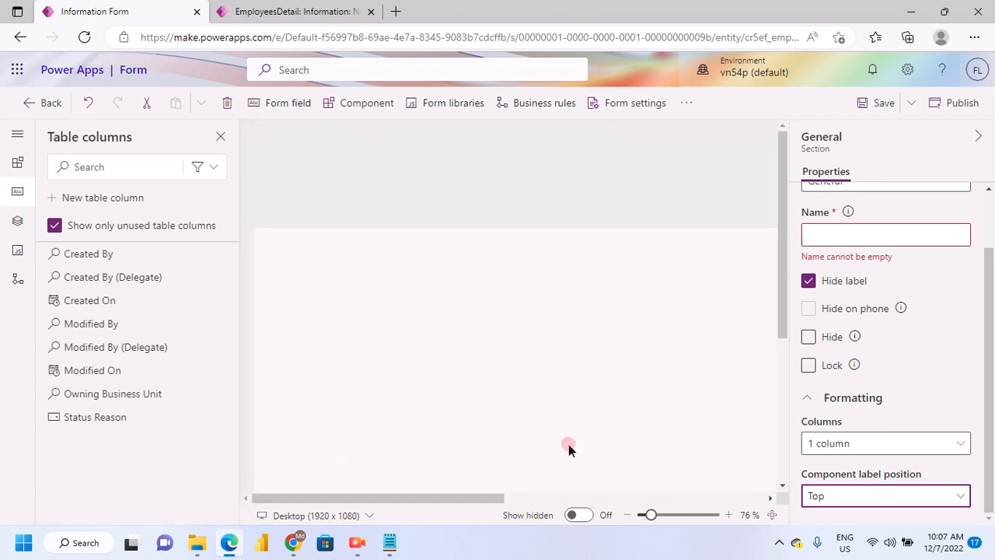
scroll(569, 451, "down", 3)
scroll(571, 457, "down", 3)
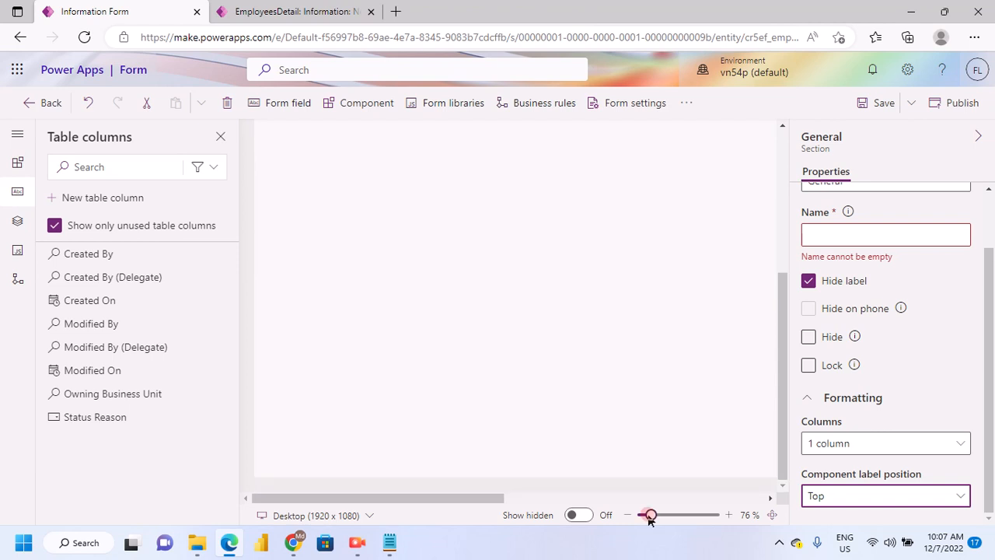
mouse_move(650, 516)
left_mouse_down()
mouse_move(678, 515)
mouse_move(637, 527)
mouse_move(649, 524)
left_mouse_up()
left_click(638, 527)
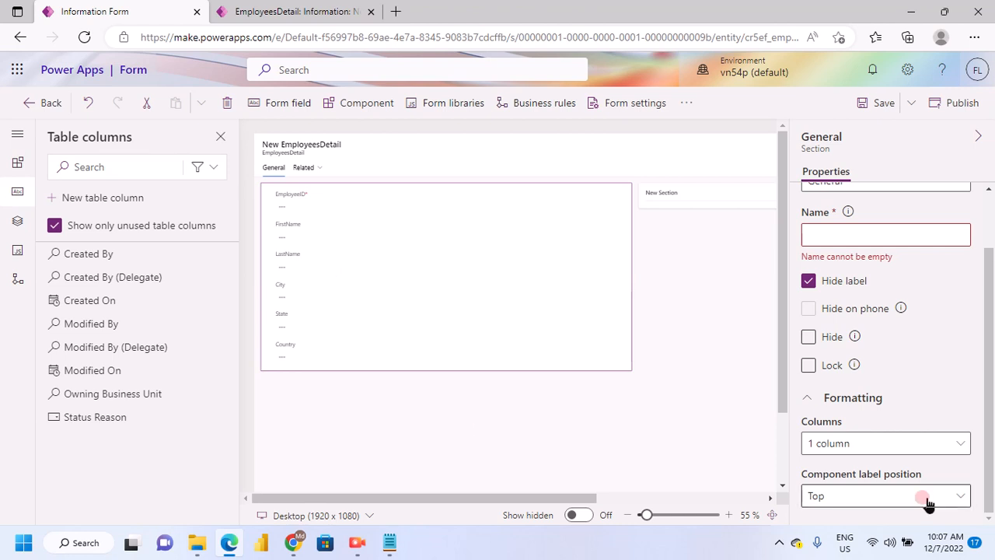
Set the General section's component label position back to Left
left_click(860, 499)
left_click(931, 450)
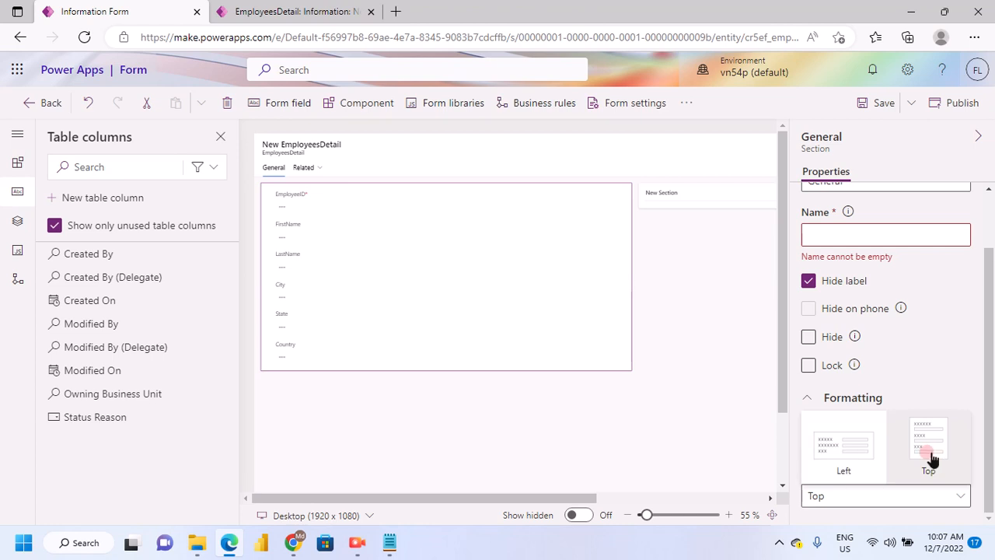
left_click(830, 458)
left_click(298, 310)
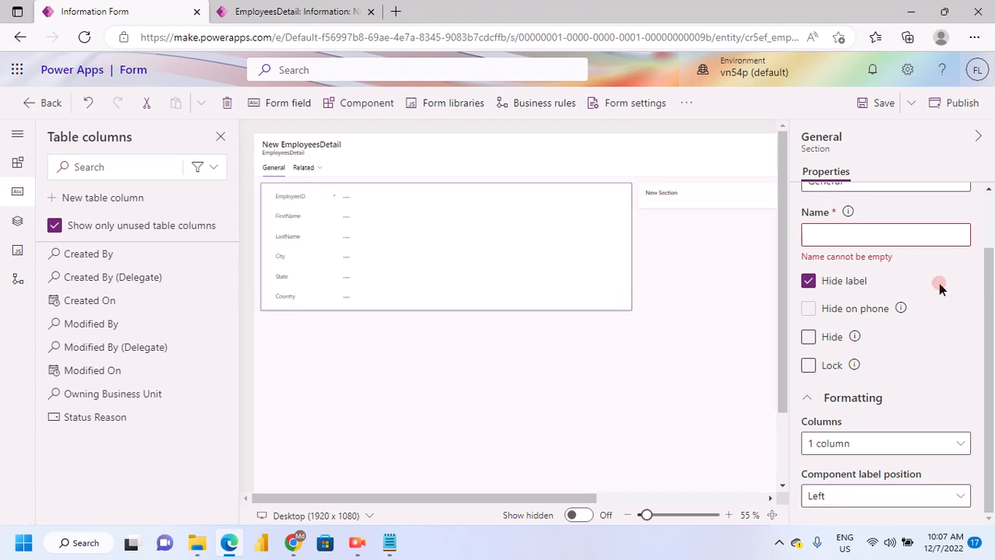
Change the label of the section holding the employee fields to Employee Details
scroll(948, 311, "up", 2)
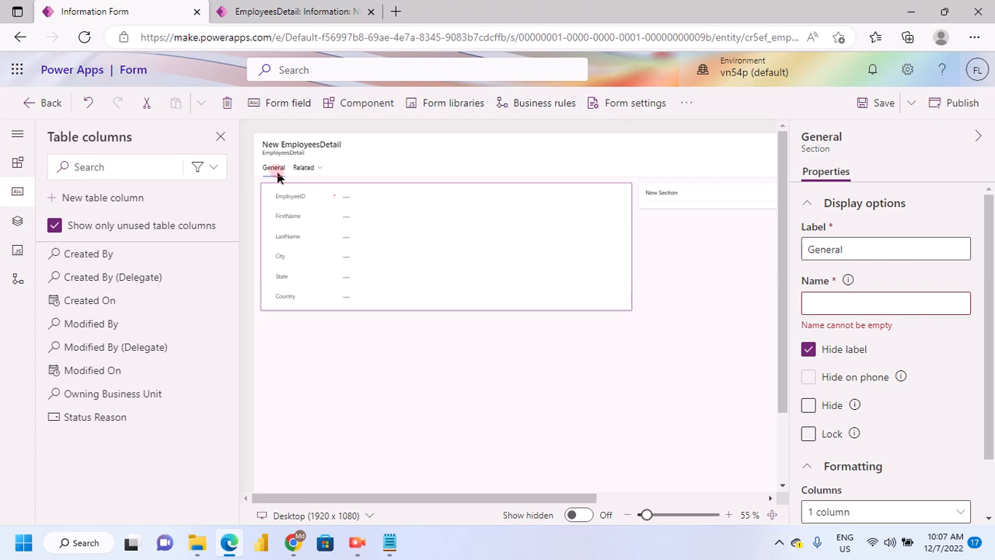
left_click(839, 250)
left_click(820, 240)
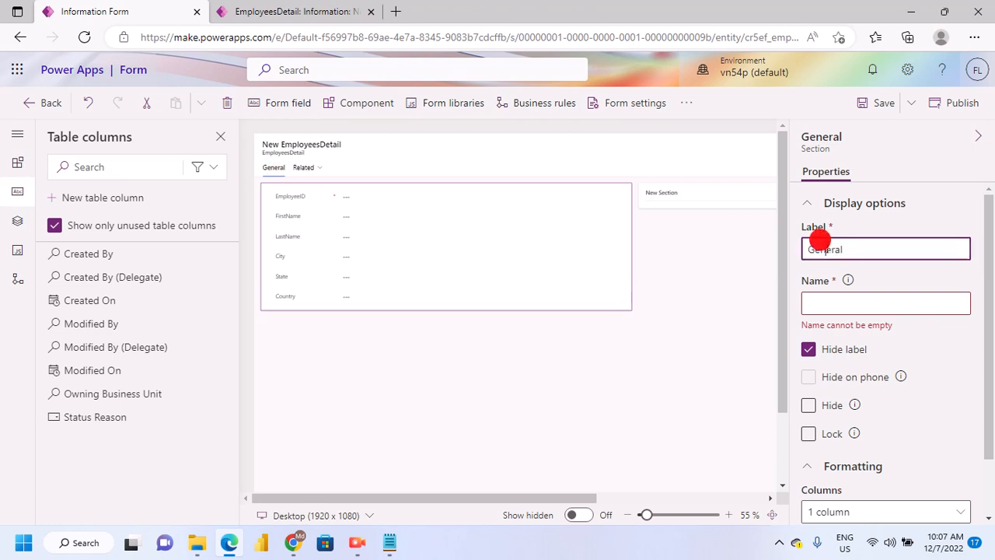
double_click(820, 241)
type("Emp")
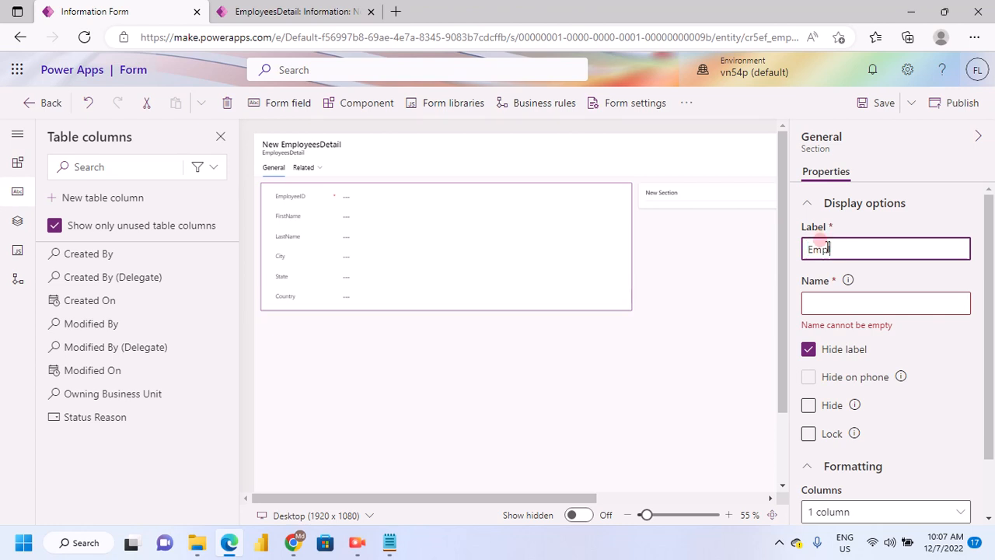
type("loyee Details")
left_click(837, 302)
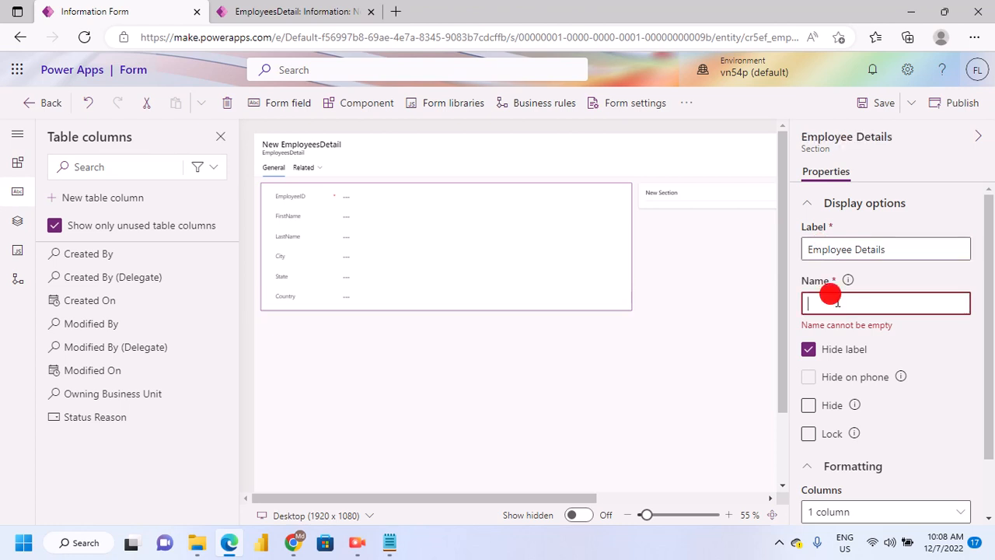
Change the label of the form's General tab to Employee
left_click(331, 262)
left_click(412, 278)
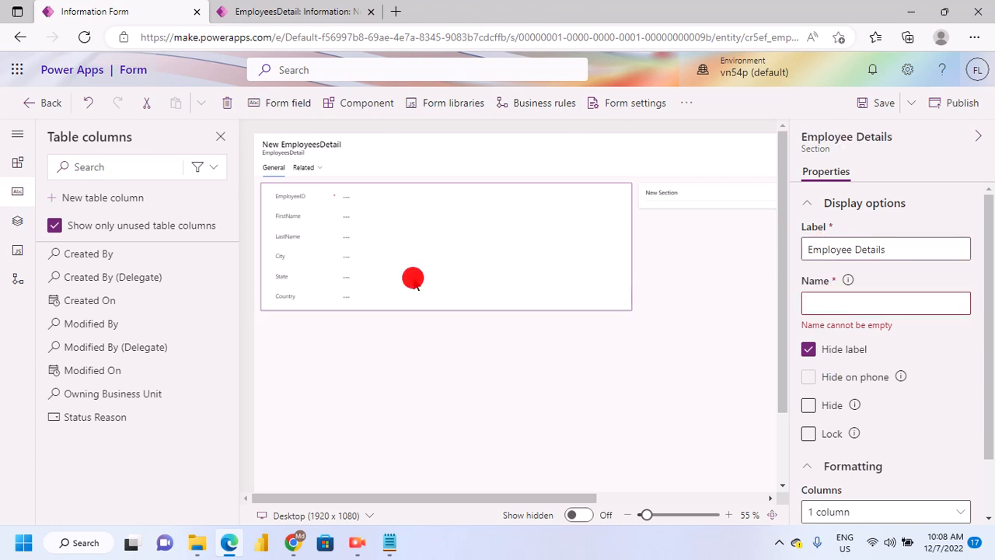
left_click(658, 303)
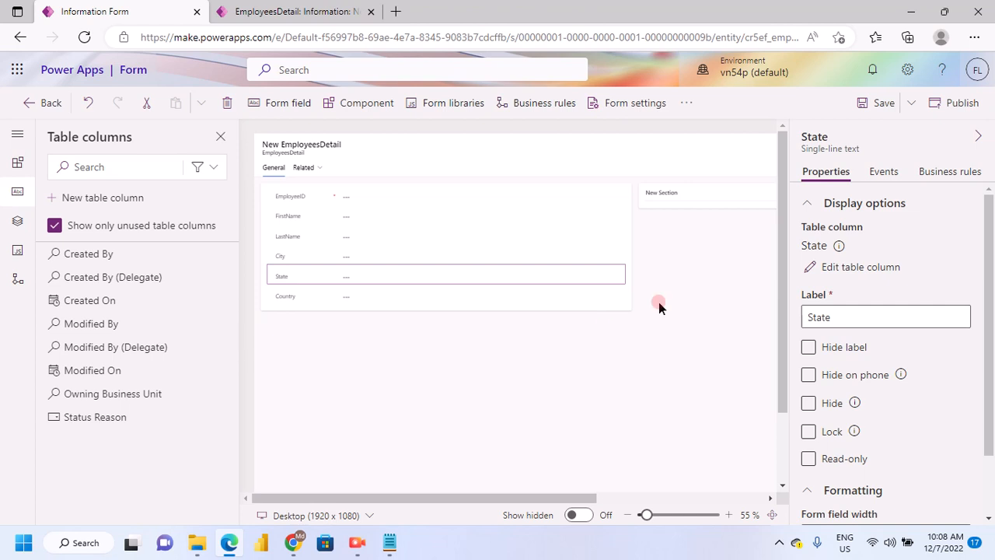
left_click(275, 168)
left_click(728, 334)
left_click(816, 300)
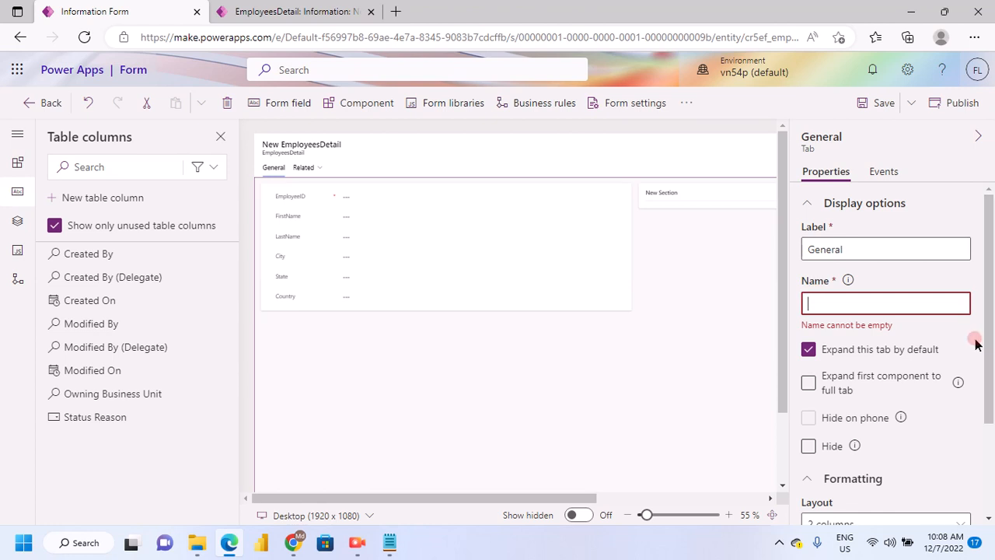
left_click(370, 230)
left_click(820, 232)
left_click(895, 249)
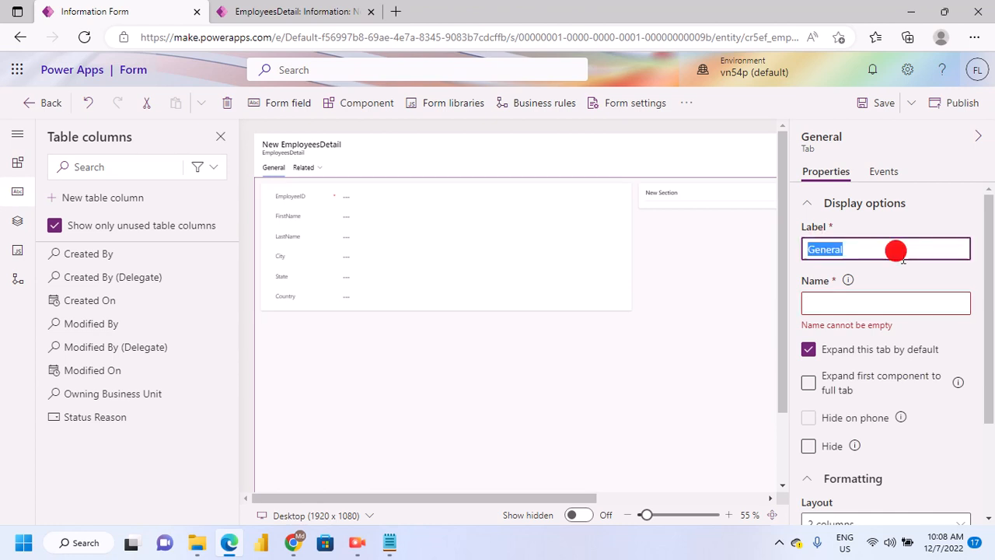
type("Empl")
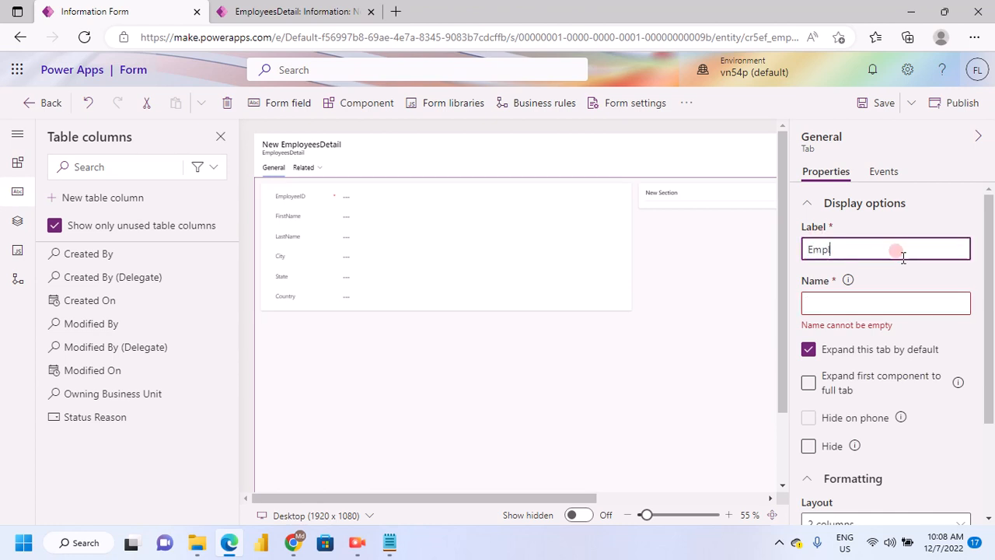
type("oyee")
Set the Employee tab's name to Details and save the form
left_click(837, 300)
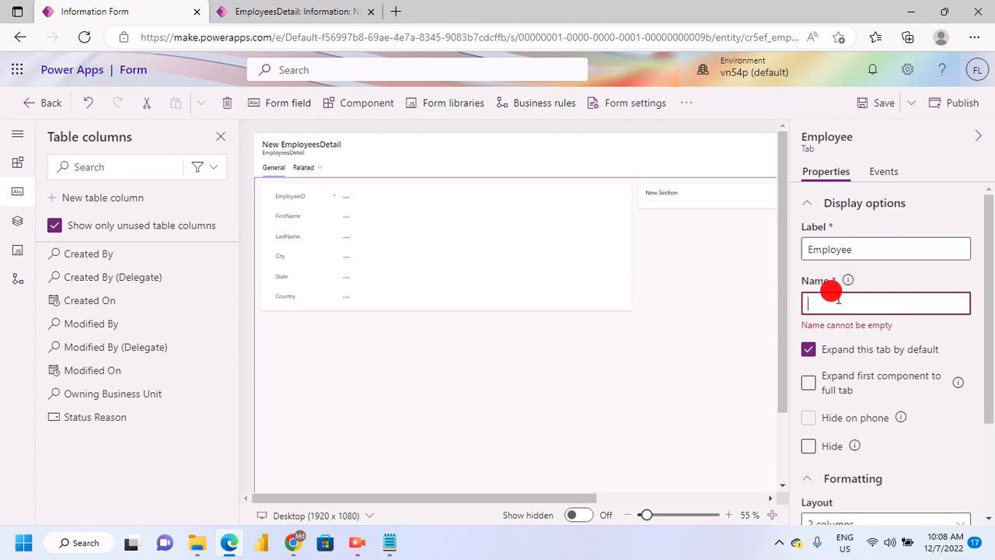
type("Deta")
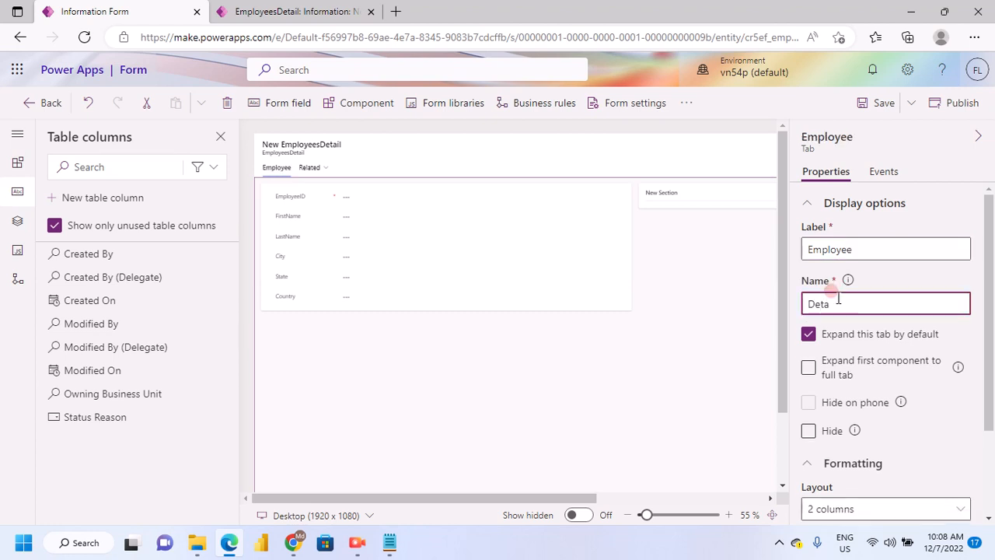
type("ils")
left_click(878, 106)
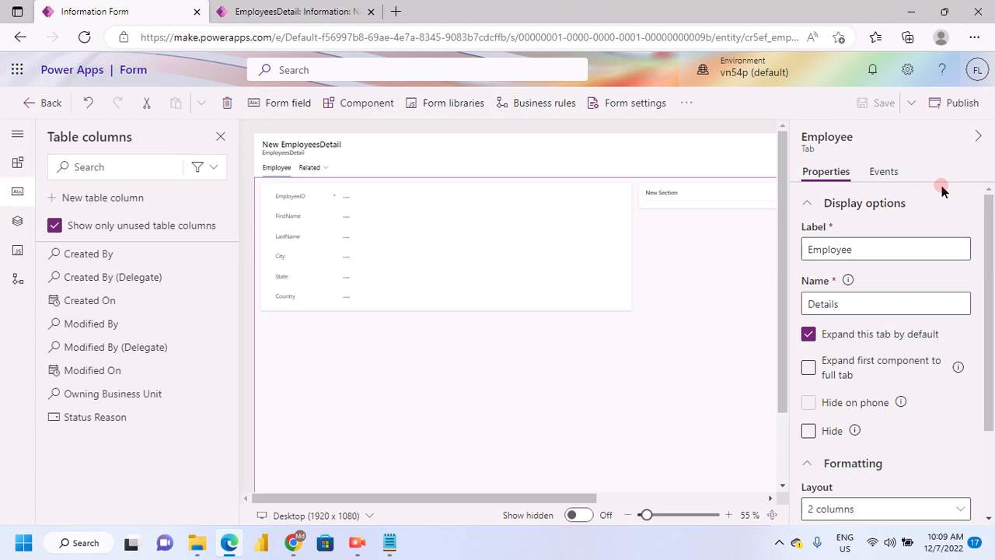
Switch to the running ModelApp_First, reload the New EmployeesDetail form, and enter the employee's ID number
left_click(344, 9)
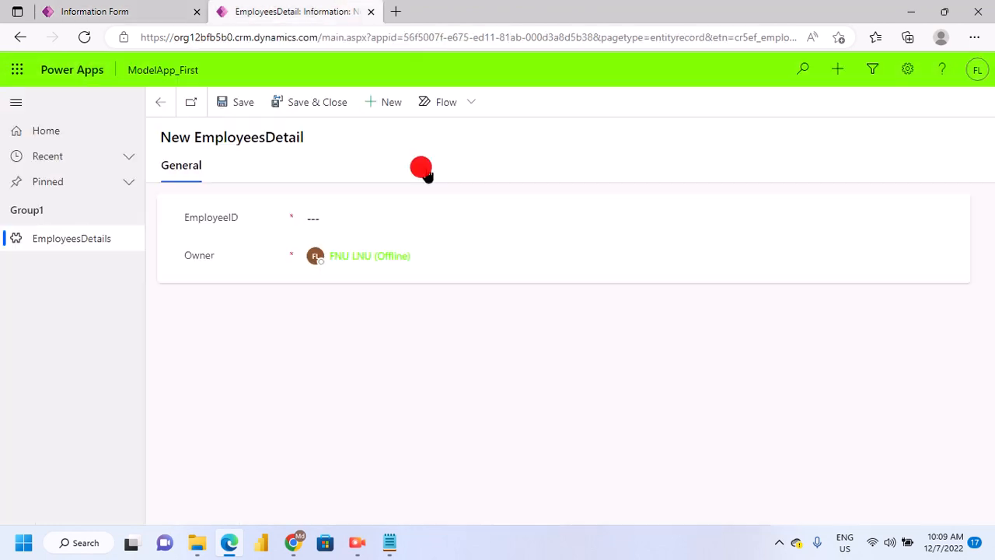
left_click(81, 38)
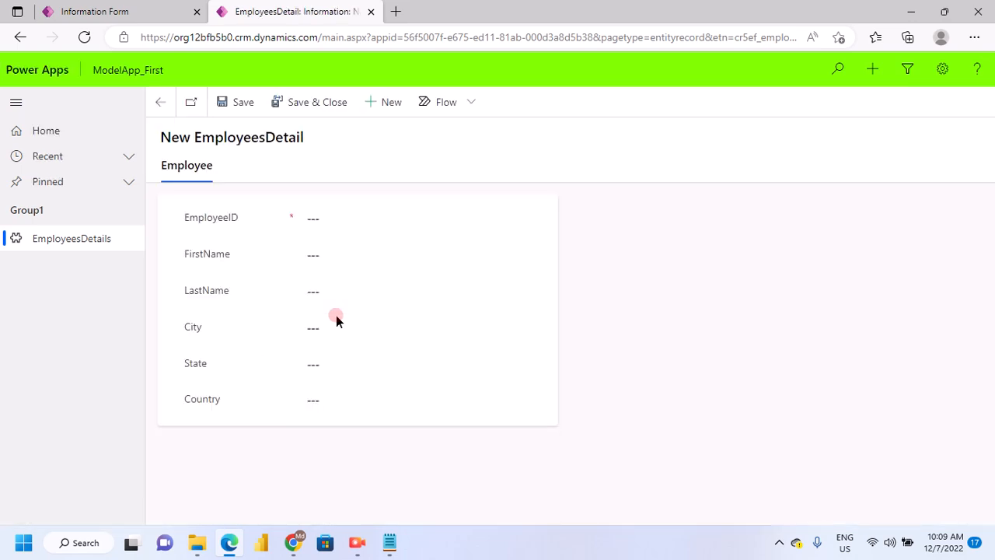
left_click(311, 217)
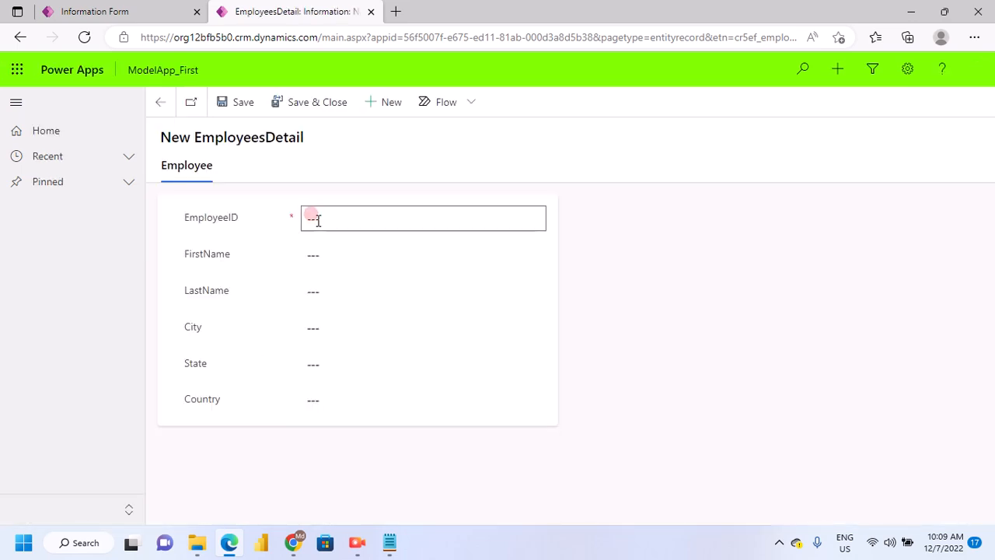
left_click(420, 248)
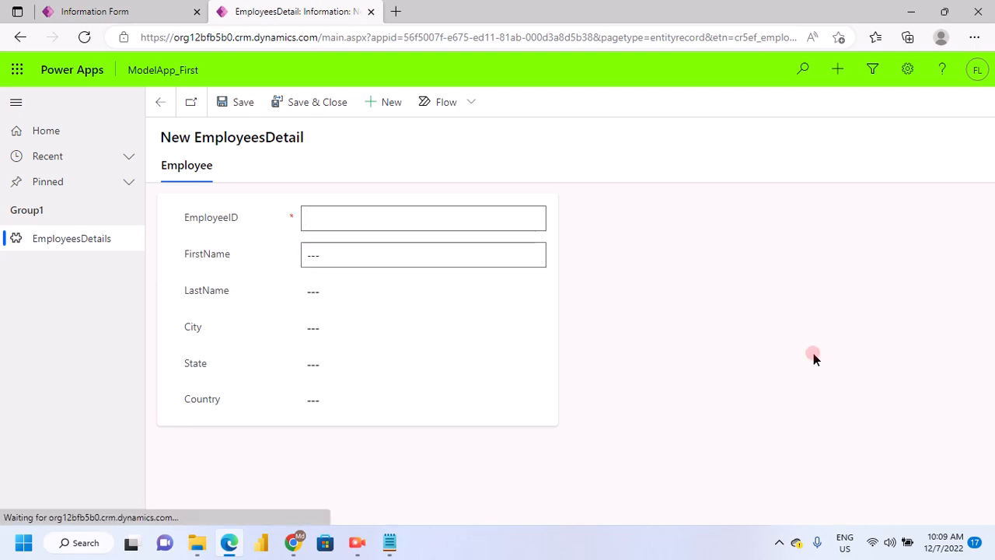
type("00")
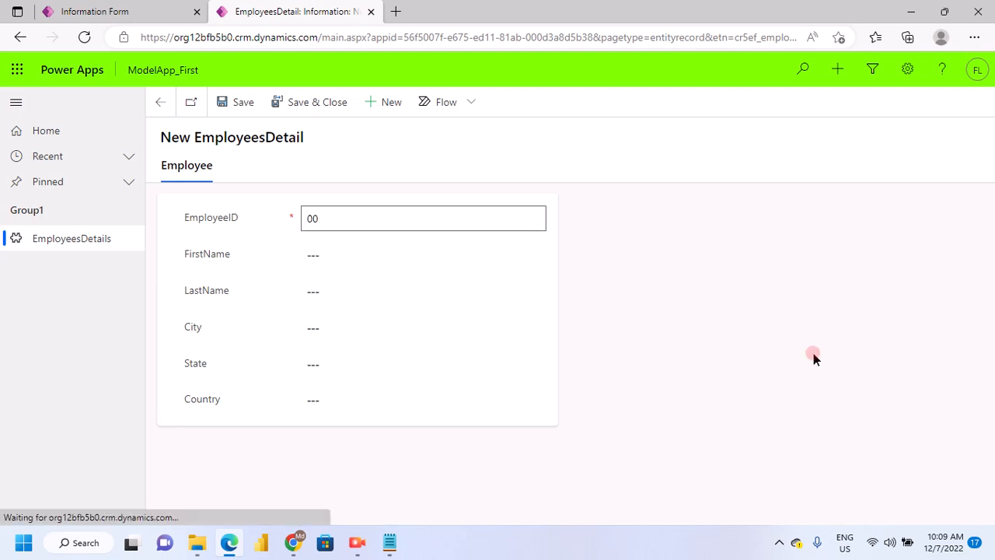
type("1")
key("BackSpace")
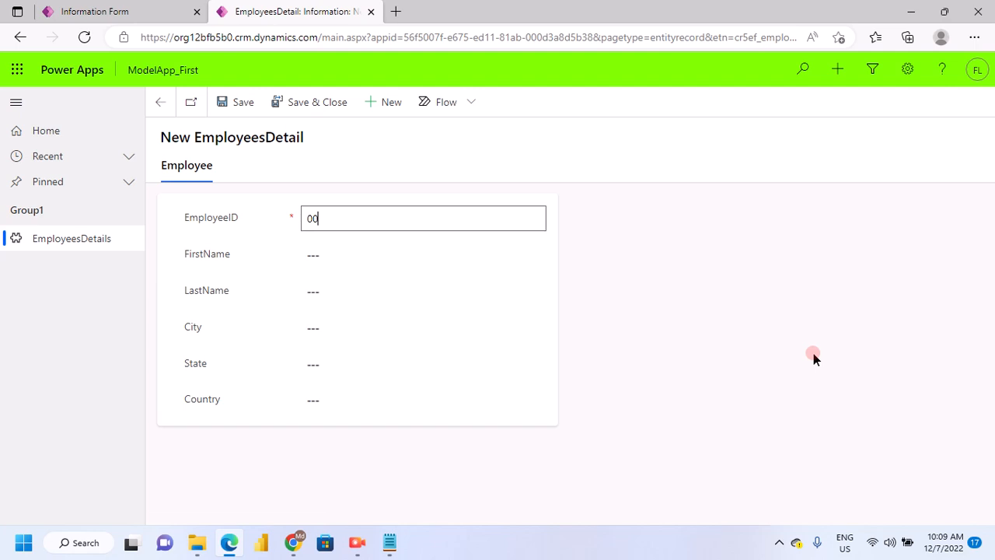
type("8")
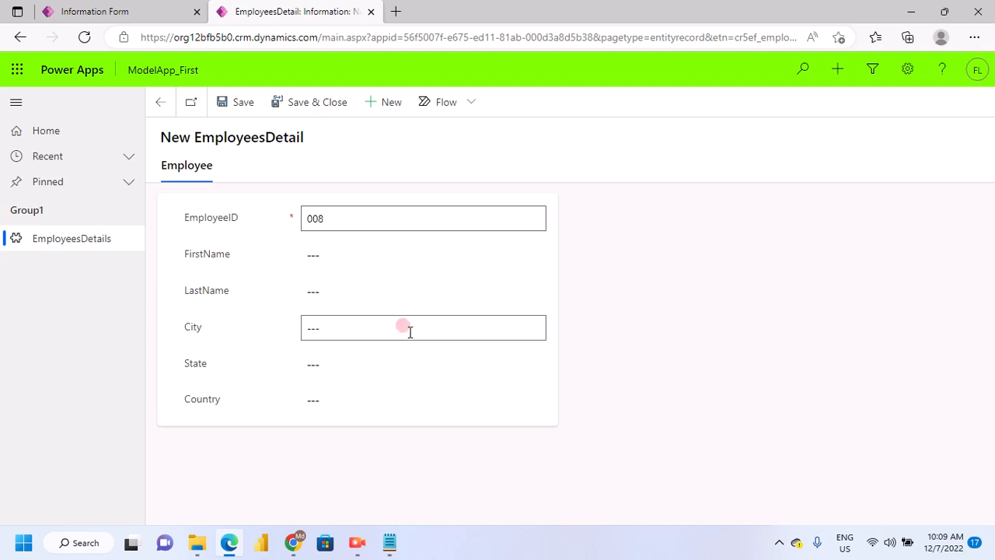
Enter the employee's first name and last-name initial in the new record
left_click(311, 254)
type("M")
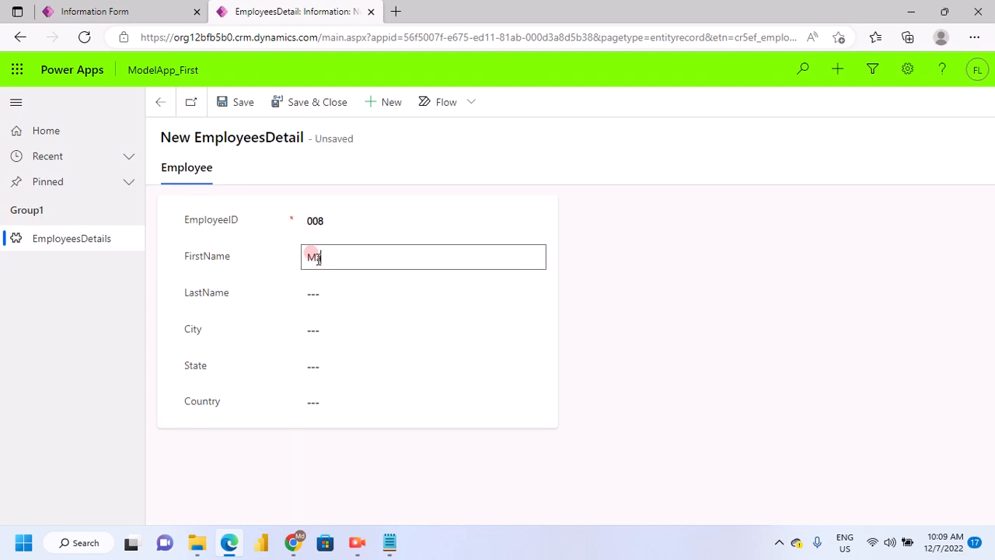
type("adhu")
left_click(314, 291)
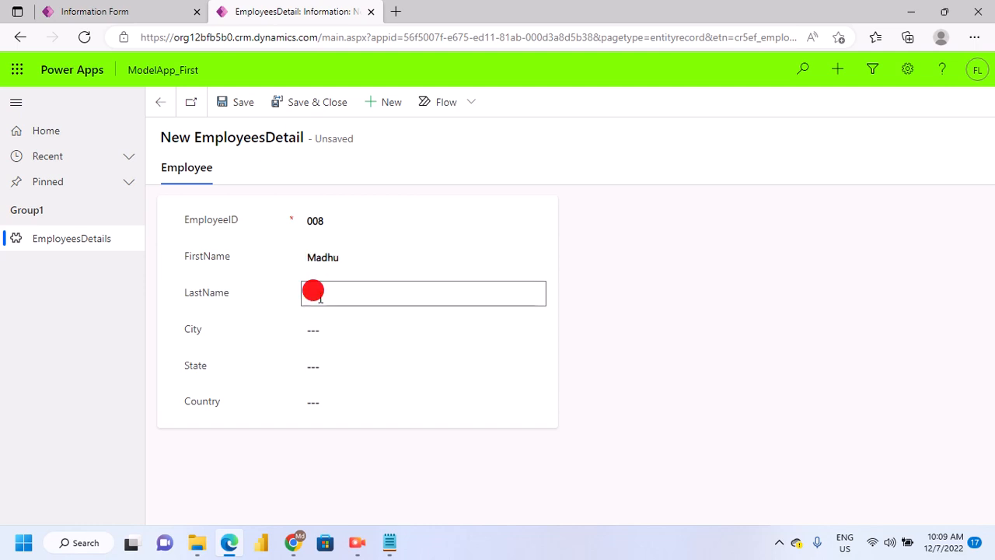
type("S")
Enter Kerela as the new employee's city and reuse the same value for the state
left_click(311, 320)
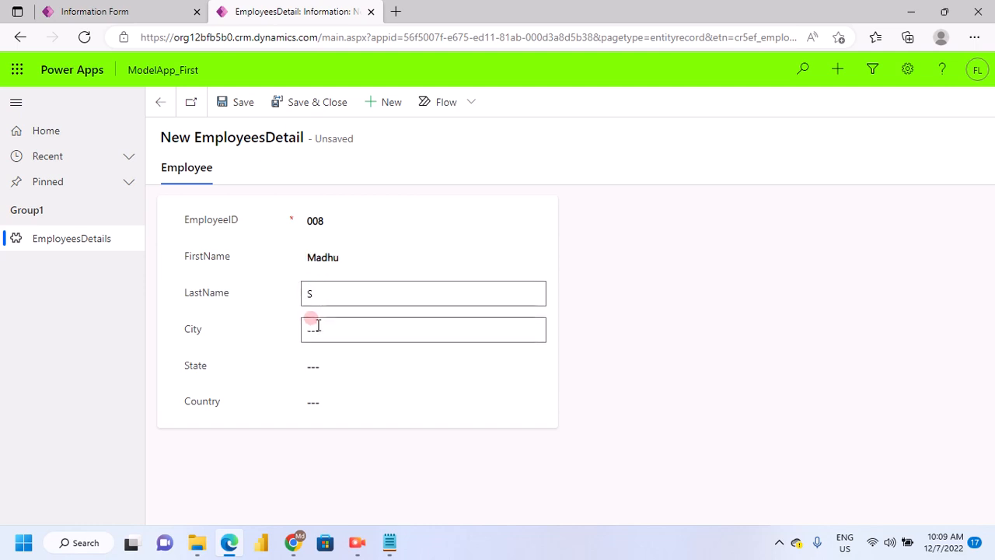
left_click(314, 327)
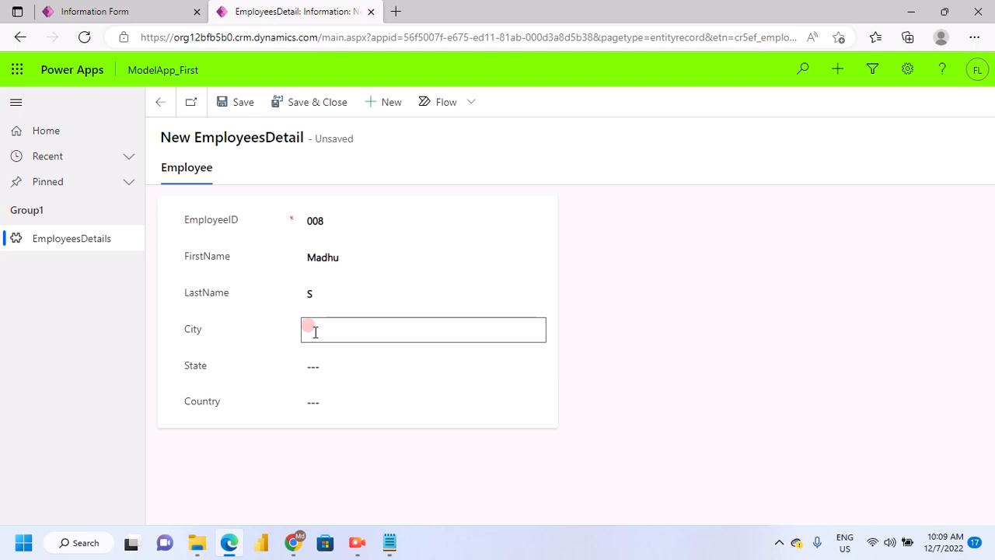
type("Kerela")
left_click(322, 350)
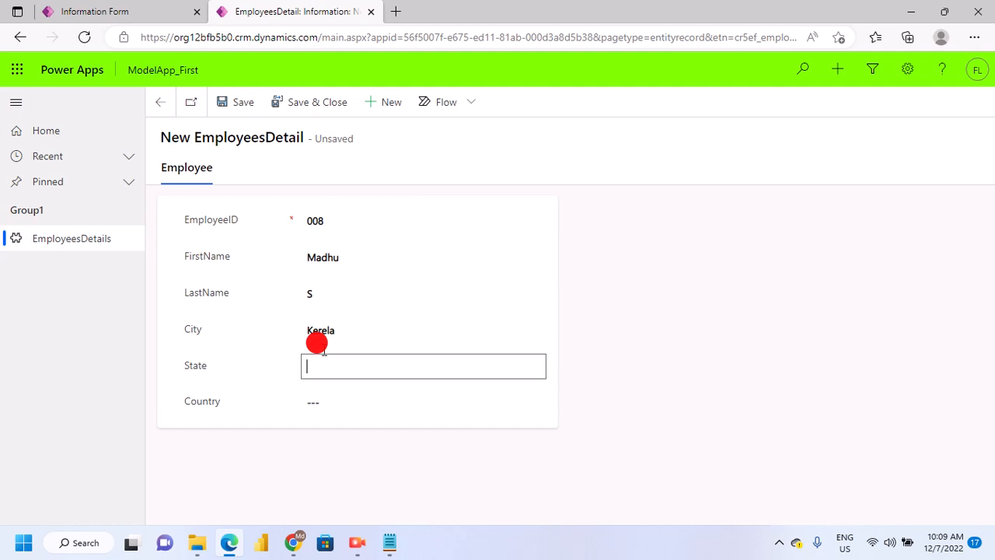
left_click(315, 322)
key("ctrl+c")
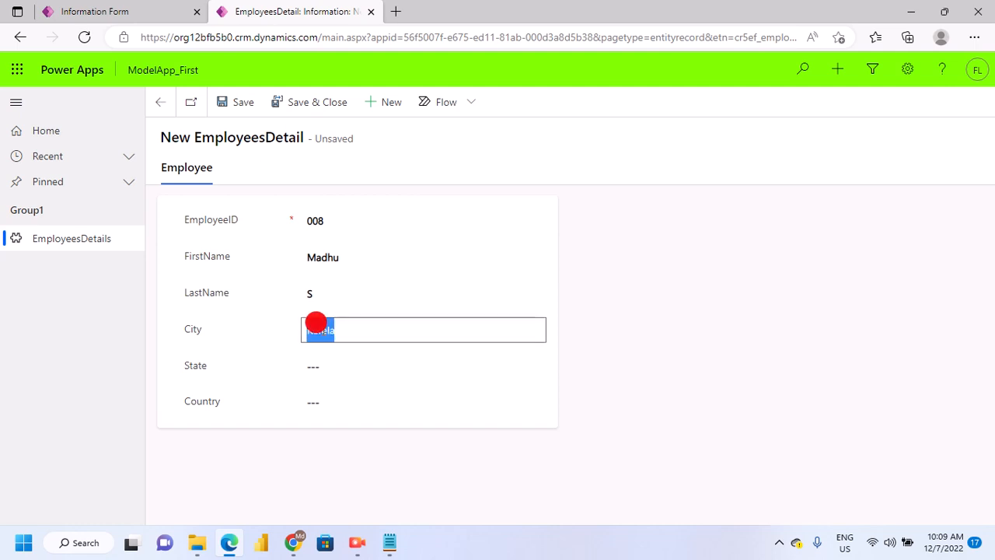
left_click(312, 362)
key("ctrl+v")
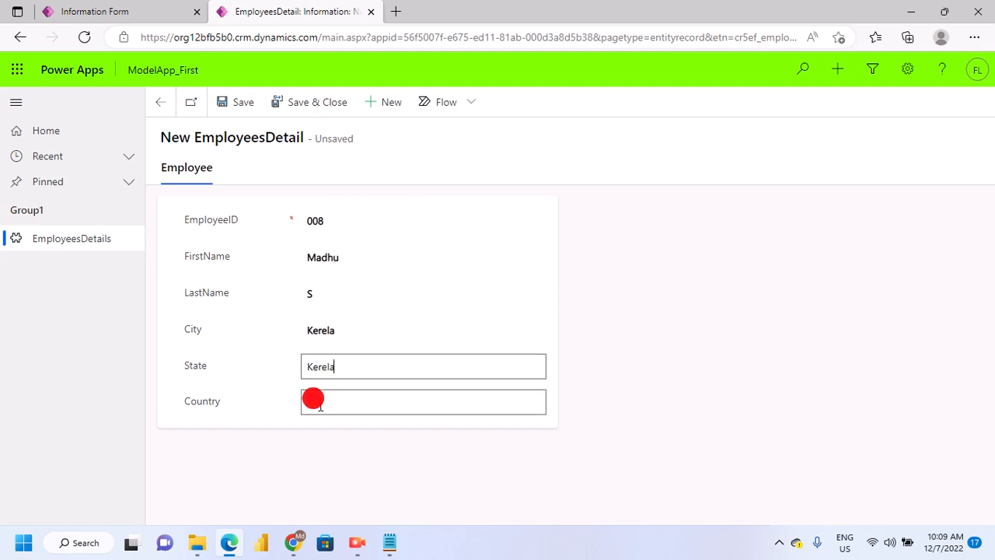
Set the new employee's country to India, then save and close the record
left_click(319, 407)
type("In")
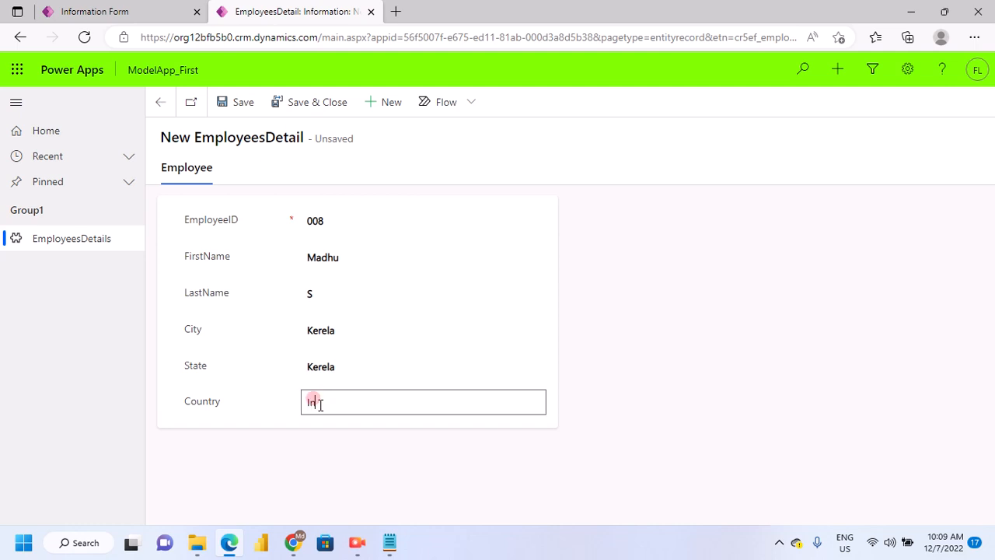
type("dia")
left_click(244, 110)
left_click(297, 98)
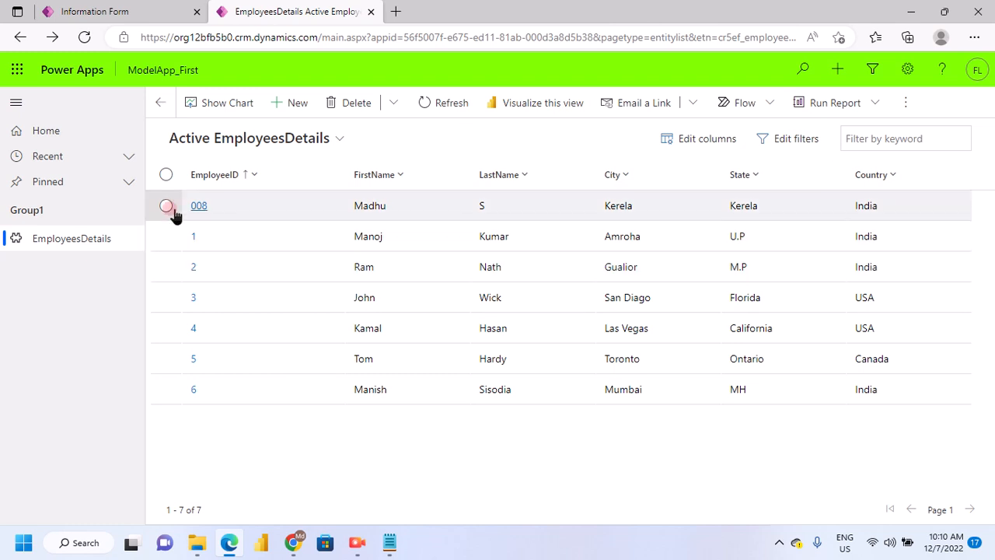
Open the newly added employee record for editing and re-enter its EmployeeID without the leading zeros
left_click(166, 207)
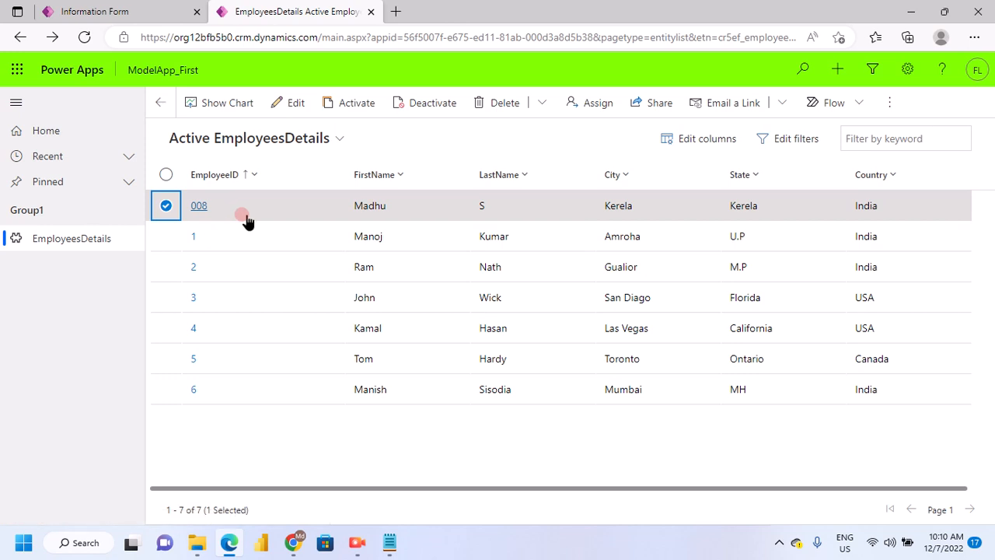
left_click(289, 104)
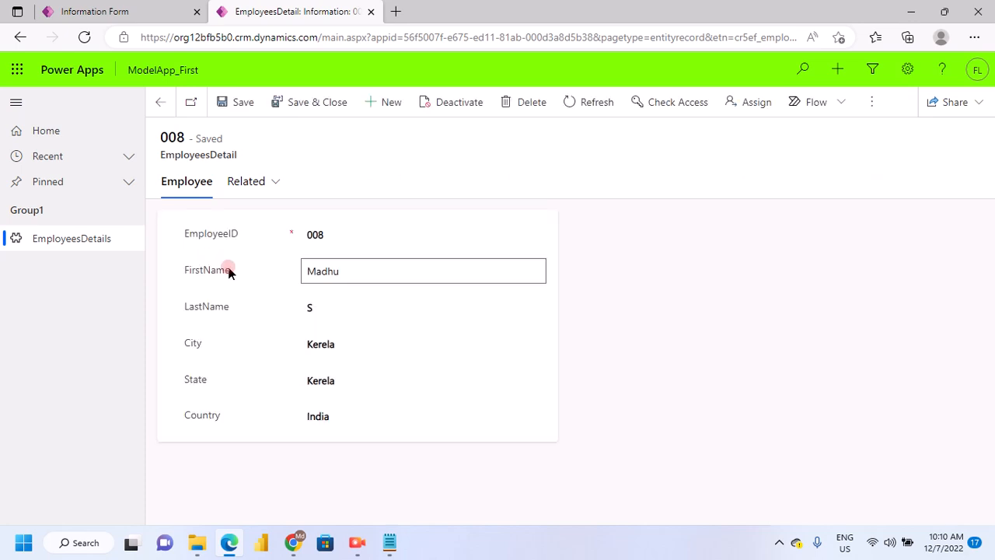
double_click(334, 234)
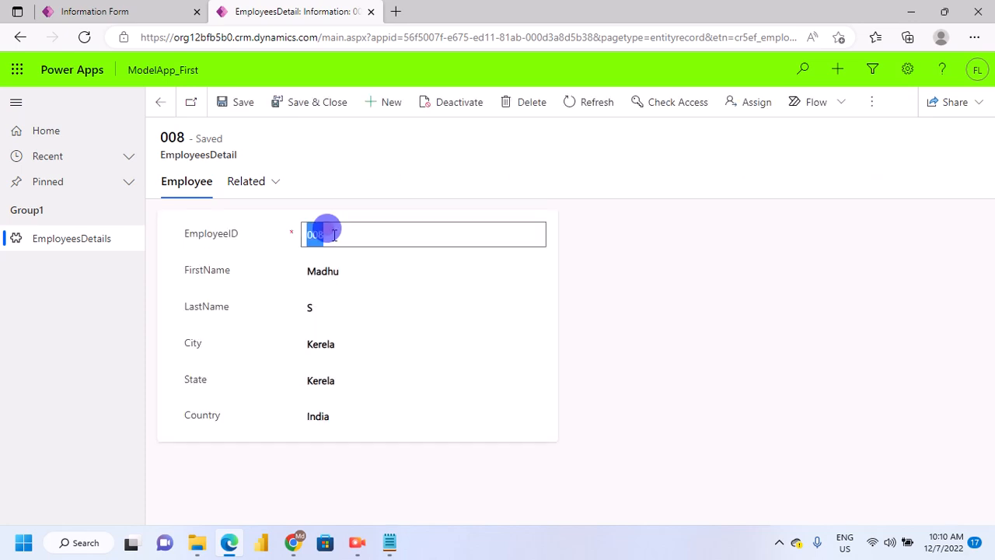
type("8")
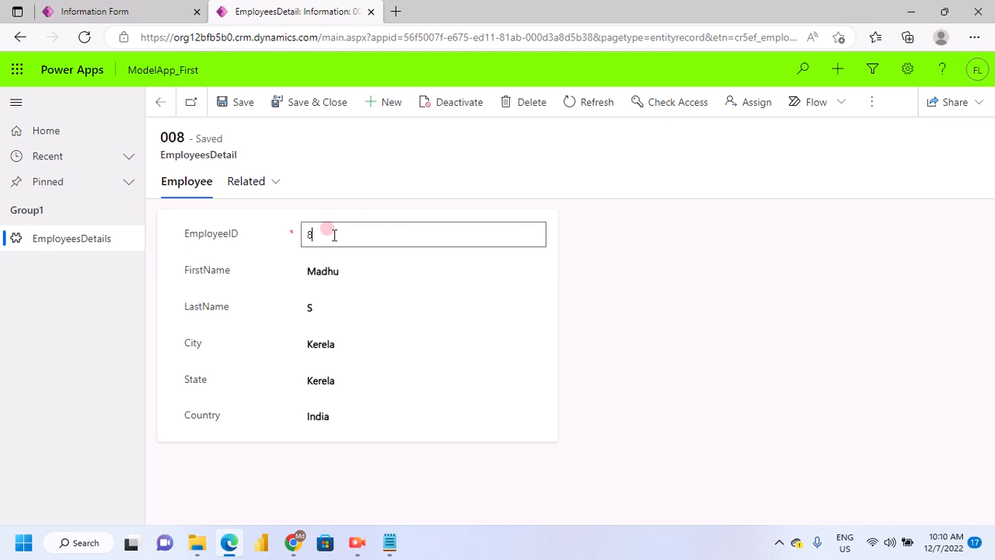
Replace the record's last-name initial with a full last name and enter a different first name
left_click(322, 306)
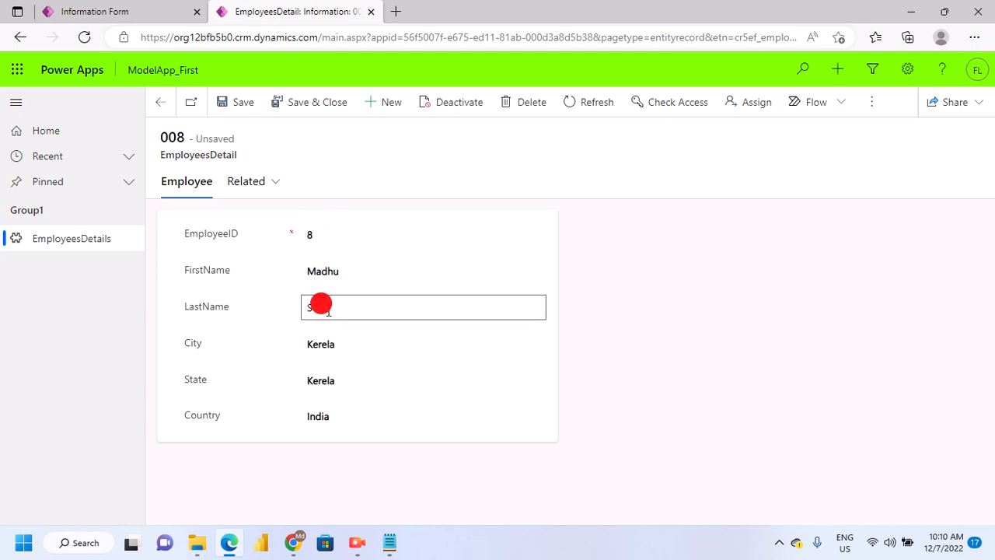
type("Shankar")
left_click(319, 269)
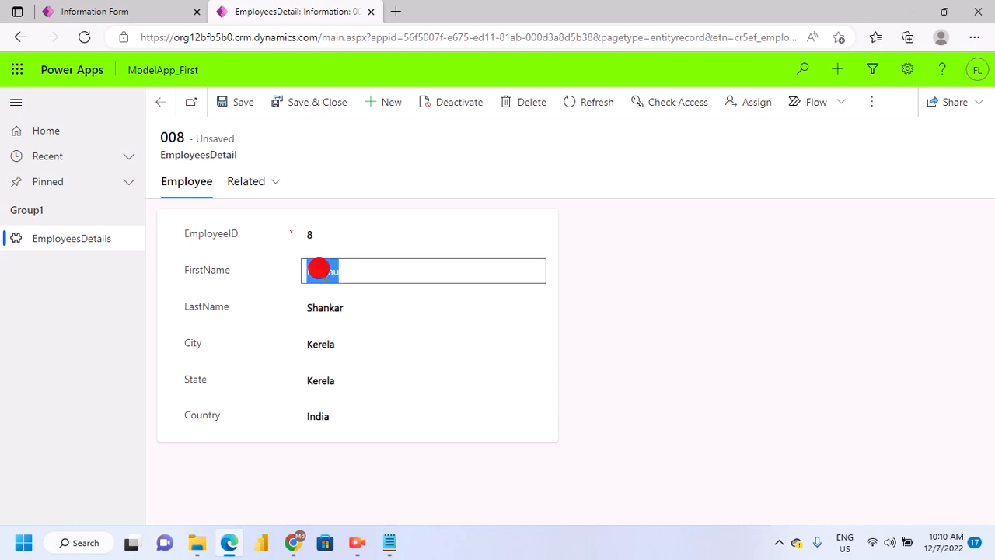
type("Ram")
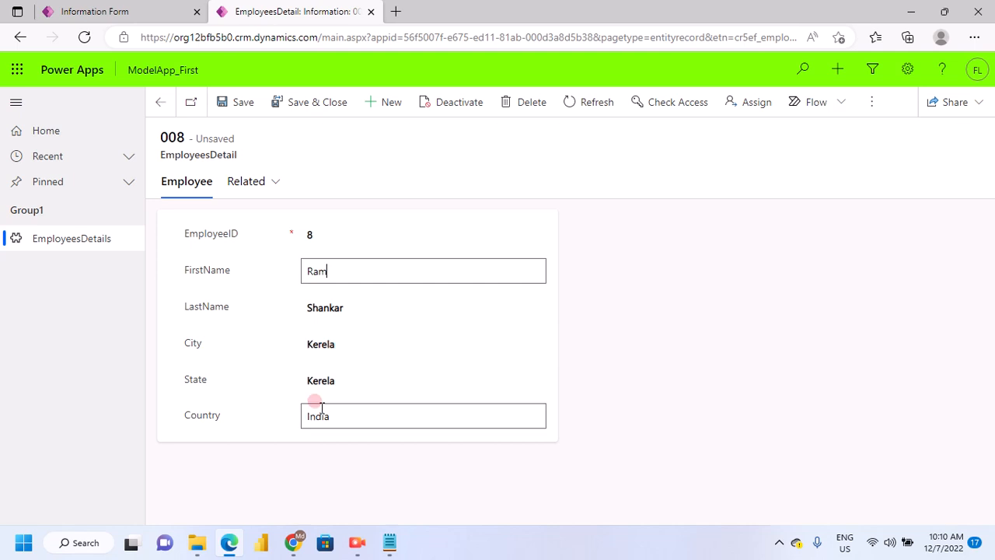
Change the employee's city to Dubai and reuse the same value for the state
left_click(327, 346)
left_click_drag(327, 345, 352, 350)
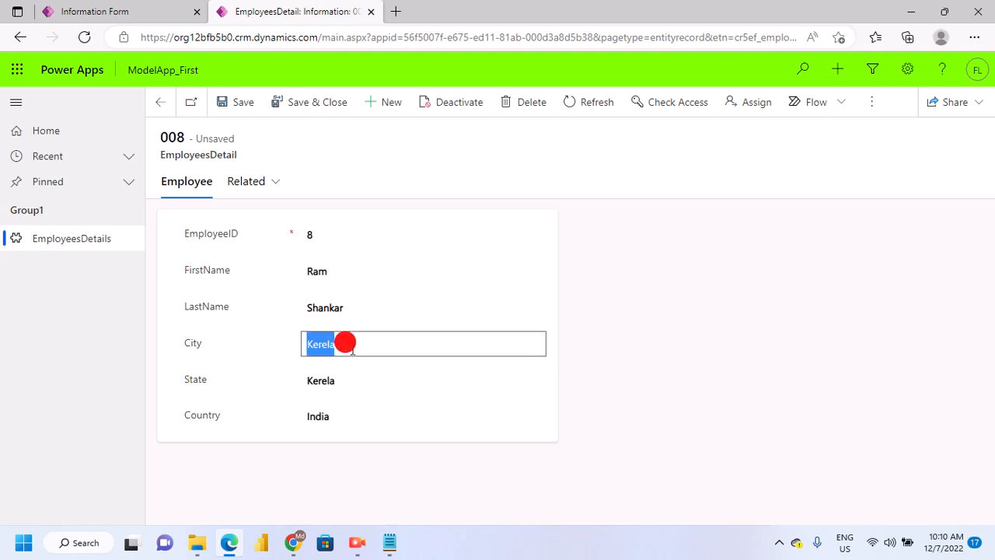
type("Dubai")
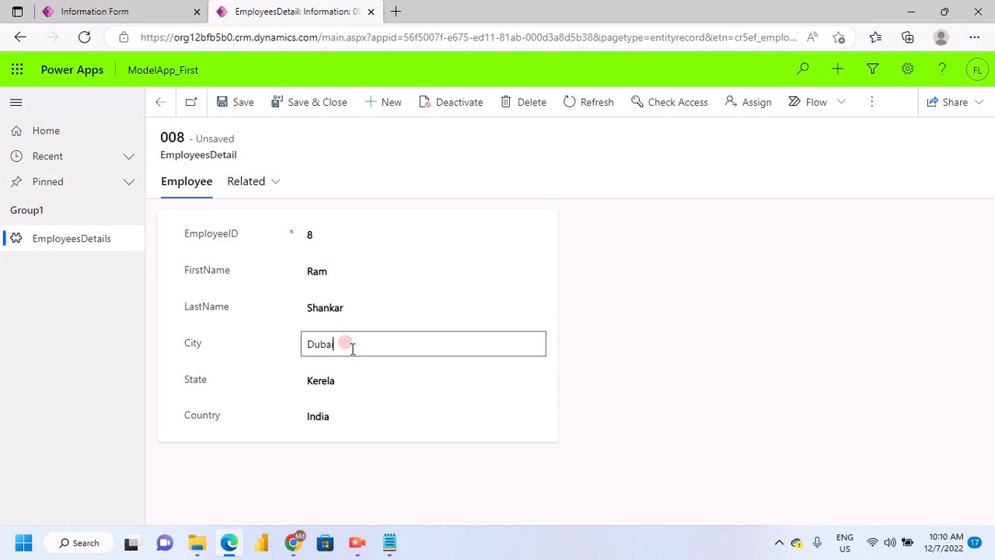
left_click(321, 377)
left_click(321, 379)
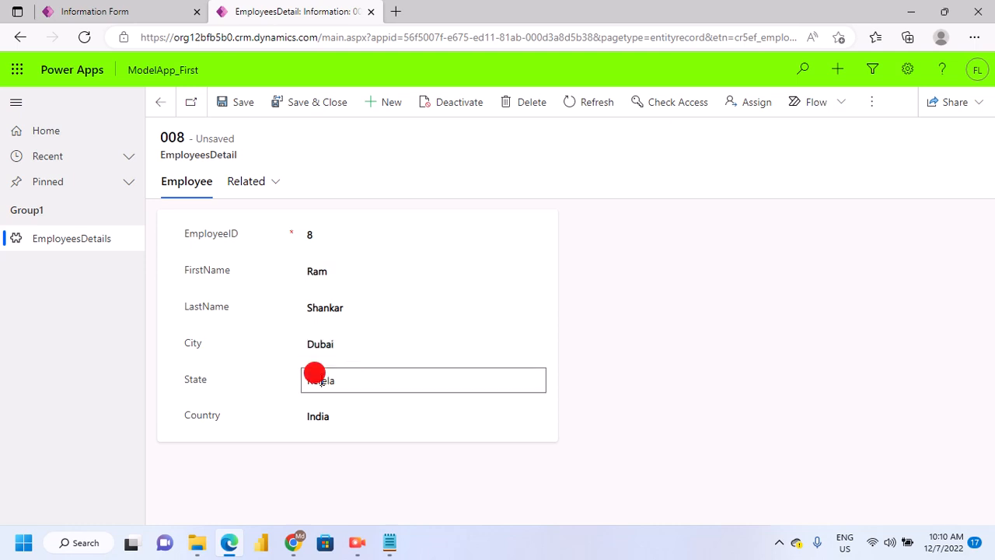
left_click_drag(321, 381, 353, 383)
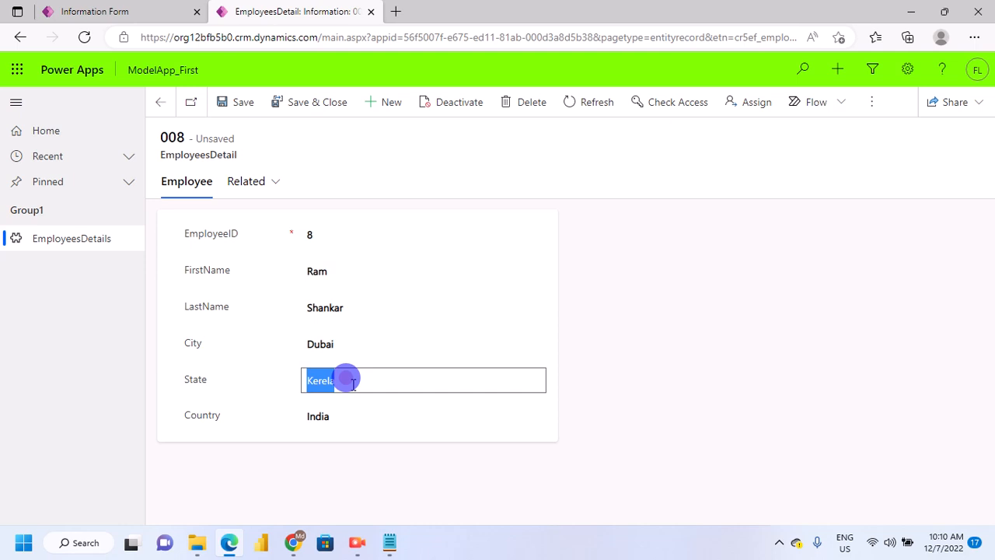
left_click(322, 344)
key("ctrl+c")
left_click(321, 377)
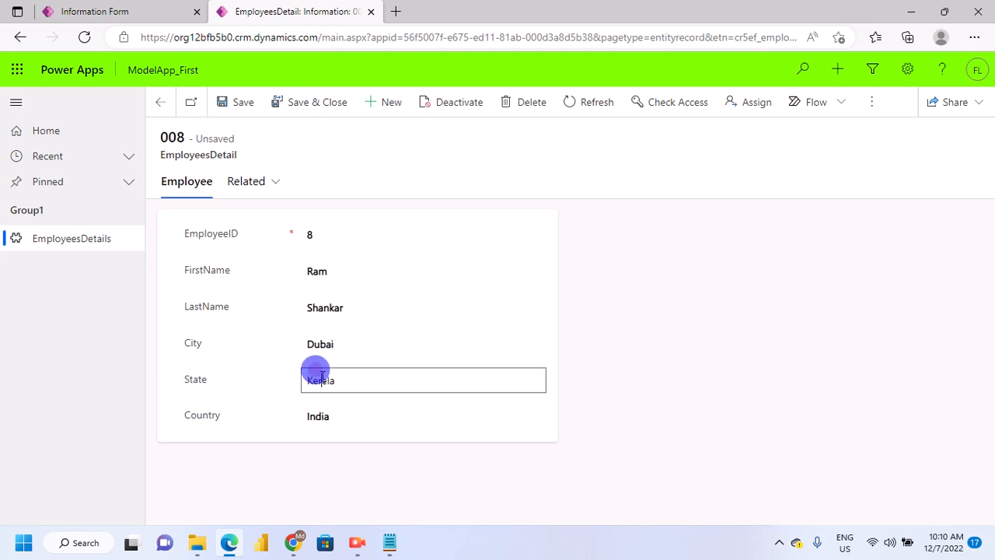
double_click(321, 377)
key("ctrl+v")
Set the employee's country to UAE, then save and close the record
left_click(320, 410)
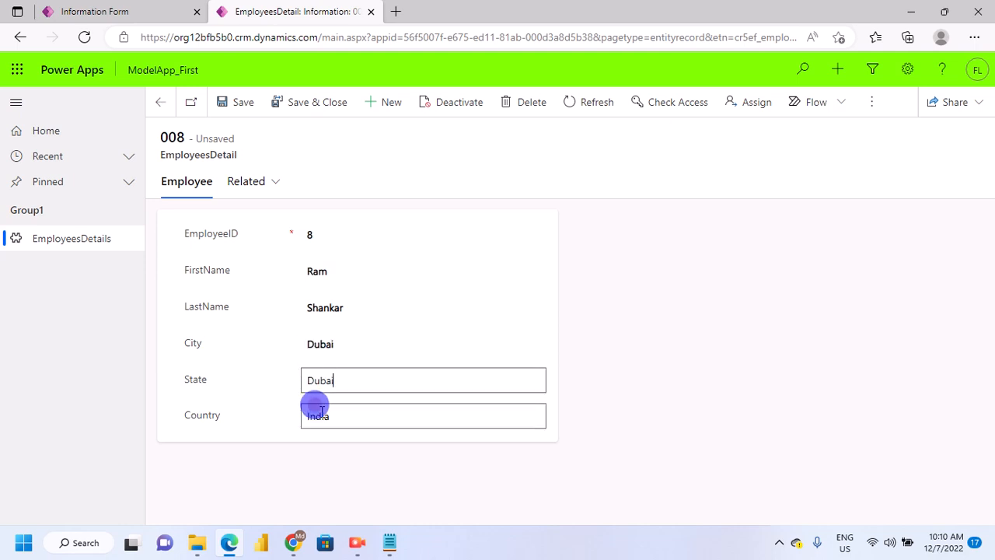
double_click(319, 412)
type("U")
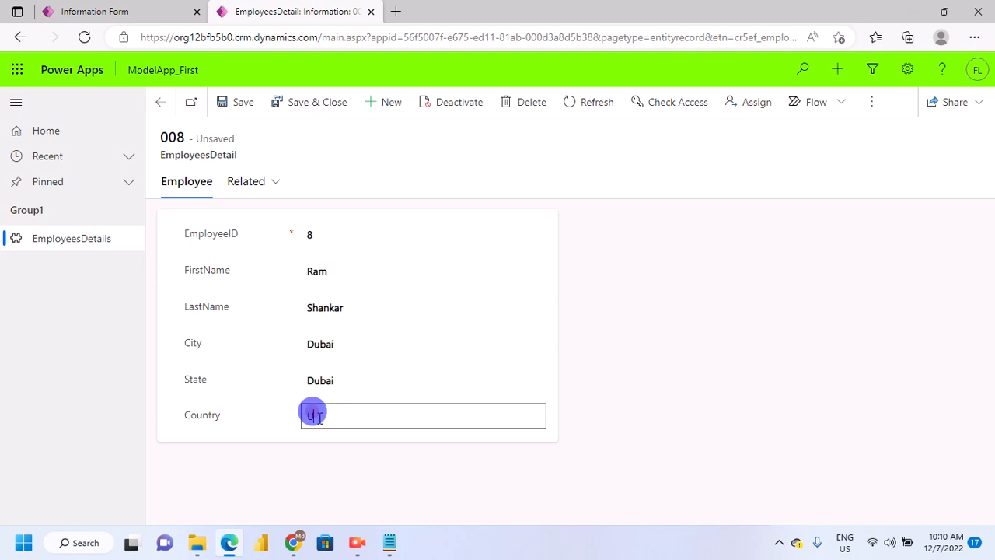
type("AE")
left_click(294, 102)
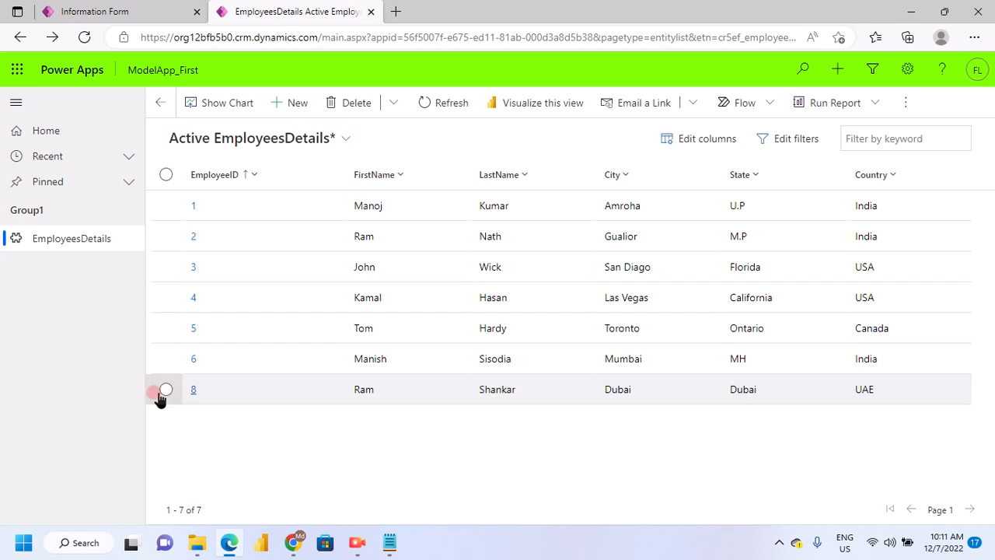
Delete the employee record whose city is Mumbai from the active employees view
left_click(164, 363)
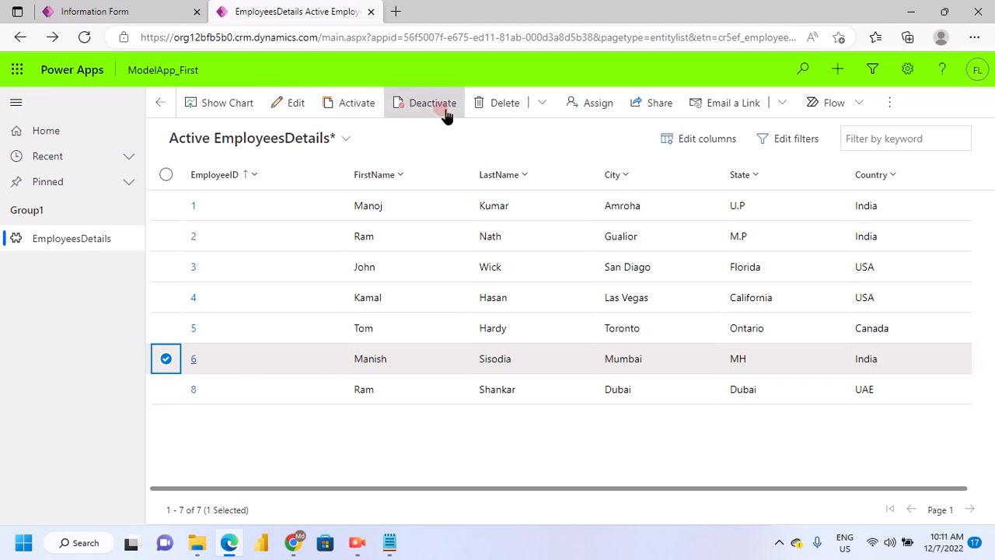
left_click(166, 329)
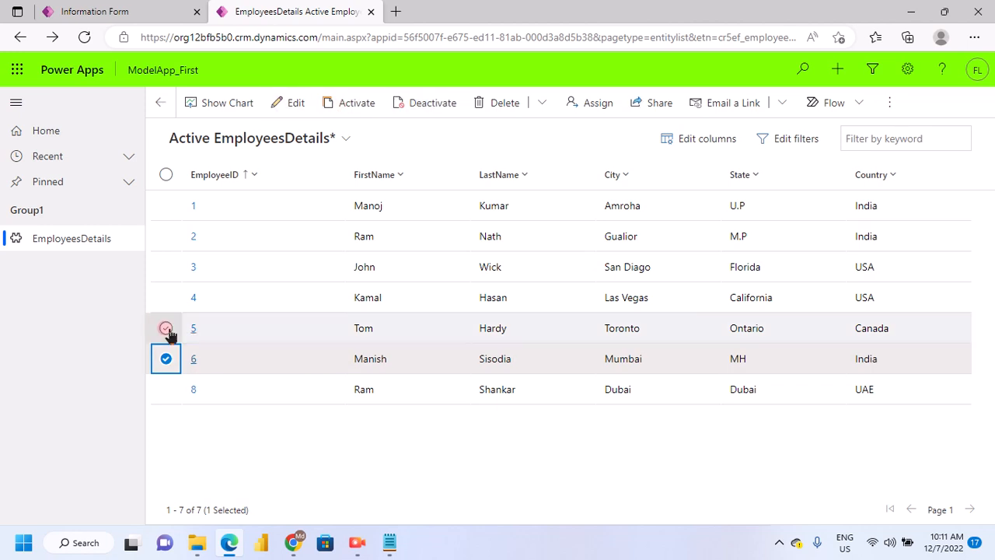
left_click(436, 110)
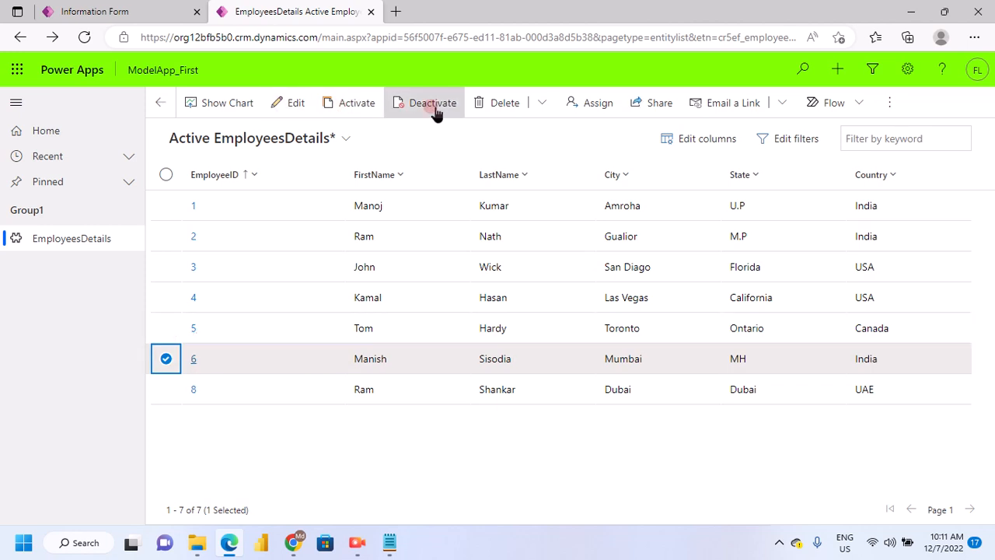
left_click(510, 107)
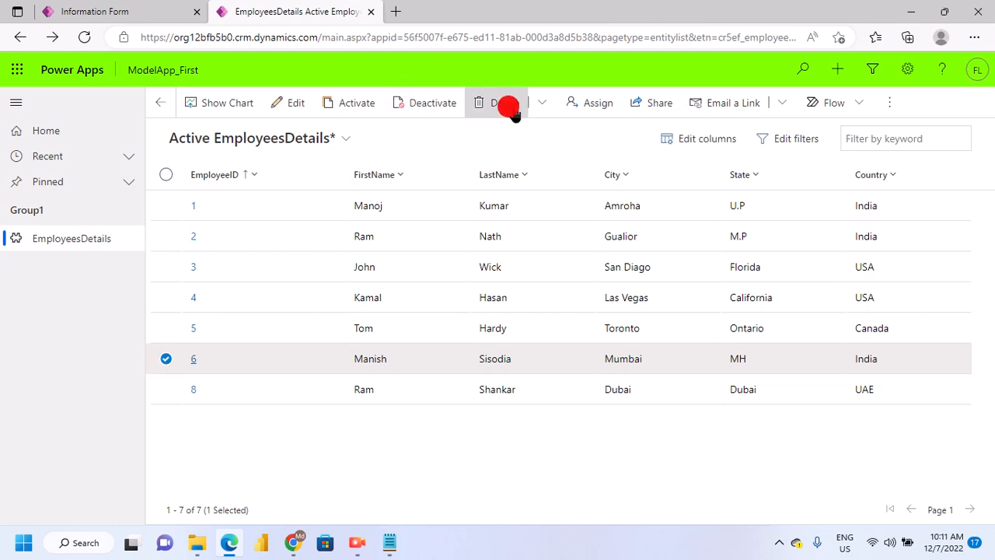
key("Return")
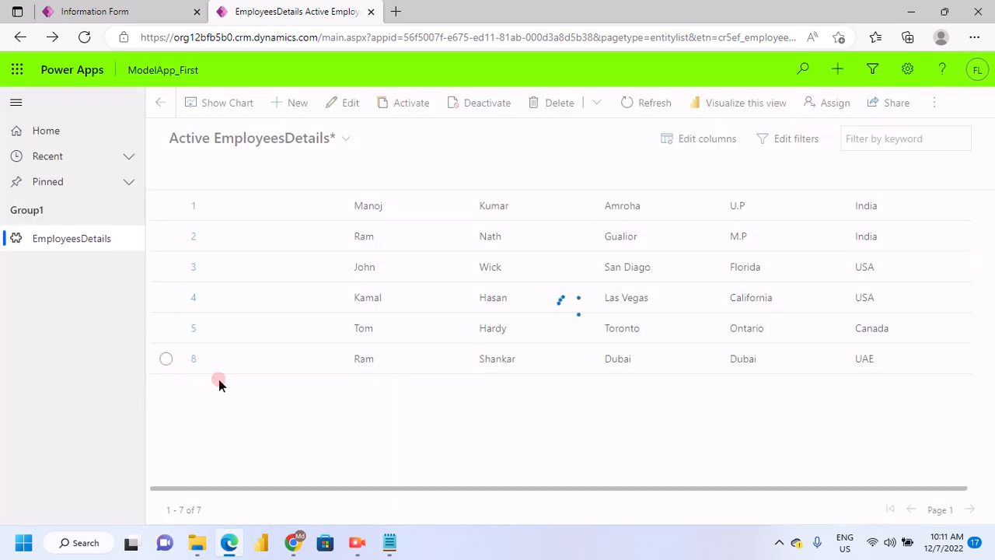
Return to the Information form designer and leave it for the EmployeesDetail table's list of forms
left_click(116, 12)
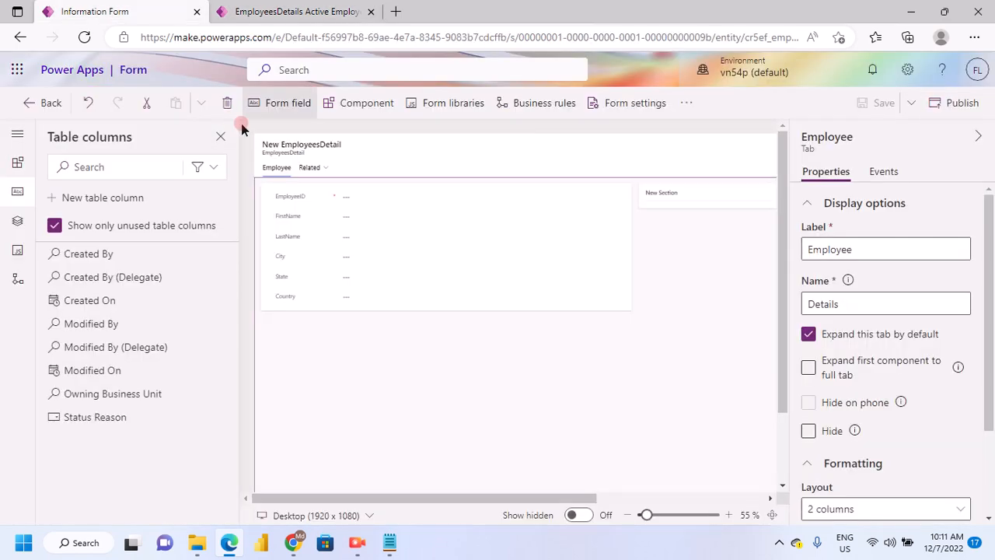
left_click(388, 279)
left_click(573, 371)
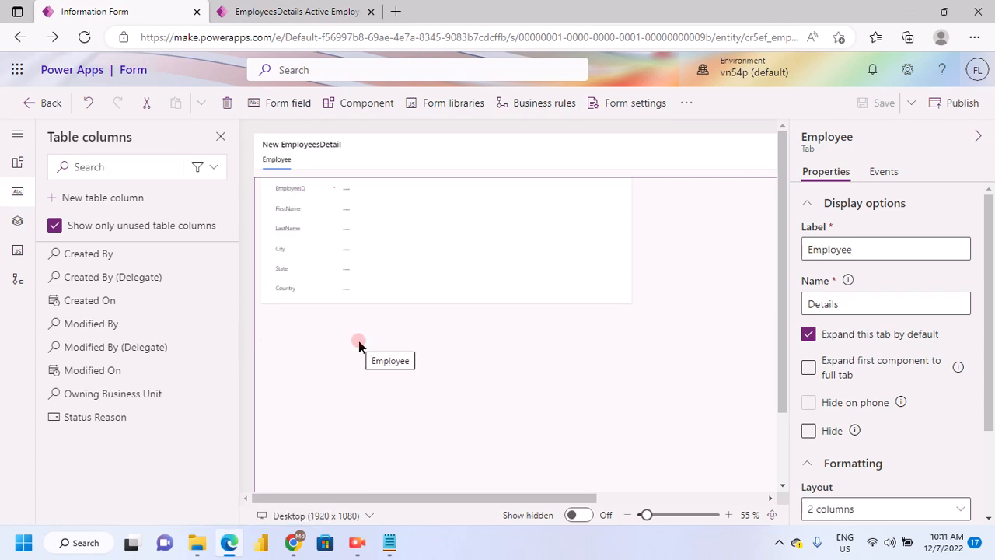
left_click(471, 365)
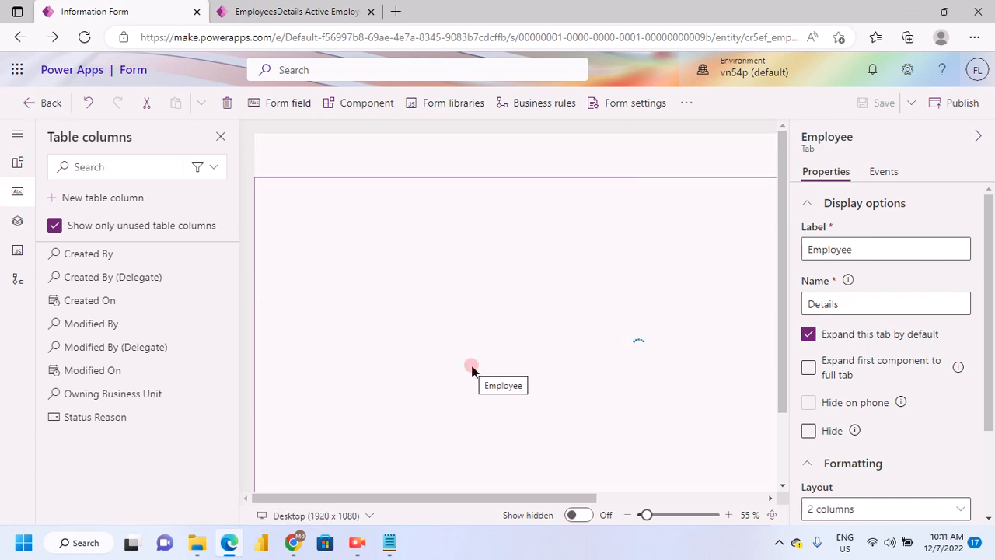
left_click(28, 104)
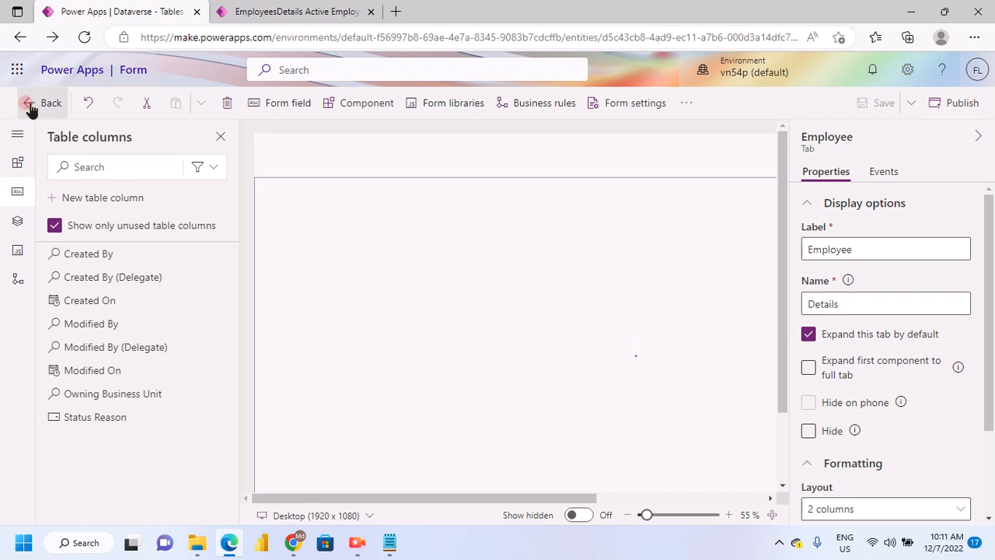
left_click(306, 287)
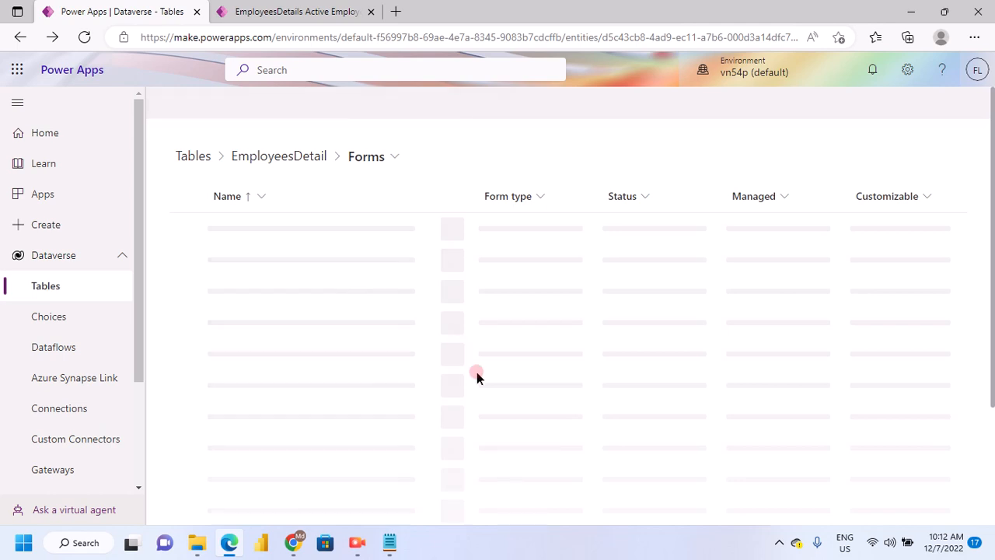
scroll(443, 372, "down", 1)
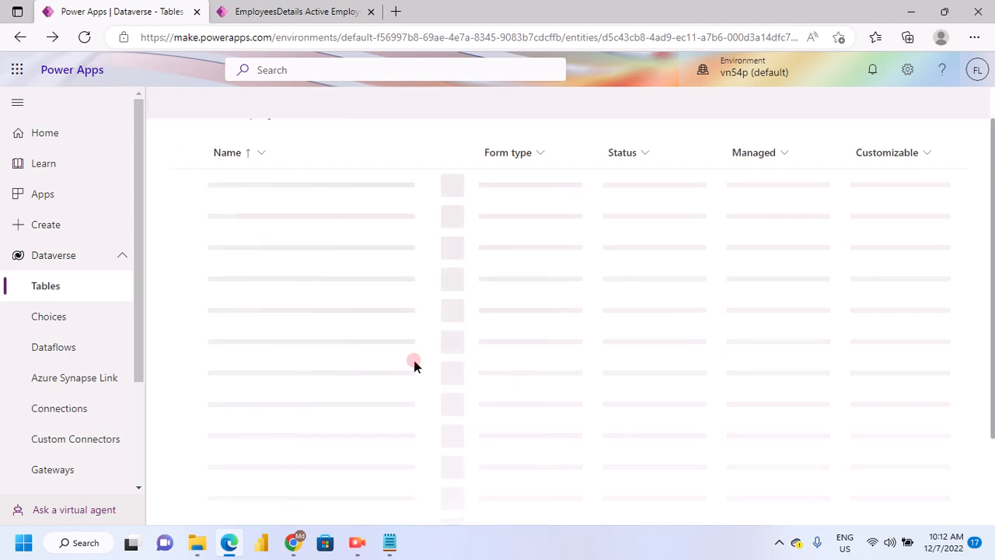
scroll(419, 362, "down", 1)
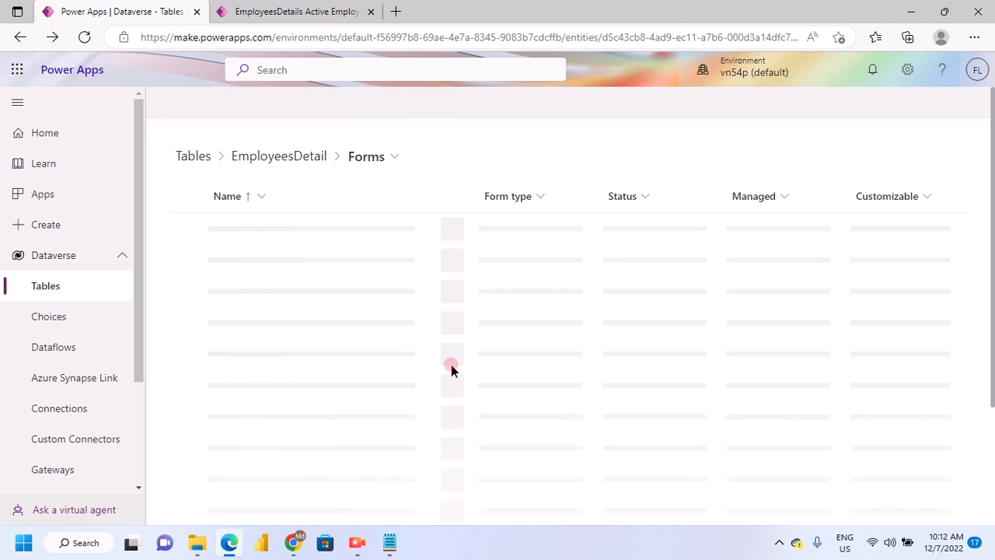
scroll(453, 366, "down", 1)
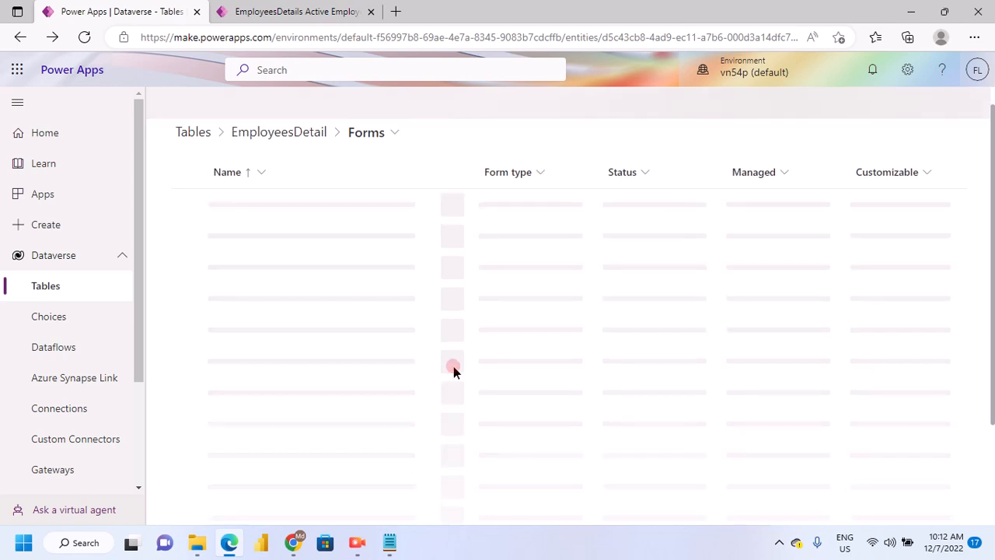
scroll(453, 366, "up", 1)
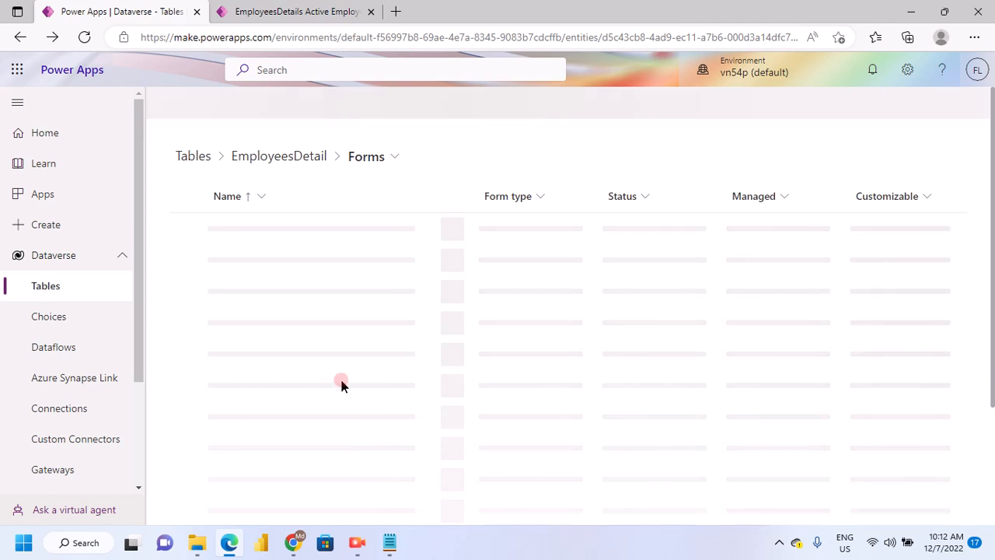
Go back to the EmployeesDetail table overview and check its stored employee rows against the app's edits
mouse_move(389, 541)
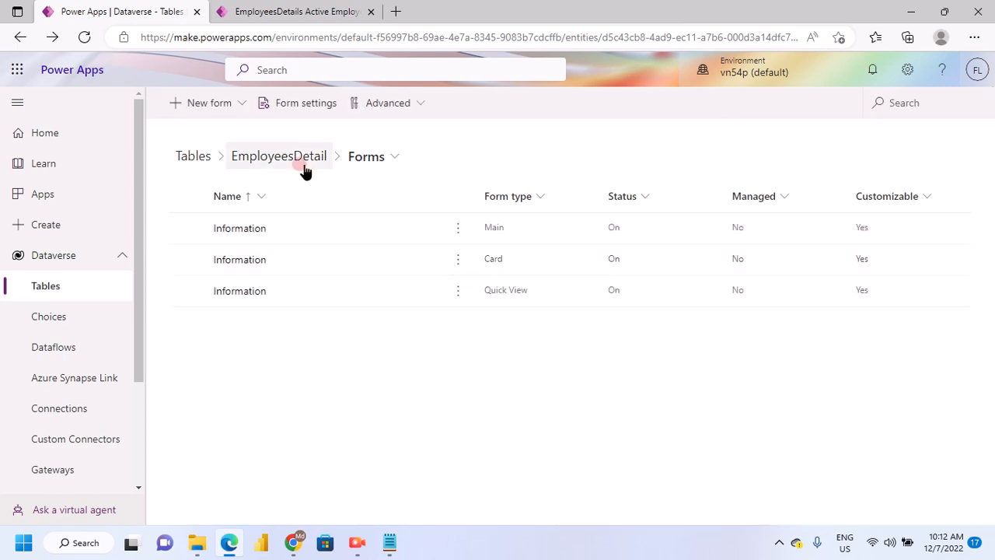
left_click(416, 356)
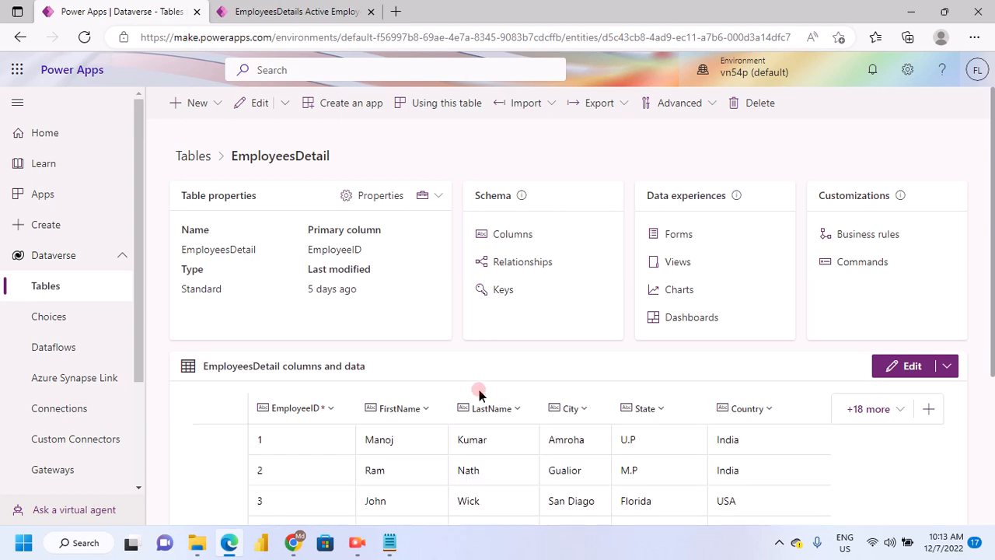
scroll(478, 428, "down", 3)
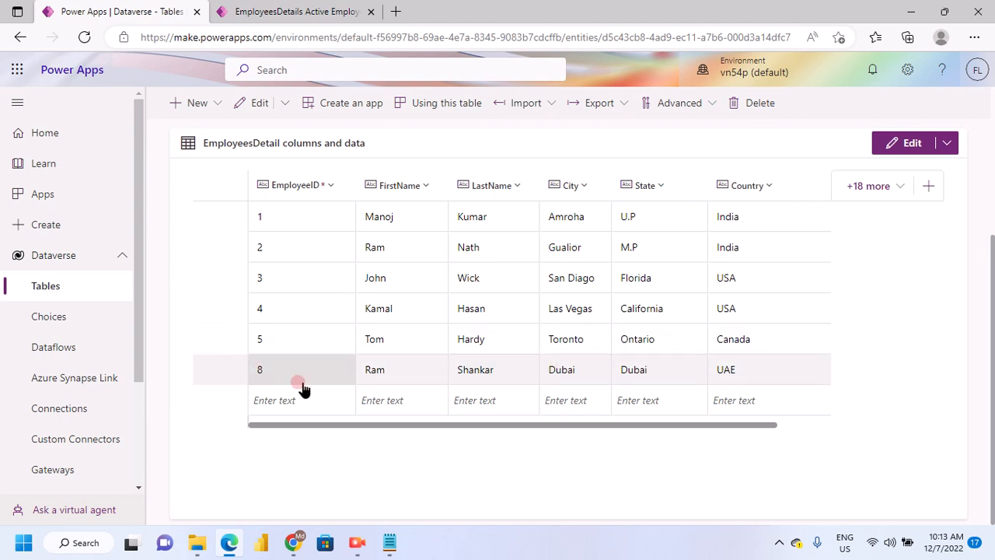
scroll(584, 390, "up", 3)
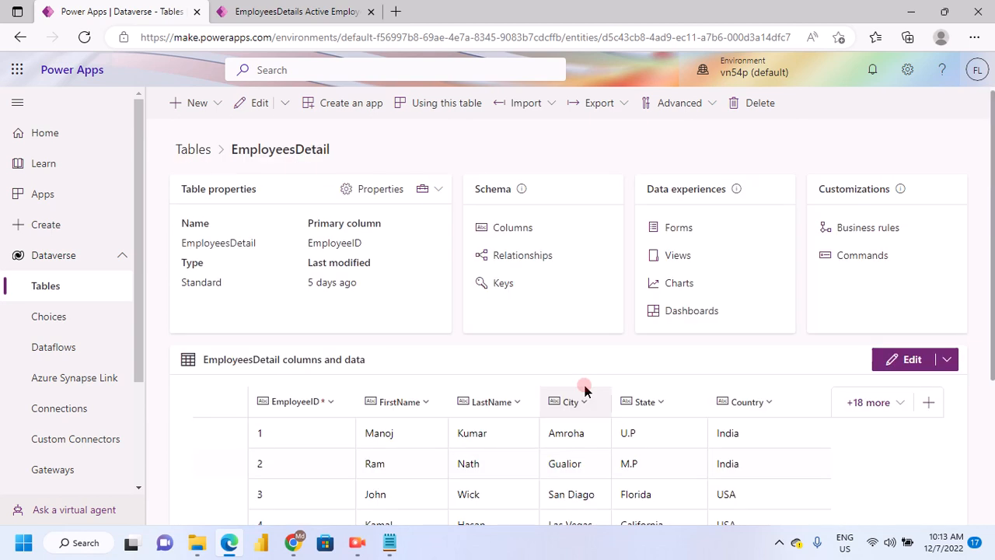
scroll(585, 390, "up", 1)
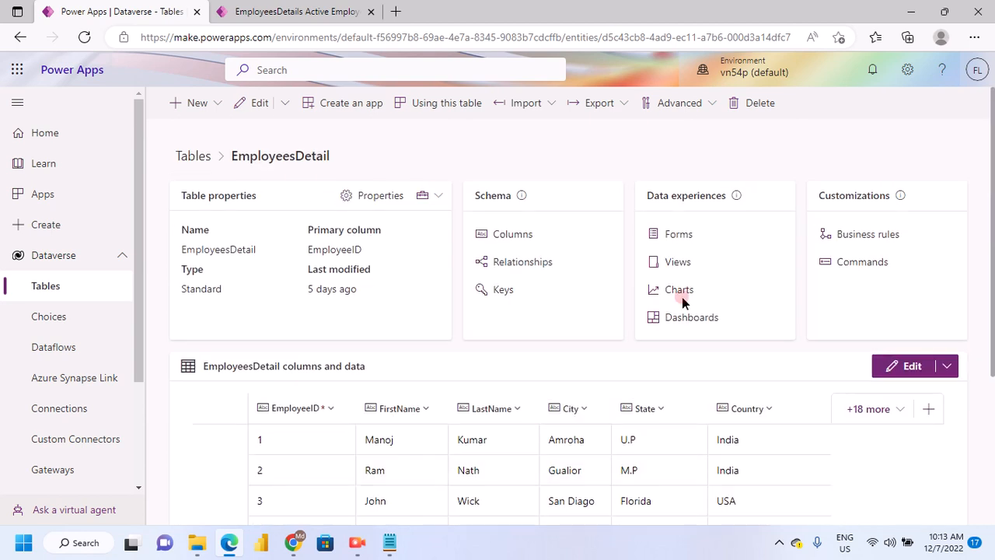
Open the EmployeesDetail table's charts and start creating a new chart
left_click(487, 395)
left_click(379, 361)
left_click(326, 13)
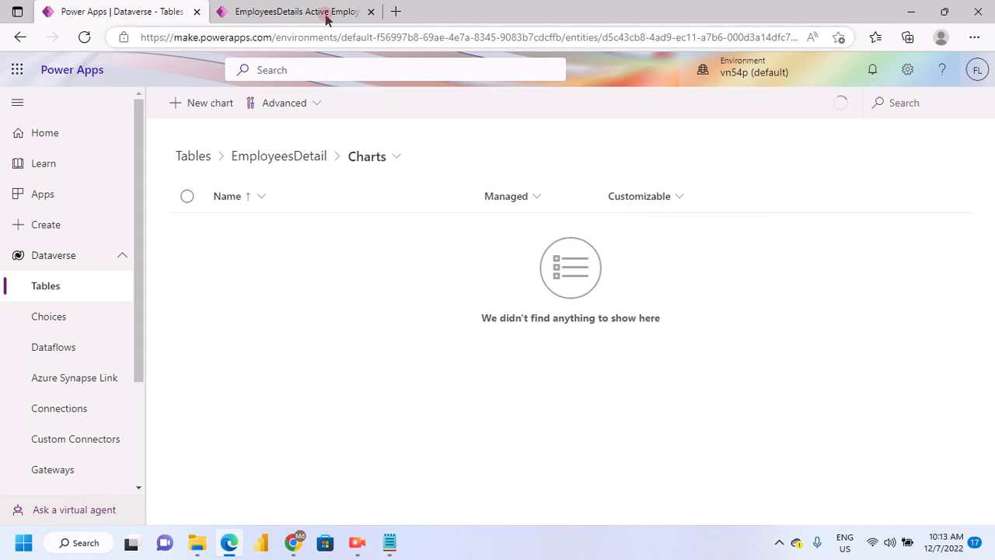
left_click(259, 343)
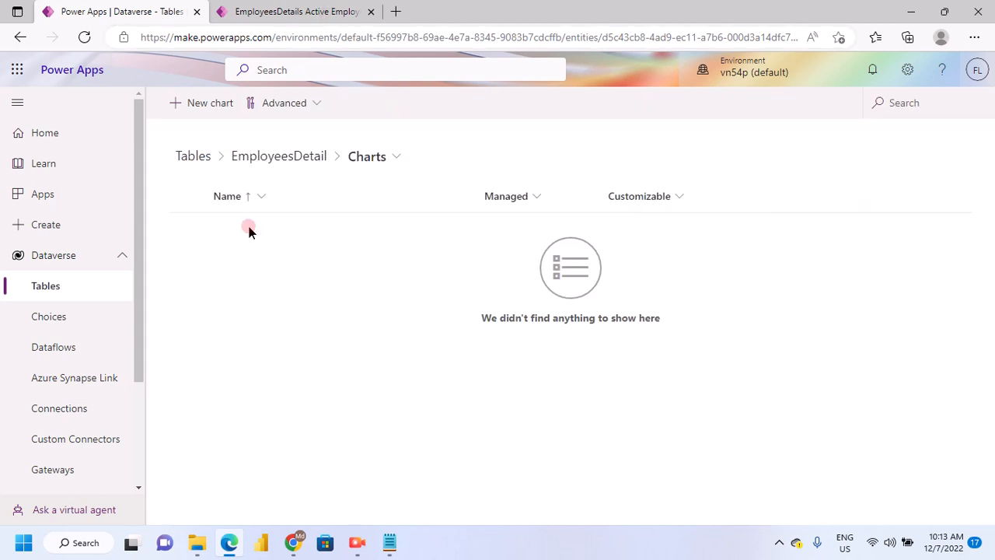
left_click(209, 104)
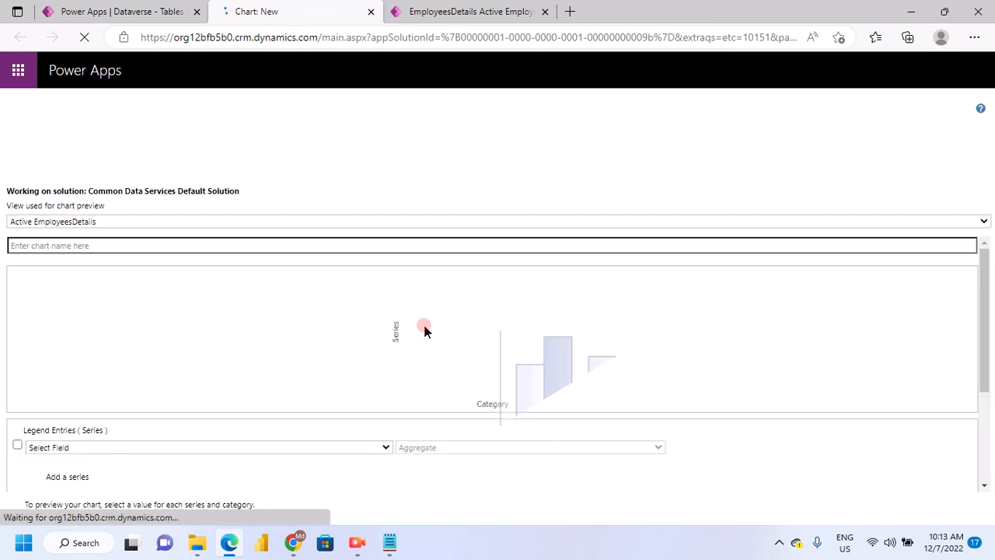
Name the new chart ChartForDetails
left_click(111, 245)
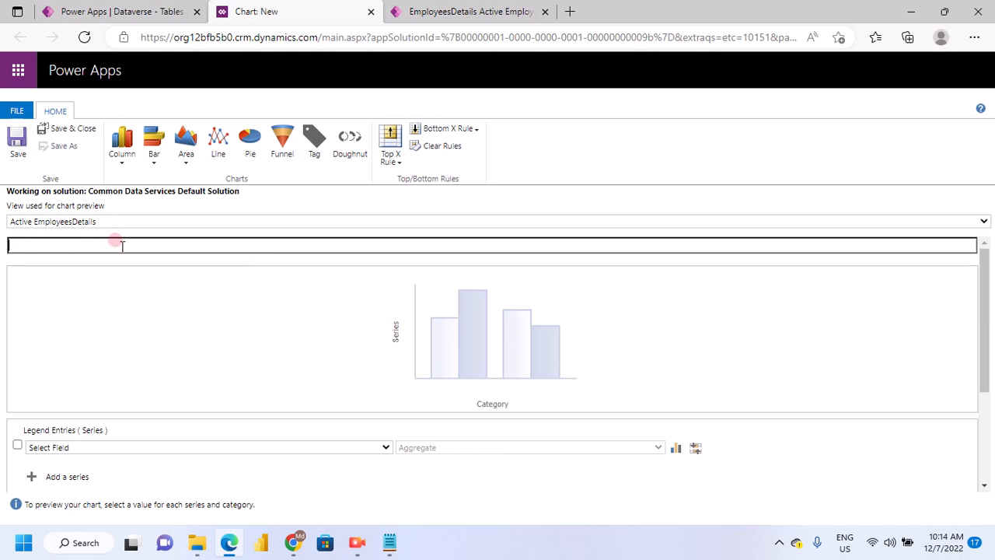
left_click(26, 223)
left_click(69, 244)
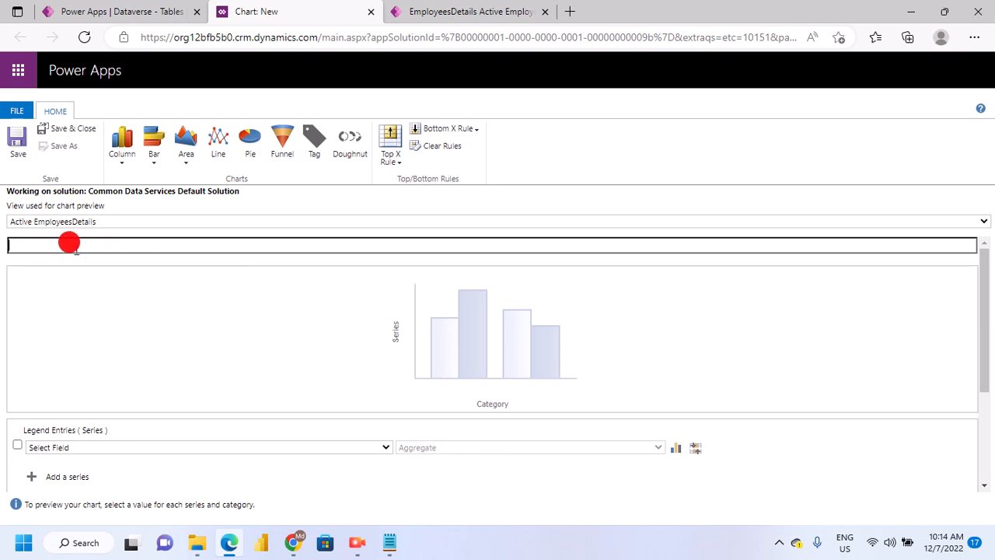
left_click(97, 245)
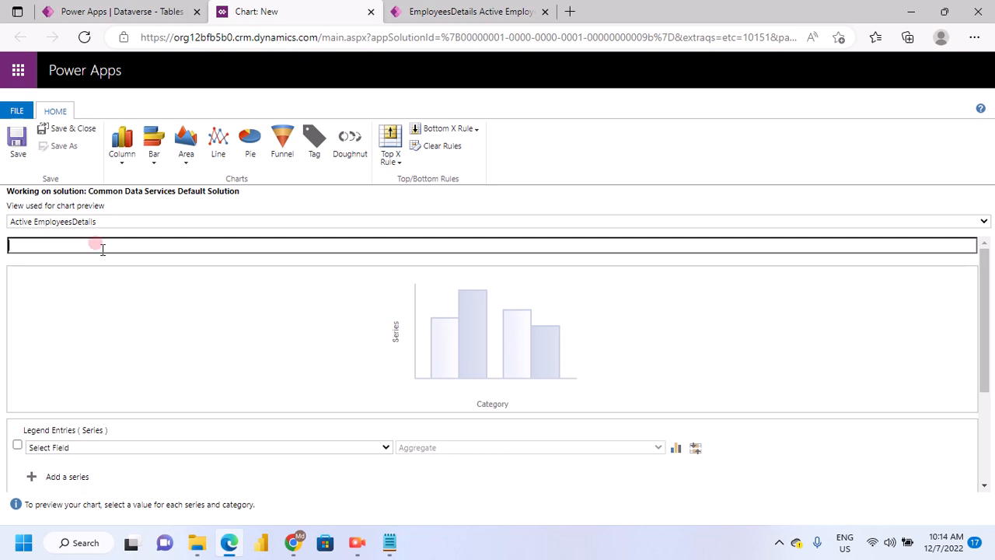
type("ChartForDetails")
Set the chart's first legend series to EmployeeID with the Count:All aggregate
scroll(308, 450, "down", 1)
scroll(62, 393, "down", 1)
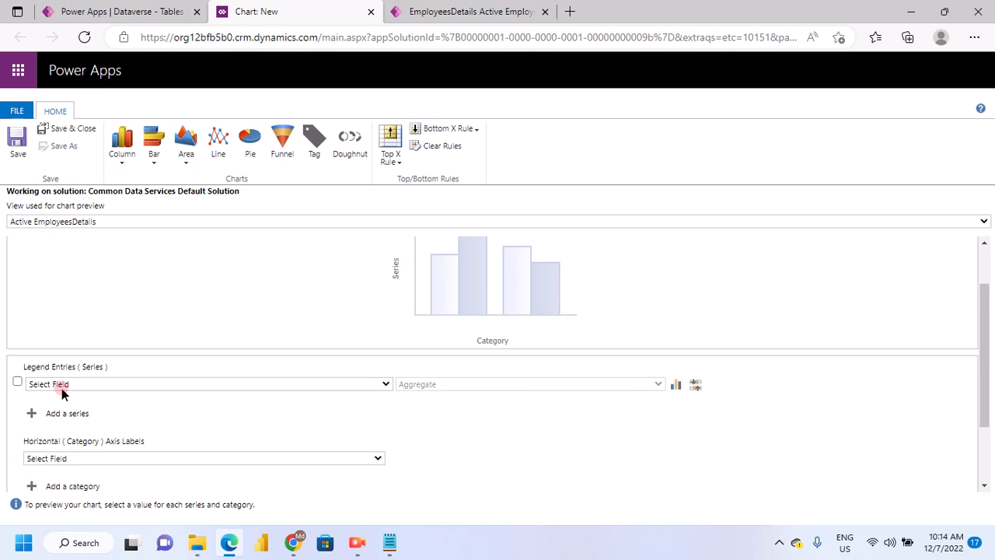
left_click(202, 387)
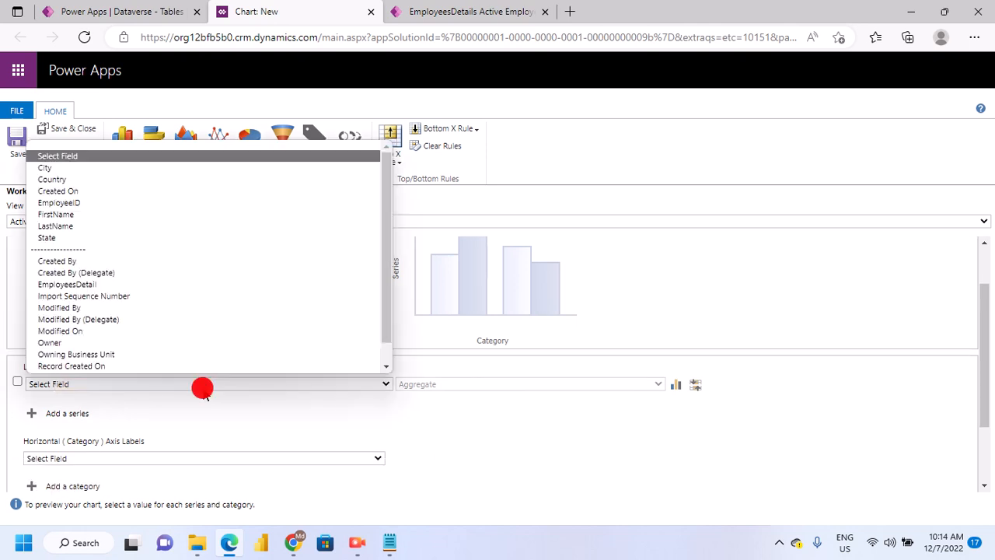
left_click(131, 204)
left_click(464, 384)
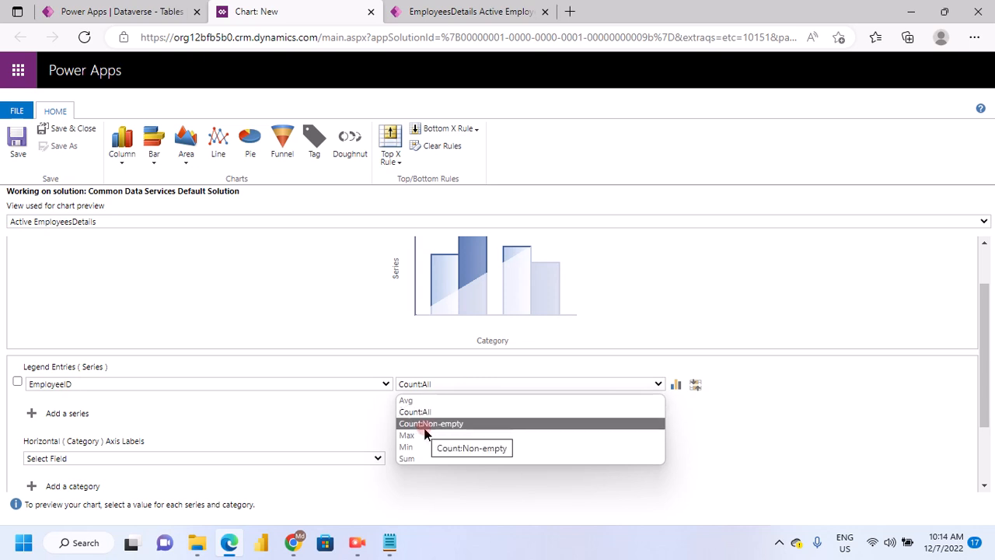
left_click(393, 419)
Add a second legend series for FirstName with the Count:All aggregate
scroll(89, 418, "down", 1)
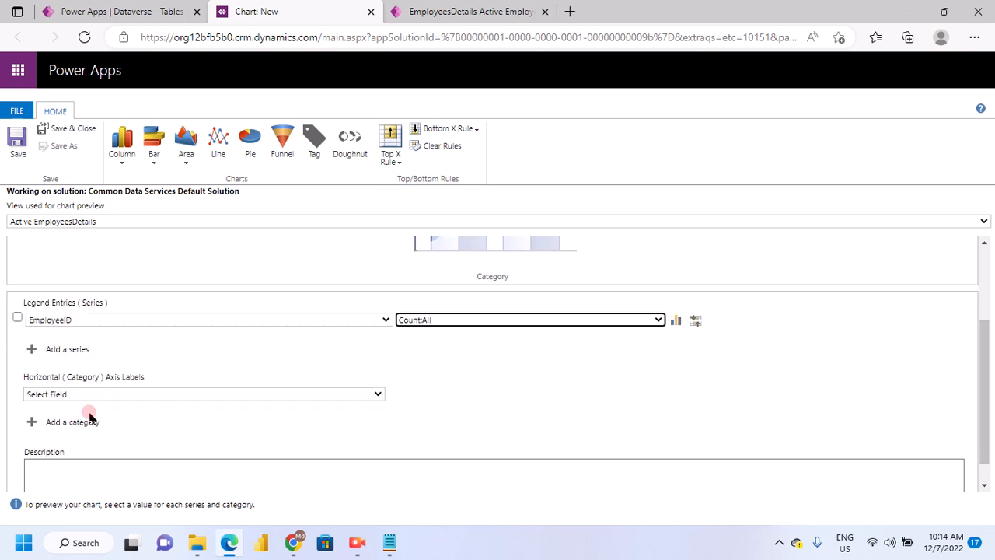
left_click(62, 350)
left_click(359, 343)
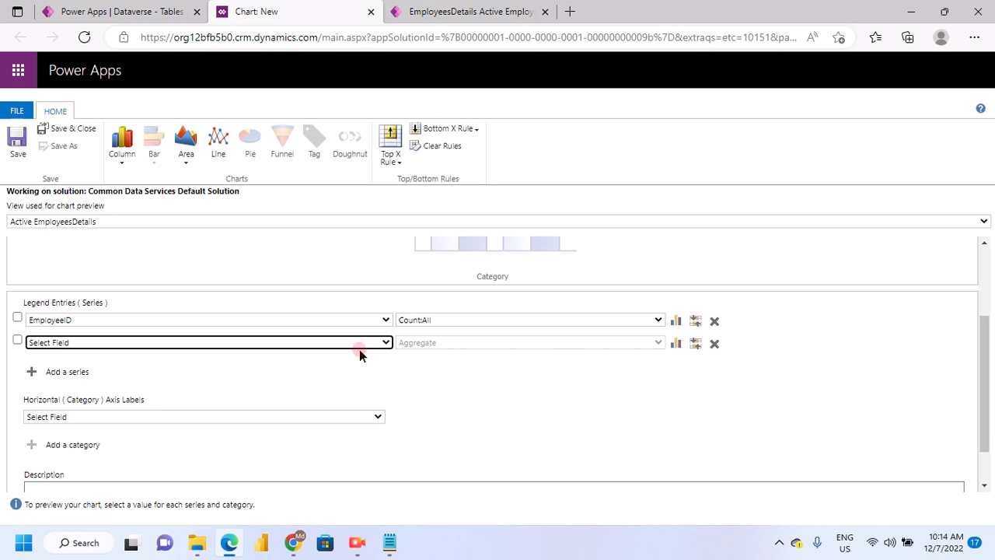
left_click(382, 343)
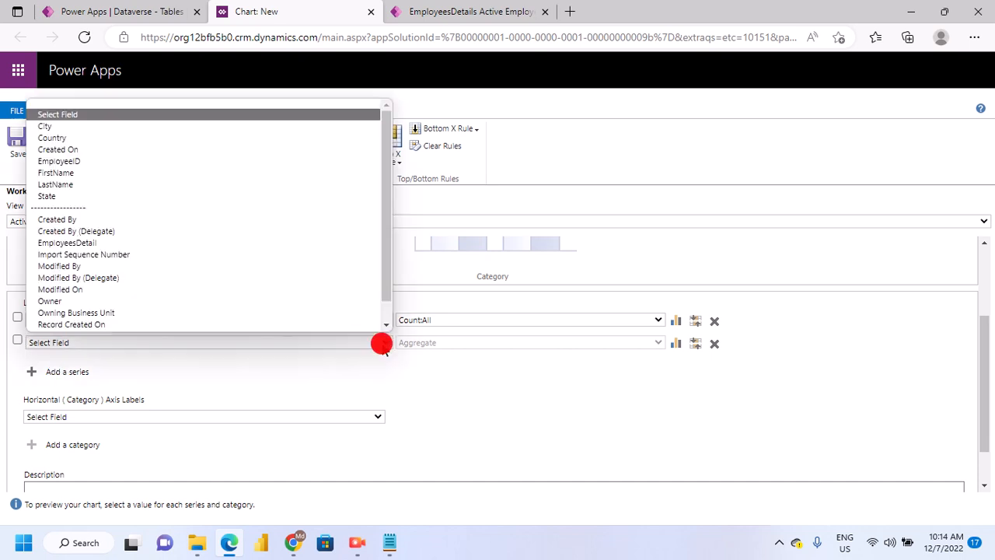
left_click(117, 173)
scroll(431, 368, "up", 3)
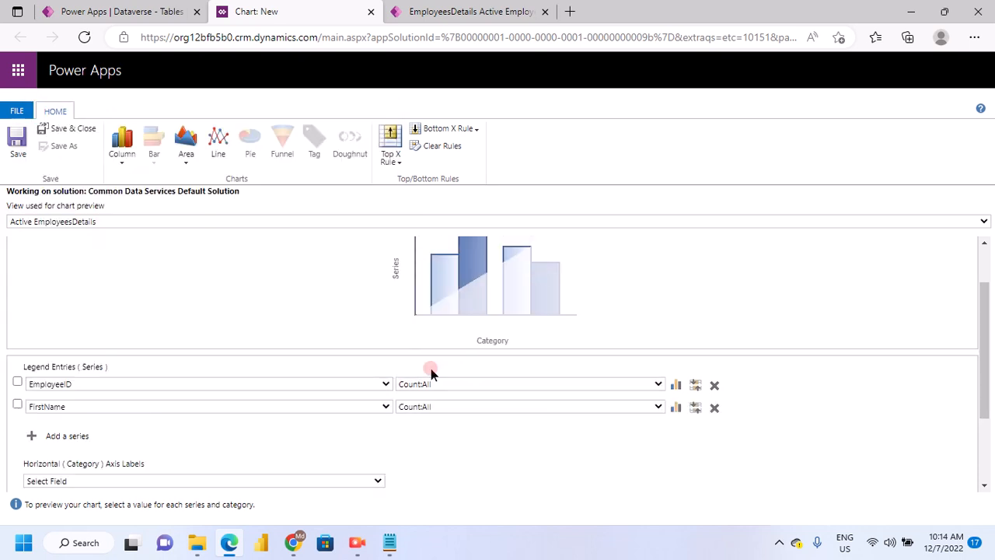
Set the horizontal category axis to State and check the axis labels and legend in the chart preview
scroll(213, 392, "down", 2)
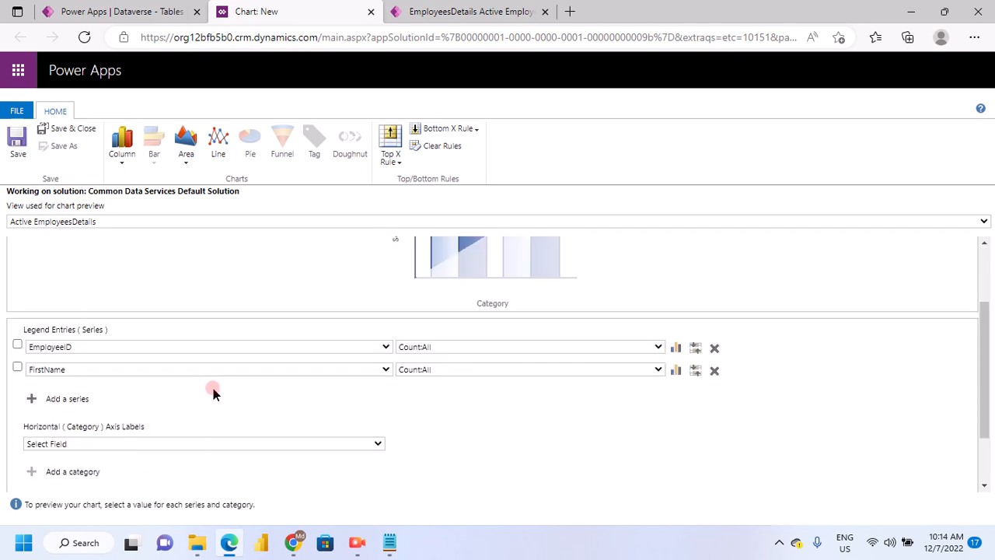
scroll(213, 393, "down", 1)
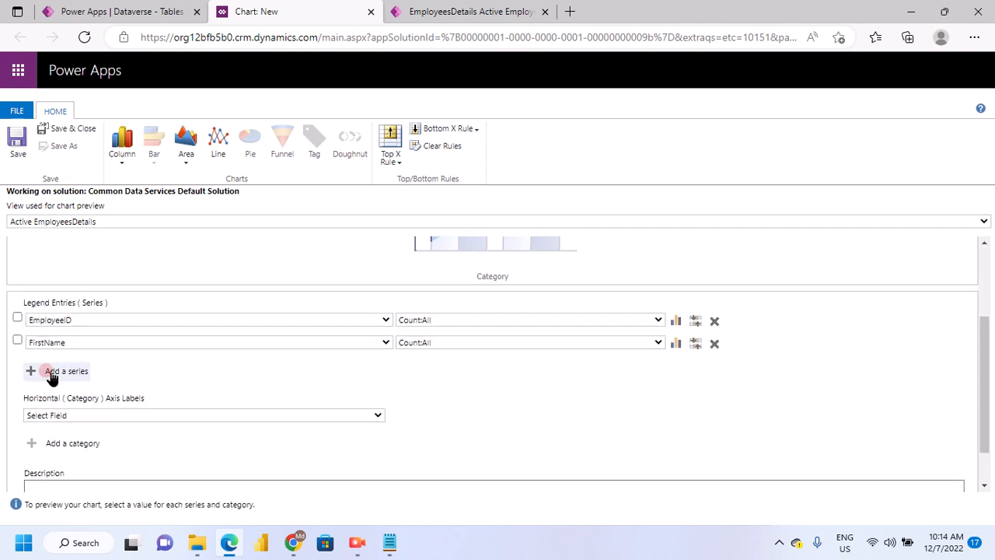
scroll(223, 401, "down", 2)
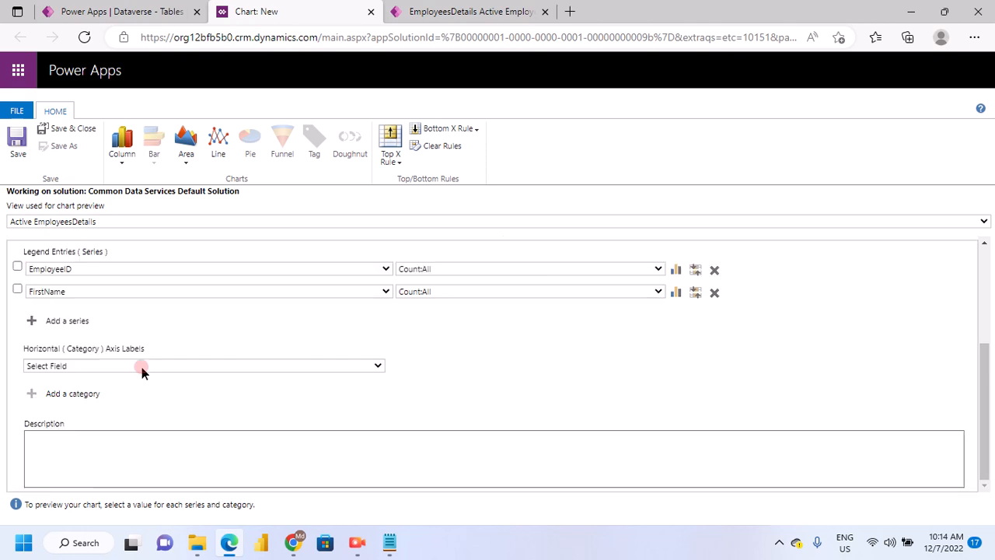
left_click(140, 365)
scroll(127, 204, "down", 1)
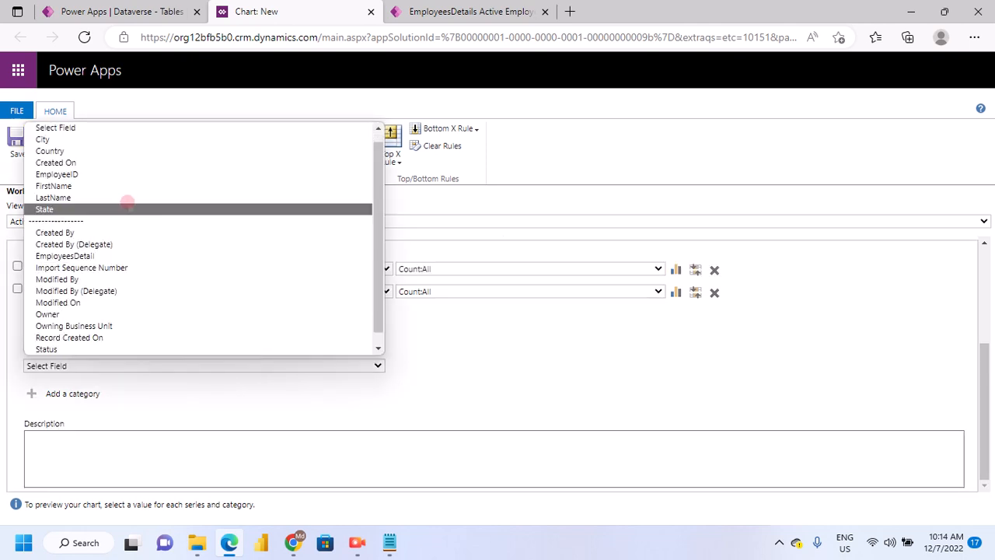
left_click(127, 207)
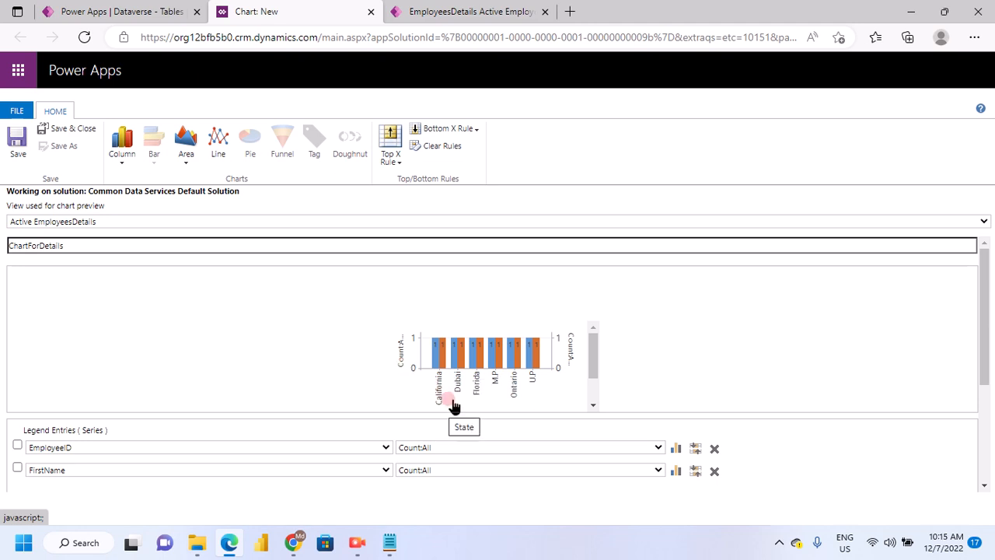
left_click(594, 396)
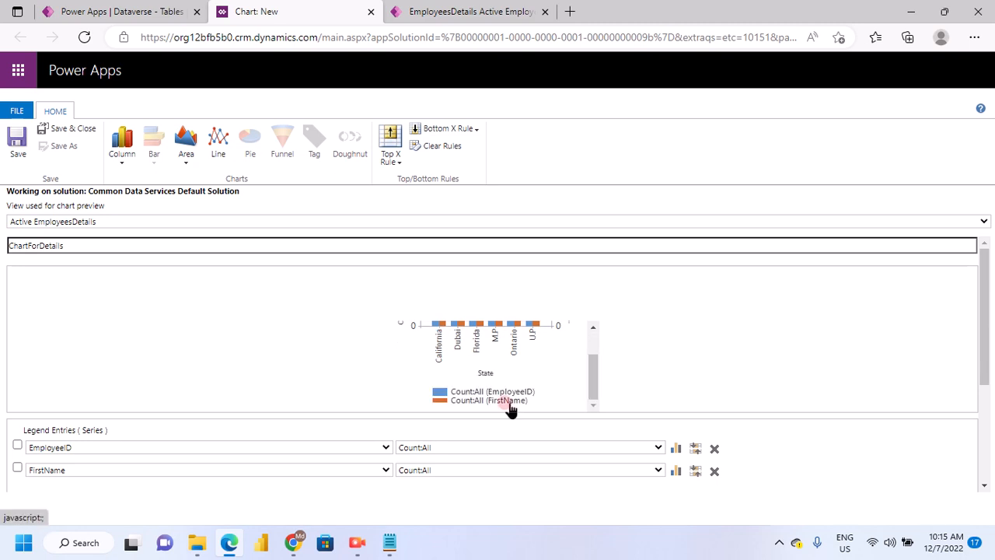
left_click(592, 396)
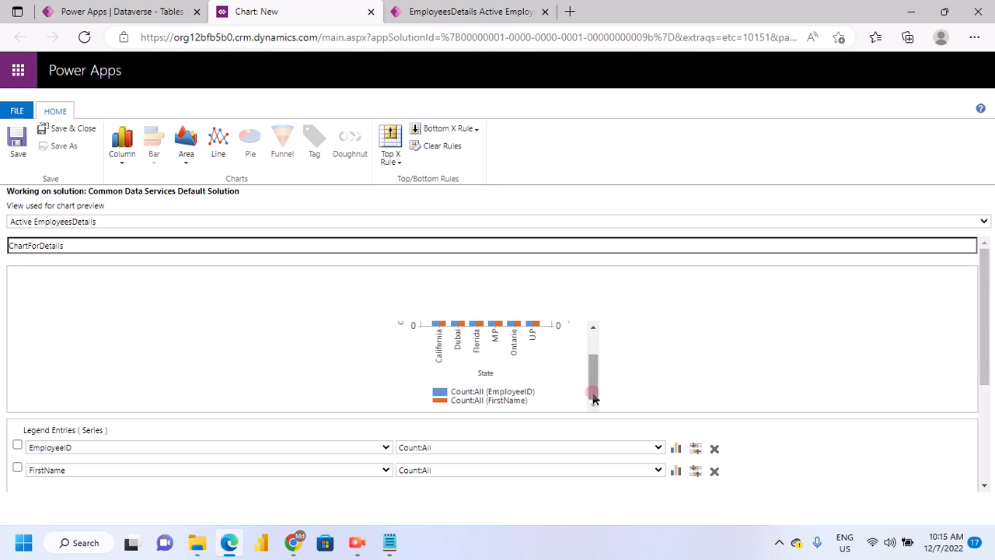
left_click_drag(593, 398, 556, 365)
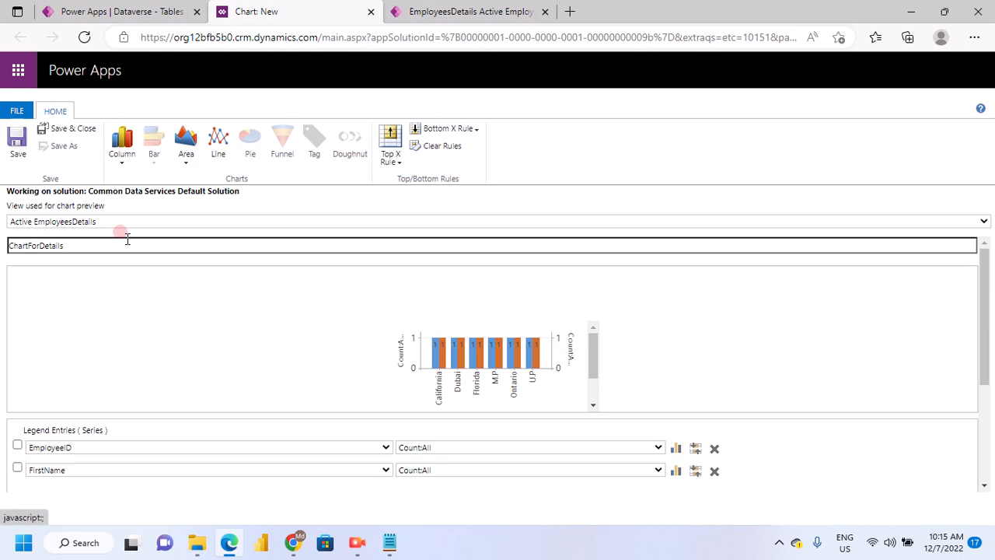
Compare the column and area chart variants and change the chart type to Stacked Column
left_click(137, 157)
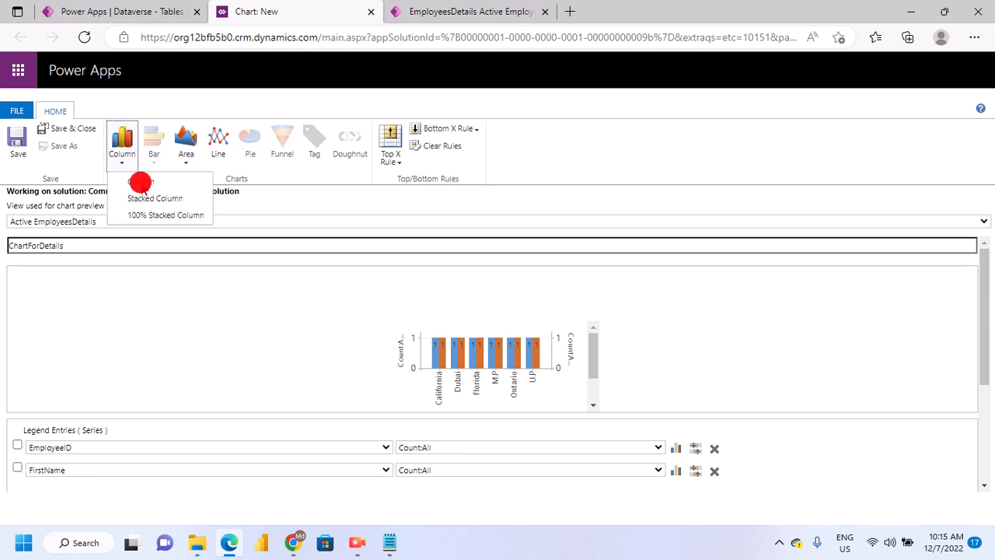
left_click(153, 200)
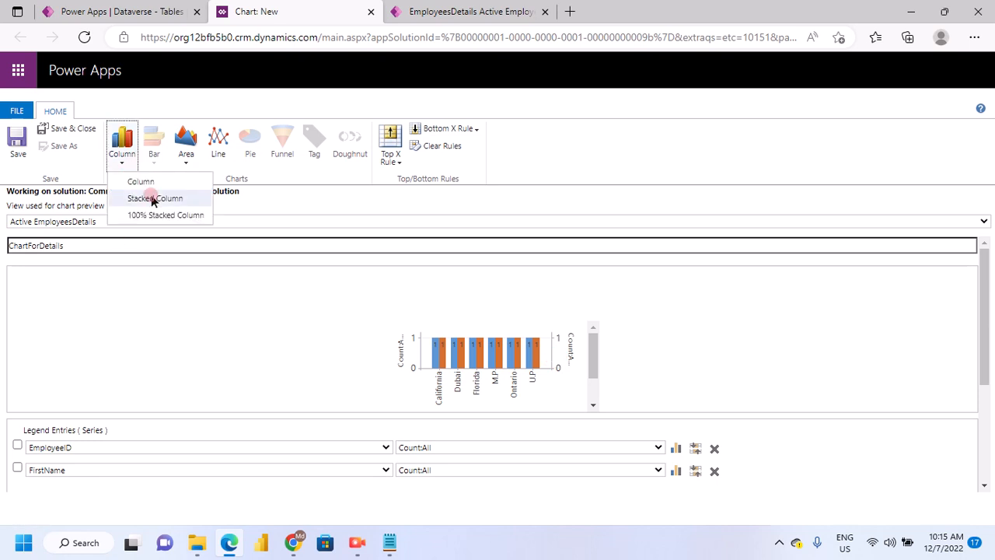
left_click(187, 157)
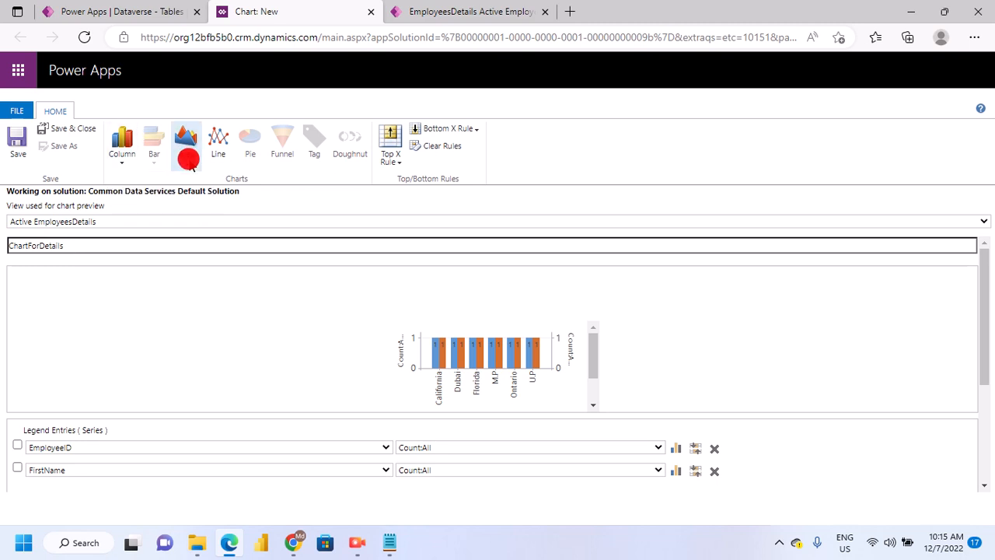
left_click(188, 159)
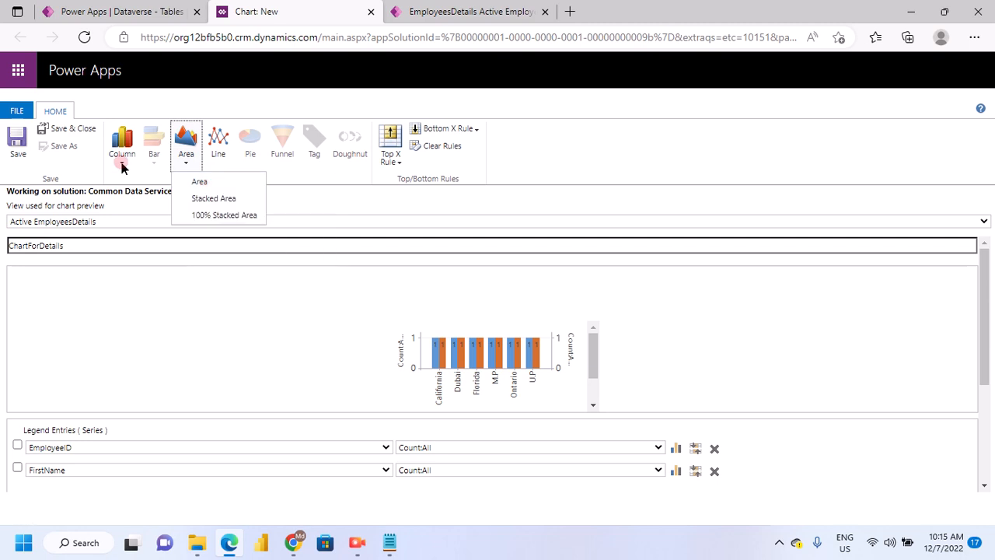
left_click(122, 156)
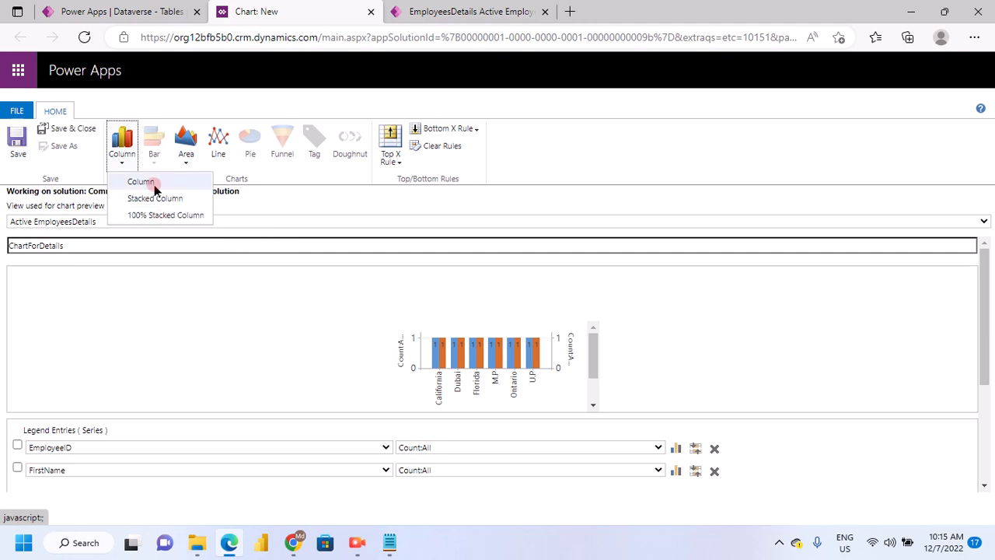
left_click(153, 202)
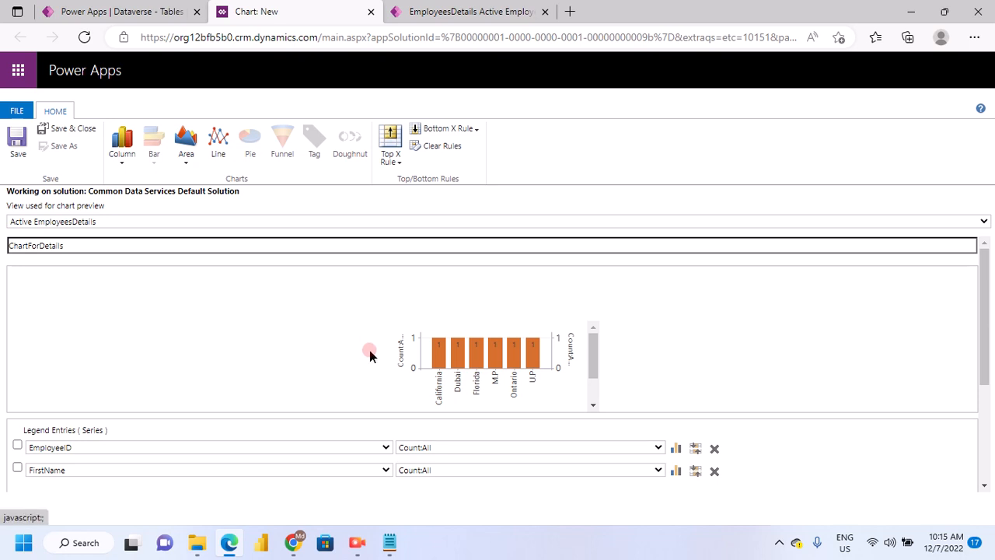
Save ChartForDetails and close the chart designer, returning to the table's list of charts
left_click(19, 155)
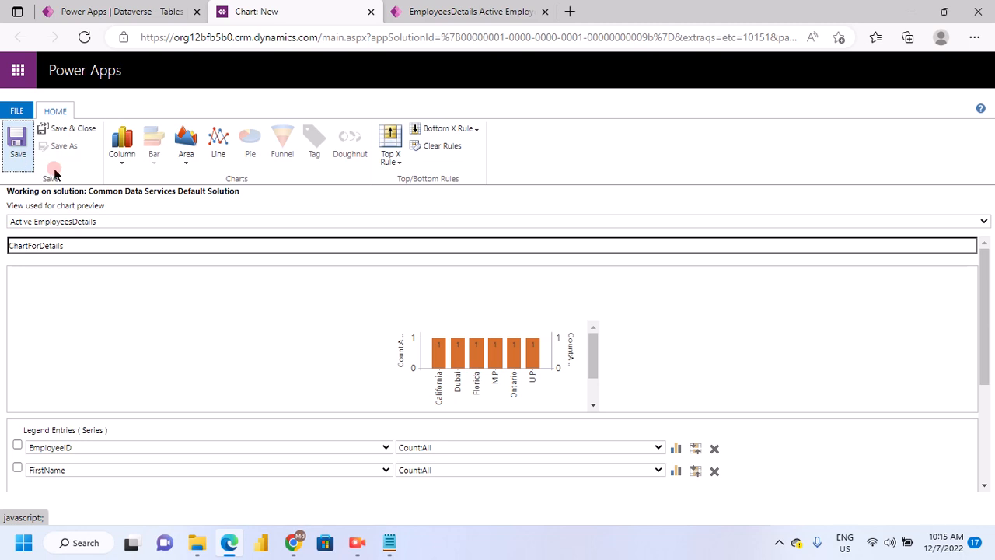
left_click(66, 130)
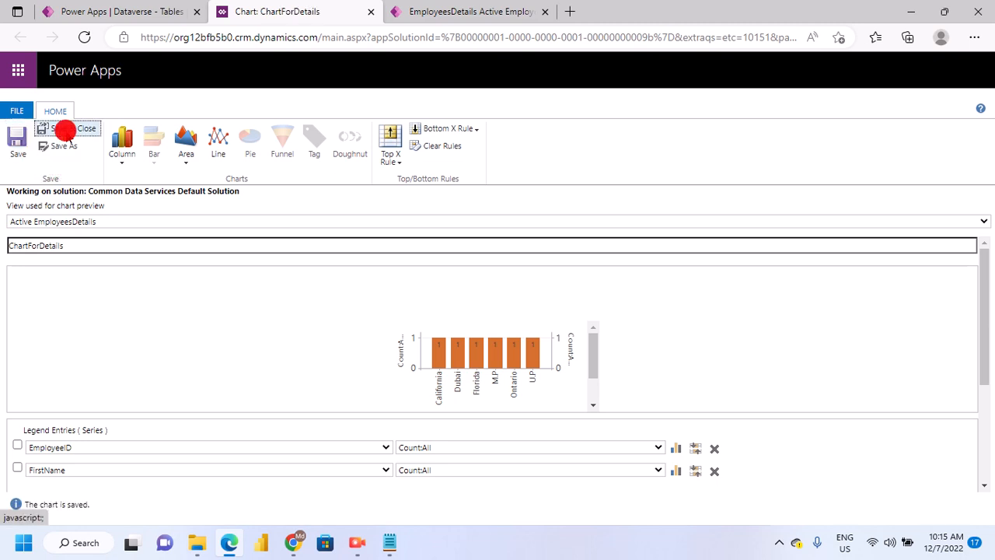
left_click(567, 332)
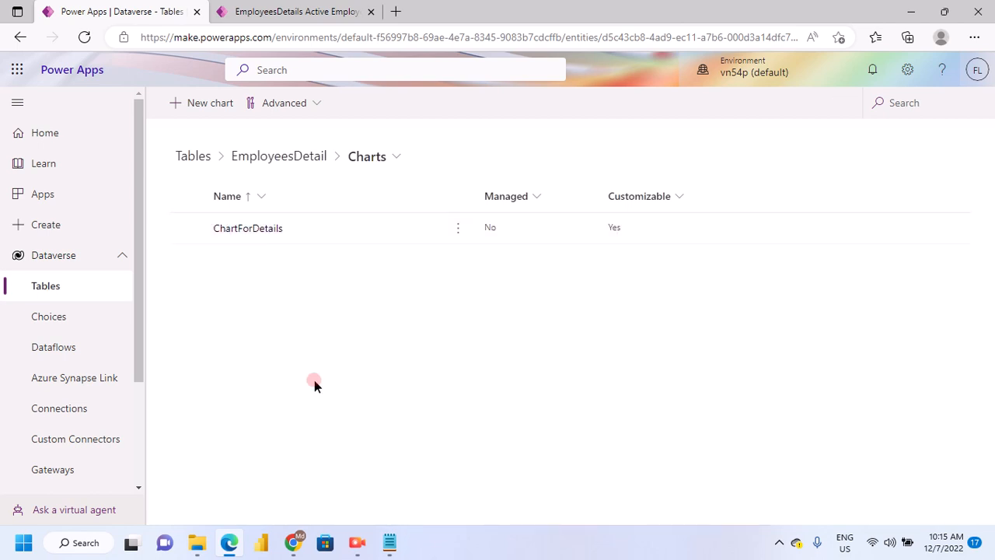
View ChartForDetails beside the EmployeesDetails records in ModelApp_First, and check it against the table's list of charts
left_click(297, 12)
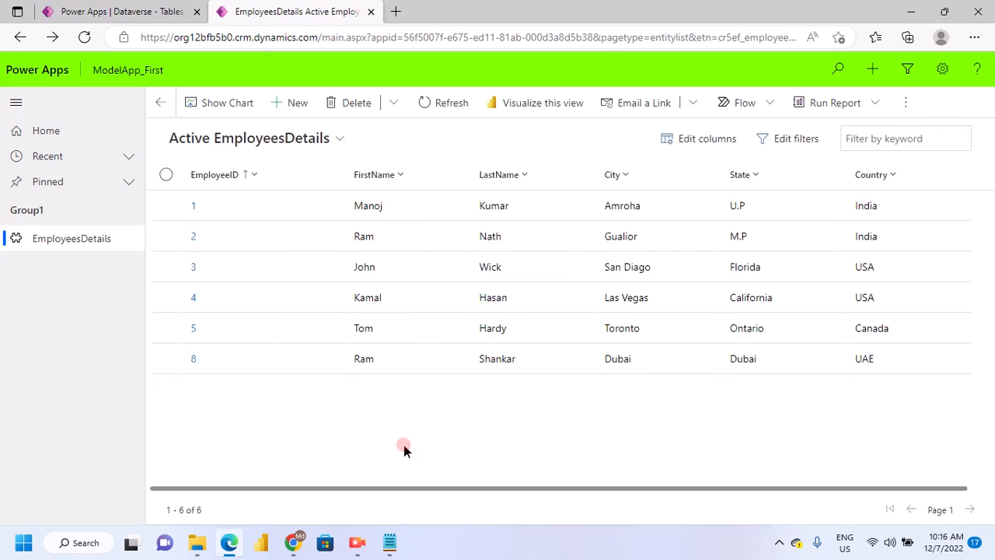
left_click(225, 109)
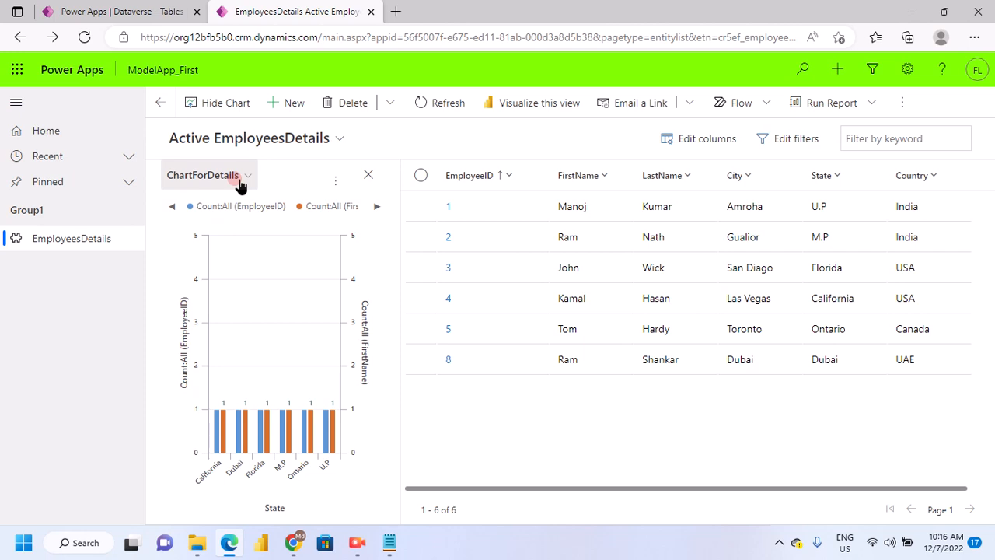
left_click(122, 11)
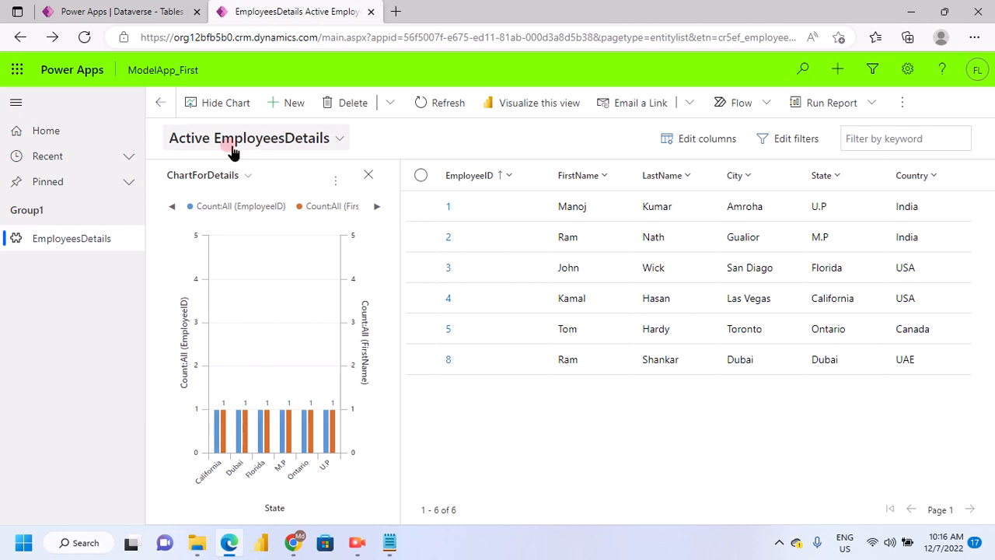
left_click(137, 13)
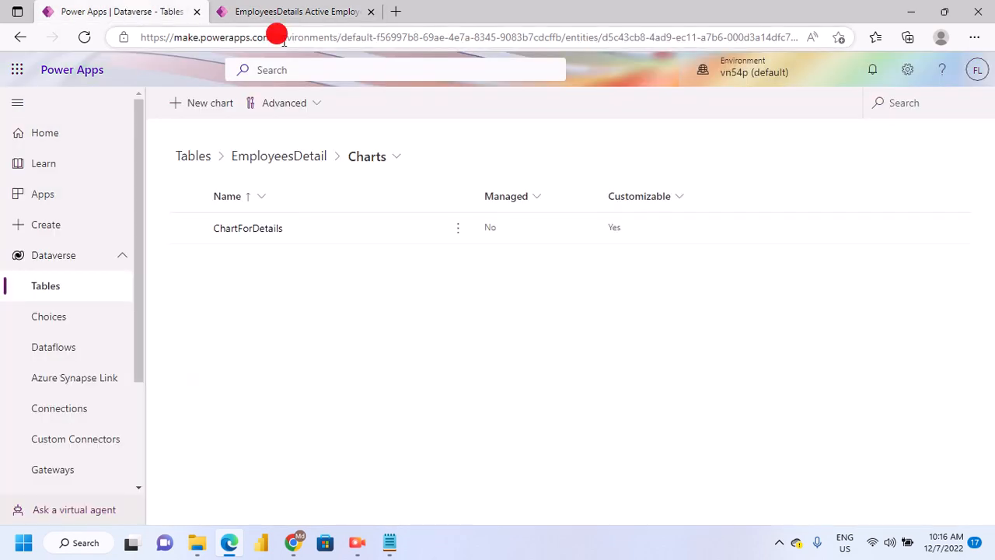
key("ctrl+Tab")
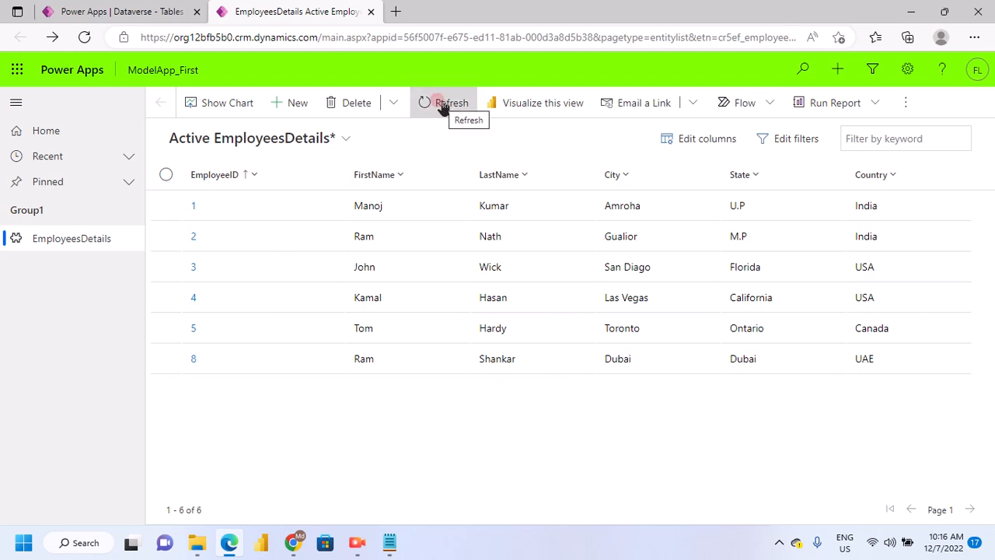
Add the Created By and Created On columns to the Active EmployeesDetails view and apply the column changes
left_click(706, 140)
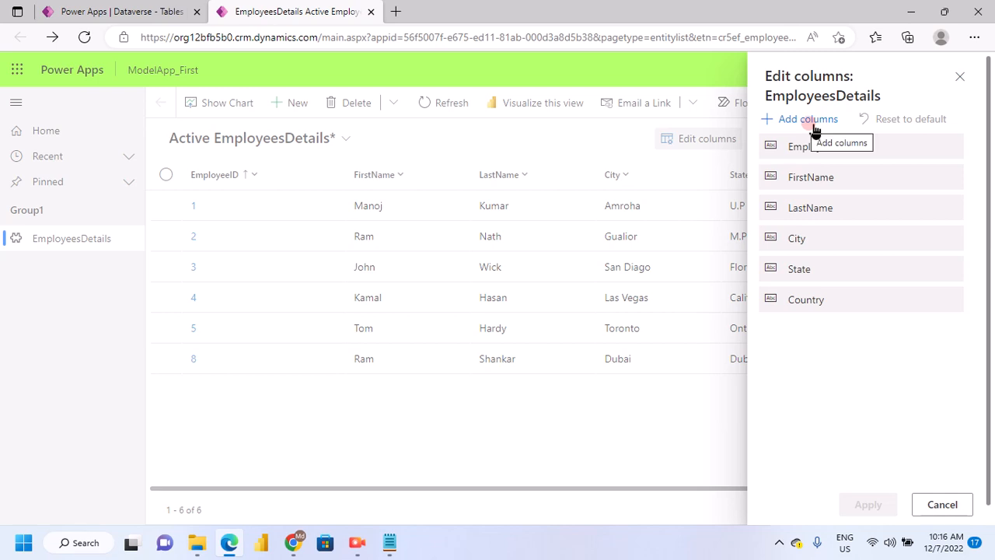
left_click(784, 151)
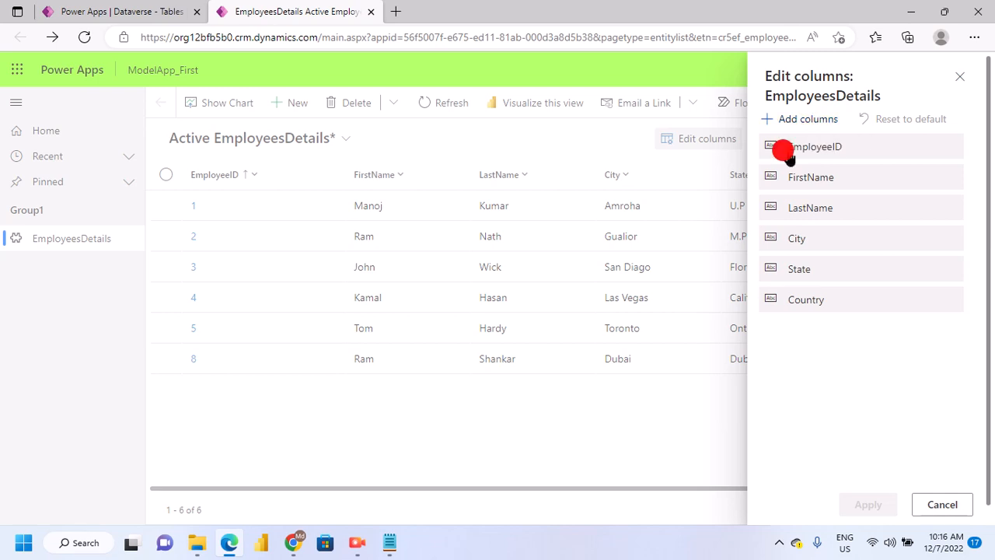
left_click(804, 120)
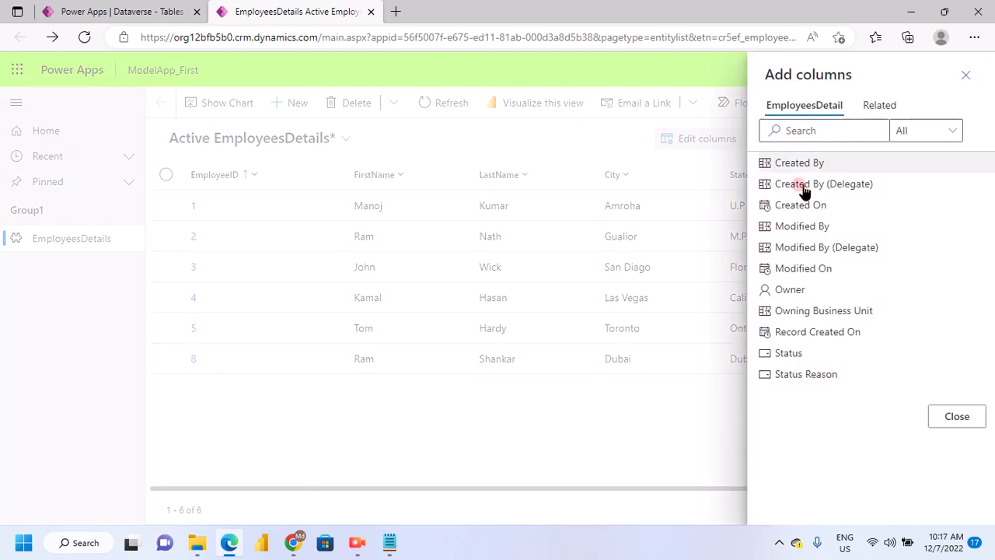
left_click(767, 164)
left_click(796, 310)
left_click(793, 377)
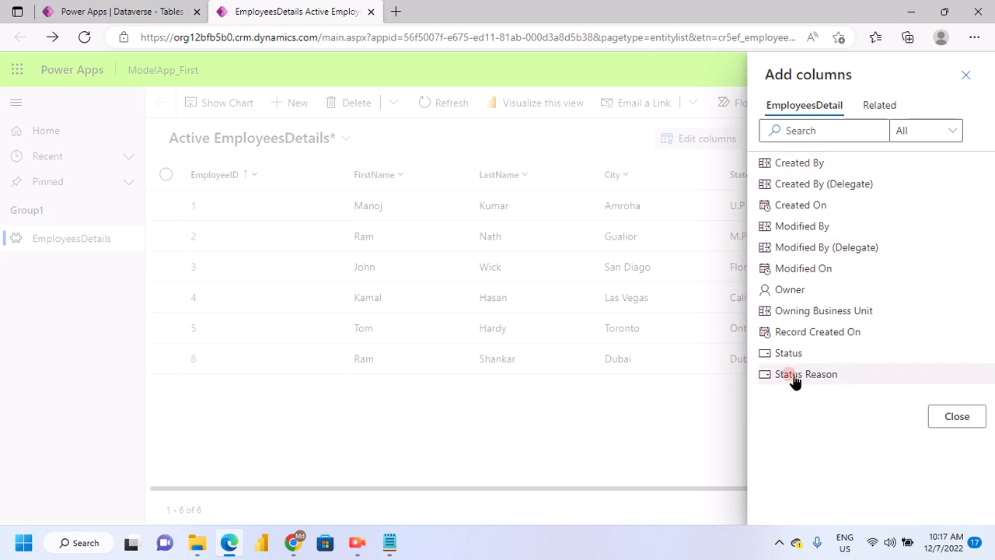
left_click(769, 182)
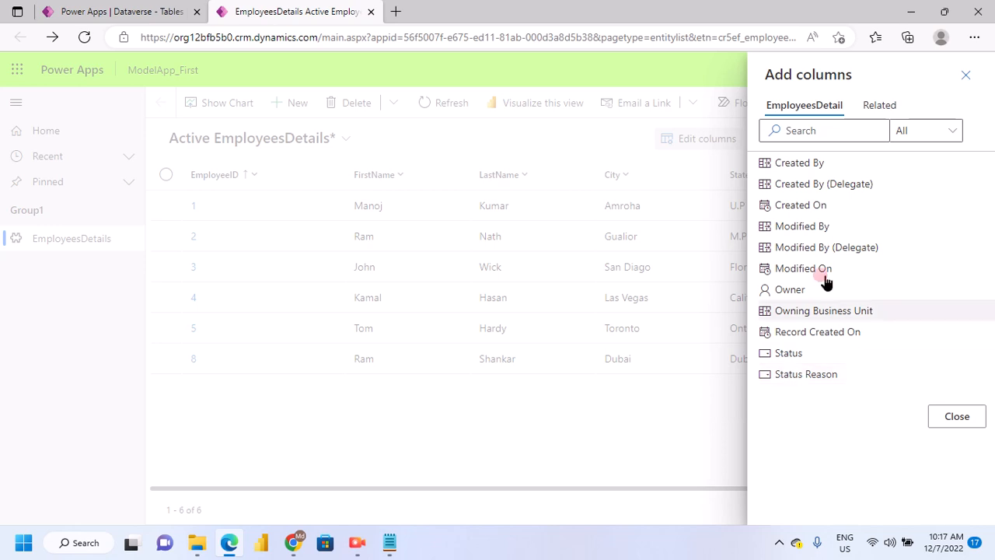
left_click(801, 165)
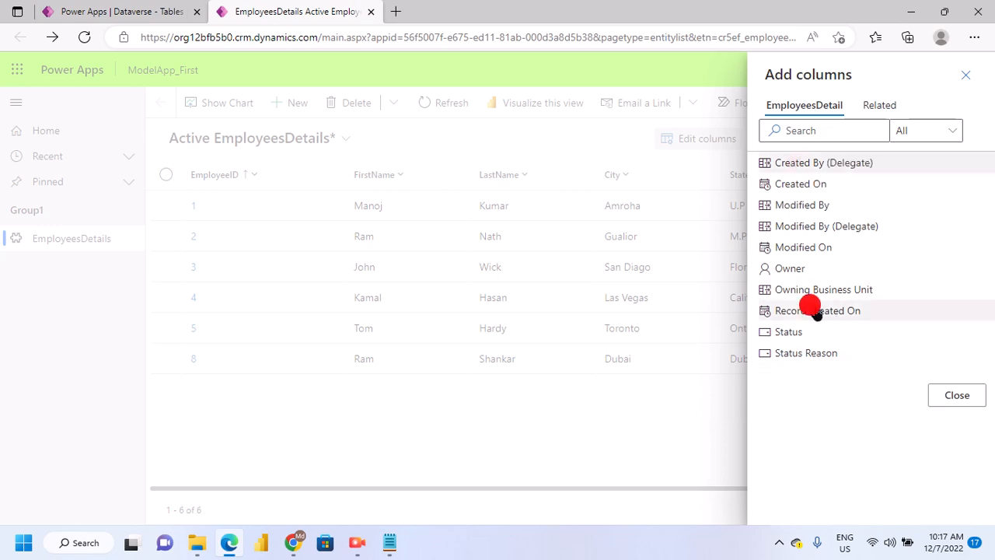
left_click(806, 186)
left_click(951, 373)
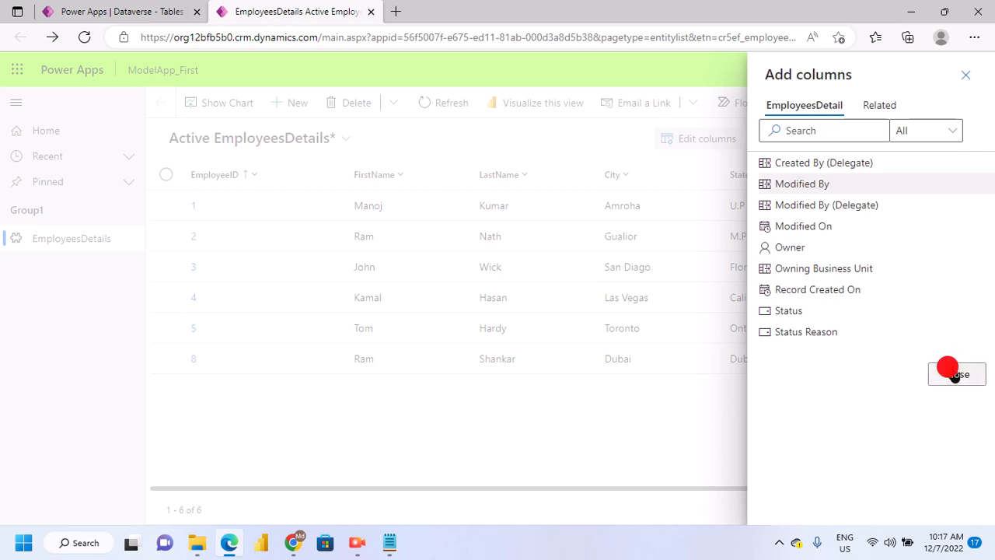
left_click(866, 502)
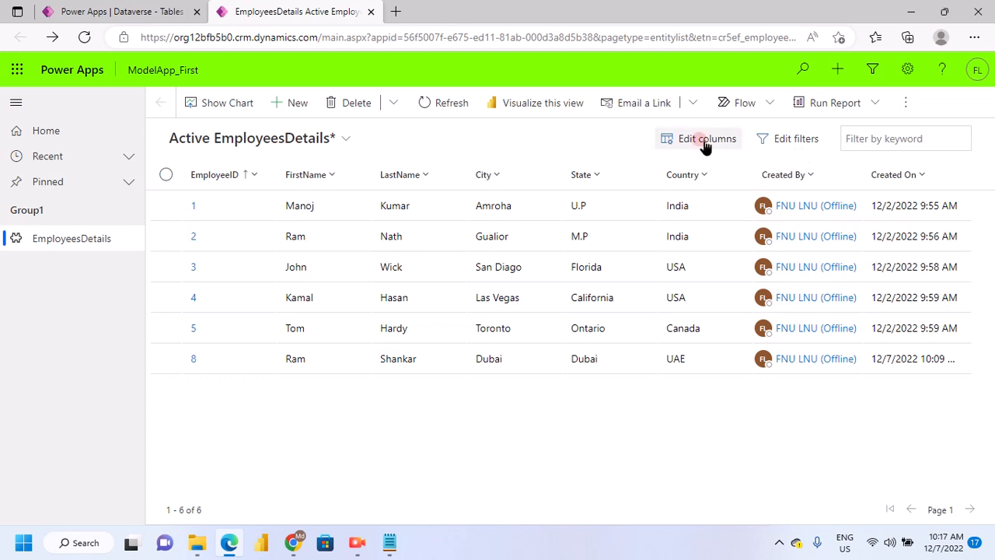
Open the filter editor for the EmployeesDetails view and review the fields available for the Status condition
left_click(785, 144)
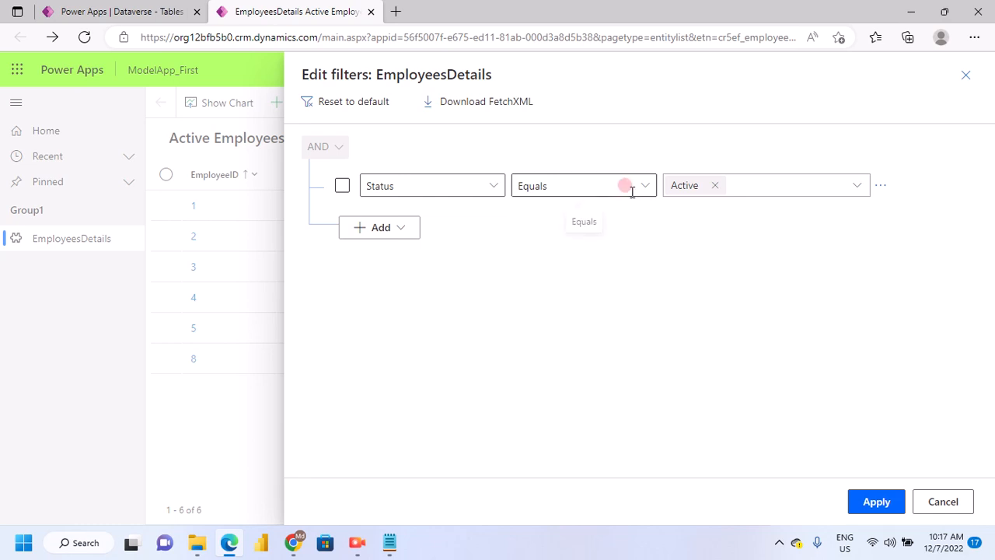
left_click(498, 195)
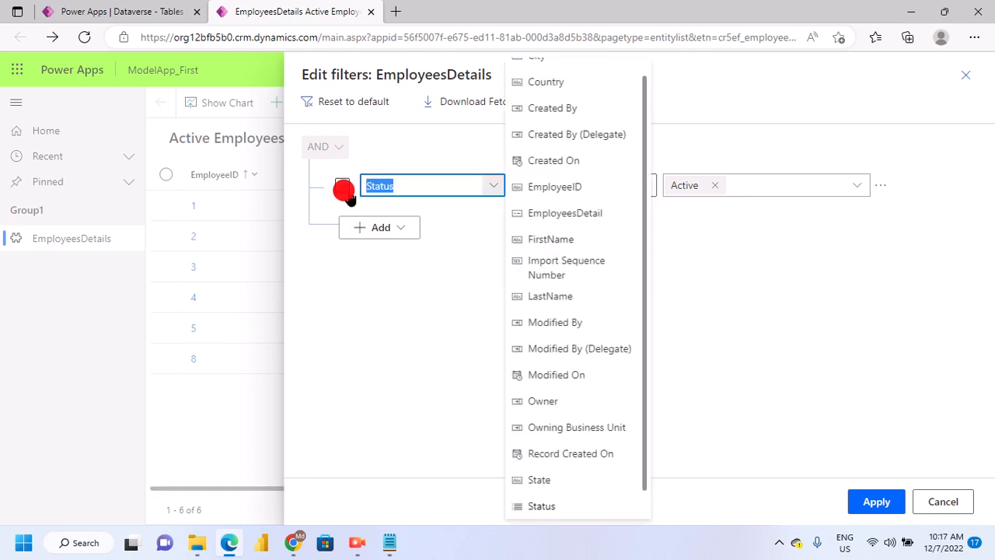
left_click(435, 319)
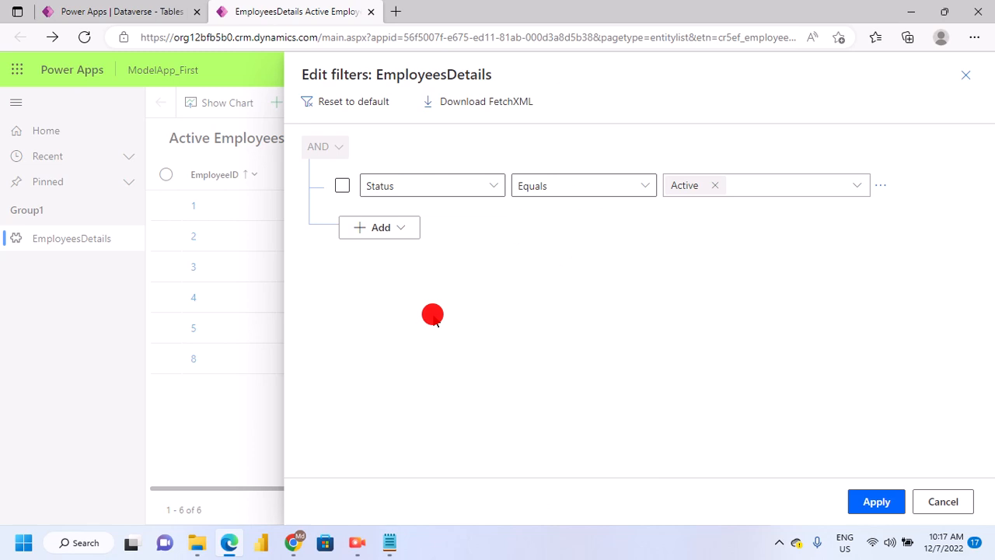
left_click(494, 186)
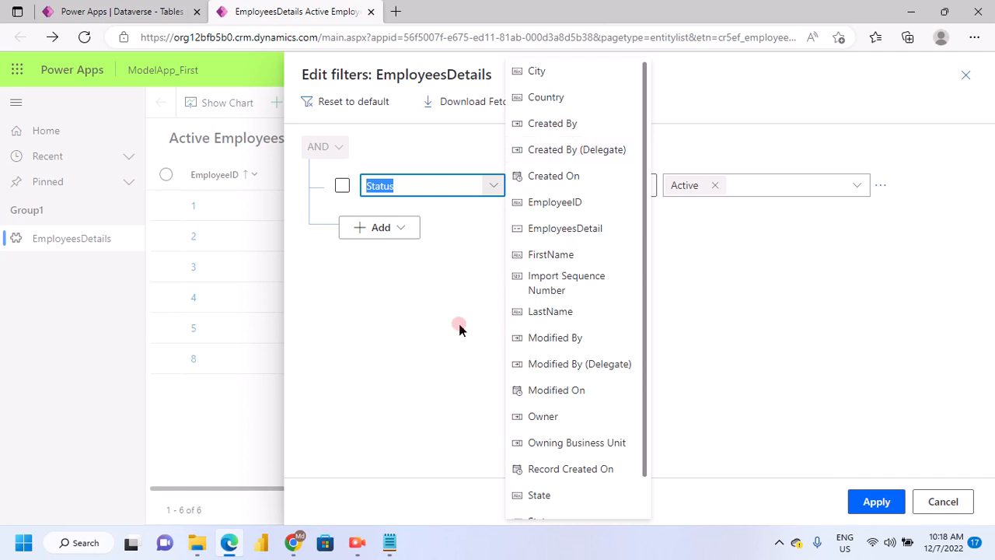
left_click(480, 274)
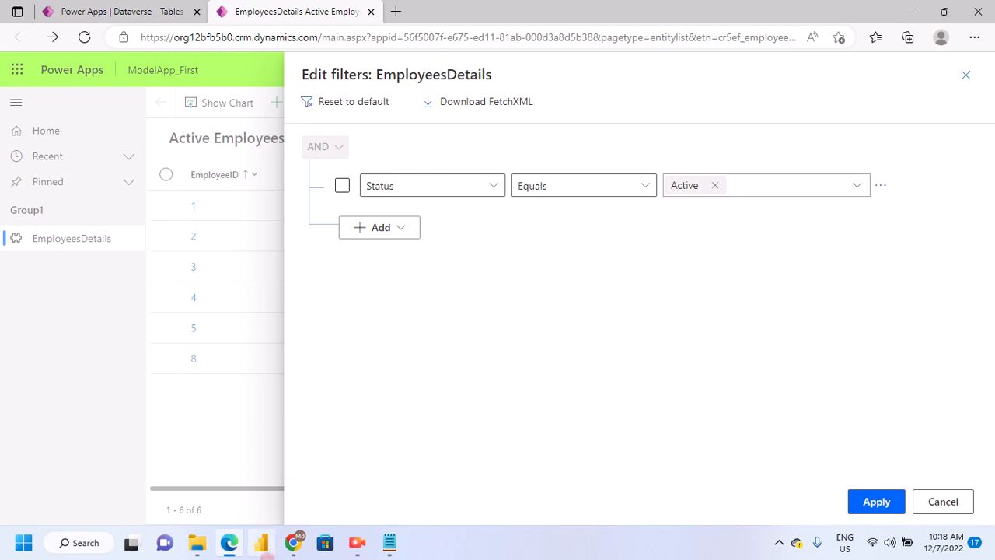
Switch to the Microsoft Teams meeting in Chrome, toggle the microphone mute off and on, and return to the filter editor
left_click(293, 541)
left_click(309, 476)
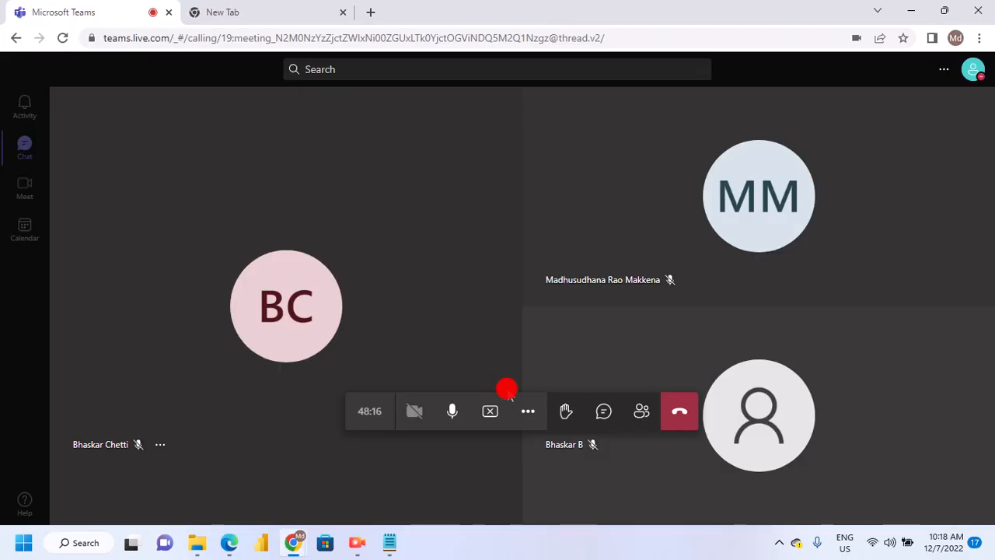
left_click(454, 418)
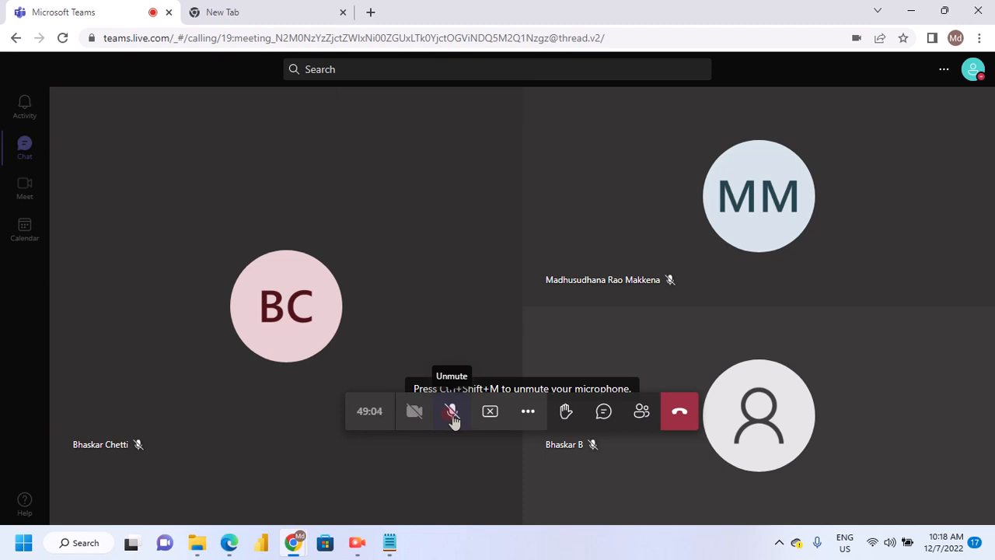
left_click(443, 420)
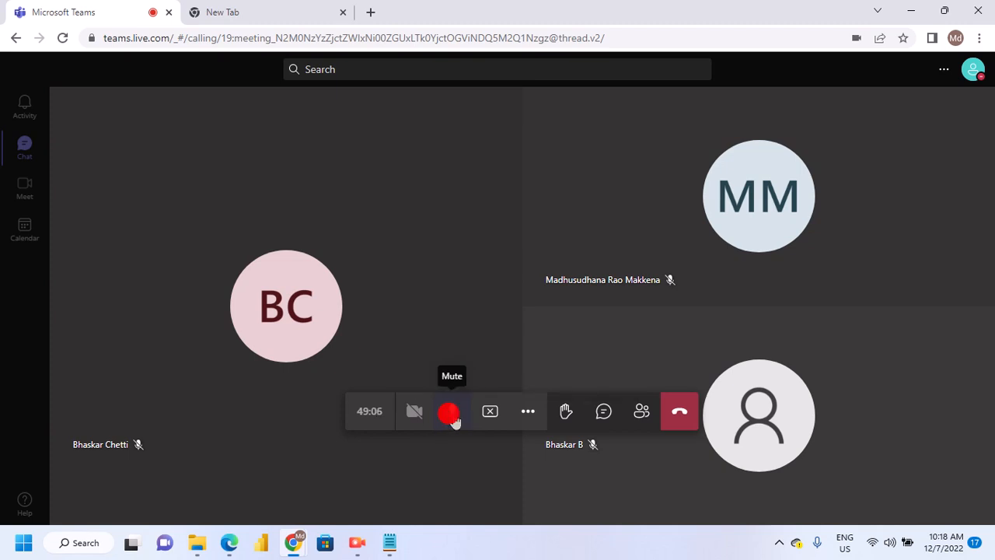
left_click(294, 543)
Apply a view filter where Modified On equals 12/7/2022 00:00, and reload Active EmployeesDetails with its default settings
left_click(403, 187)
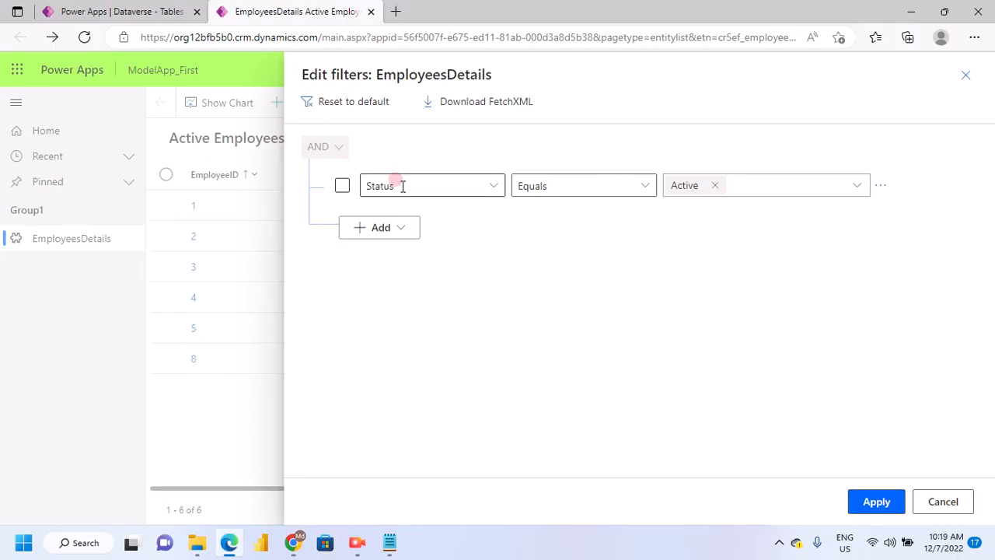
left_click(456, 200)
left_click(493, 186)
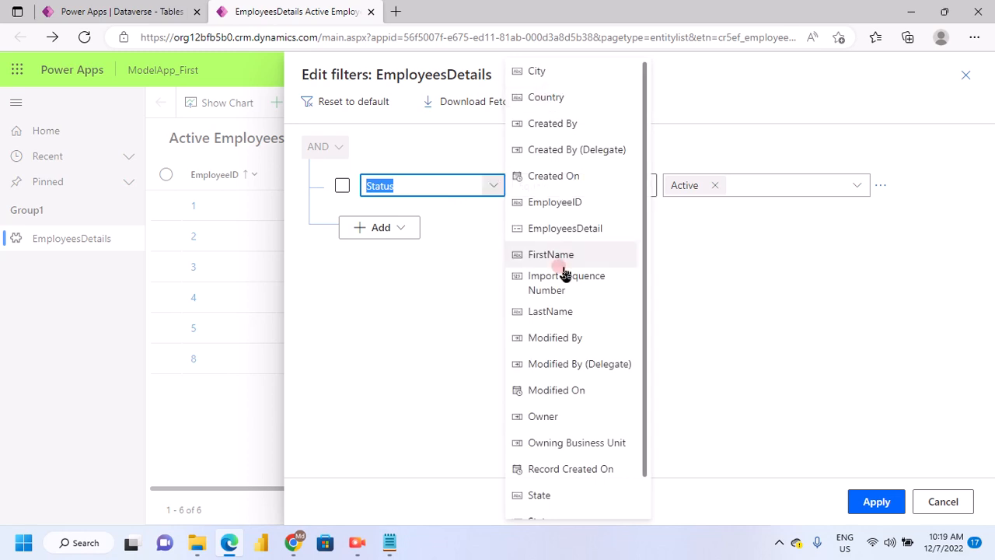
scroll(564, 374, "down", 1)
left_click(560, 349)
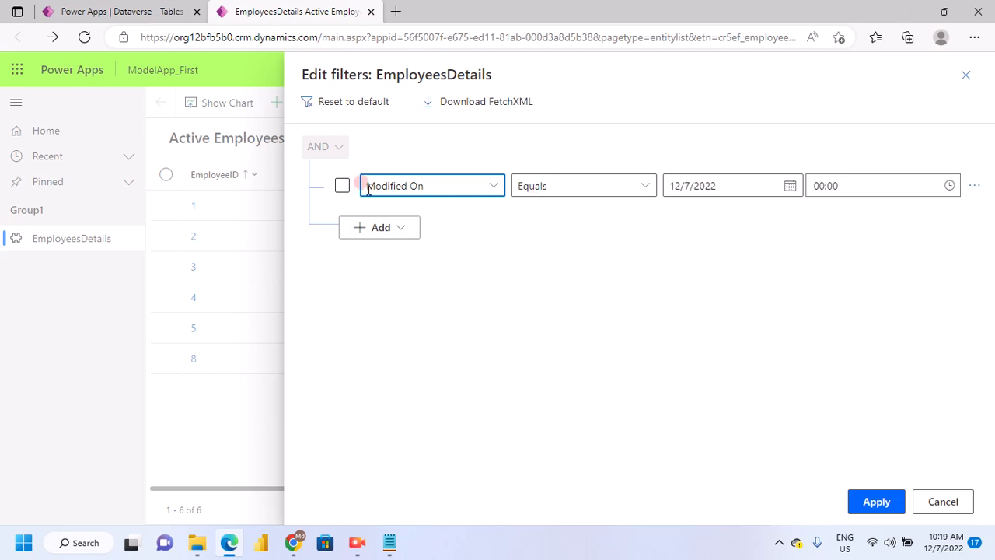
left_click(864, 500)
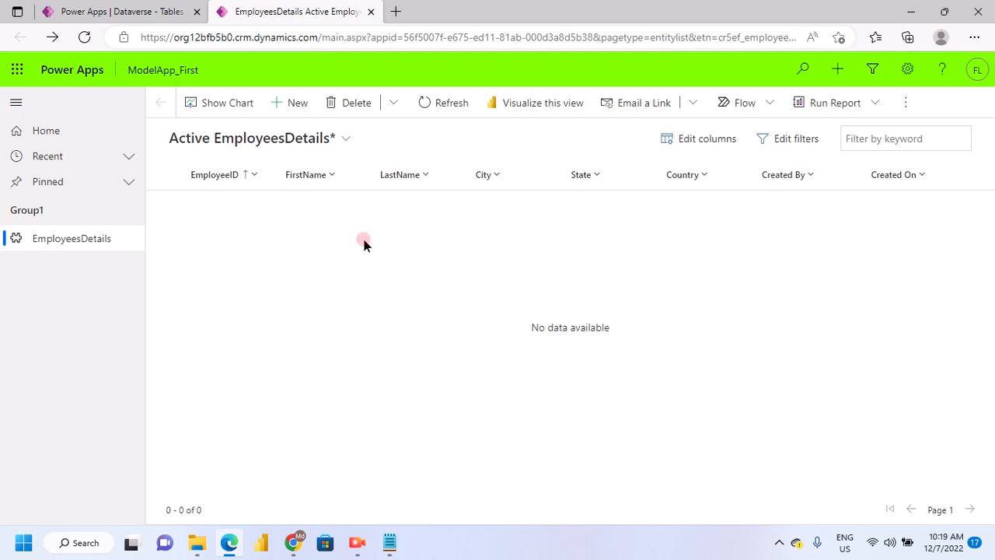
left_click(146, 62)
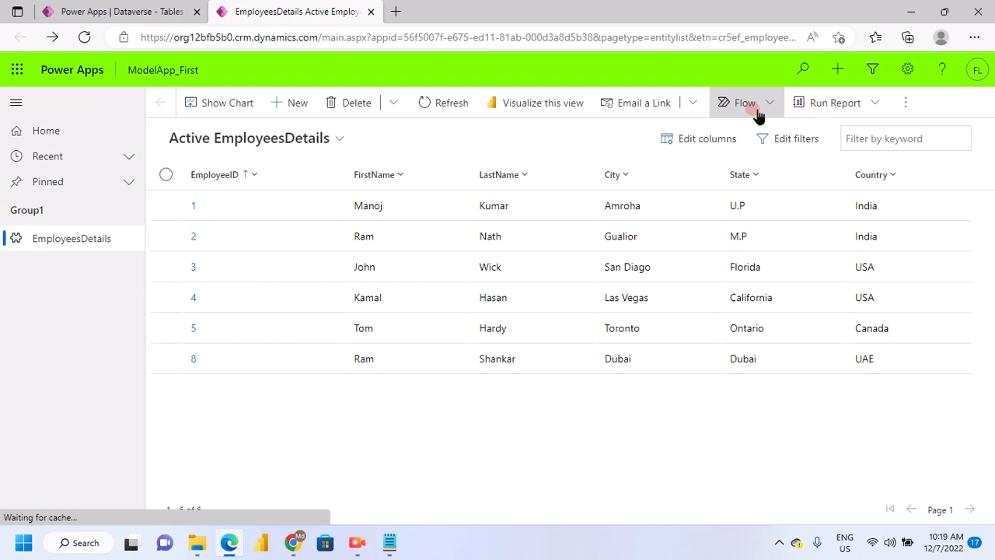
Download an Excel template for the EmployeesDetail entity using the Active EmployeesDetails view
left_click(906, 106)
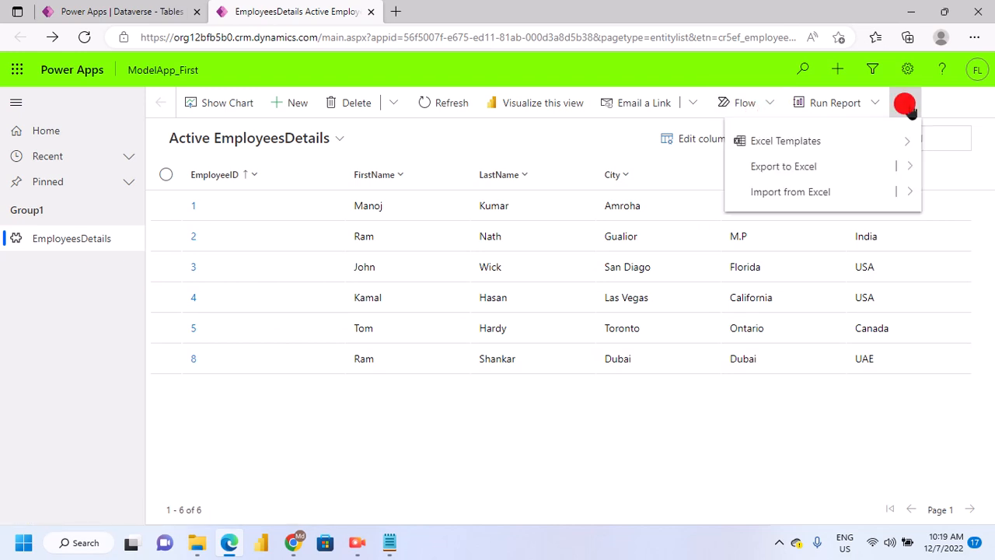
left_click(765, 171)
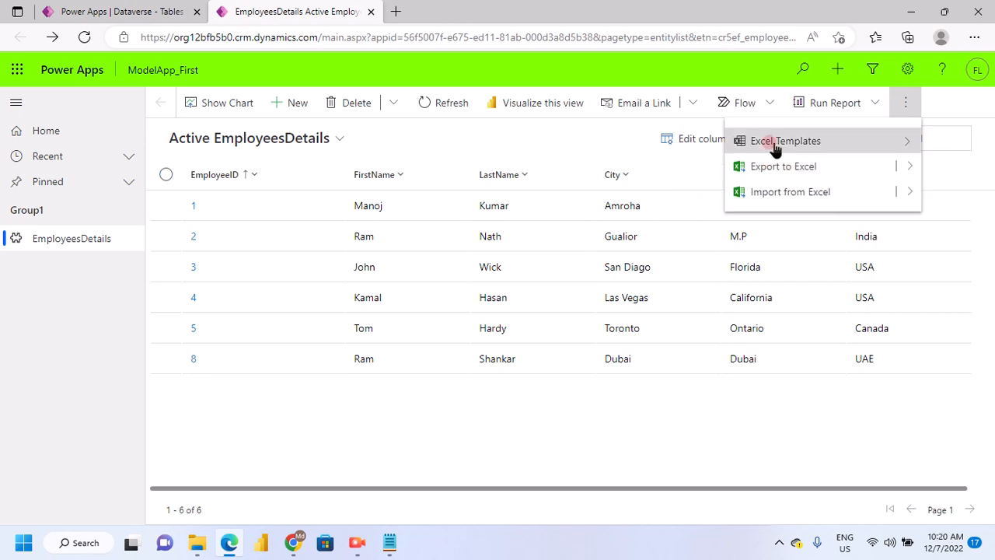
left_click(902, 143)
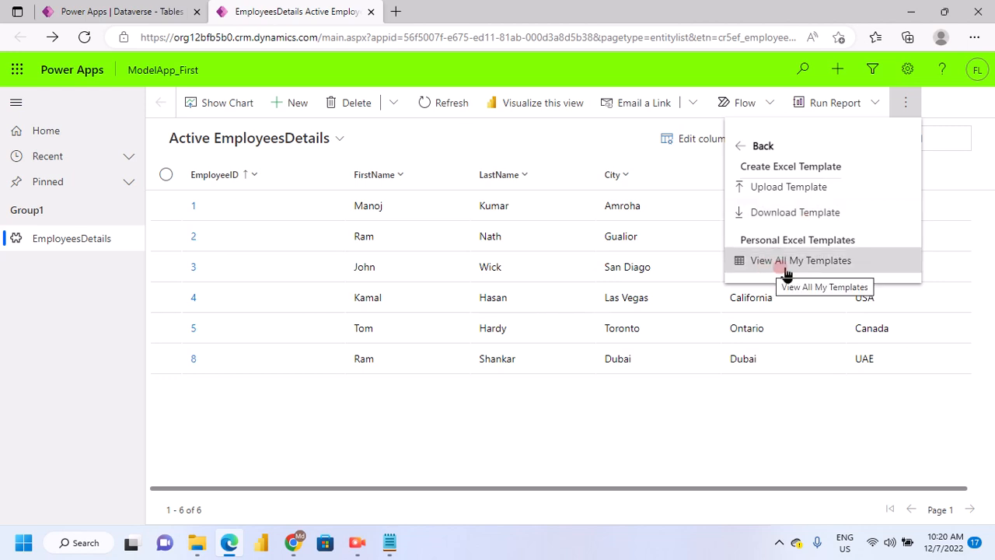
left_click(803, 213)
double_click(408, 317)
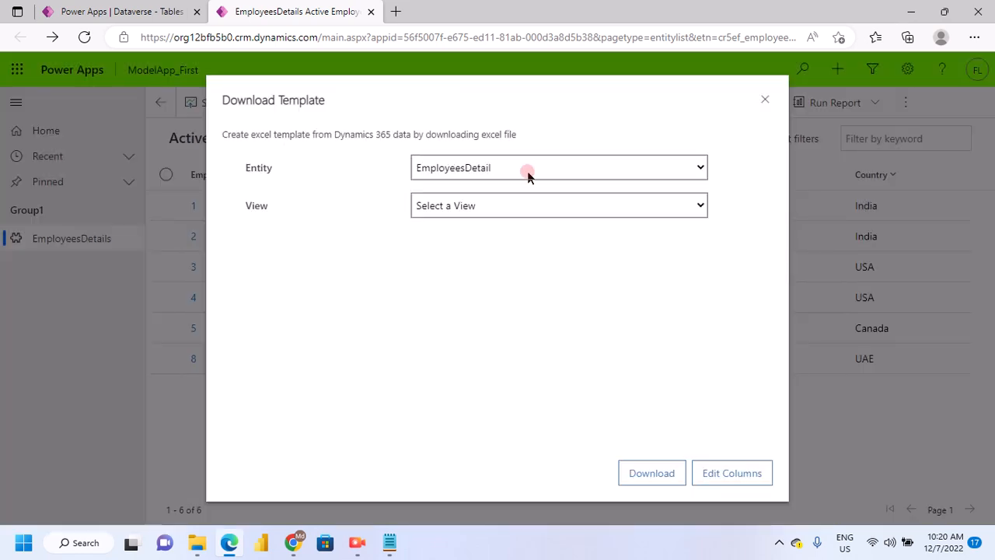
left_click(651, 478)
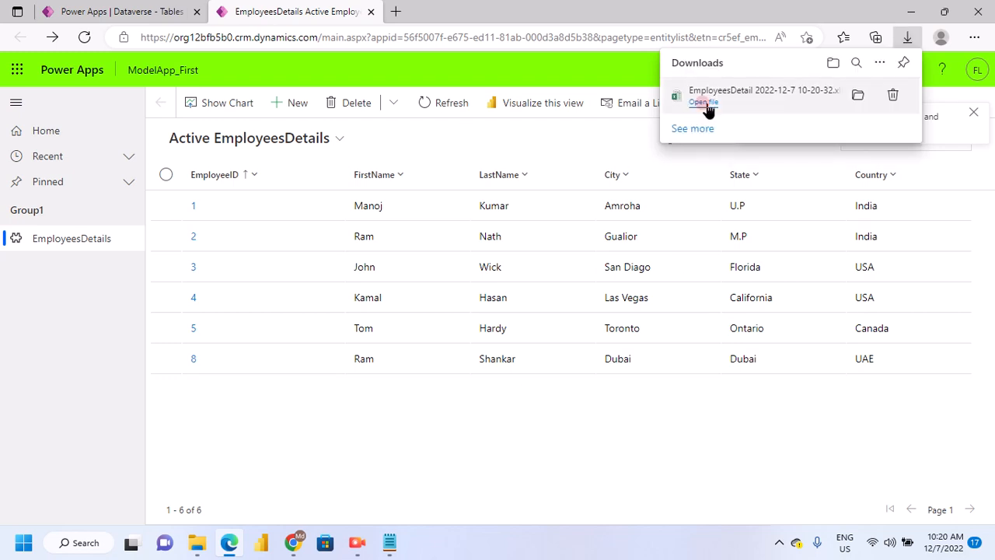
Open the downloaded EmployeesDetail workbook in Excel, enable editing to inspect its records, and close it to return to ModelApp_First
left_click(707, 102)
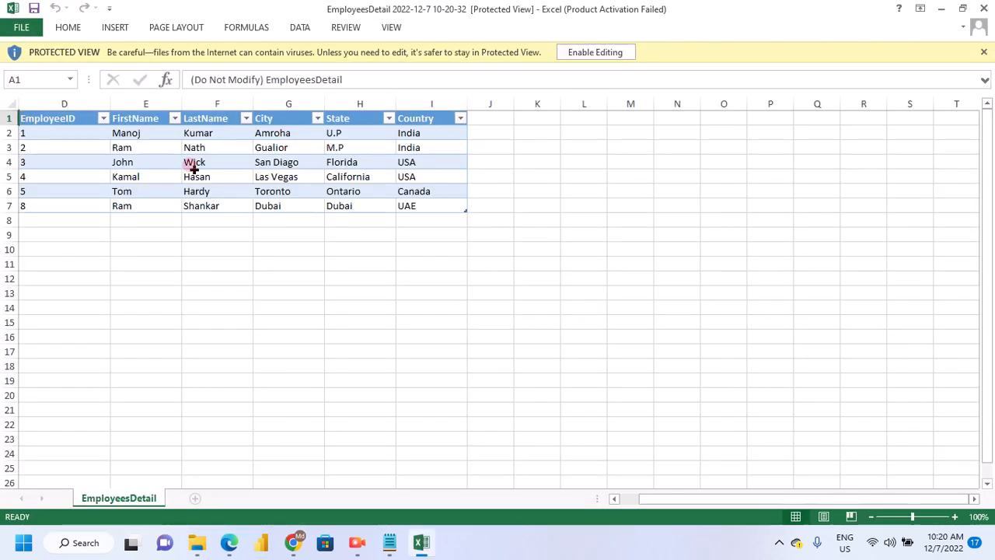
left_click(591, 56)
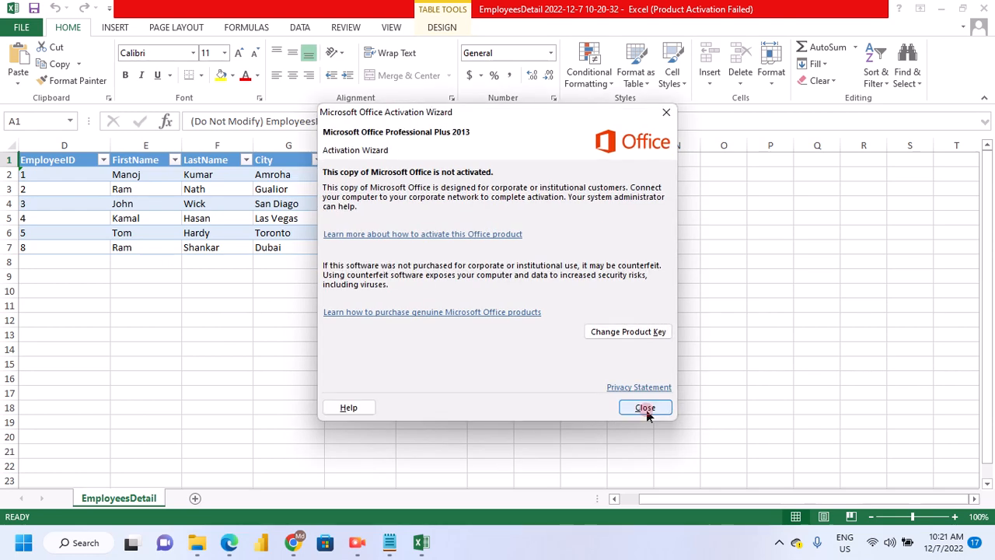
left_click(645, 408)
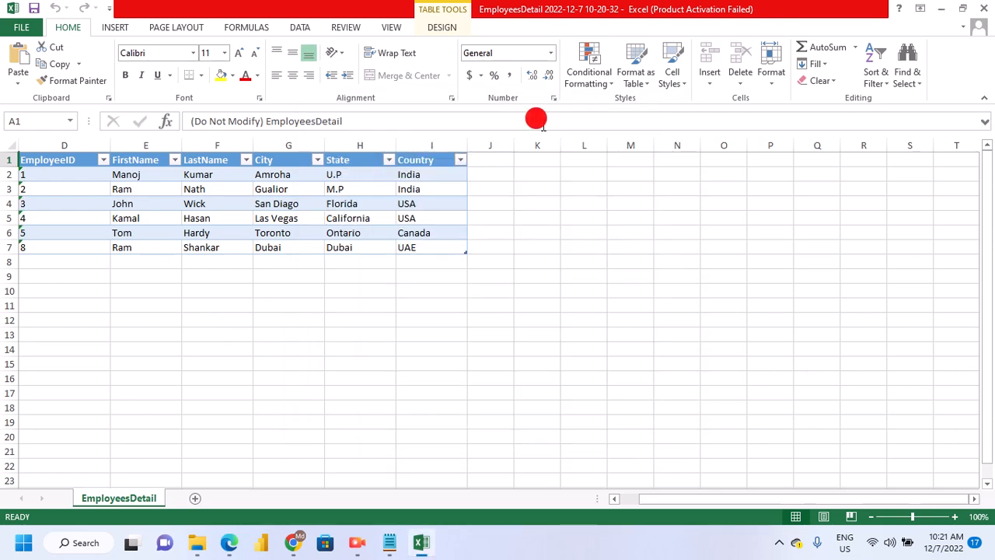
left_click(984, 10)
left_click(443, 239)
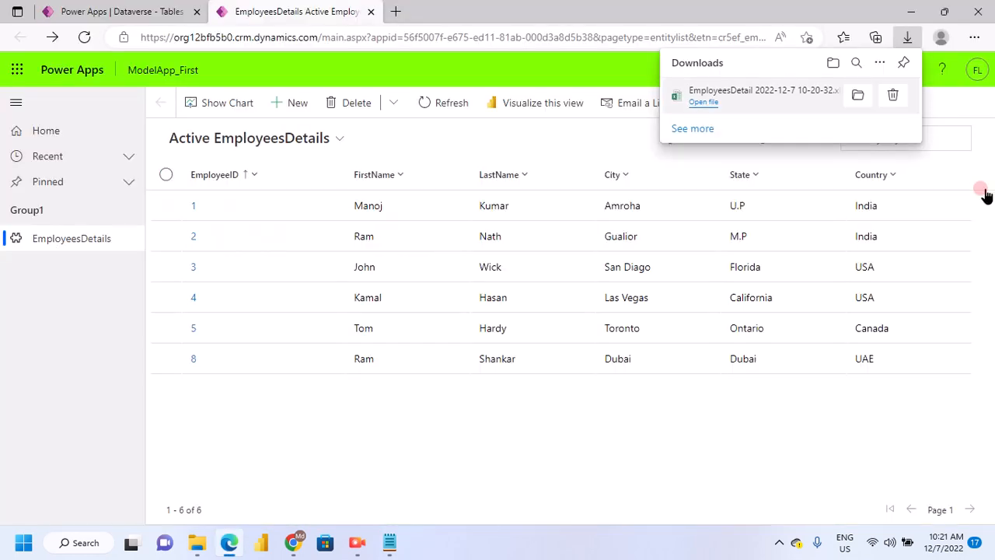
left_click(488, 220)
left_click(601, 398)
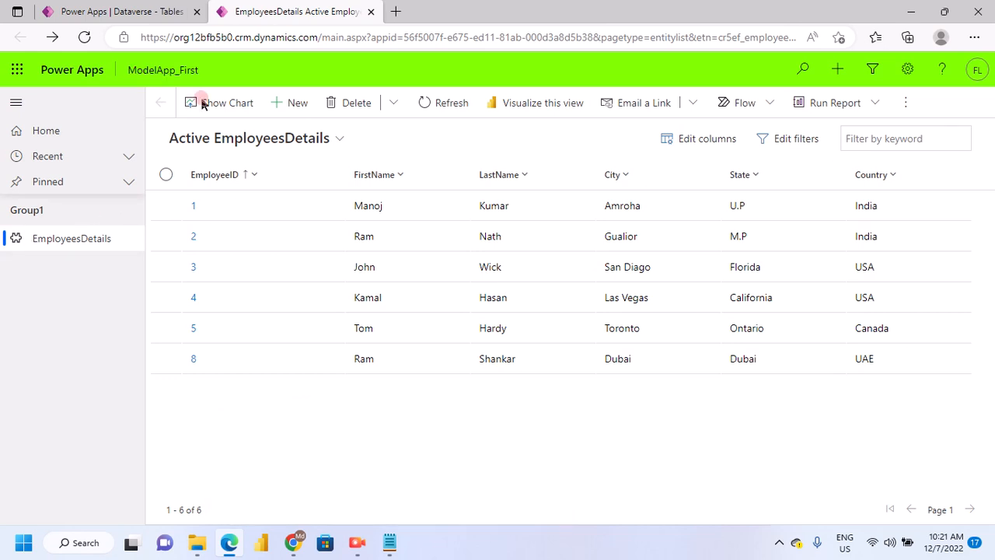
Switch to the Power Apps maker portal and open the environment's list of apps
left_click(171, 12)
left_click(237, 12)
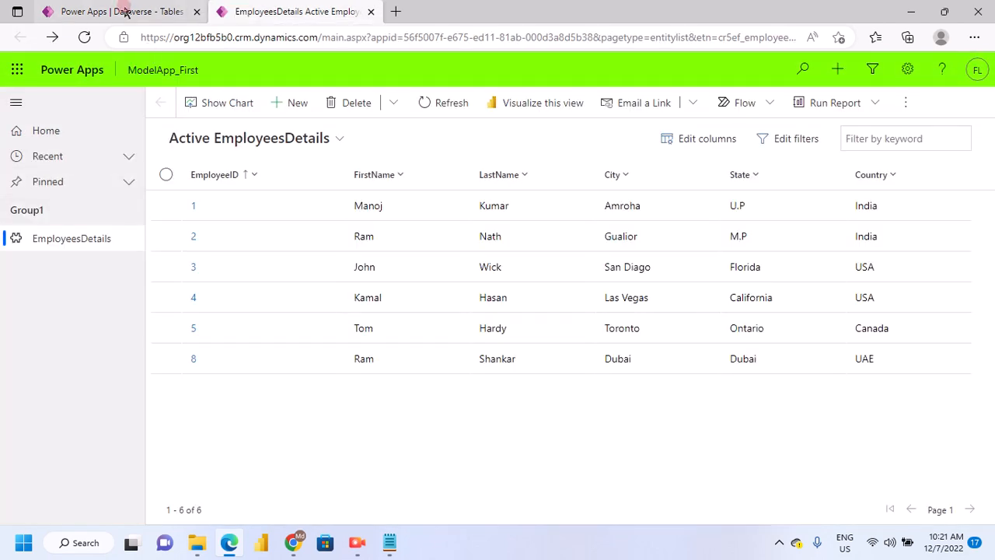
left_click(91, 277)
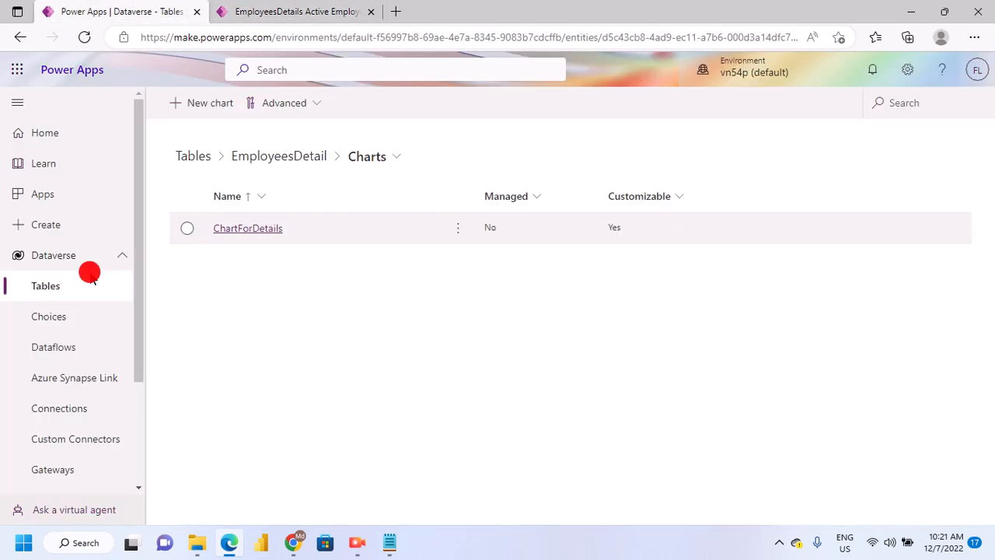
left_click(20, 260)
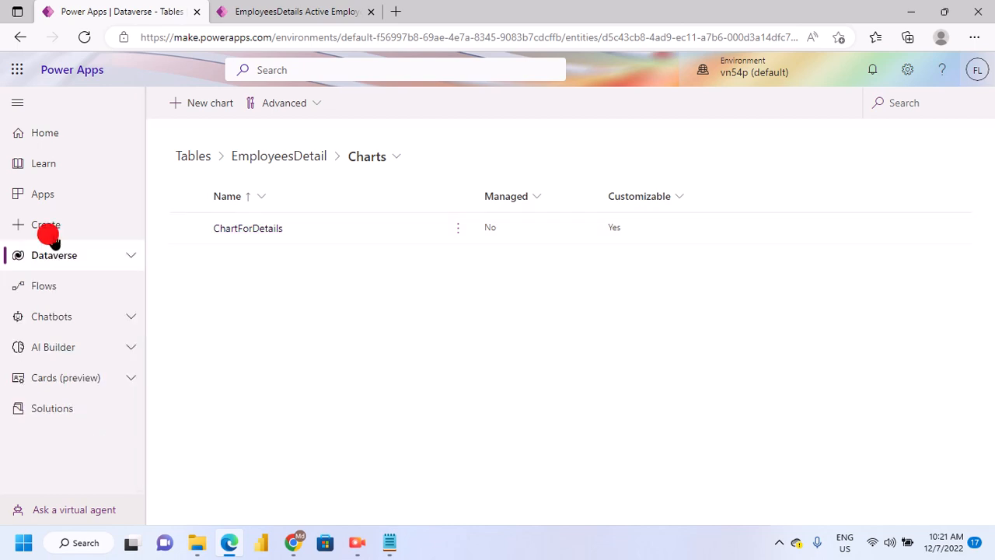
left_click(86, 199)
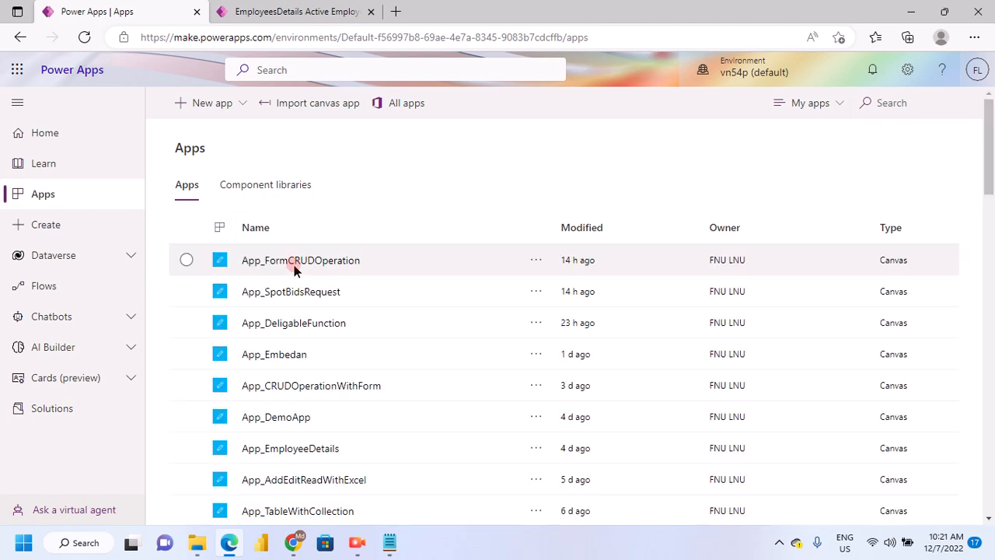
Find ModelApp_First in the apps list and open it for editing
scroll(382, 315, "down", 3)
scroll(415, 247, "up", 2)
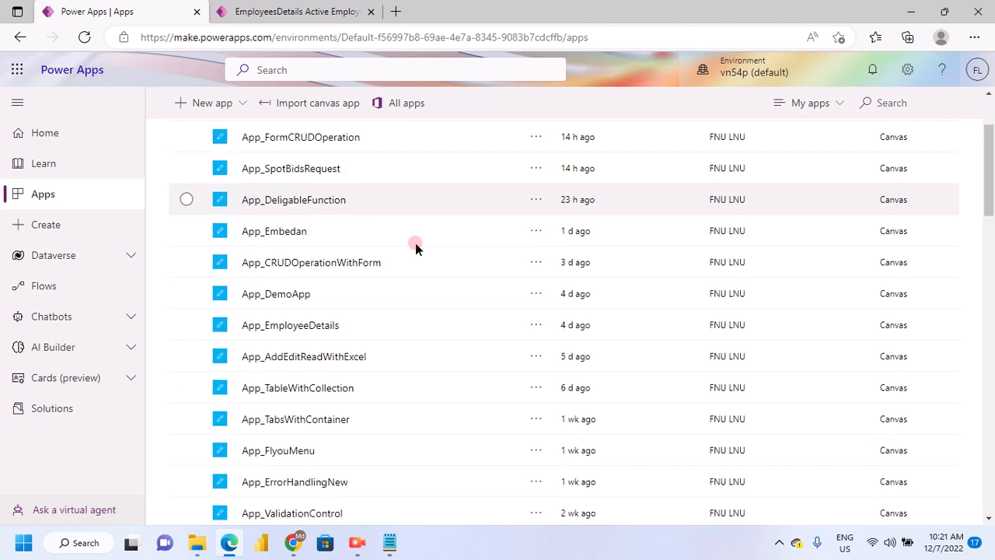
scroll(419, 233, "down", 2)
scroll(435, 229, "up", 4)
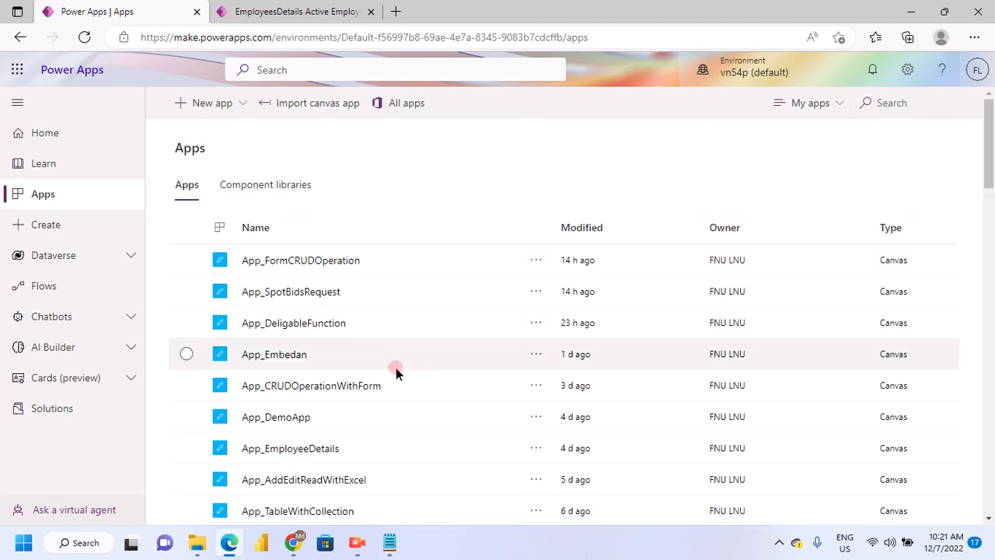
scroll(395, 368, "down", 2)
scroll(464, 388, "down", 2)
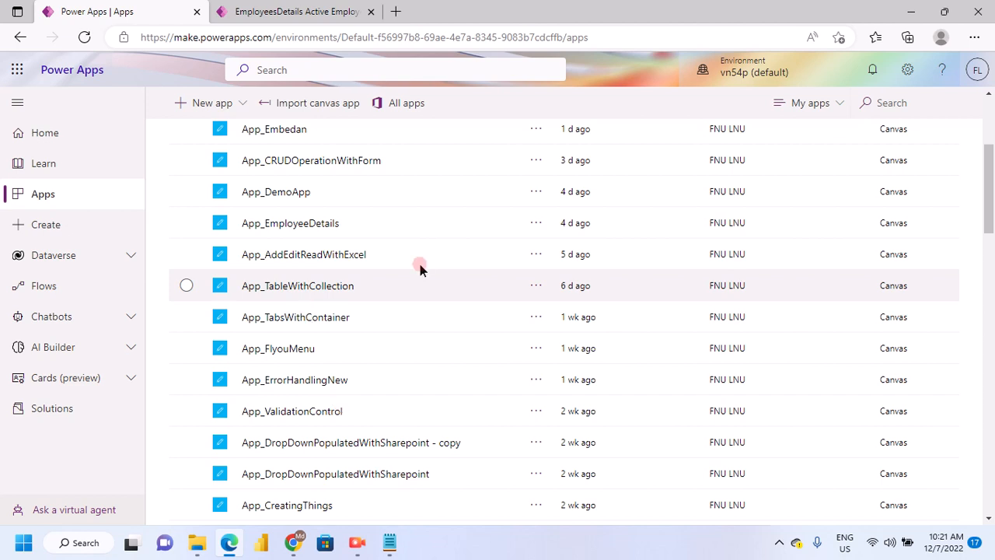
scroll(431, 260, "up", 5)
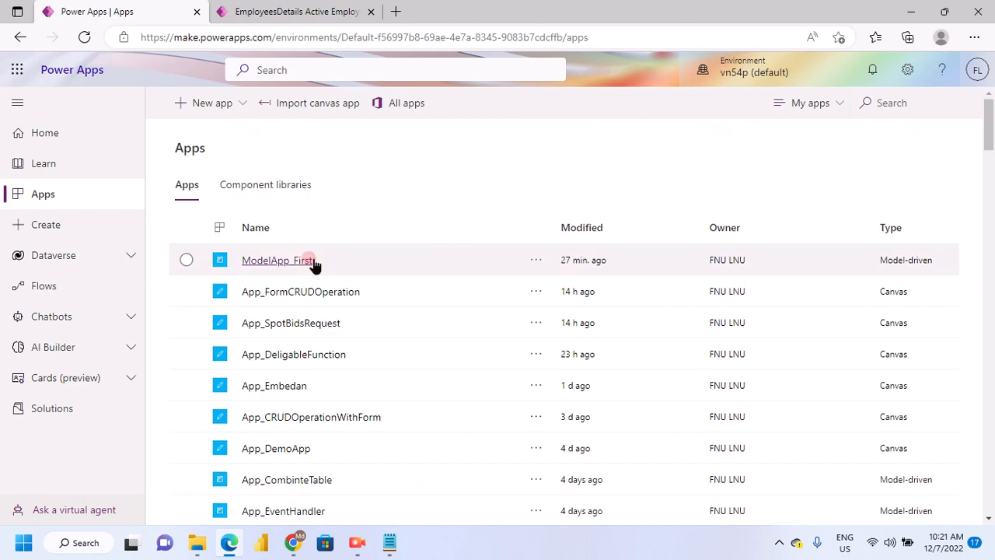
left_click(534, 261)
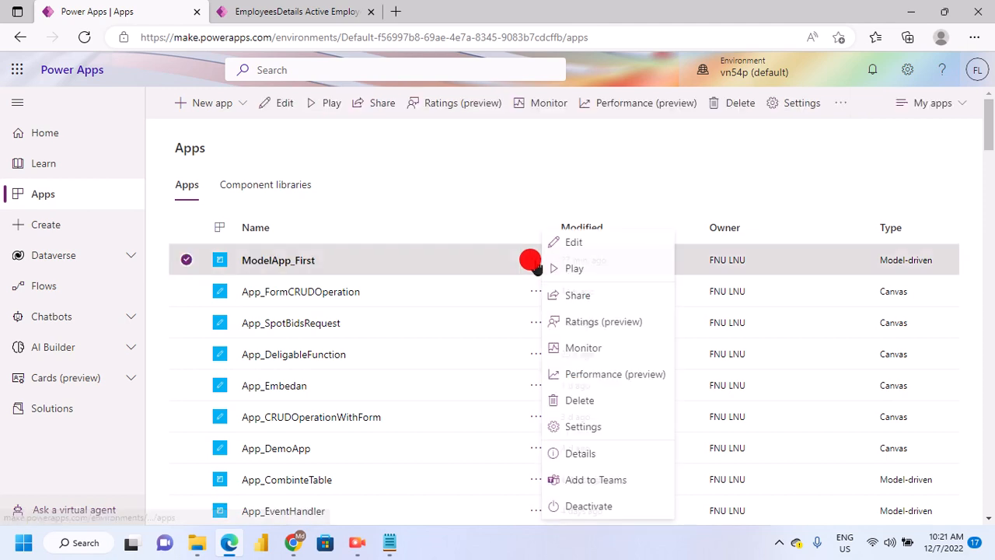
left_click(588, 245)
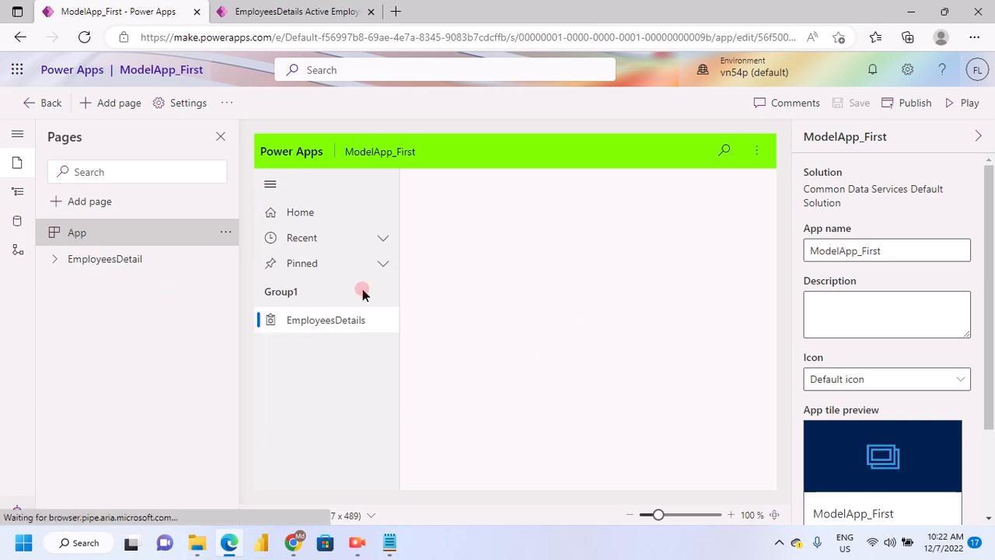
Start a new Dataverse table page in the app and search the existing tables for "the"
left_click(106, 111)
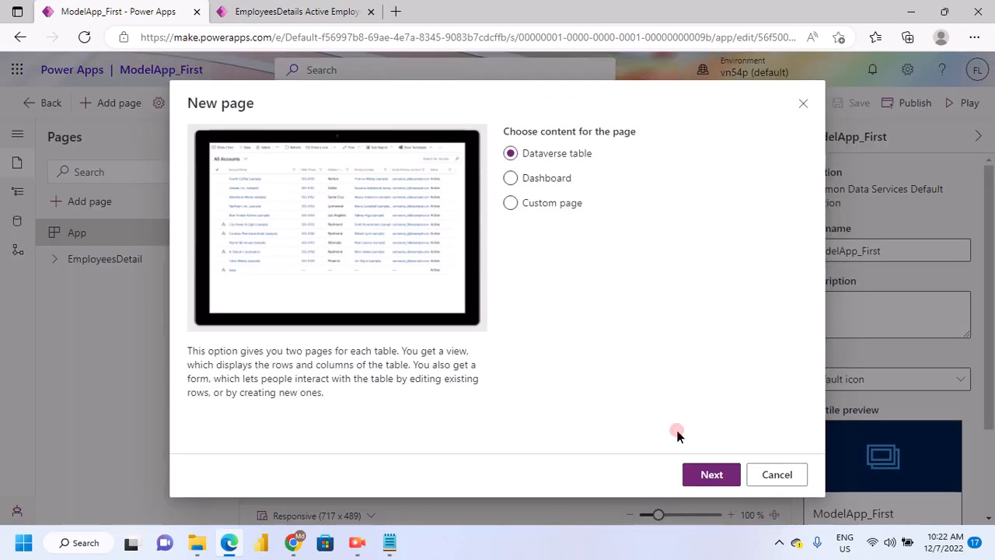
left_click(717, 476)
left_click(710, 479)
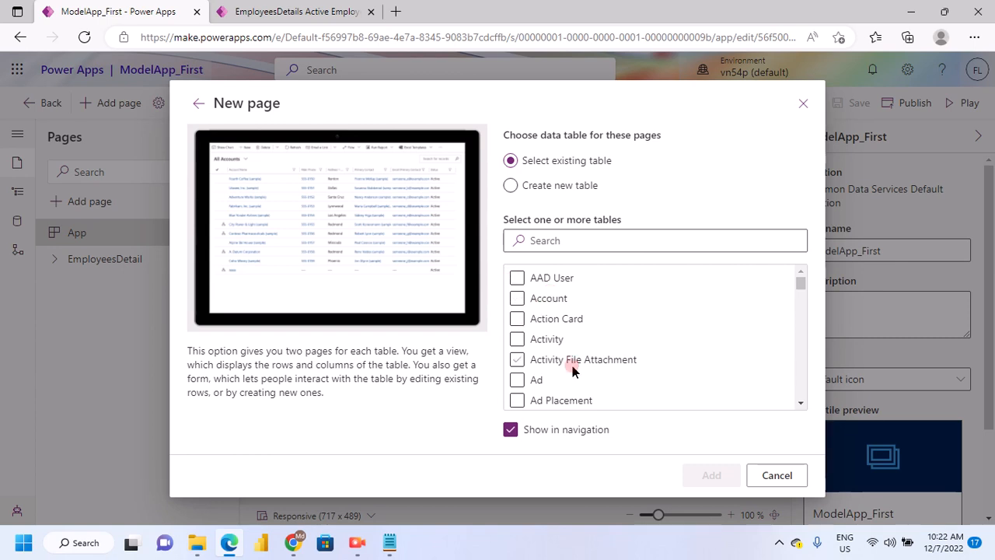
scroll(572, 368, "down", 2)
left_click(558, 237)
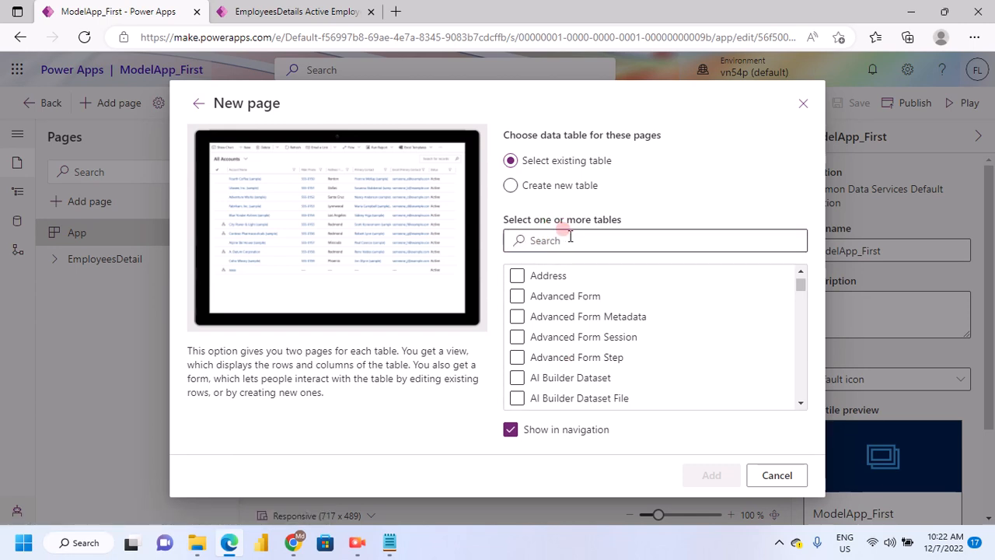
left_click(569, 240)
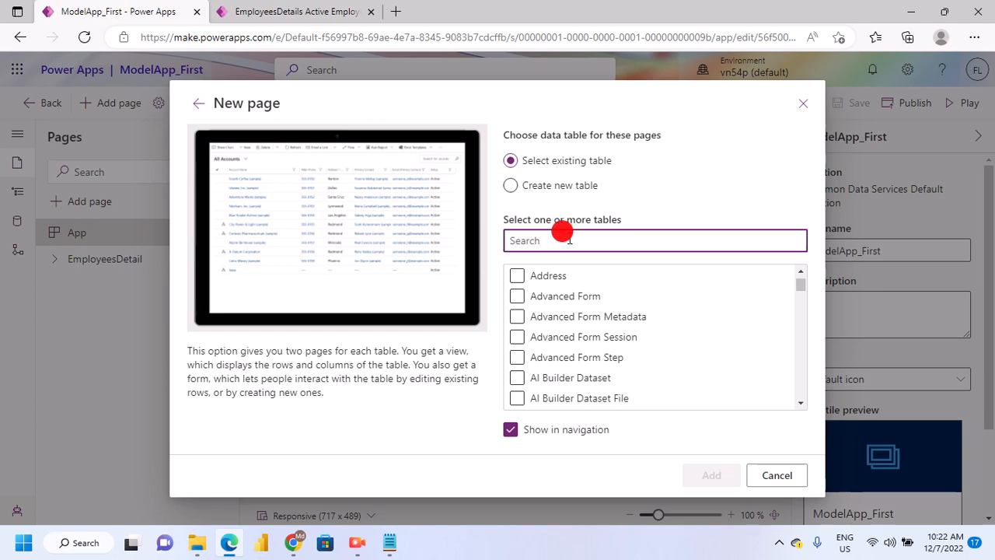
type("the")
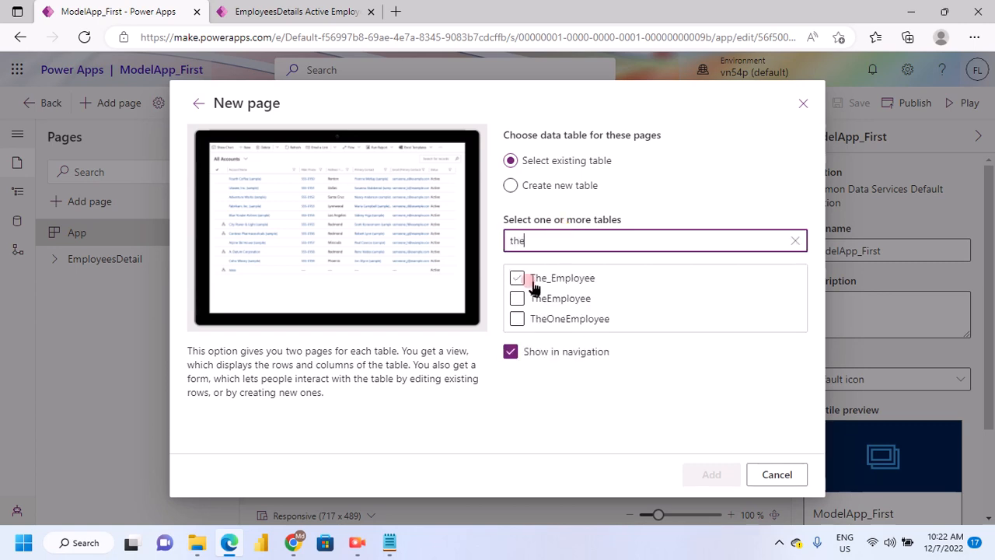
Select the The_Employee, TheEmployee and TheOneEmployee tables and add them as pages shown in navigation
left_click(519, 280)
left_click(518, 280)
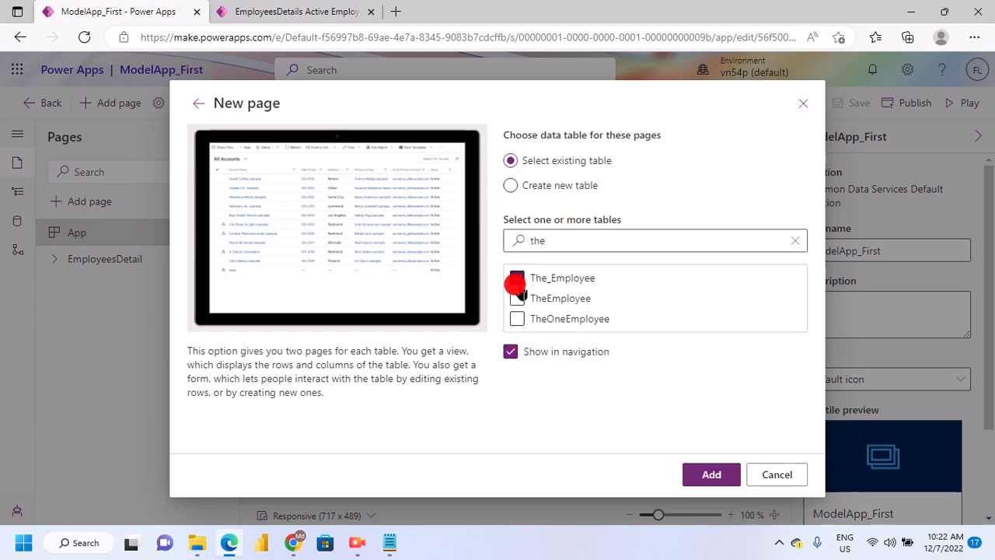
left_click(517, 300)
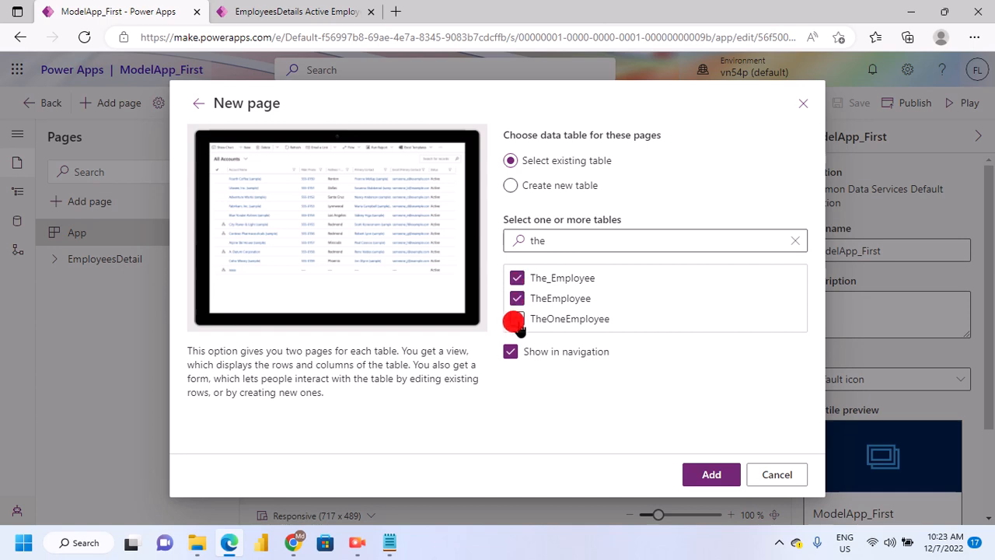
left_click(517, 321)
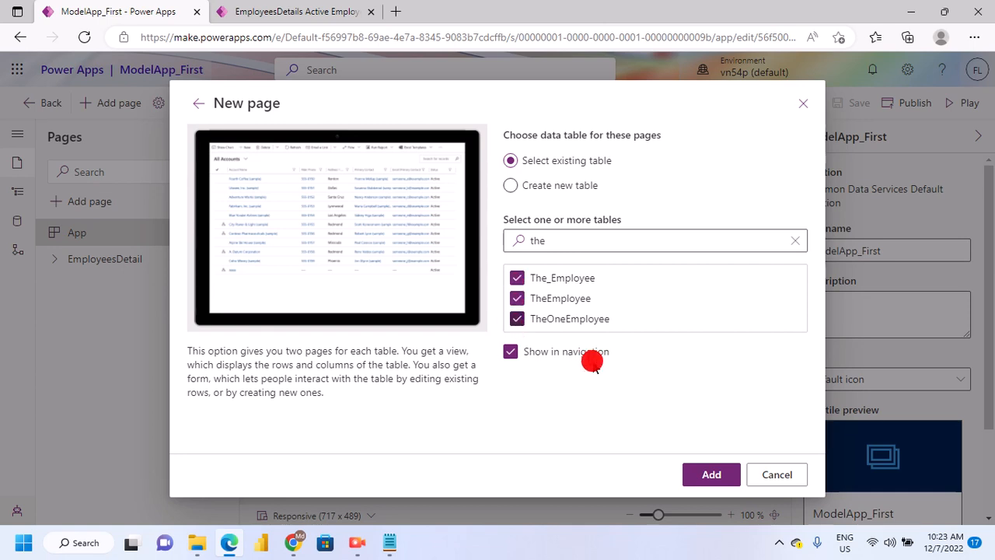
left_click(707, 484)
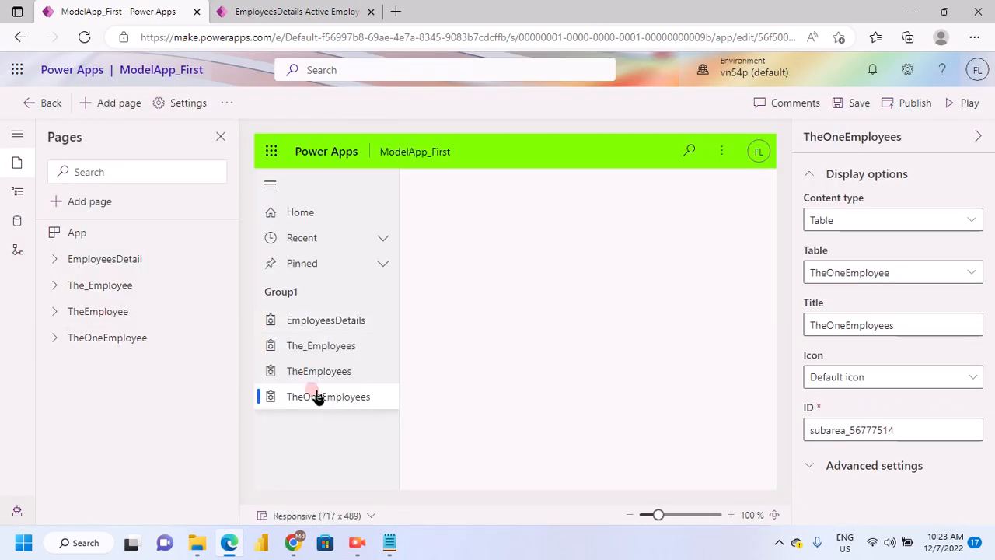
Examine the form and view listed under each table page: EmployeesDetail, The_Employee, TheEmployee and TheOneEmployee
left_click(51, 263)
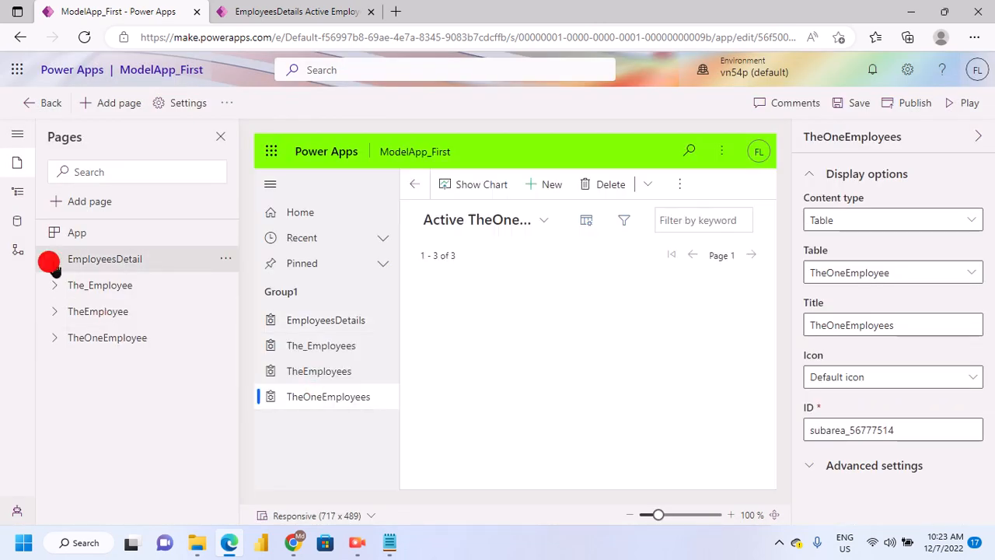
left_click(109, 311)
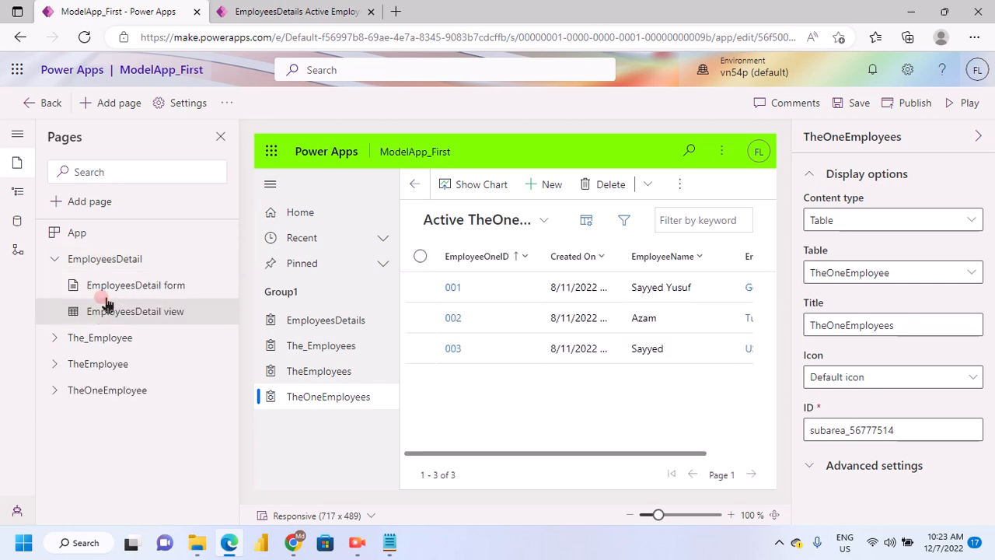
left_click(55, 259)
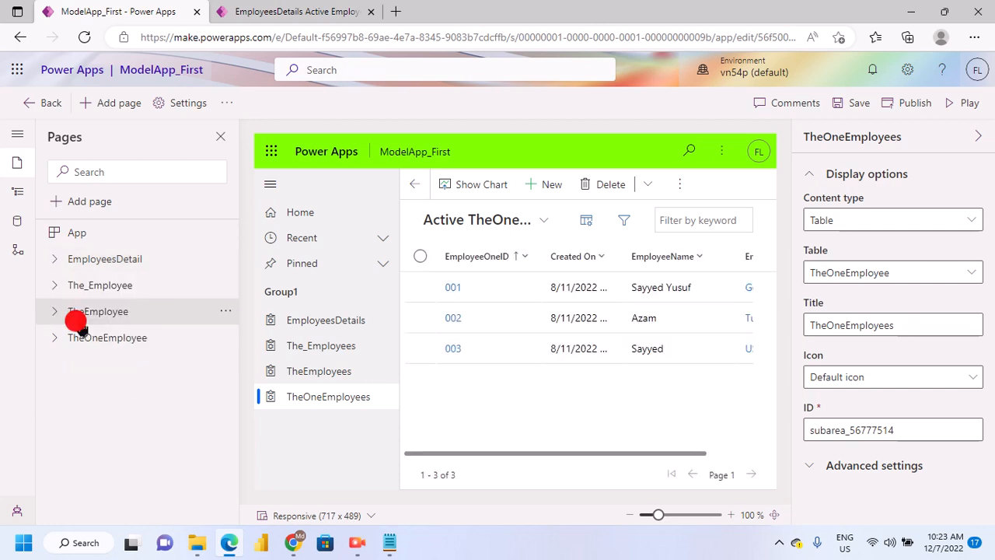
left_click(51, 288)
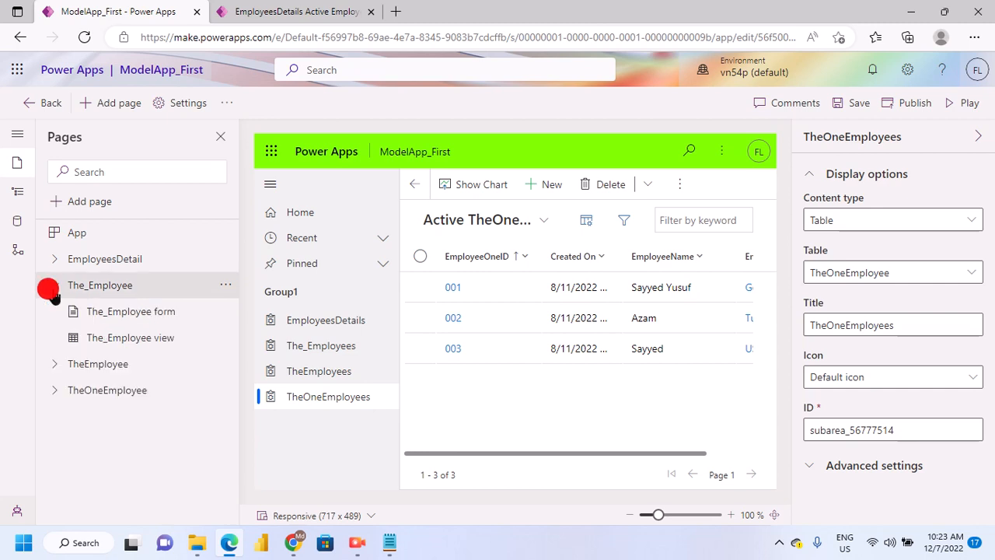
left_click(92, 345)
left_click(54, 287)
left_click(54, 285)
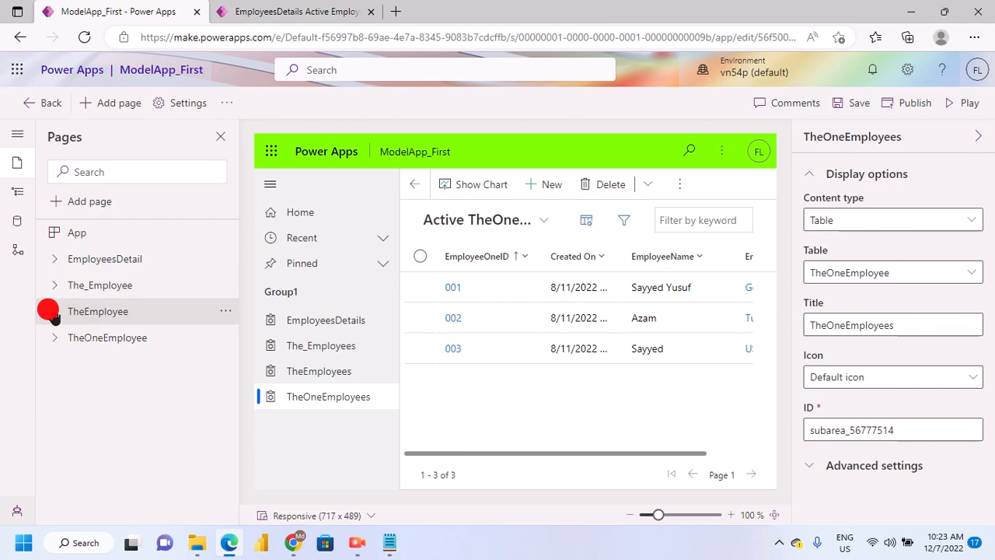
left_click(54, 312)
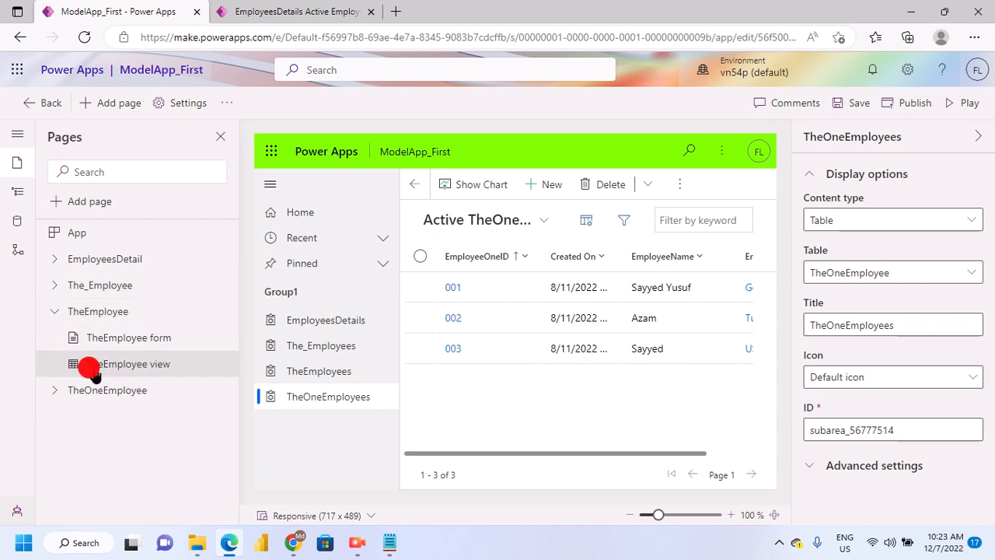
left_click(51, 313)
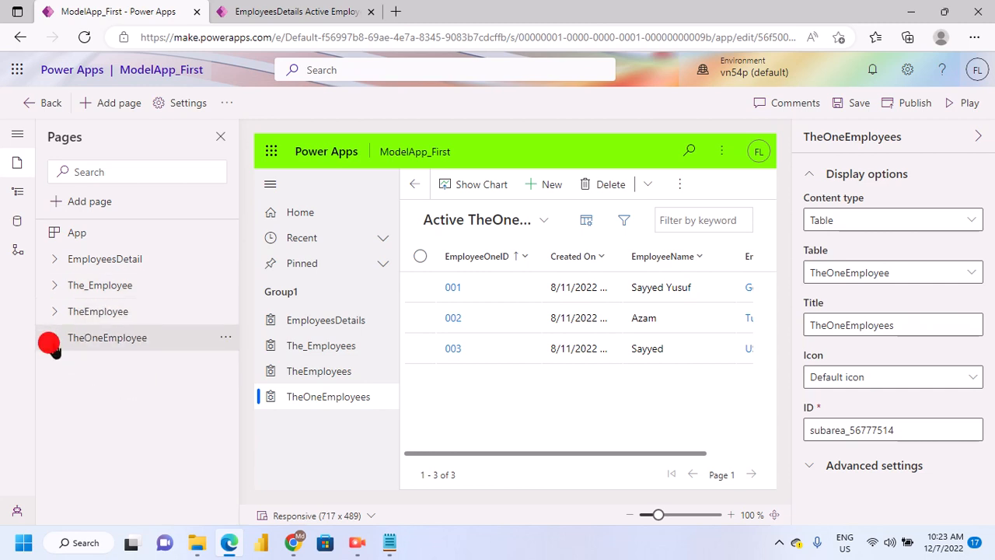
left_click(53, 339)
left_click(53, 338)
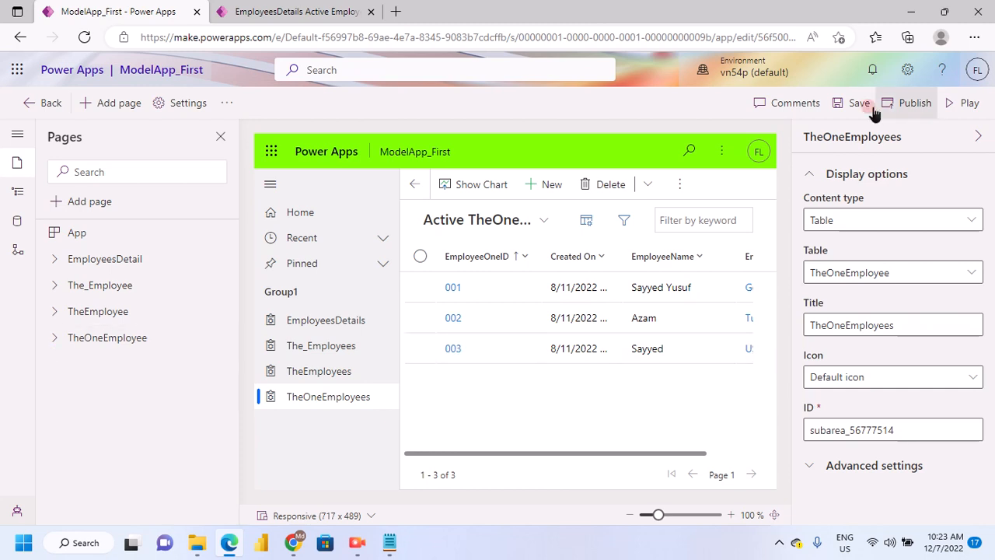
Save and publish ModelApp_First with its added table pages
left_click(909, 104)
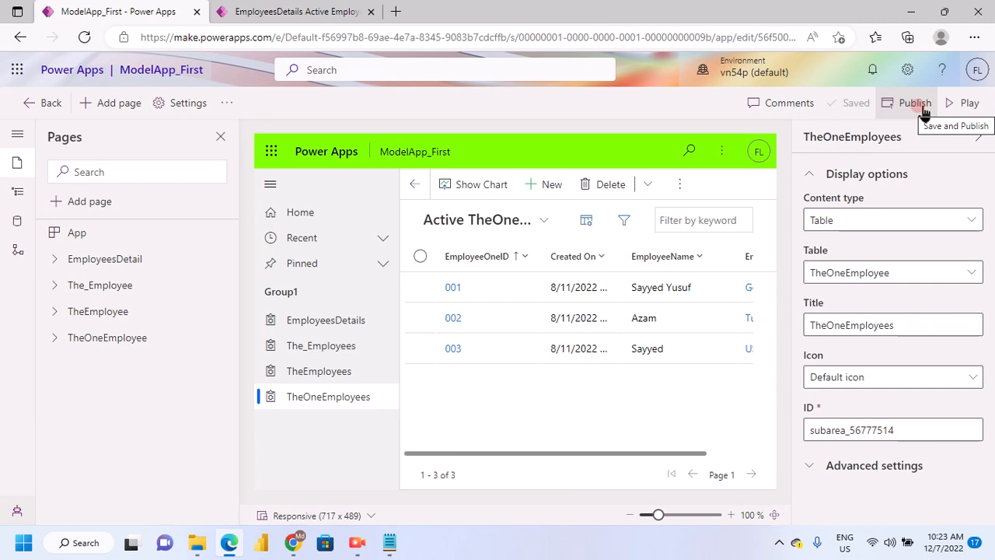
left_click(922, 107)
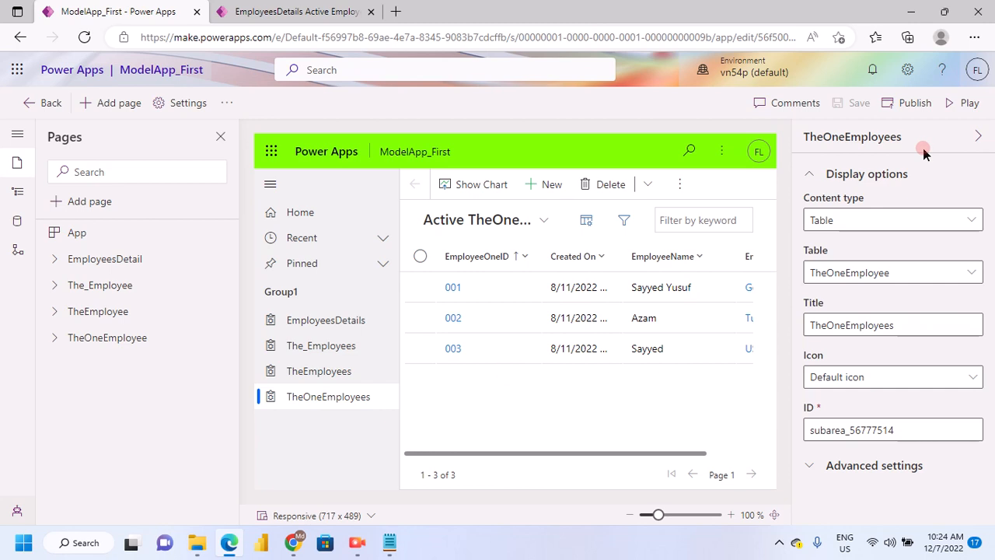
Play the published ModelApp_First, compare it with the previously running copy and close that older copy
left_click(951, 106)
left_click(449, 16)
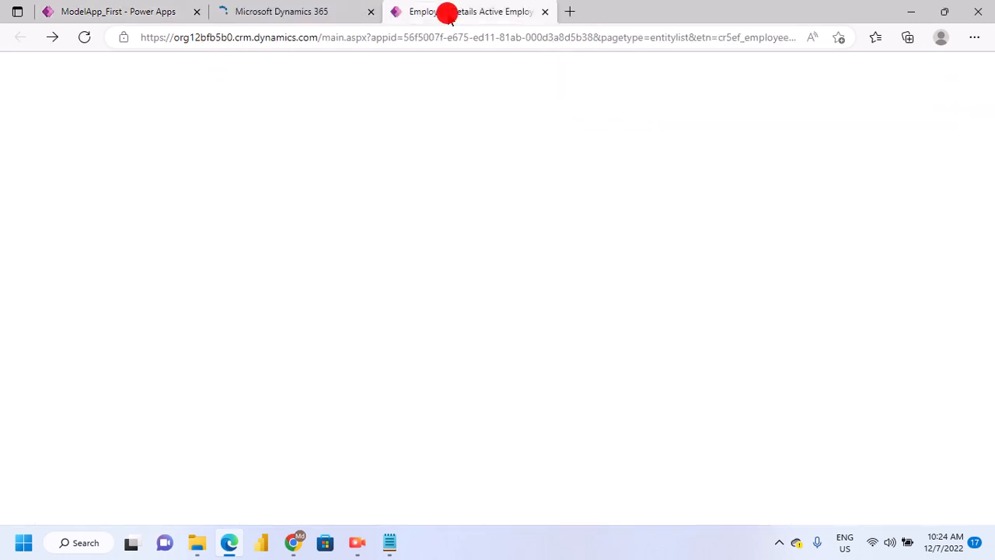
left_click(321, 20)
left_click(446, 14)
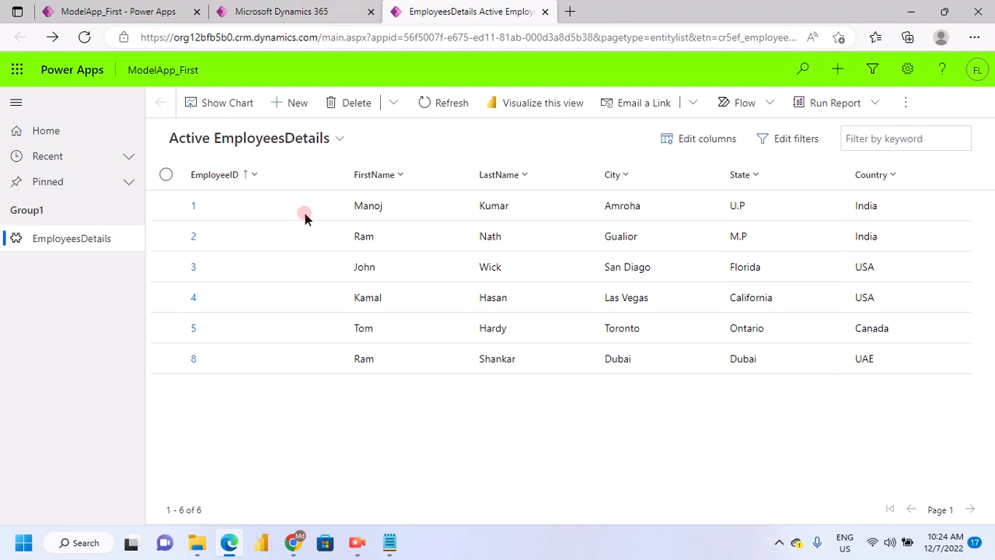
left_click(268, 12)
left_click(363, 207)
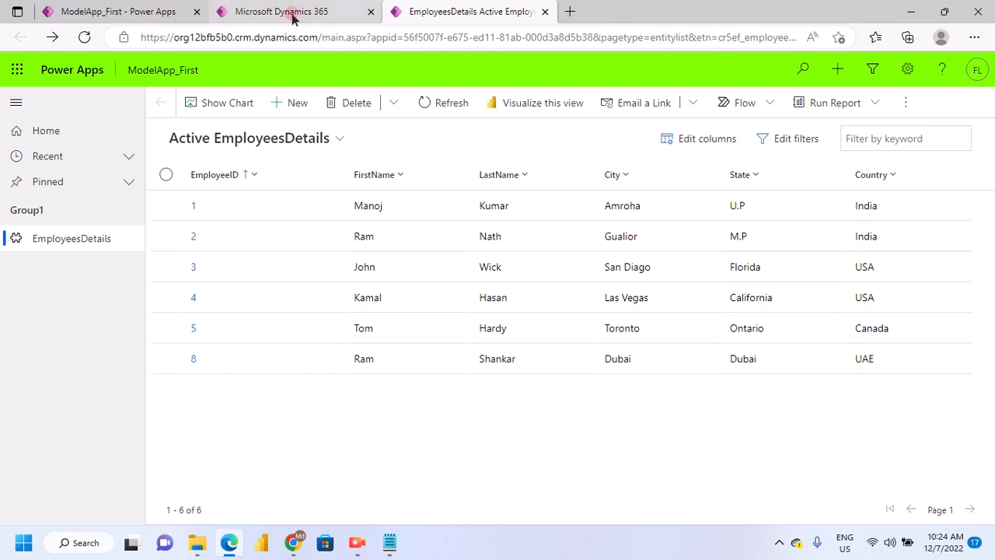
left_click(449, 19)
left_click(336, 19)
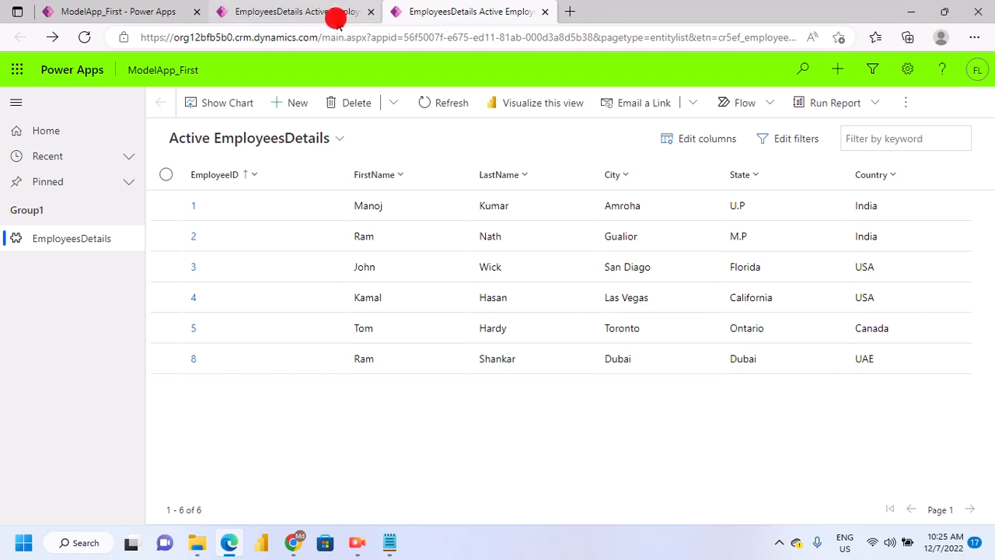
left_click_drag(336, 20, 295, 291)
left_click(155, 12)
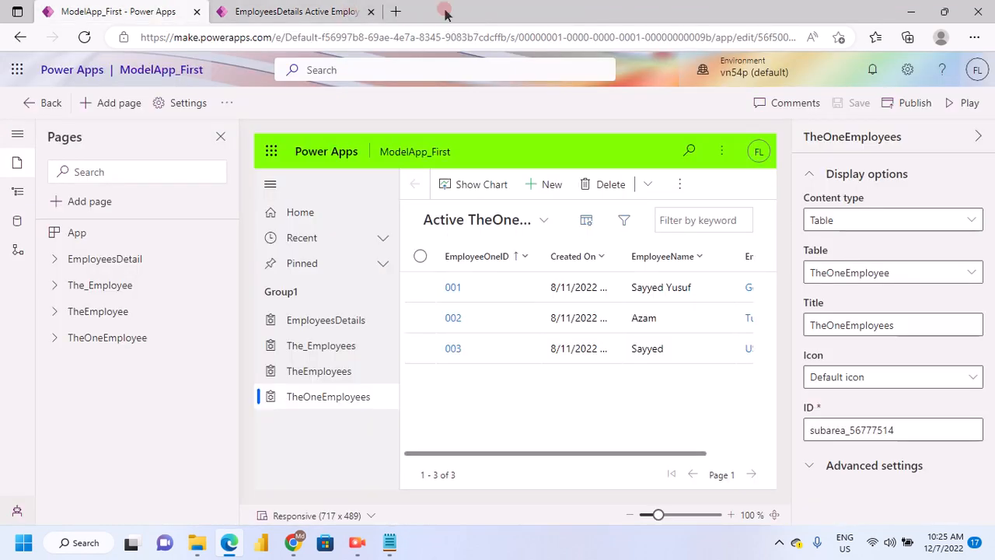
Reload the running ModelApp_First so its navigation picks up the added table pages
left_click(296, 12)
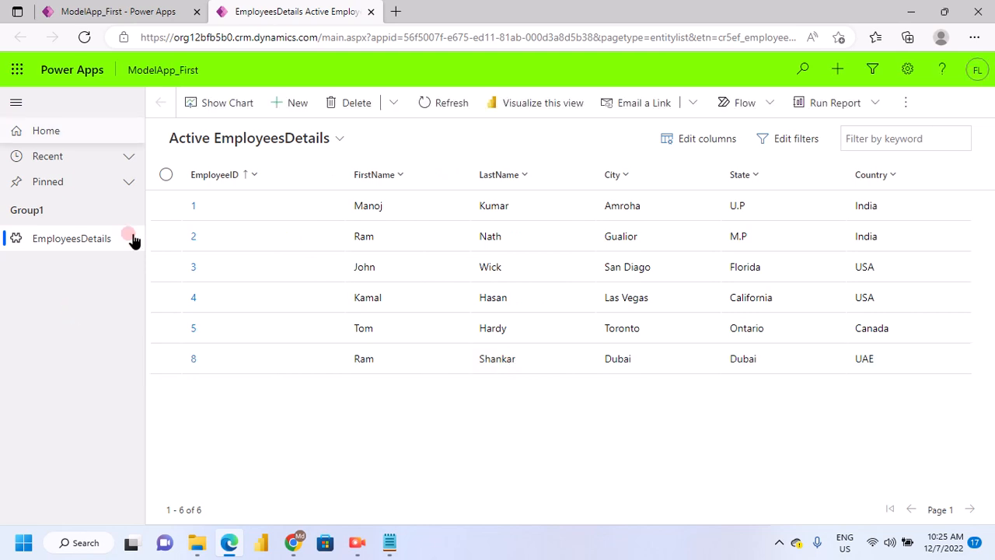
left_click(82, 38)
left_click(337, 379)
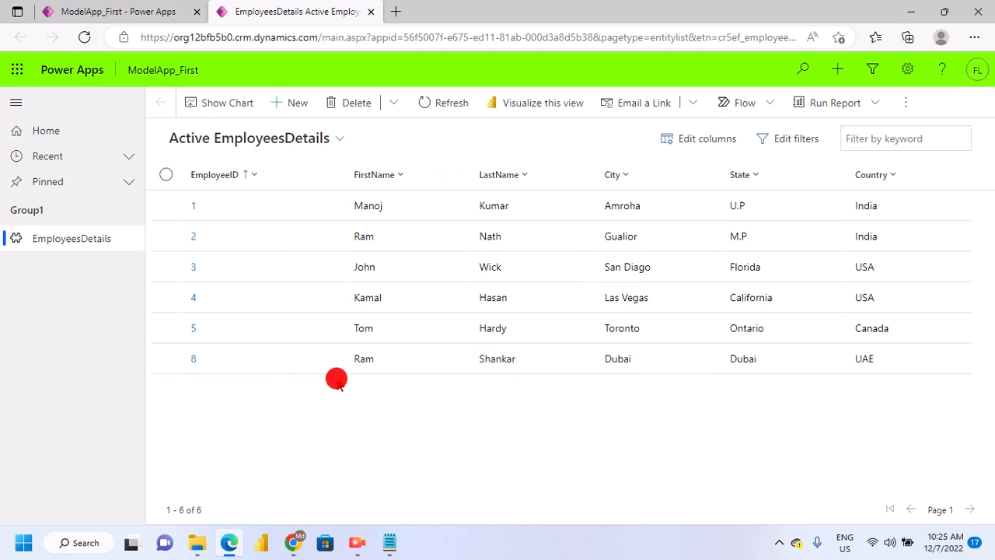
left_click(341, 360)
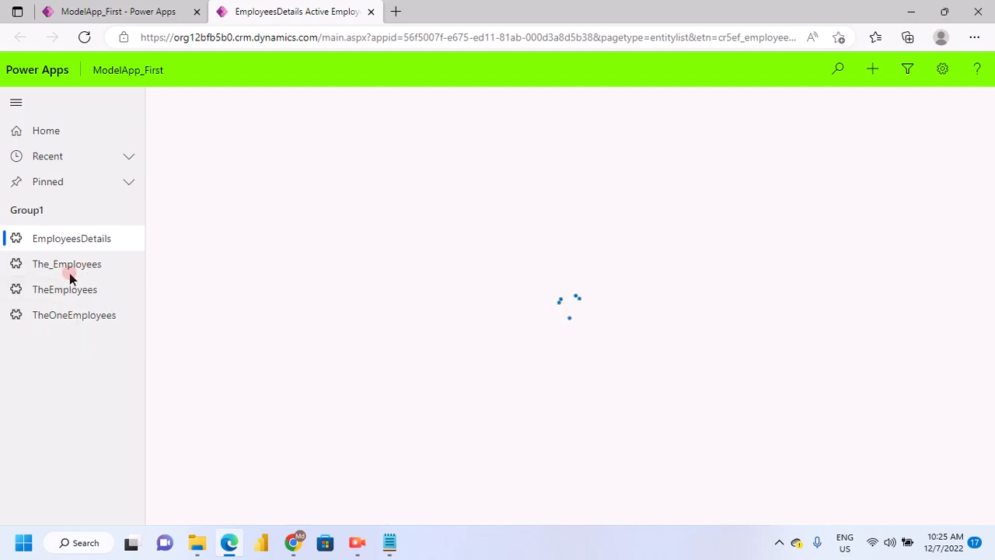
left_click(124, 14)
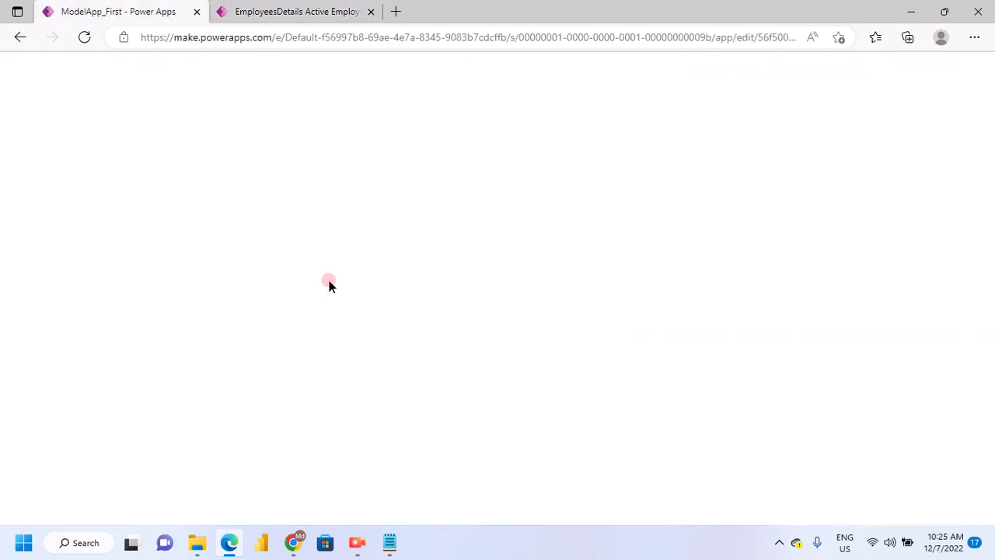
left_click(316, 13)
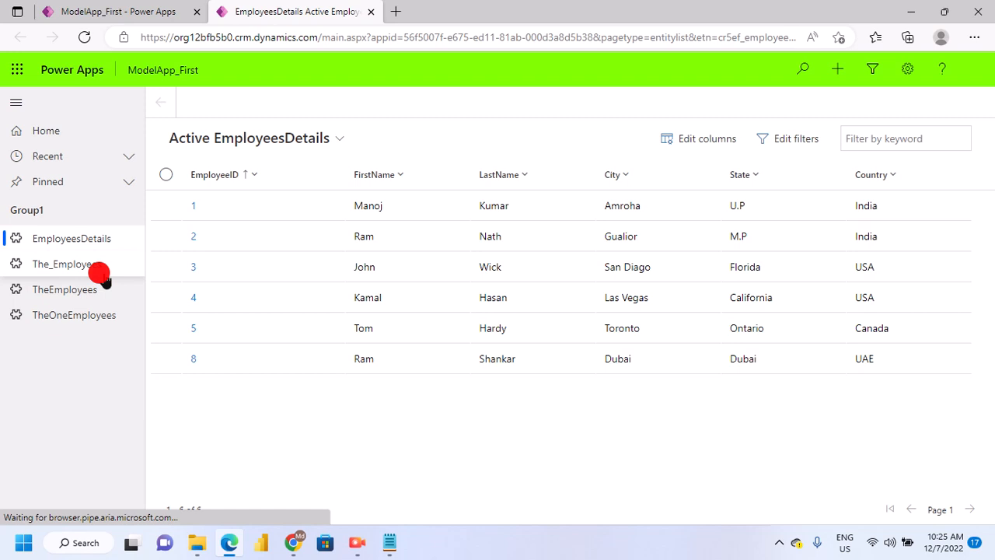
View the records on the The_Employees, TheEmployees and TheOneEmployees pages of the running app
left_click(99, 269)
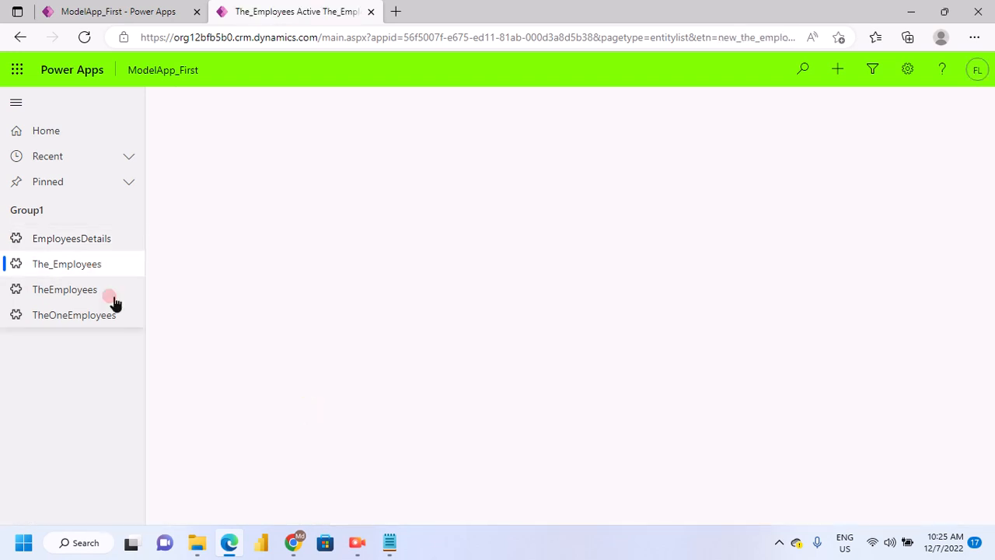
left_click(83, 300)
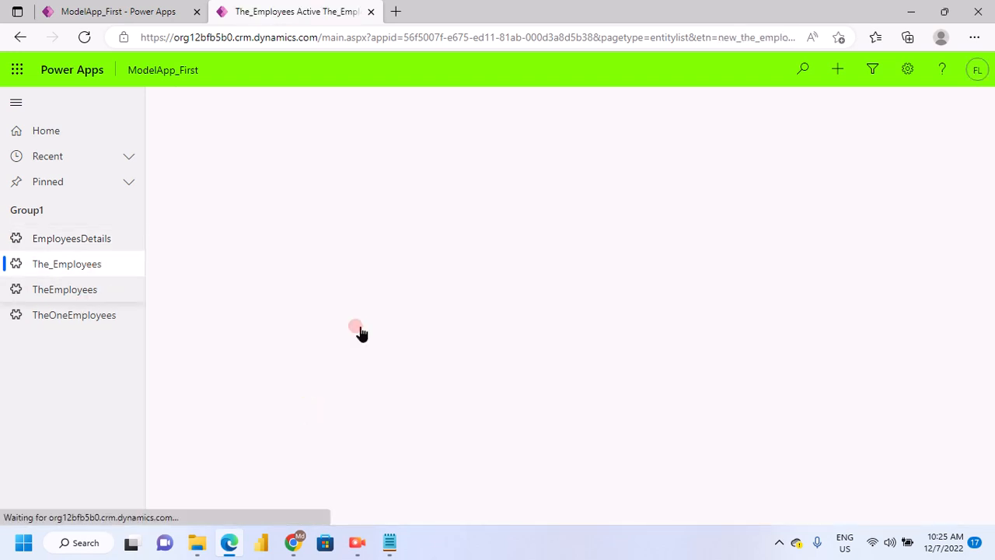
left_click(67, 291)
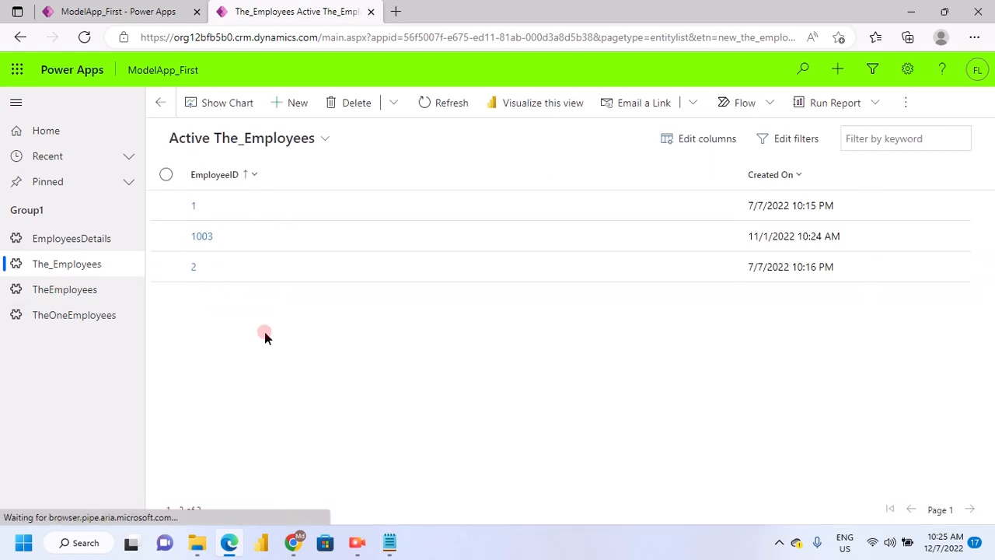
left_click(203, 359)
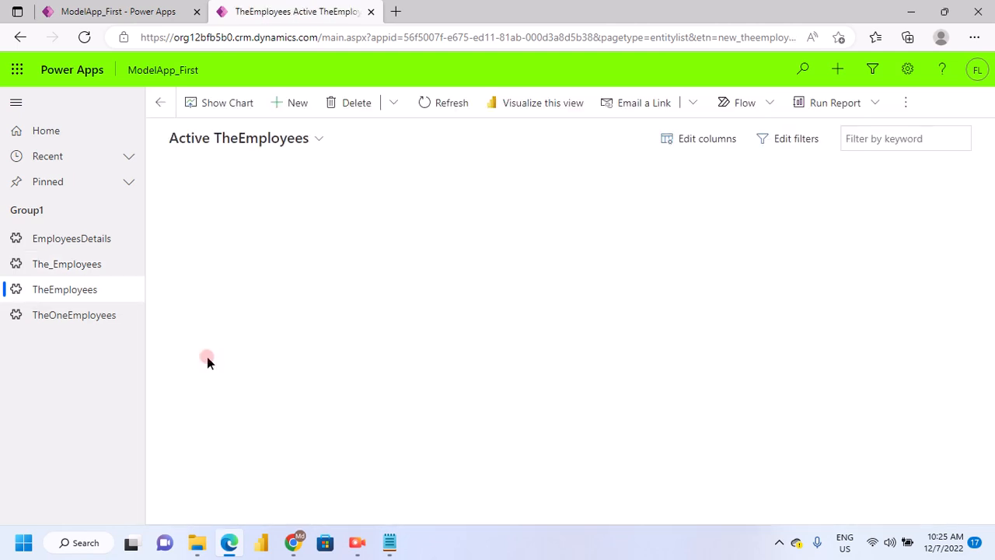
left_click(65, 318)
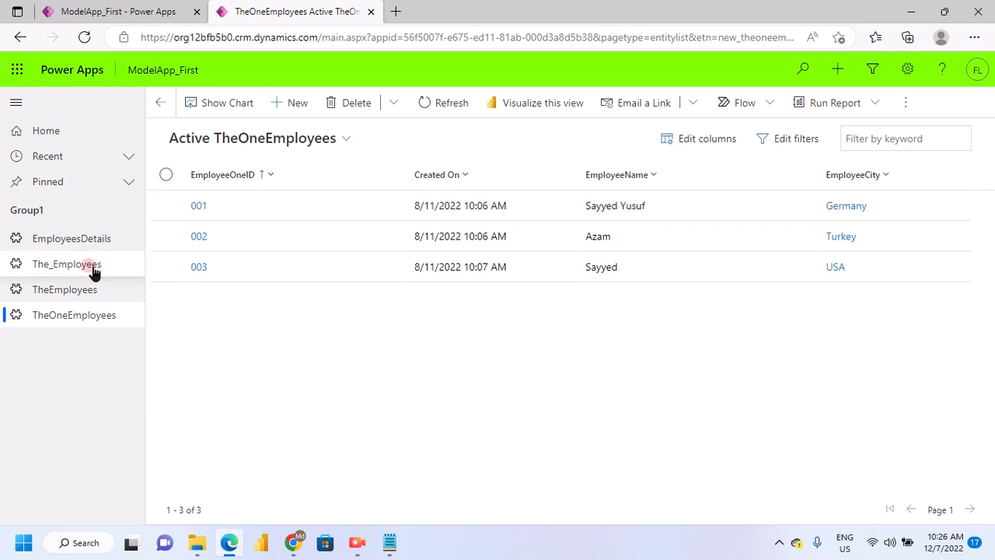
left_click(66, 264)
left_click(113, 311)
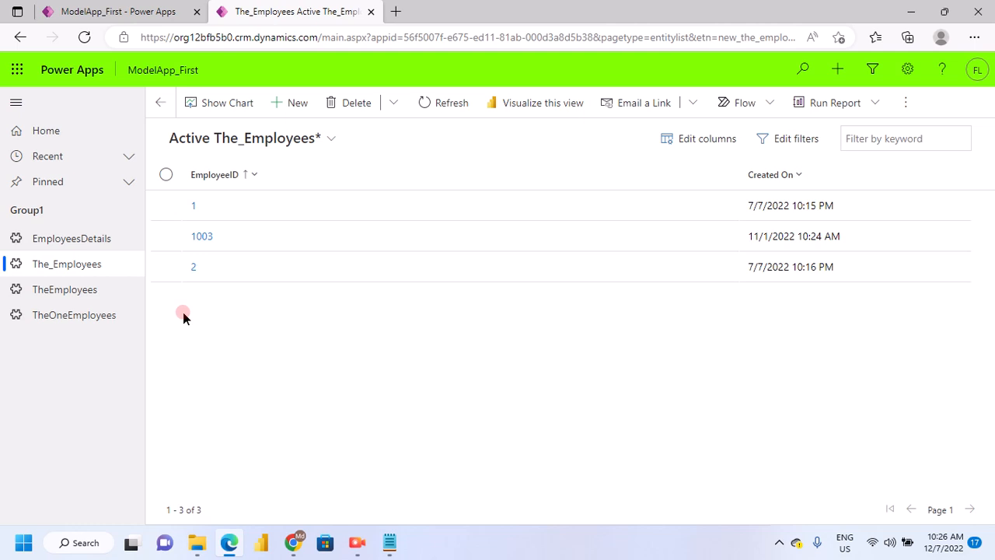
Open a blank new The_Employee record form and examine its fields and save options
left_click(289, 115)
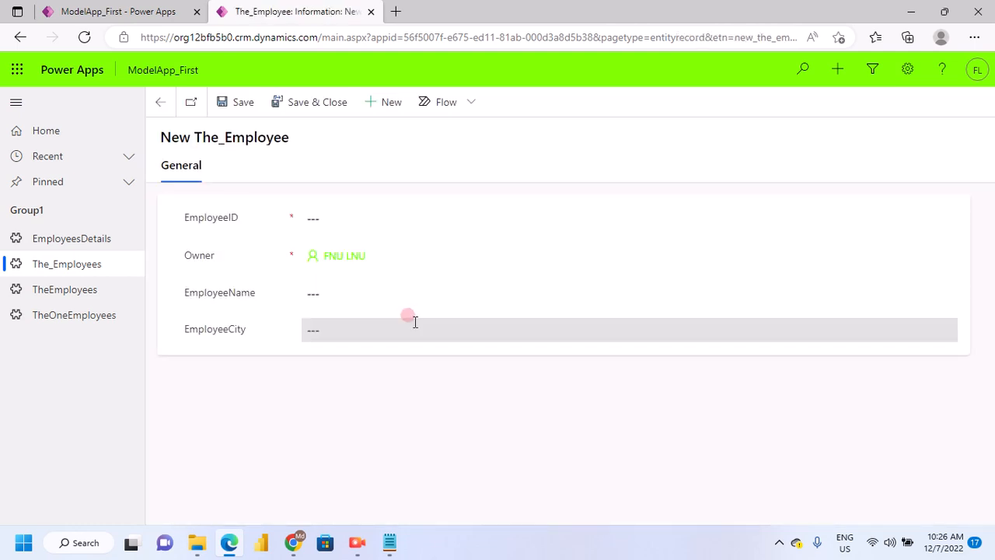
left_click(245, 256)
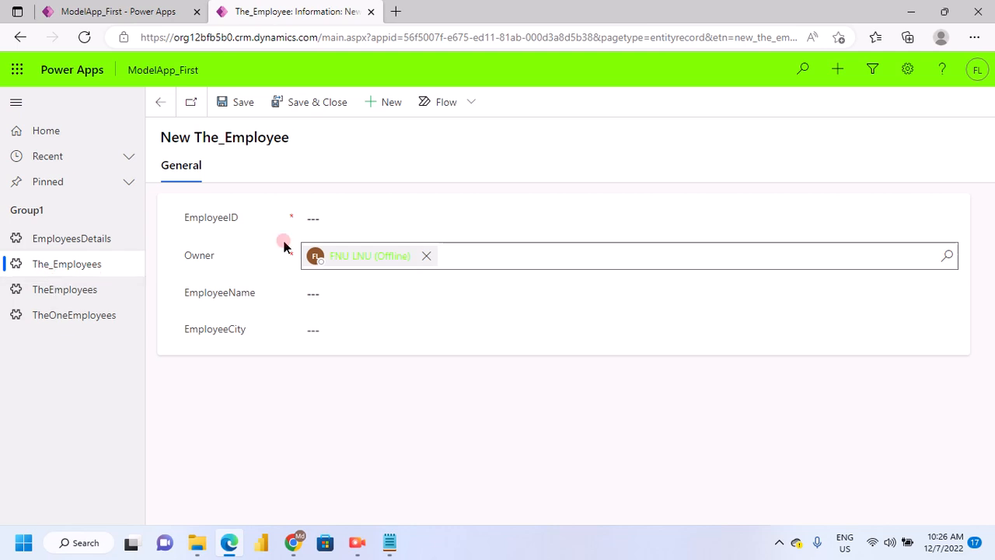
left_click(279, 105)
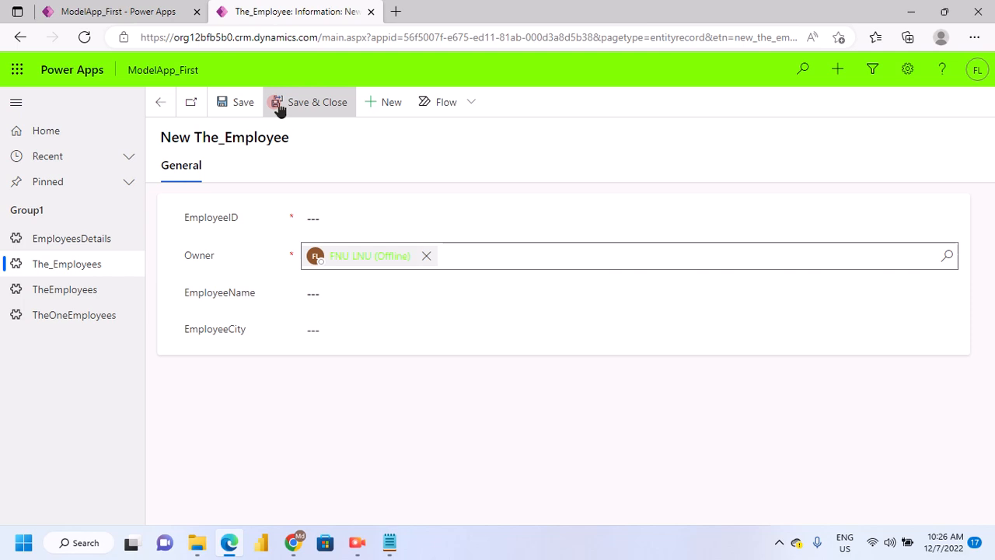
Return to the ModelApp_First editor and set the app's icon source to Use web resource
left_click(138, 12)
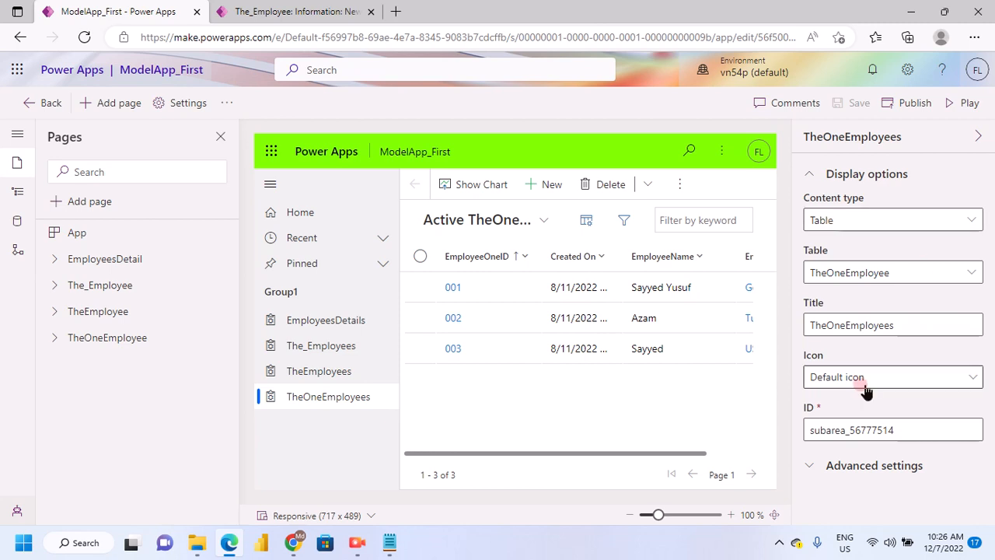
left_click(69, 233)
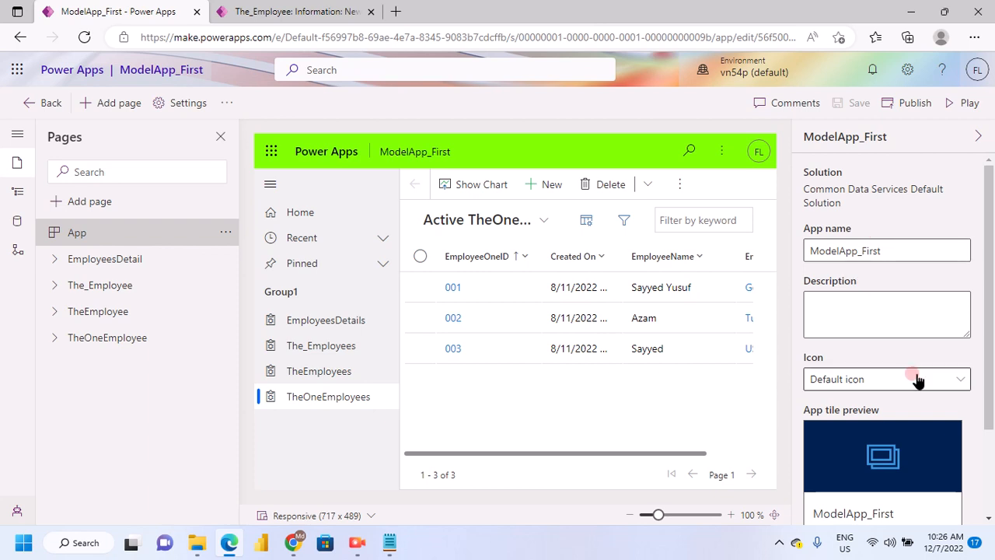
scroll(956, 305, "down", 2)
left_click(954, 298)
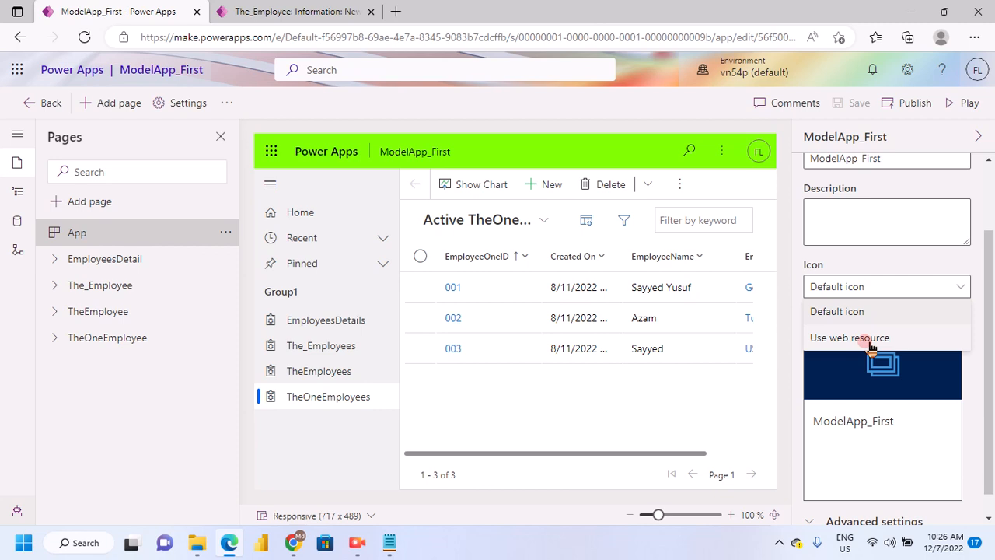
left_click(872, 339)
scroll(893, 397, "down", 2)
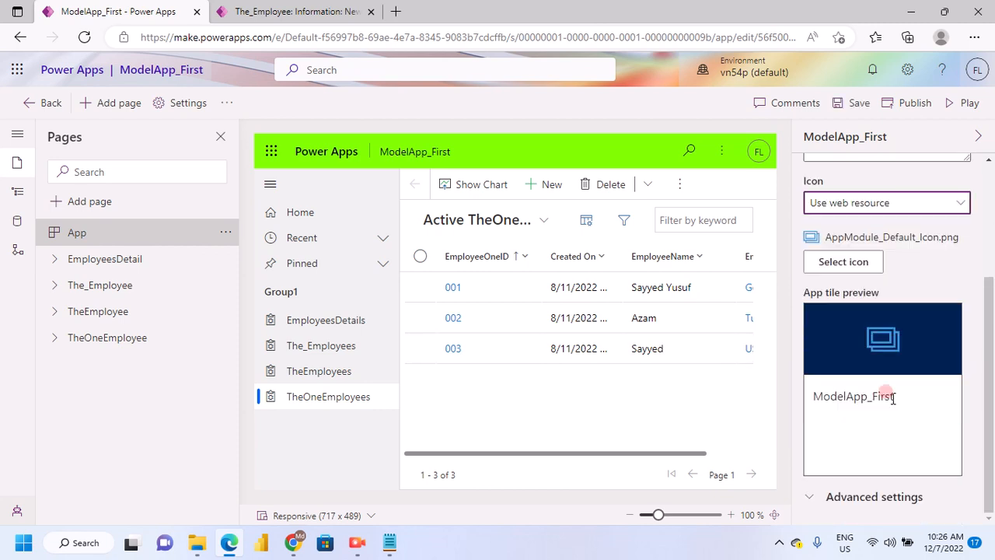
Apply the adx_pagetag_small web resource image as the app icon and check the app tile preview
left_click(847, 269)
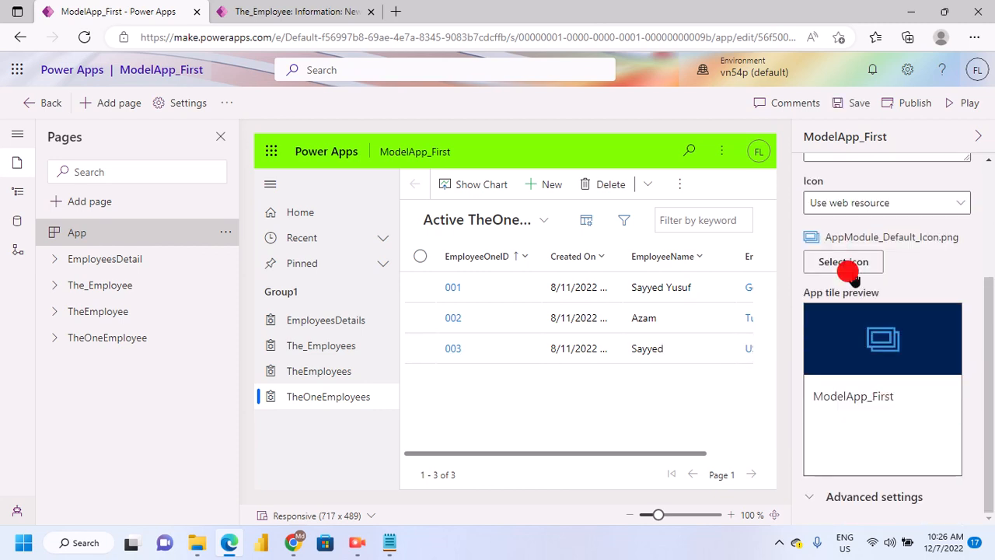
left_click(458, 297)
left_click(879, 272)
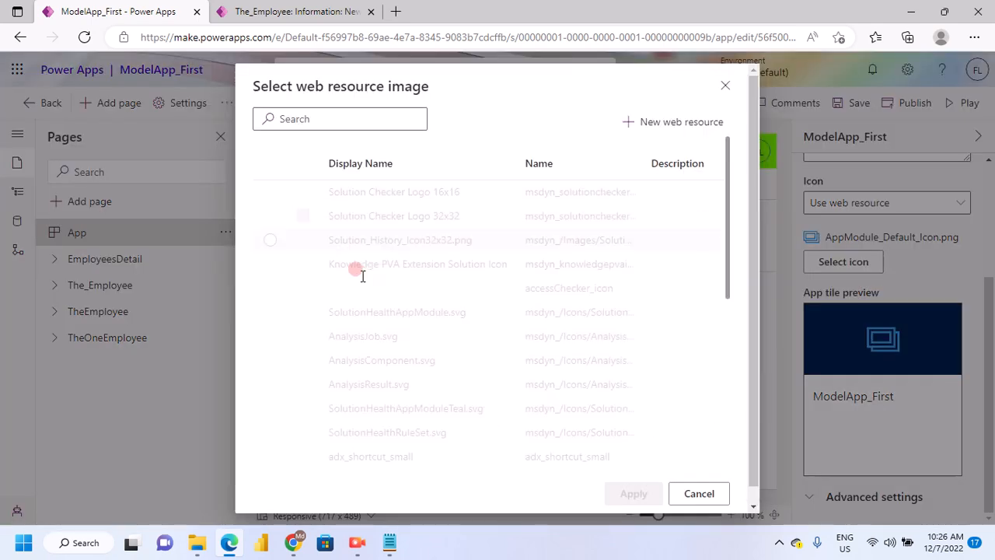
scroll(344, 296, "down", 1)
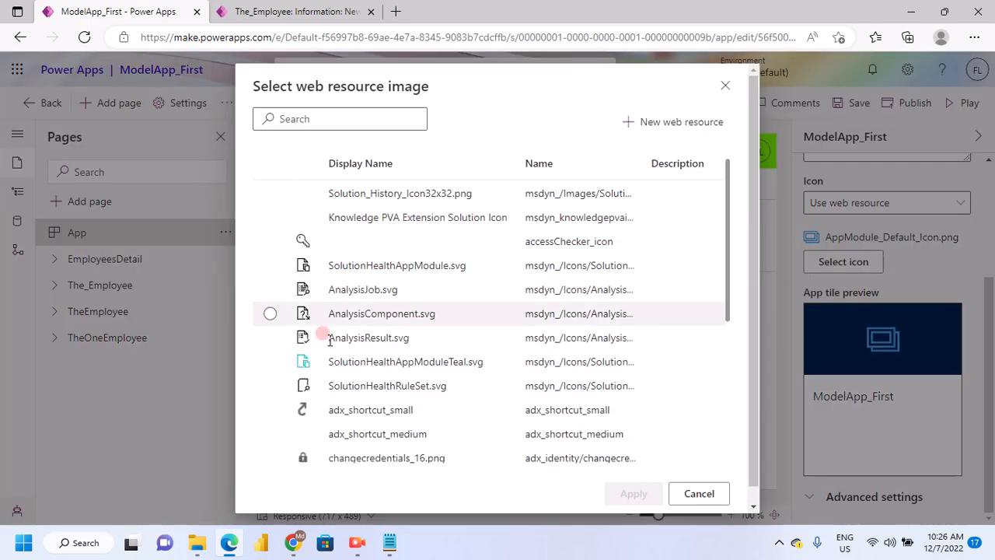
scroll(330, 338, "down", 1)
scroll(330, 334, "down", 2)
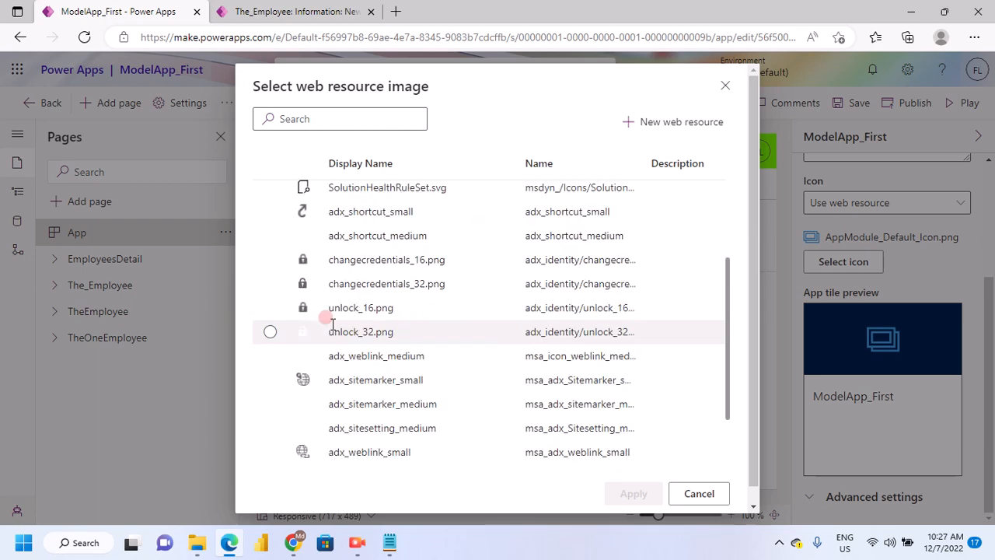
scroll(318, 326, "down", 2)
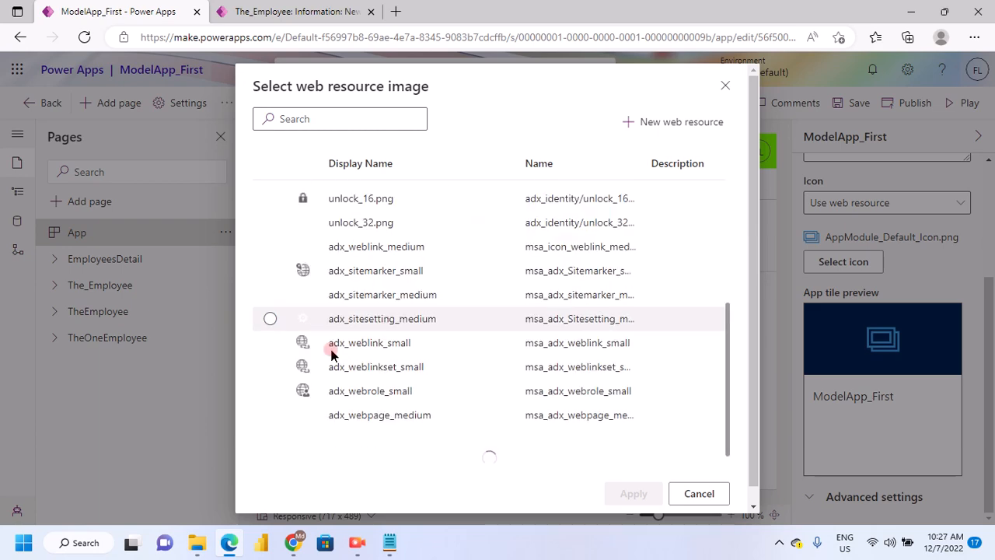
scroll(335, 358, "down", 1)
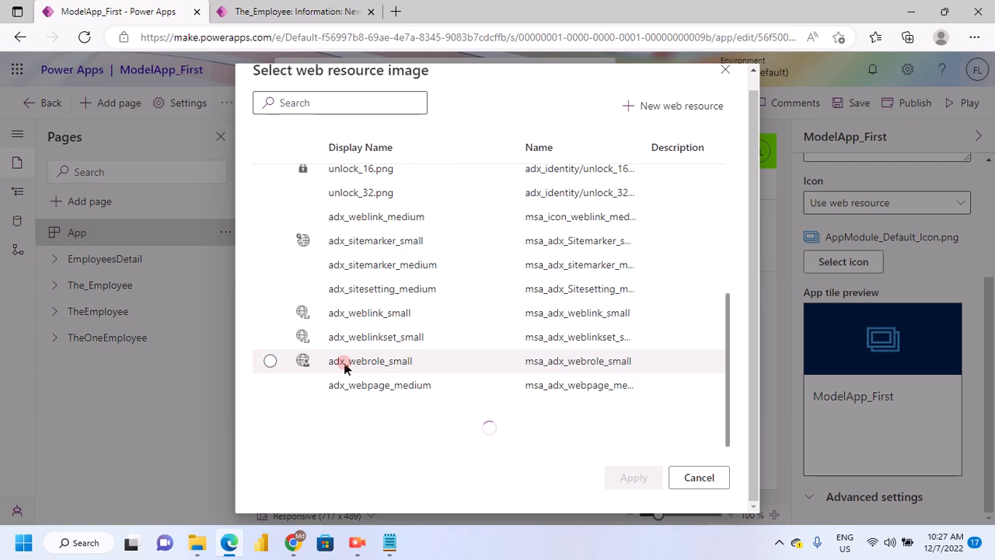
scroll(353, 374, "down", 5)
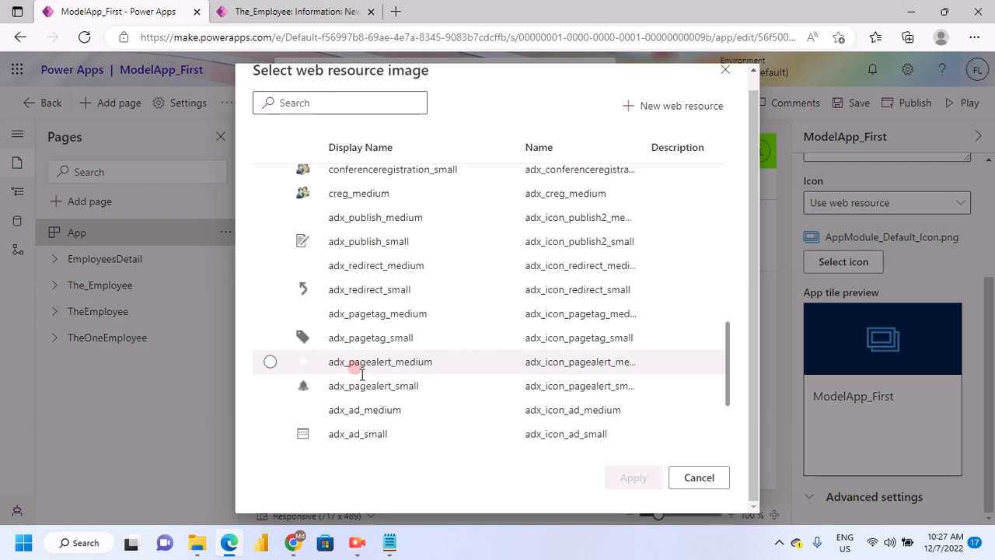
scroll(362, 375, "down", 2)
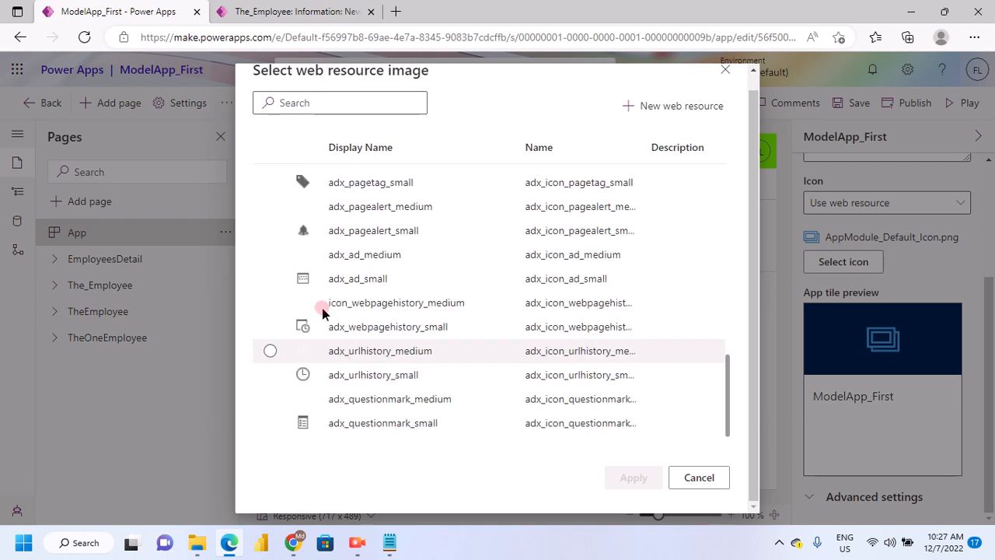
left_click(310, 191)
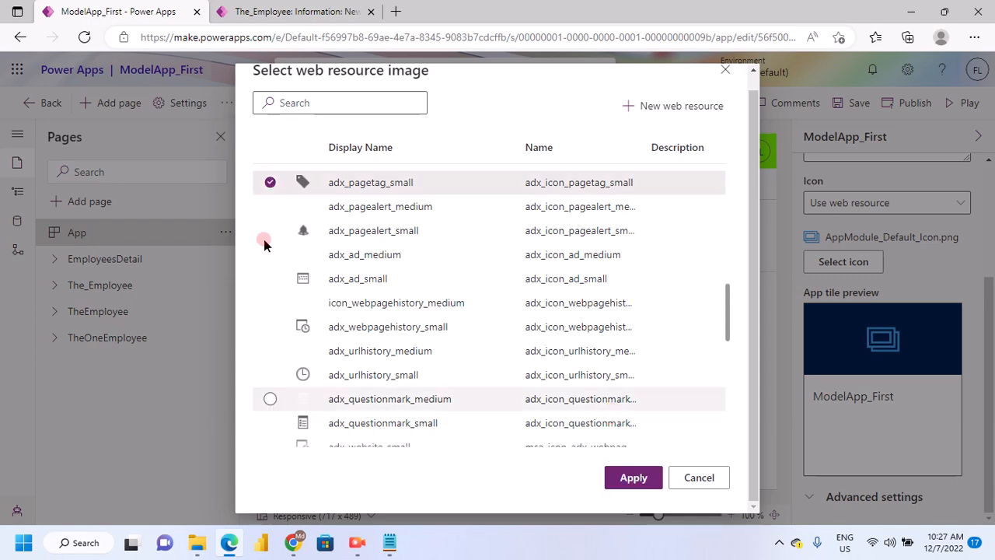
left_click(635, 478)
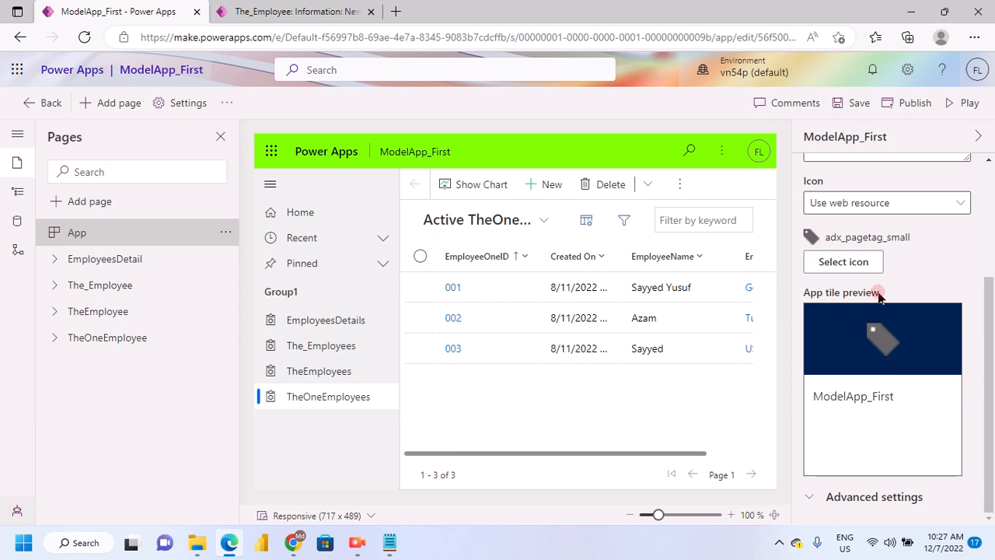
scroll(880, 350, "up", 3)
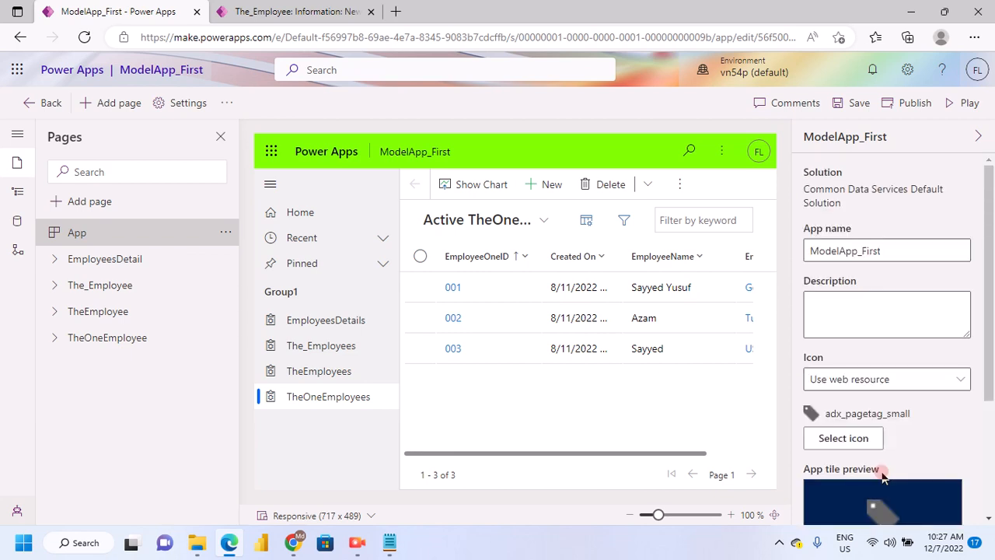
scroll(818, 390, "down", 2)
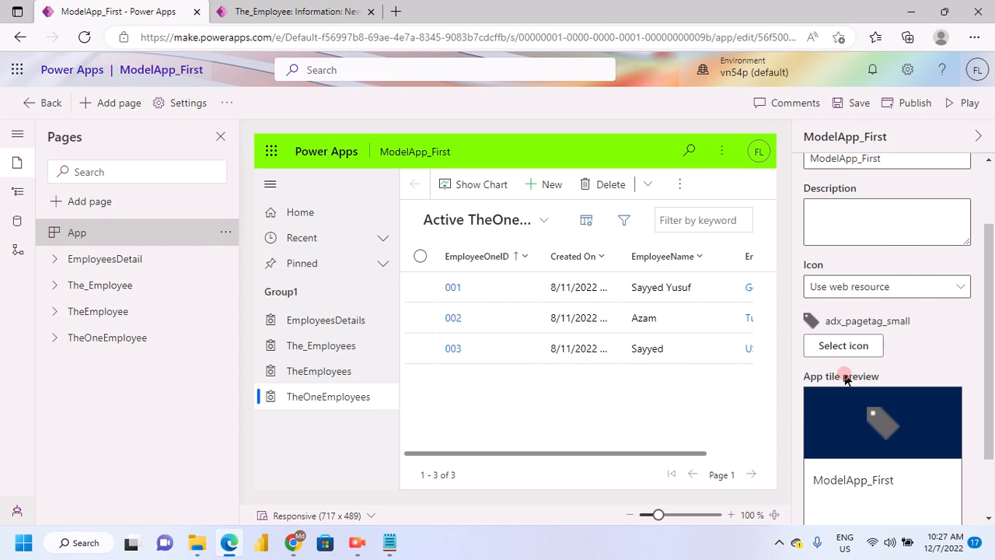
left_click(853, 350)
scroll(882, 315, "up", 2)
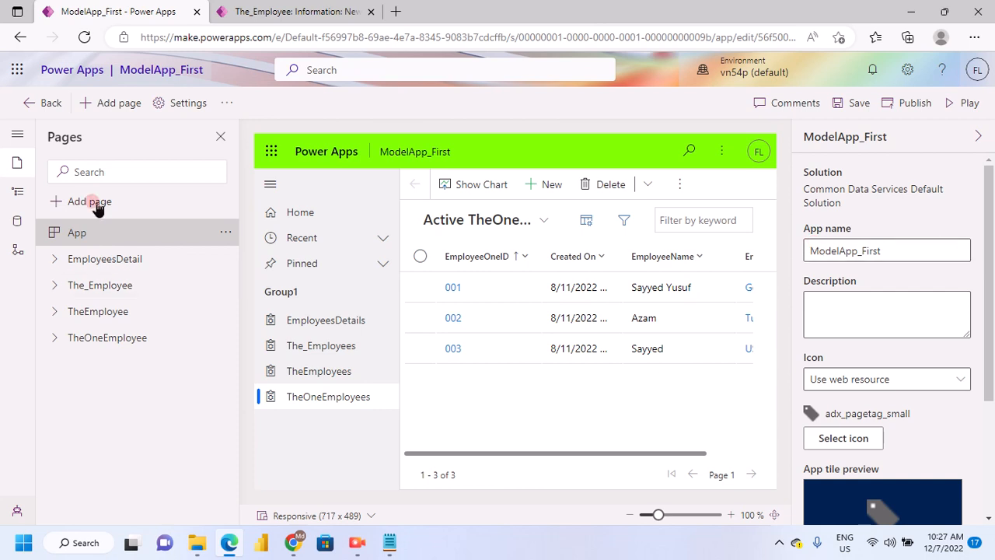
left_click(17, 137)
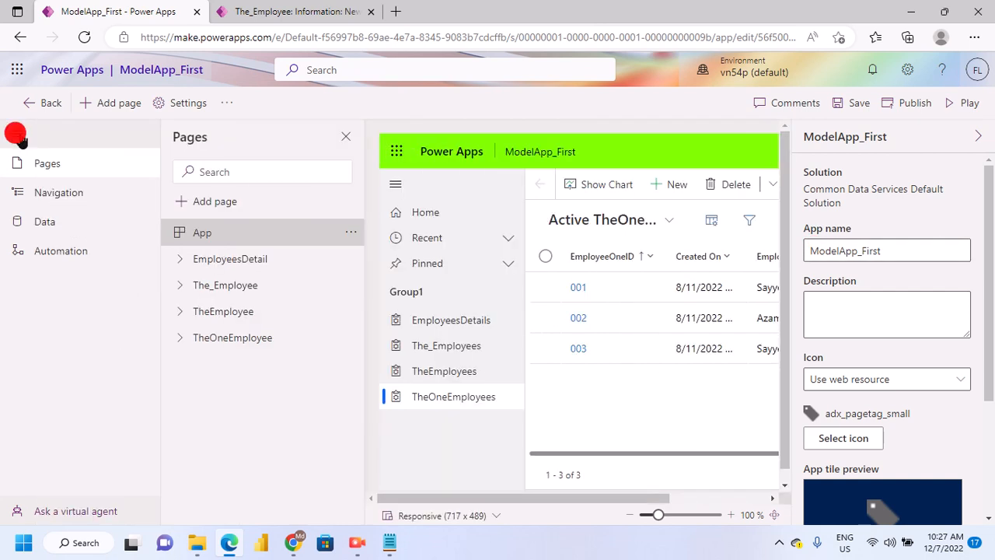
left_click(16, 135)
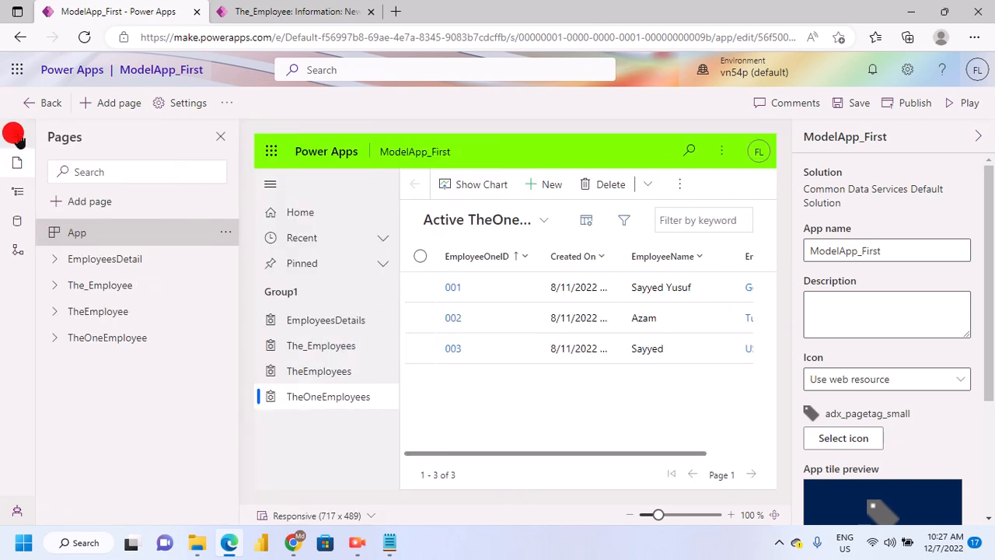
Rename the Group1 navigation group to Employee Details and show its advanced locale settings
left_click(16, 201)
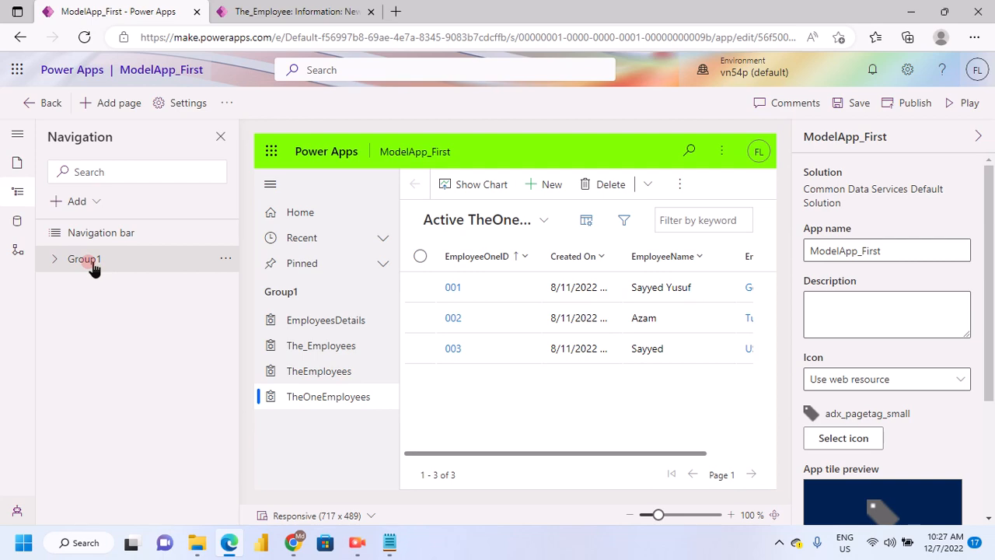
left_click(330, 11)
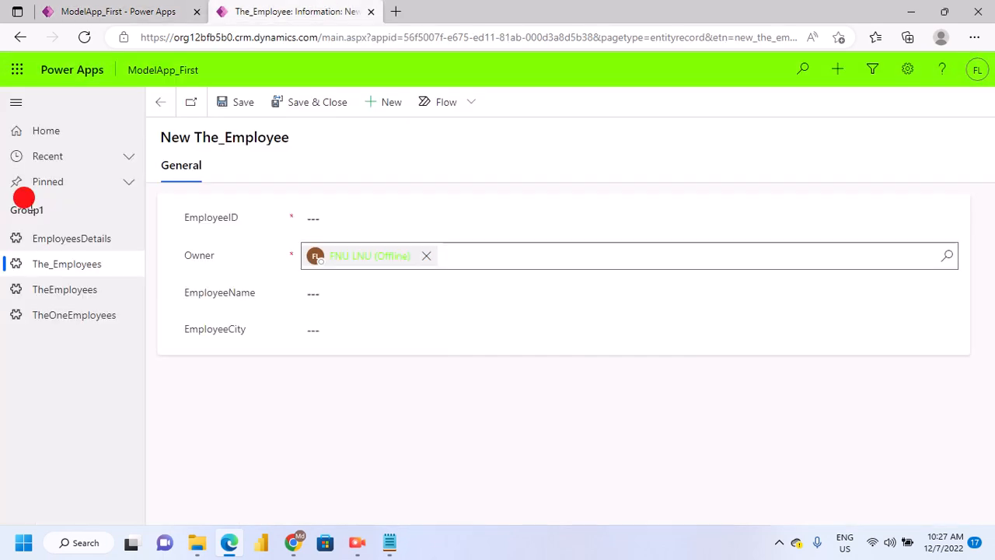
left_click(112, 11)
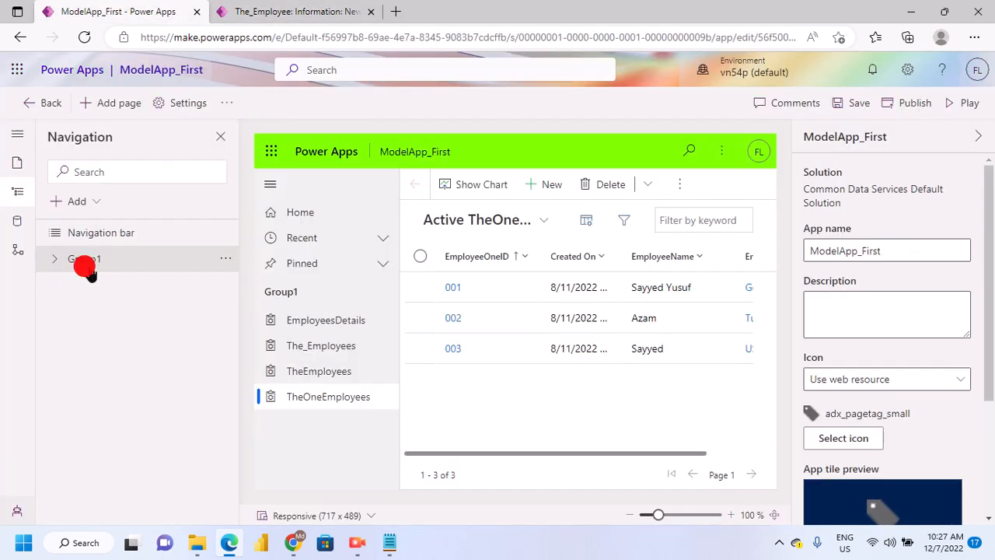
left_click(86, 266)
double_click(827, 219)
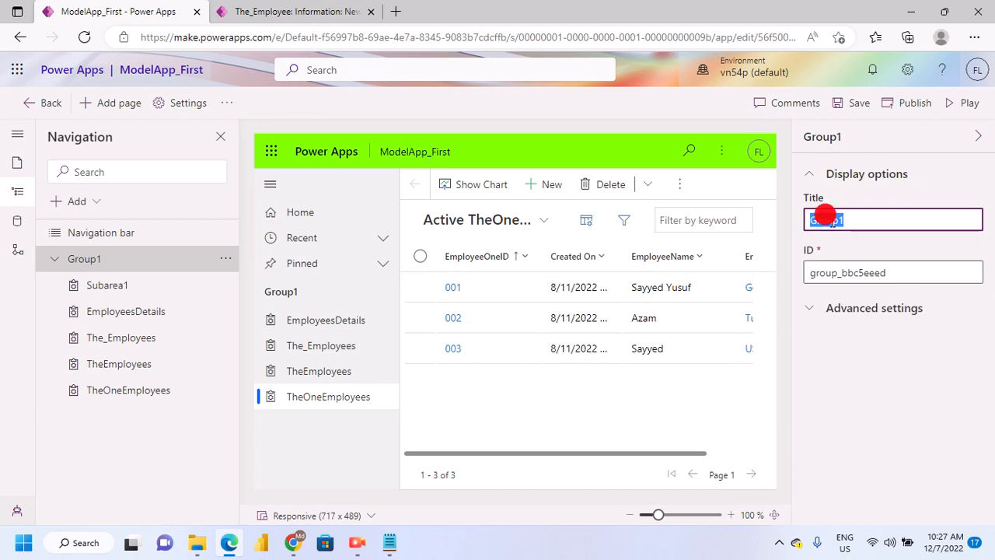
type("Em")
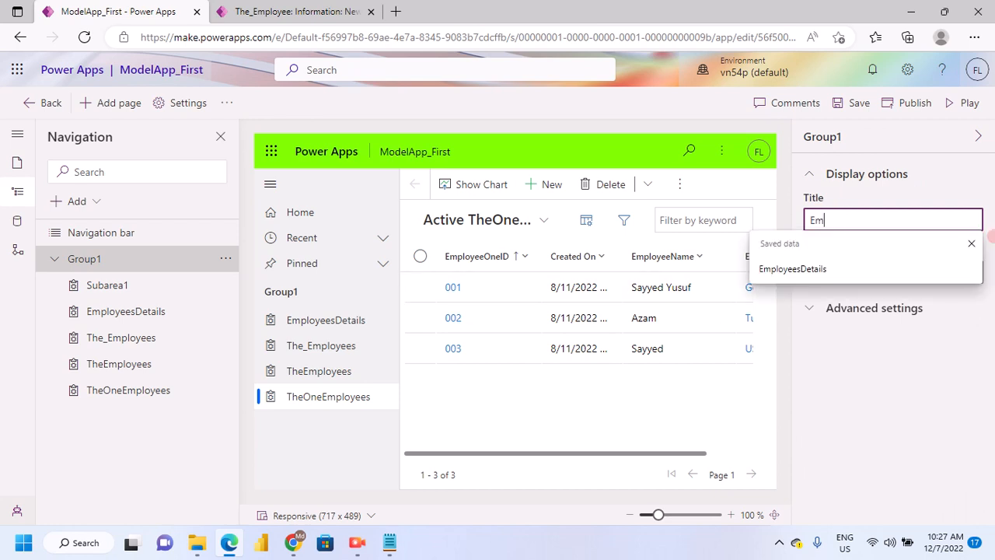
type("ployee")
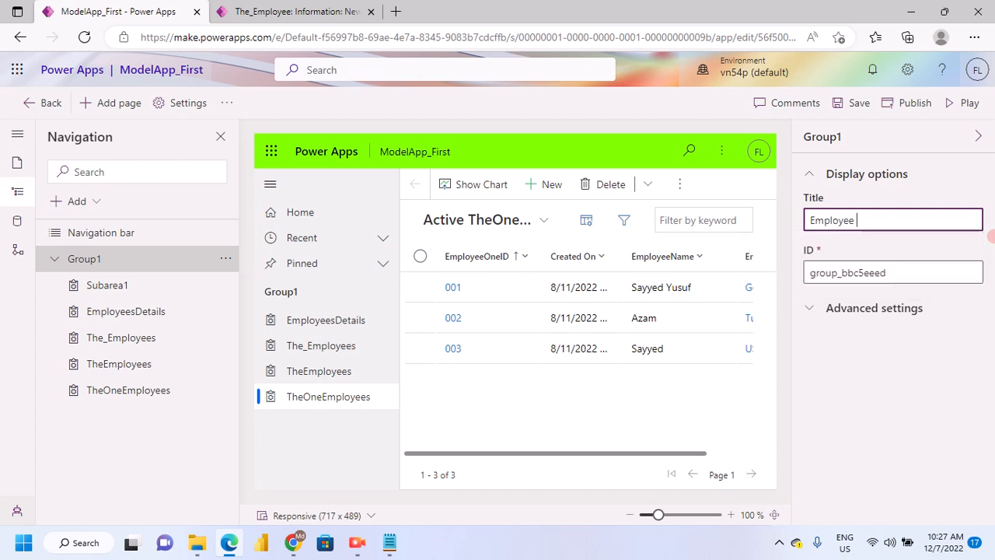
type(" Details")
left_click(862, 314)
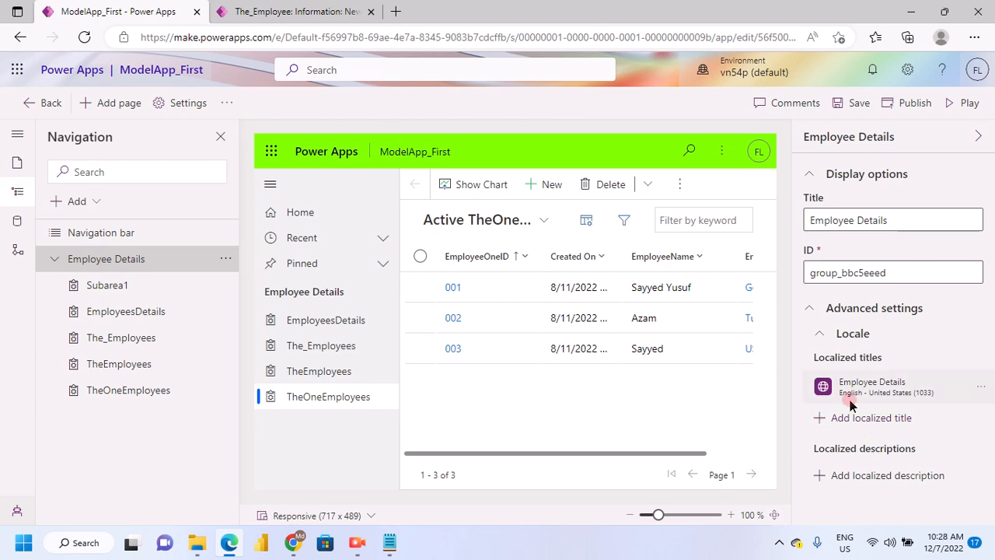
Save and publish ModelApp_First with the renamed navigation group
left_click(858, 103)
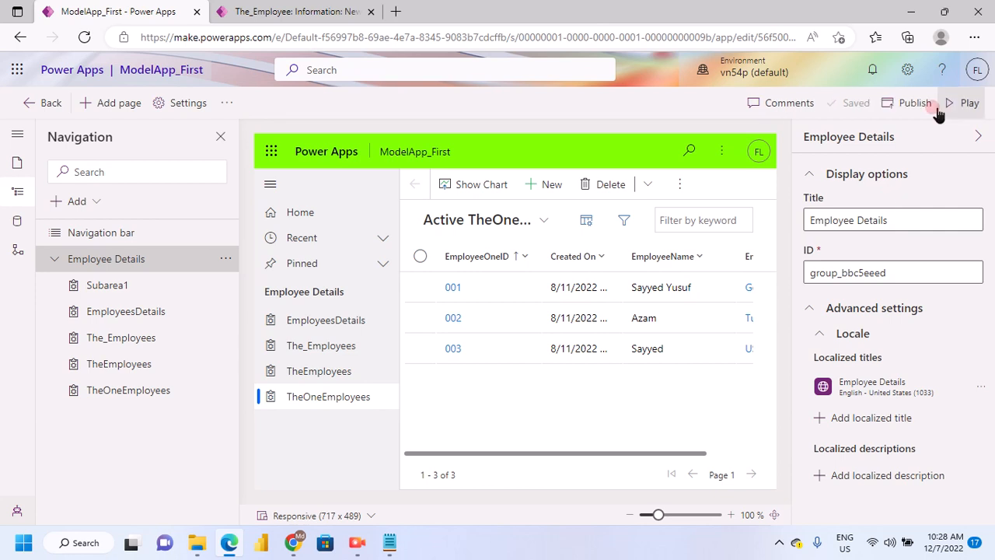
left_click(932, 109)
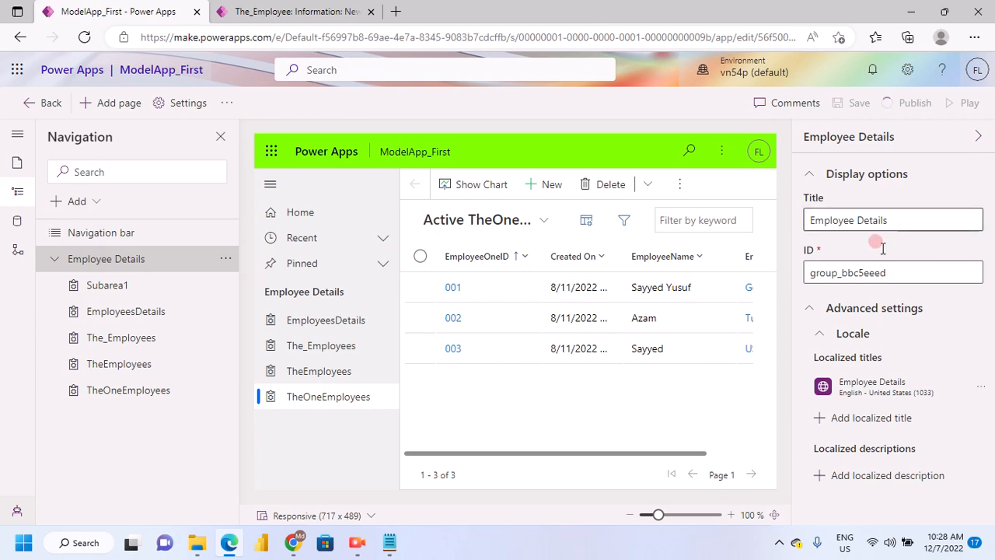
left_click(54, 258)
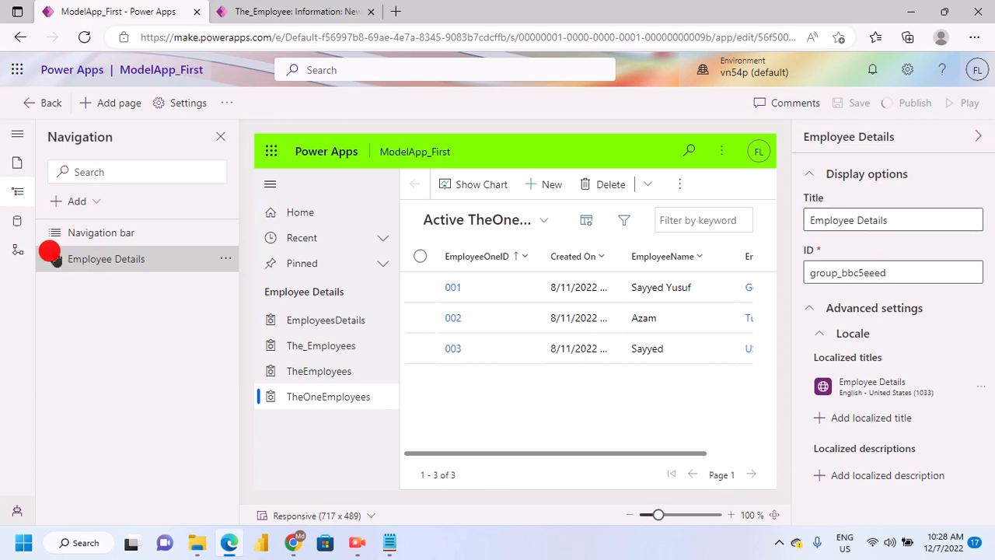
left_click(55, 258)
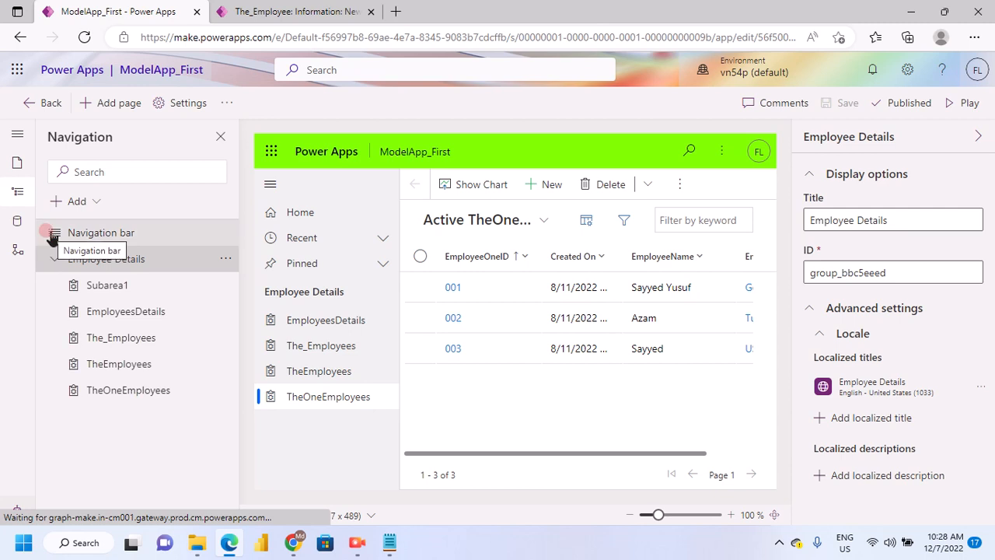
Examine the navigation bar's display options and the subareas listed under the Employee Details group
left_click(51, 235)
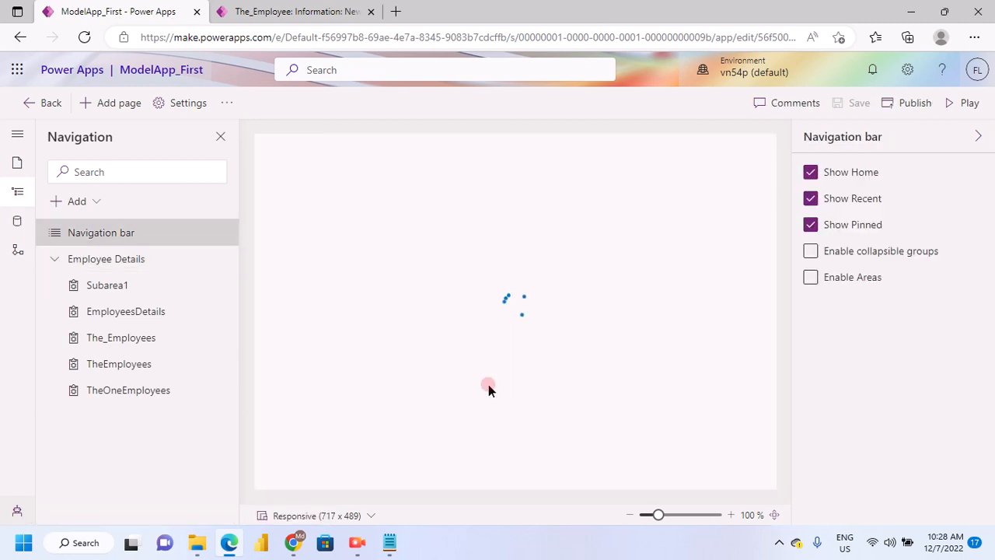
left_click(53, 260)
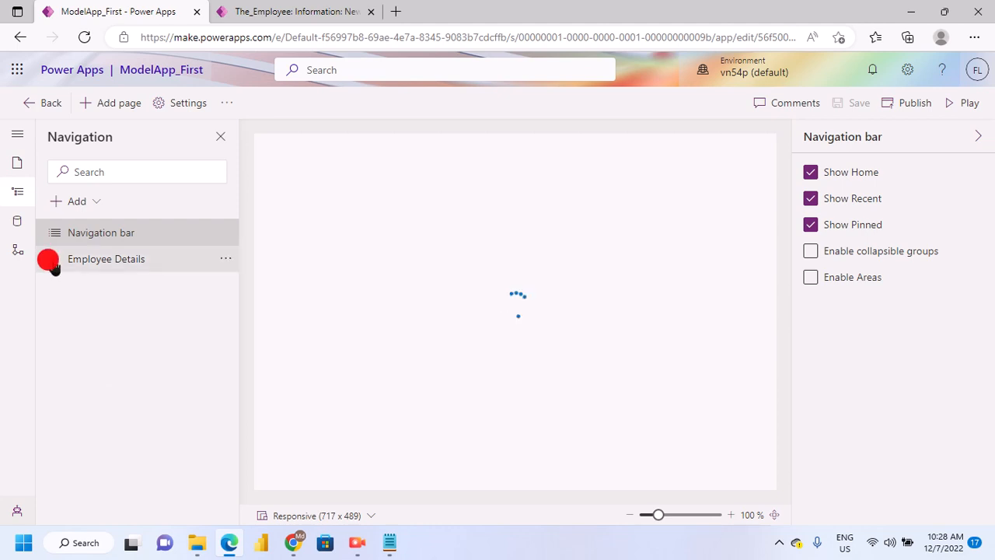
left_click(53, 261)
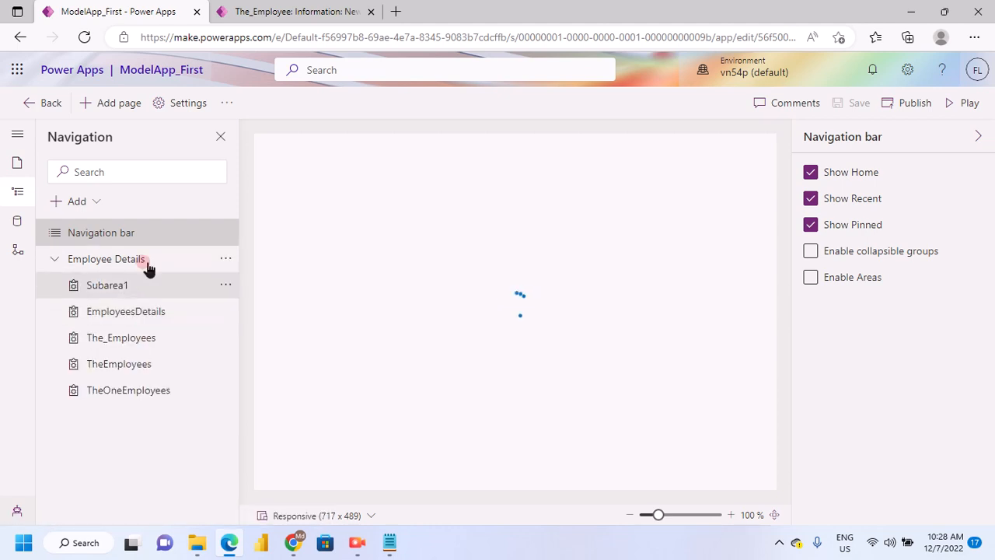
left_click(16, 138)
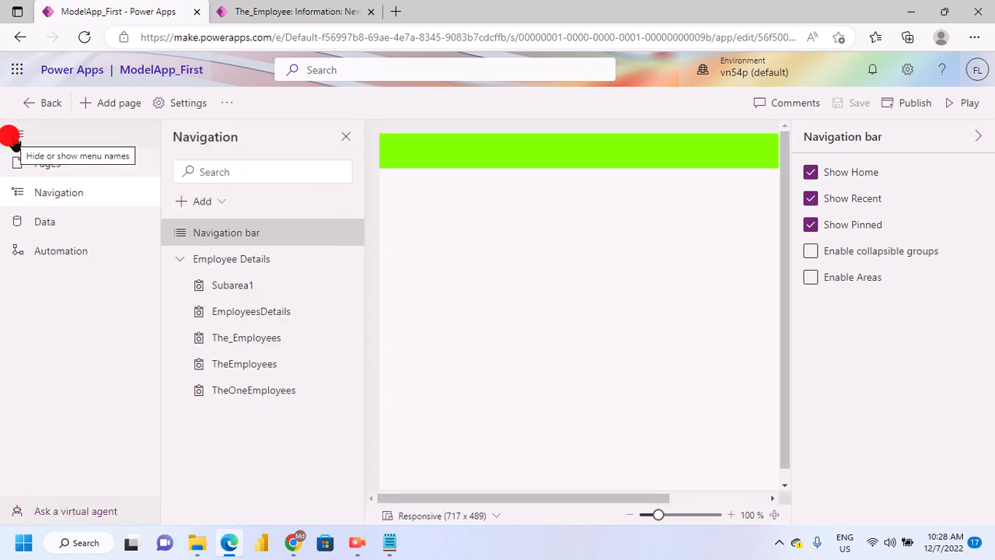
left_click(17, 137)
left_click(161, 255)
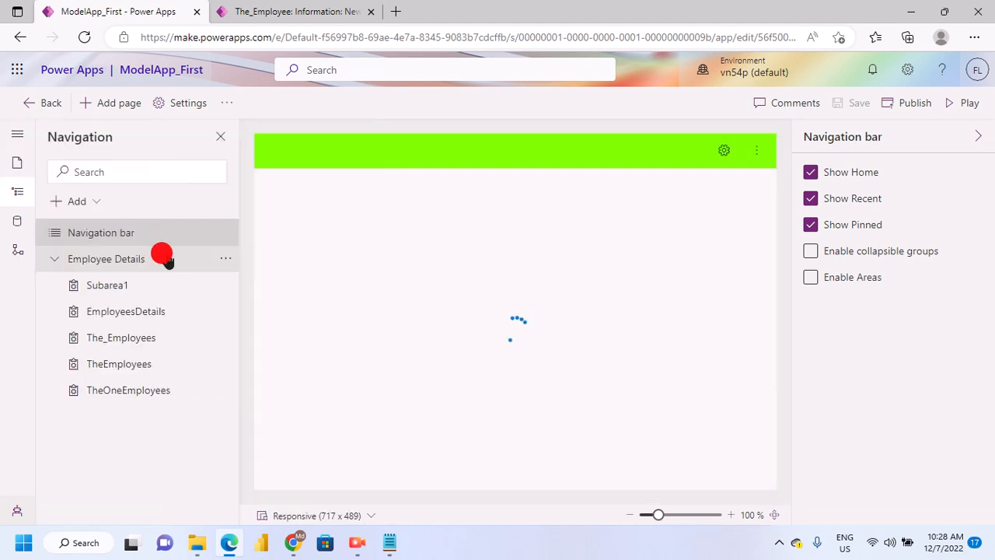
Review the data tables in the app and in the environment, and check the app's business process flows
left_click(17, 224)
left_click(89, 338)
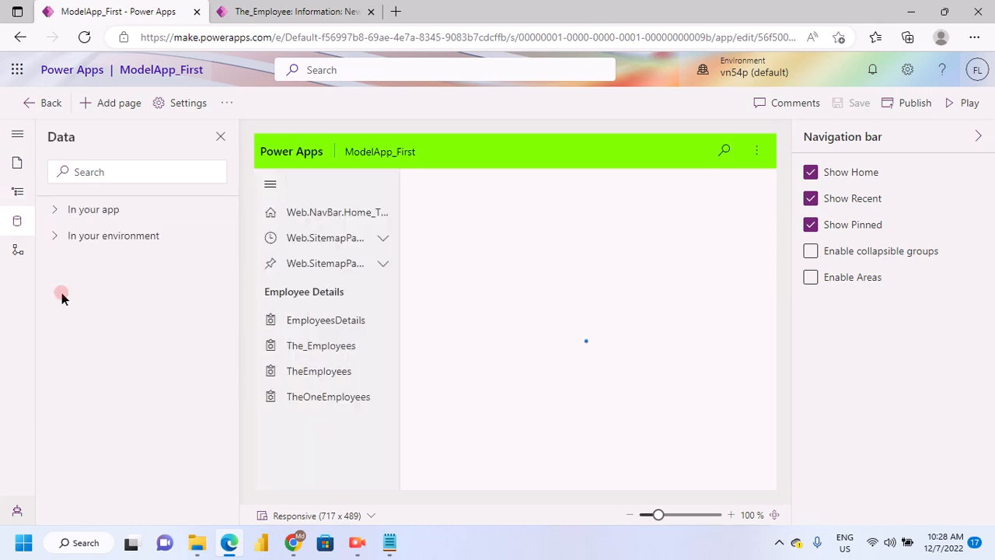
left_click(94, 214)
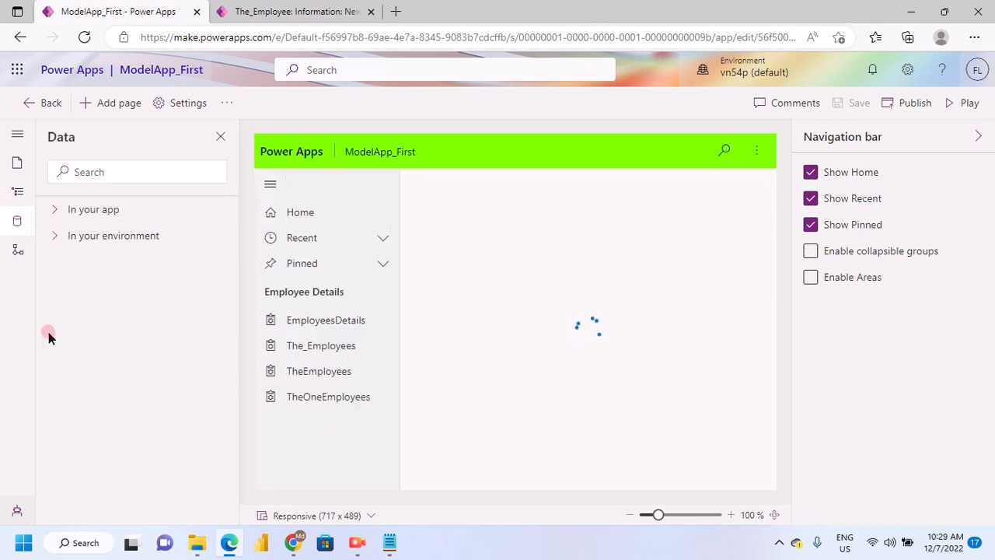
left_click(66, 211)
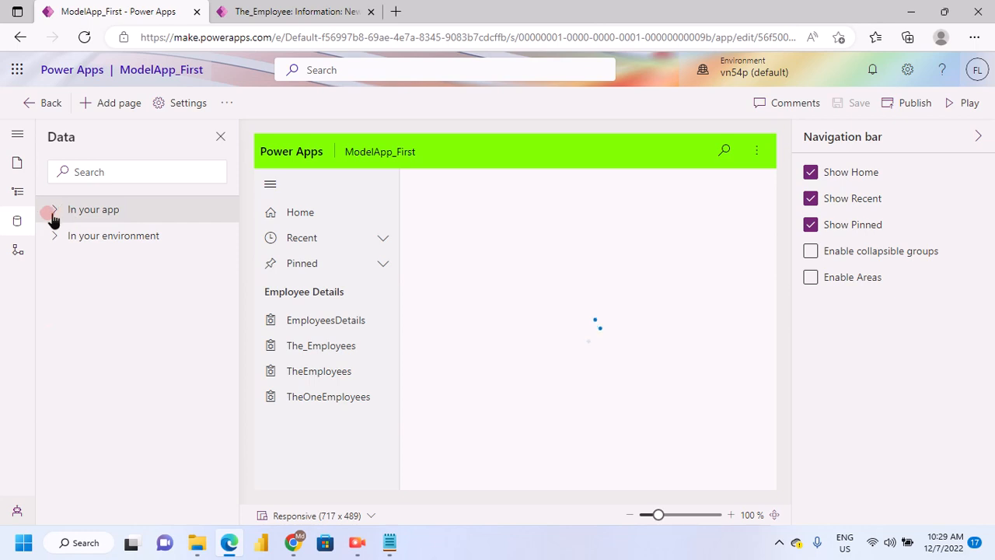
left_click(53, 214)
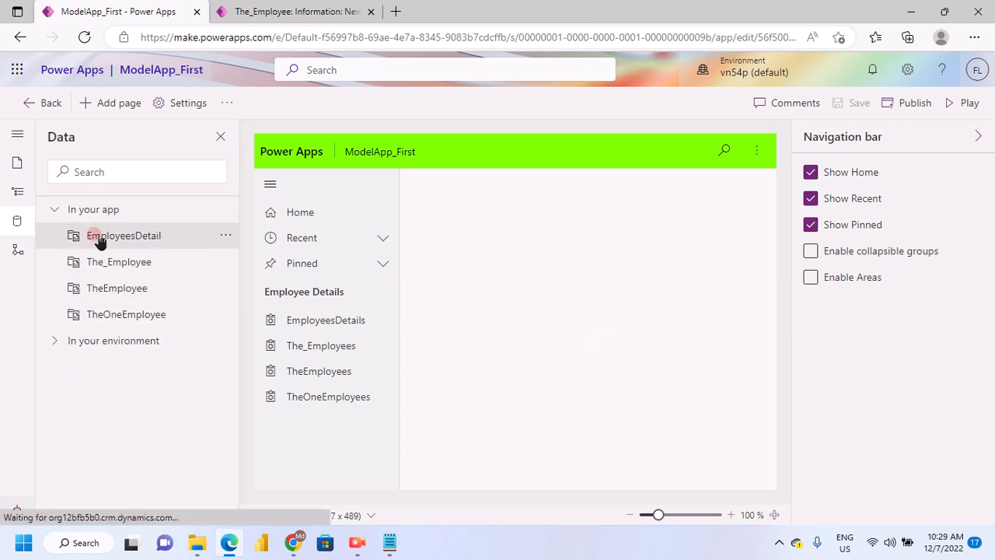
left_click(59, 345)
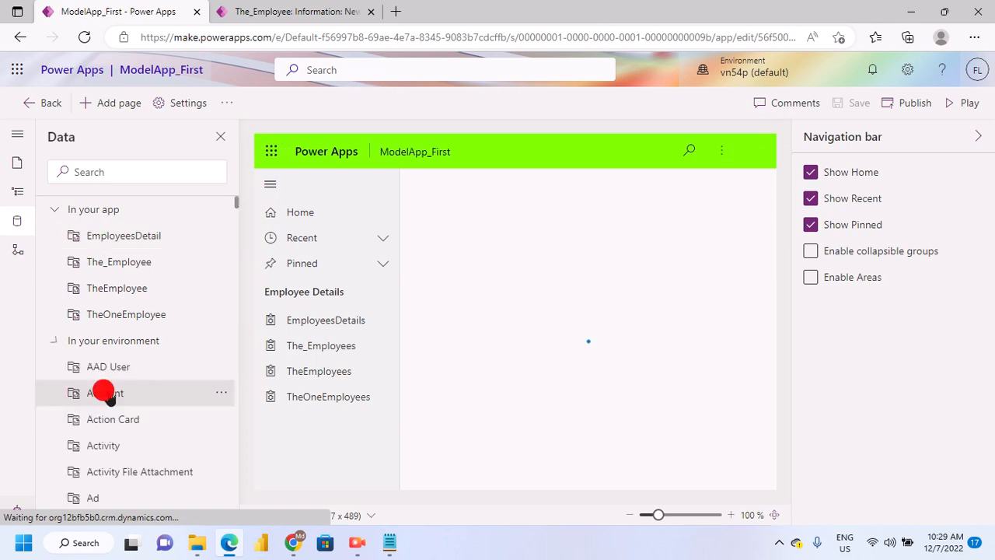
scroll(117, 392, "down", 2)
scroll(116, 369, "up", 1)
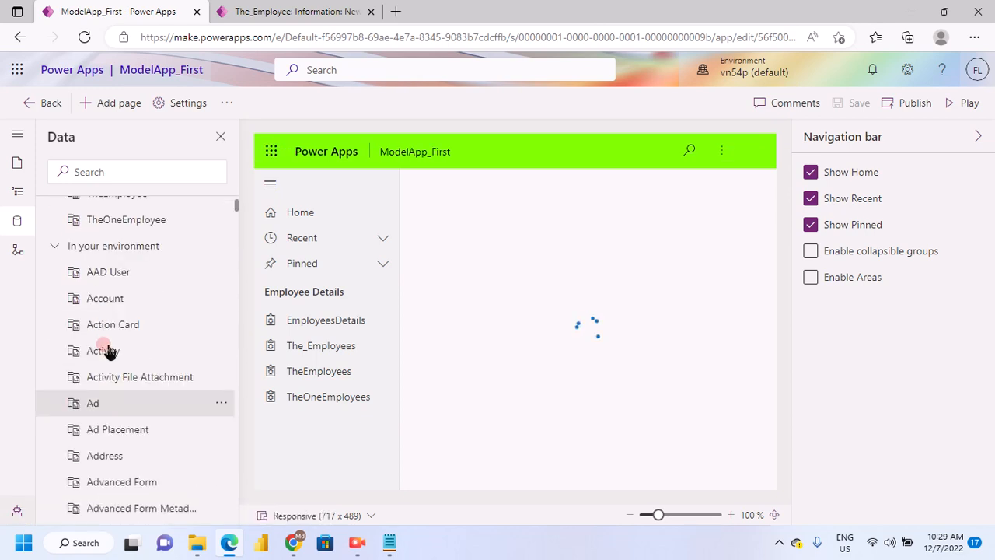
scroll(102, 350, "up", 2)
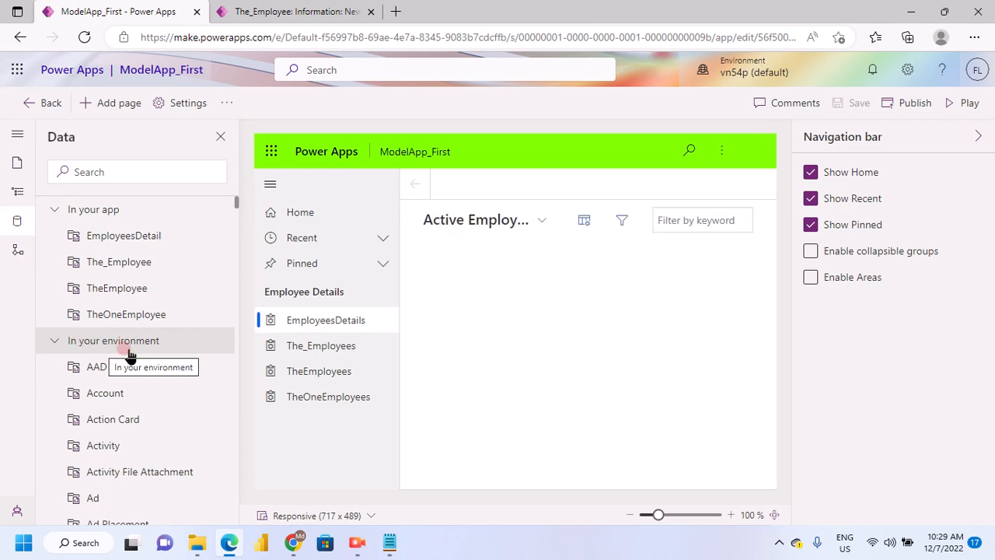
scroll(121, 389, "down", 3)
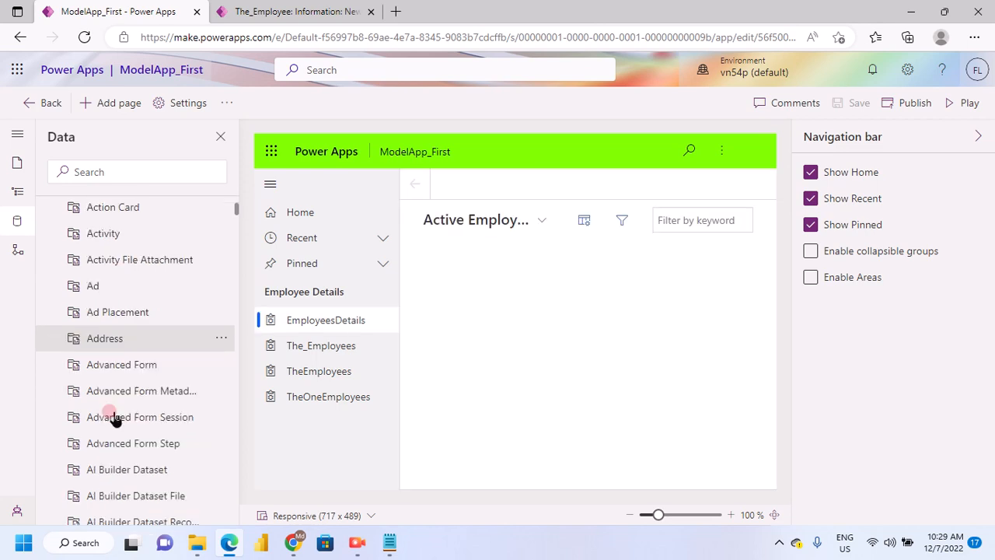
scroll(114, 419, "down", 5)
scroll(114, 418, "up", 10)
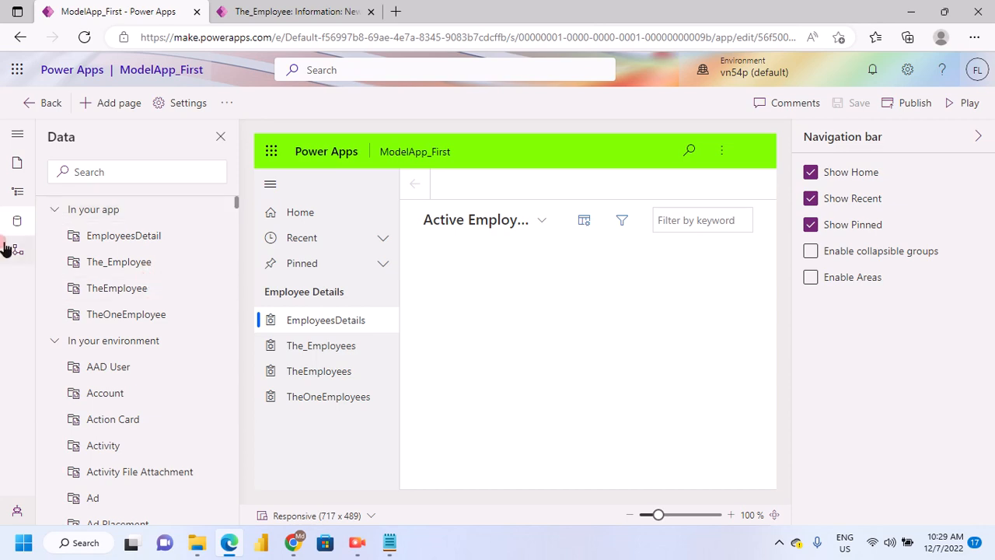
left_click(21, 261)
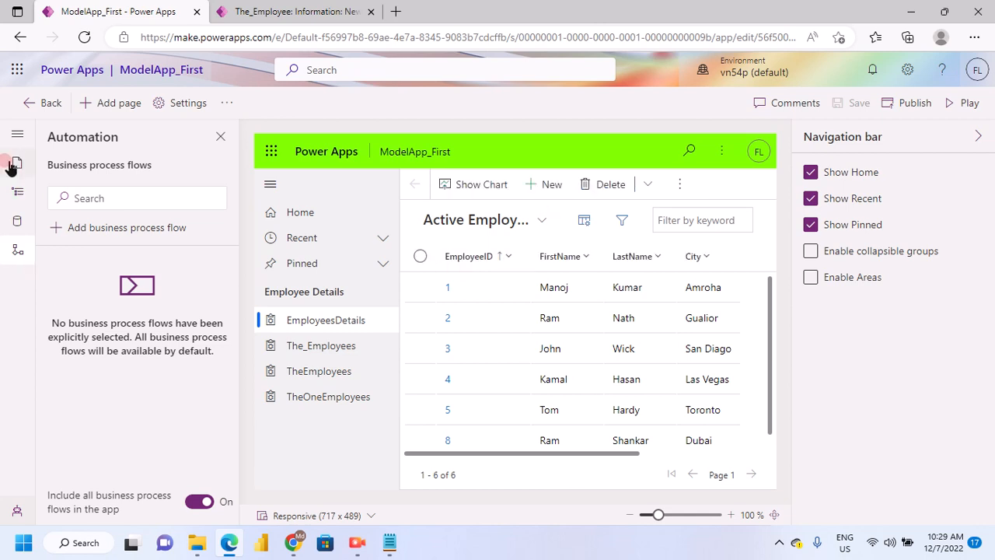
Switch to the running ModelApp_First and reload it to load the published changes
left_click(296, 12)
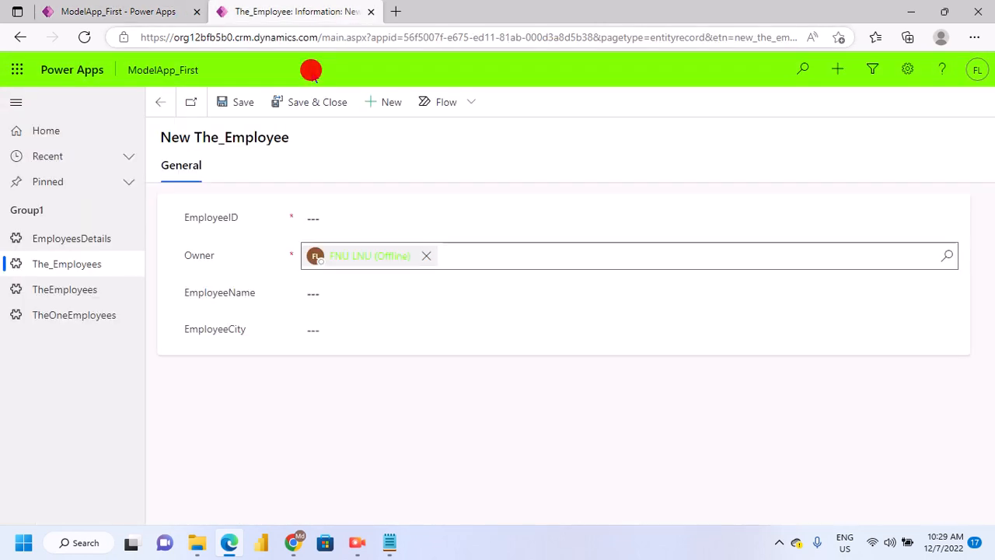
left_click(86, 37)
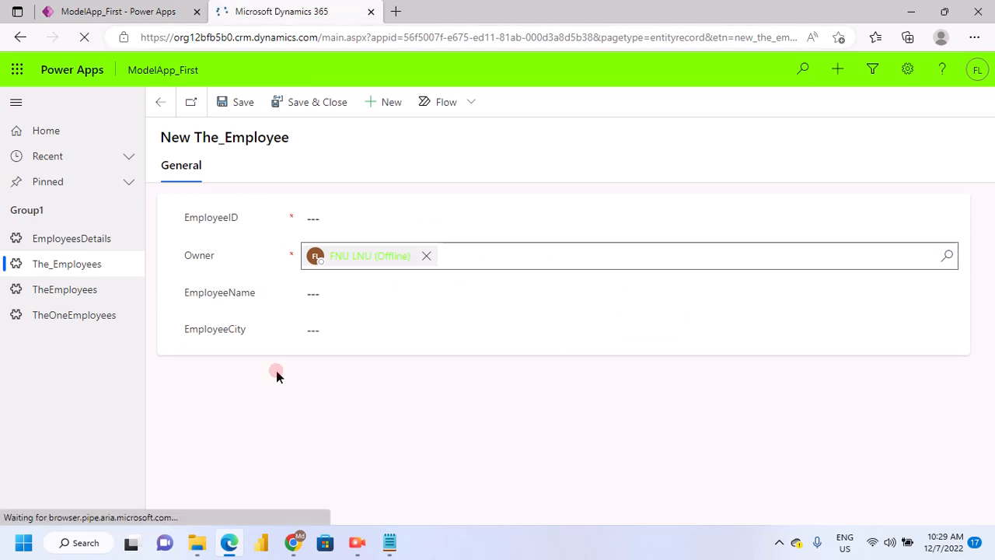